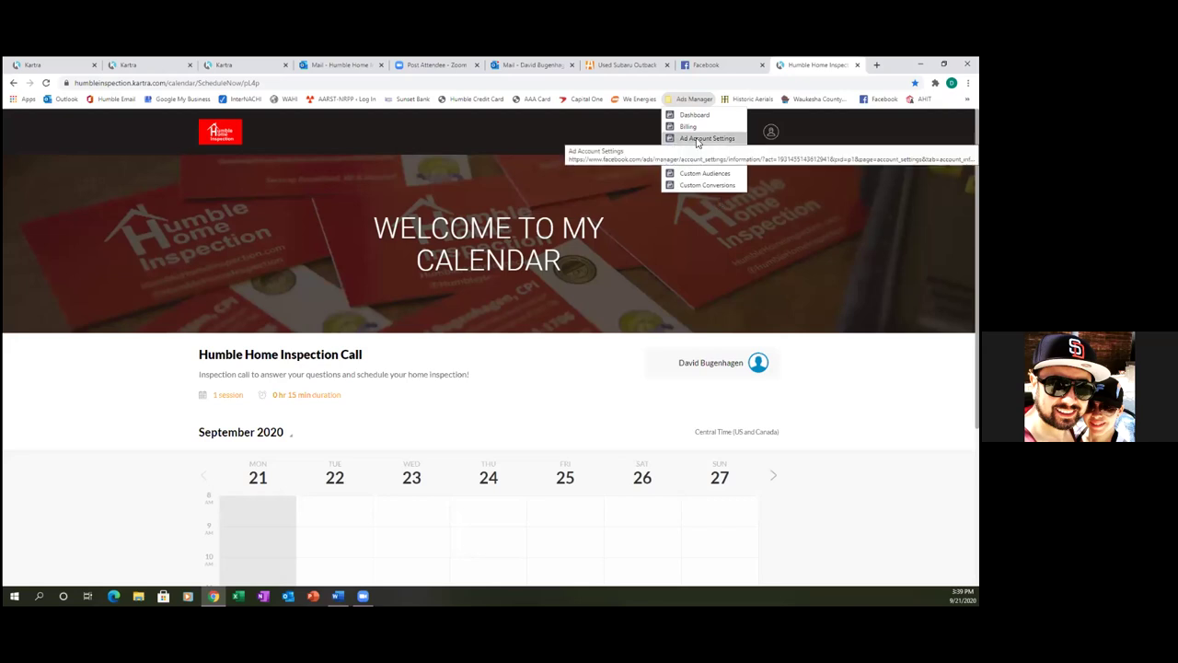
Step: Look through the ad account's custom audiences, custom conversions and campaign list
{"action": "left_click", "coordinate": [704, 173]}
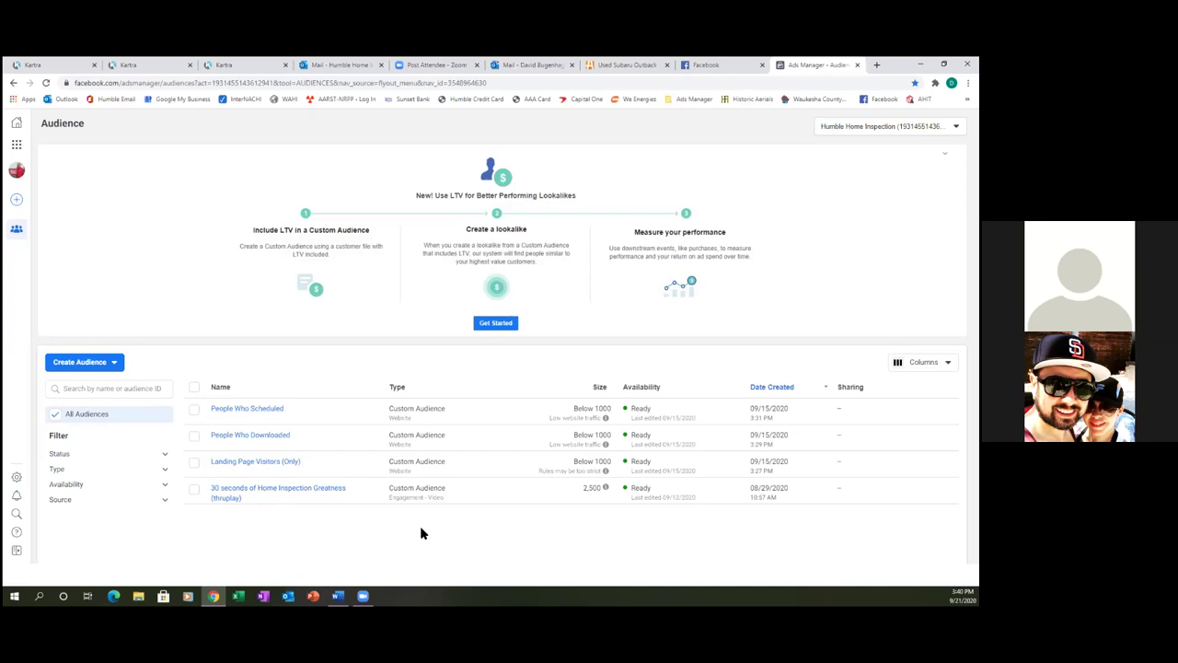
{"action": "left_click", "coordinate": [686, 100]}
{"action": "left_click", "coordinate": [692, 184]}
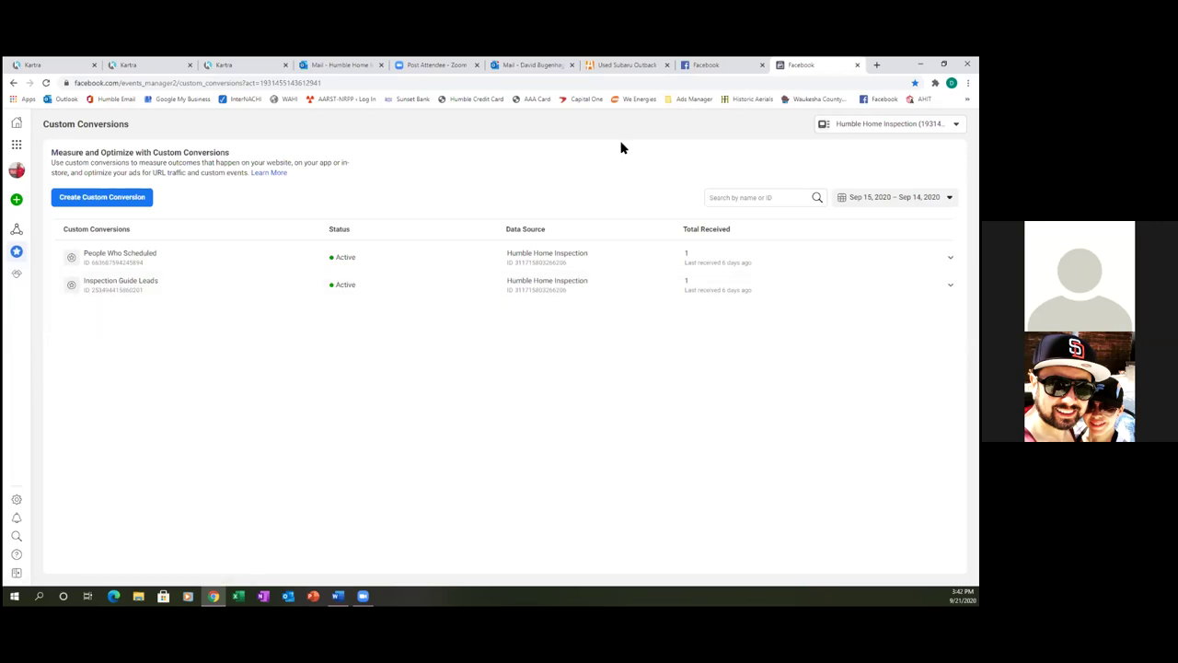
{"action": "left_click", "coordinate": [16, 147]}
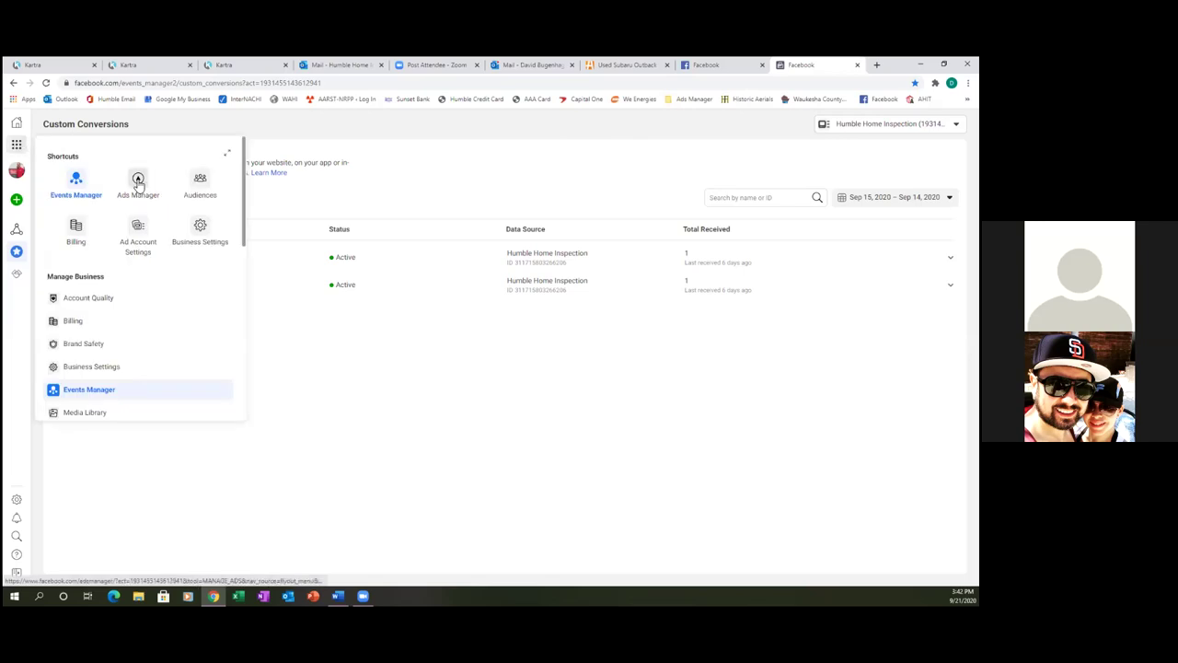
{"action": "left_click", "coordinate": [130, 185]}
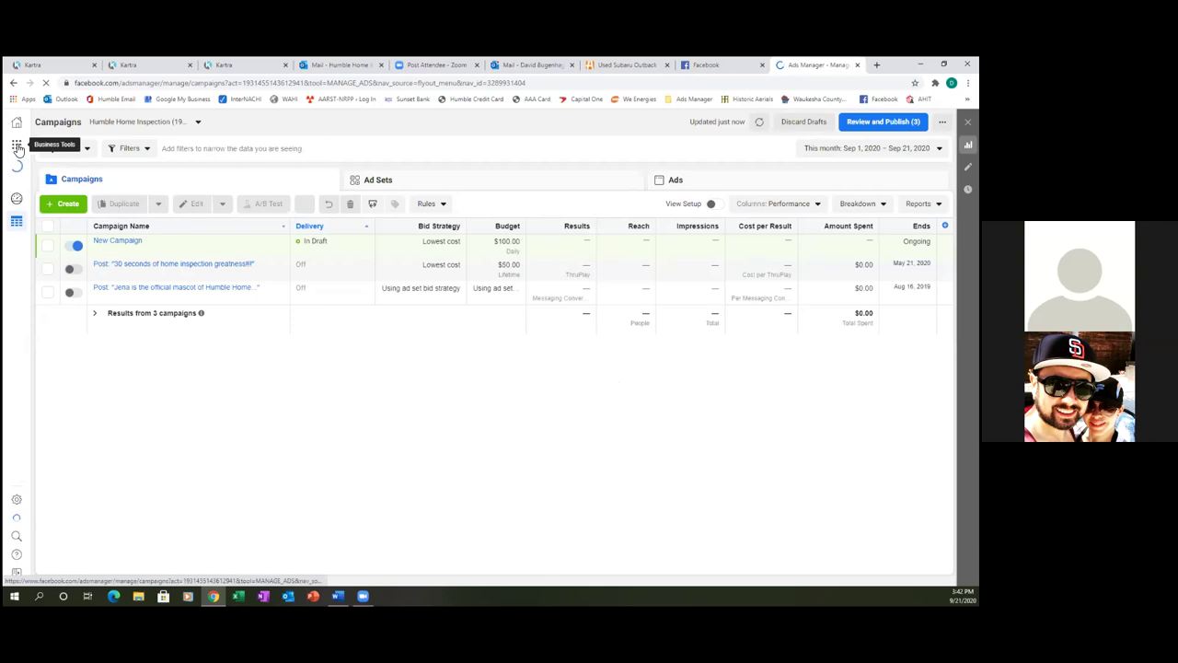
Step: Open the ad account's payment settings from its billing page, dismissing the Ads Updates on Business Resources notice
{"action": "left_click", "coordinate": [16, 147]}
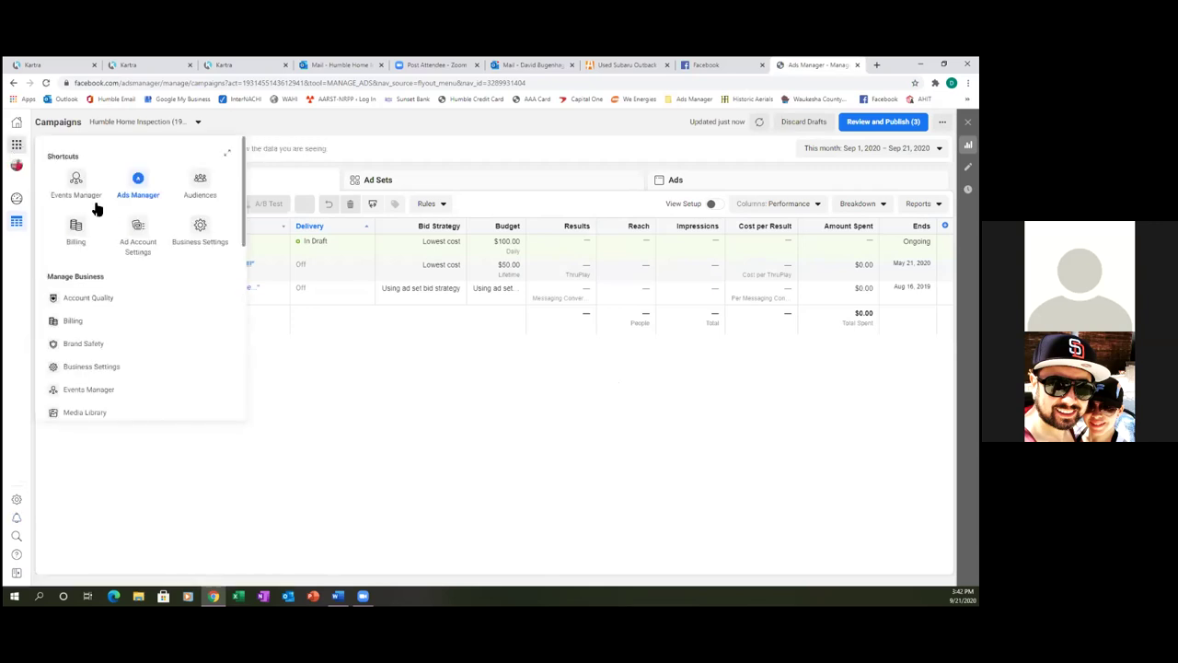
{"action": "left_click", "coordinate": [81, 232]}
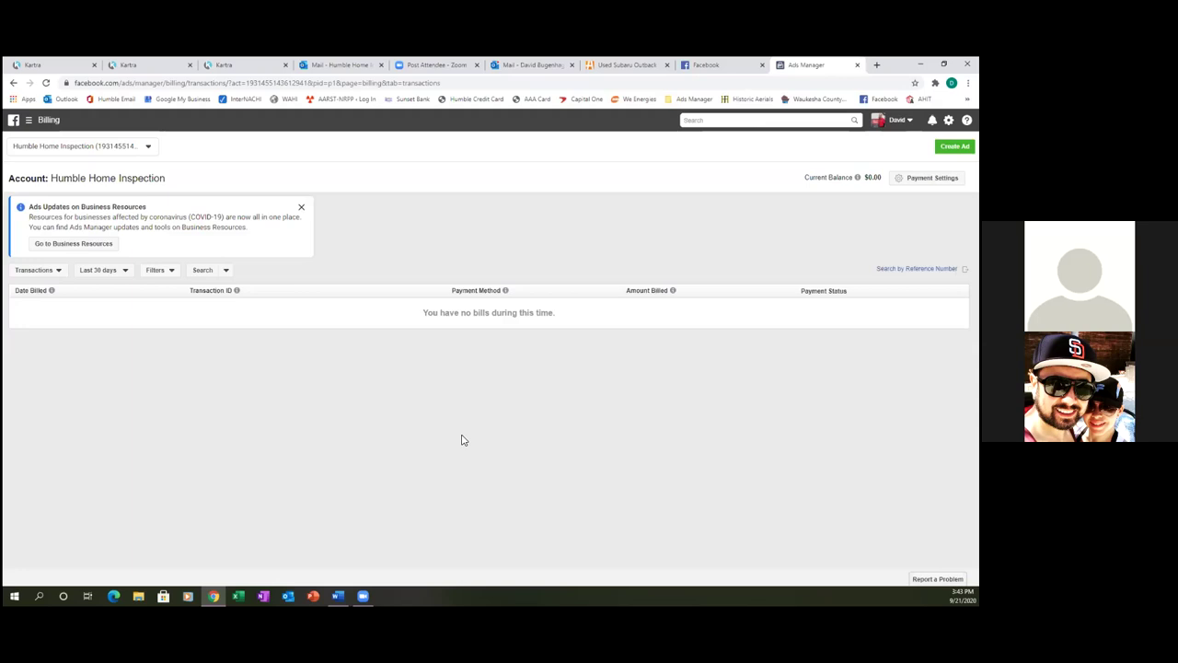
{"action": "left_click", "coordinate": [301, 208]}
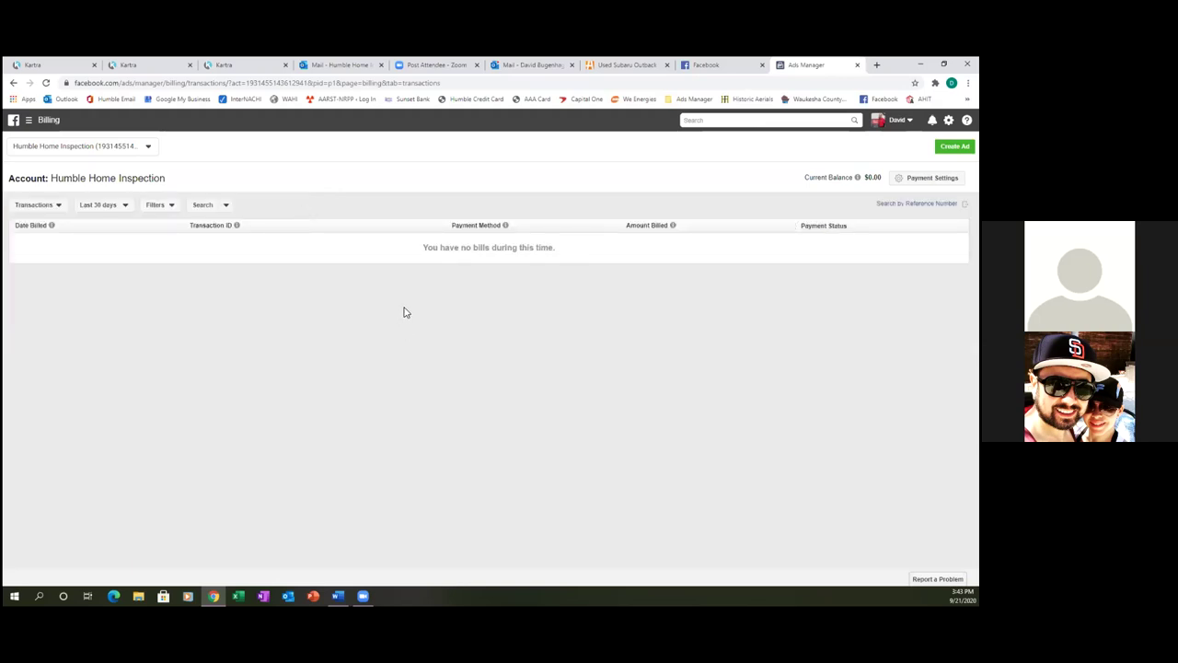
{"action": "left_click", "coordinate": [928, 178]}
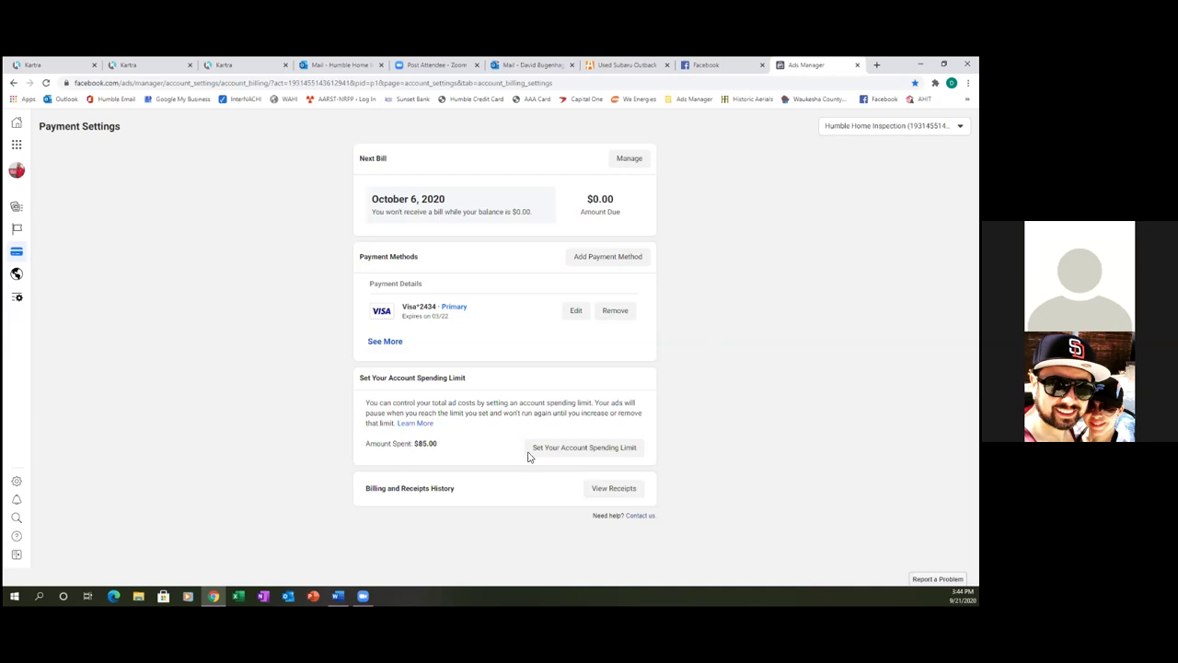
Step: Set the ad account's spending limit to 5000 USD
{"action": "left_click", "coordinate": [586, 448]}
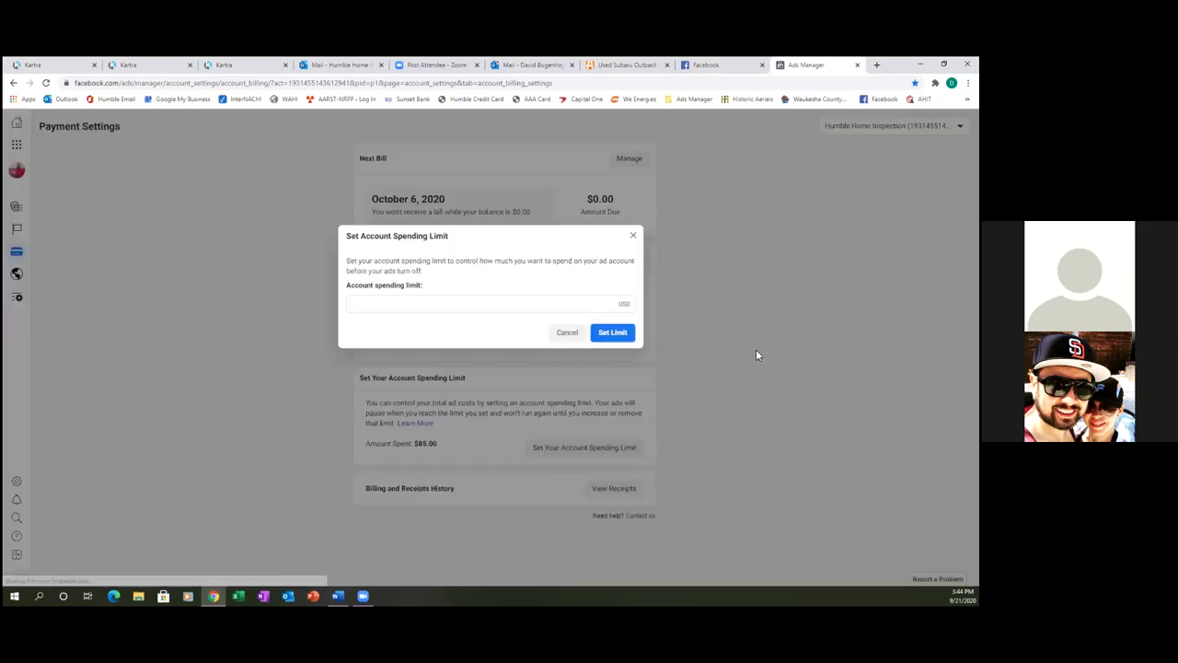
{"action": "left_click", "coordinate": [421, 304]}
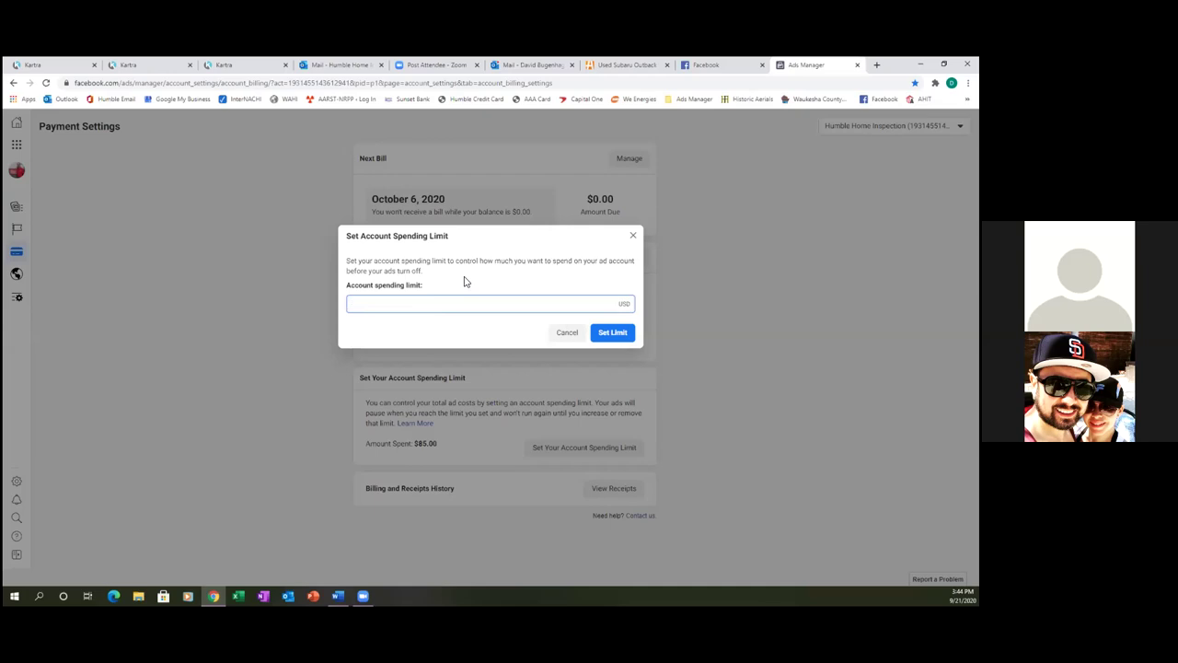
{"action": "type", "text": "5000"}
{"action": "left_click", "coordinate": [613, 333]}
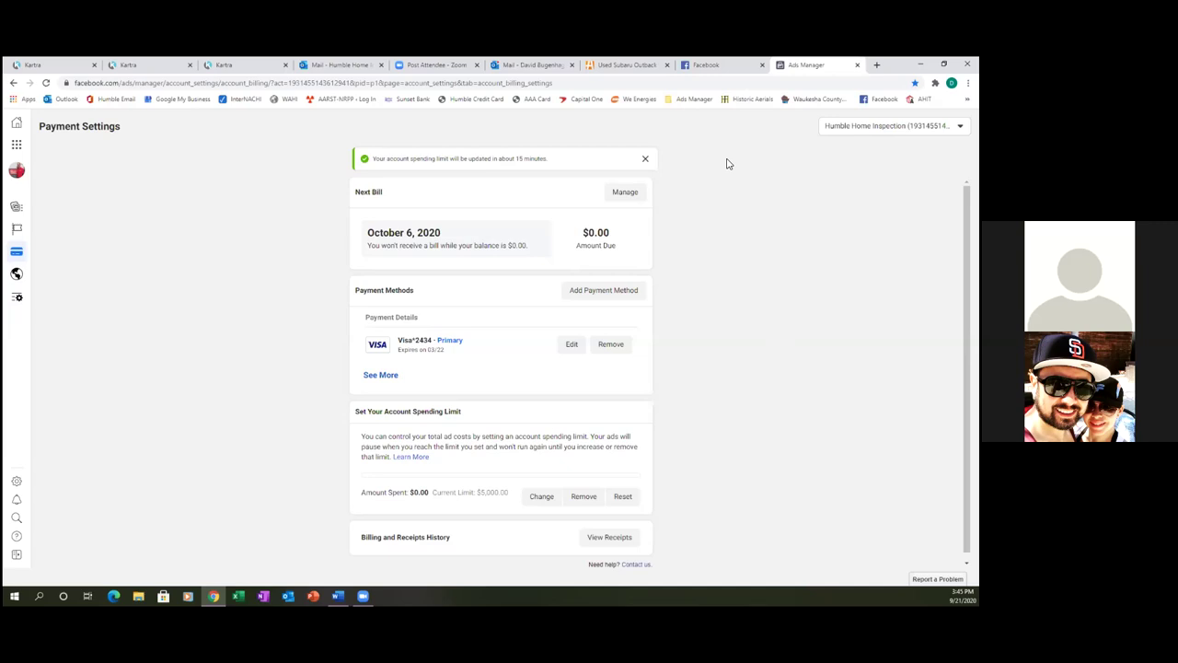
Step: Return from the payment settings to the ad account's campaign list
{"action": "left_click", "coordinate": [17, 147]}
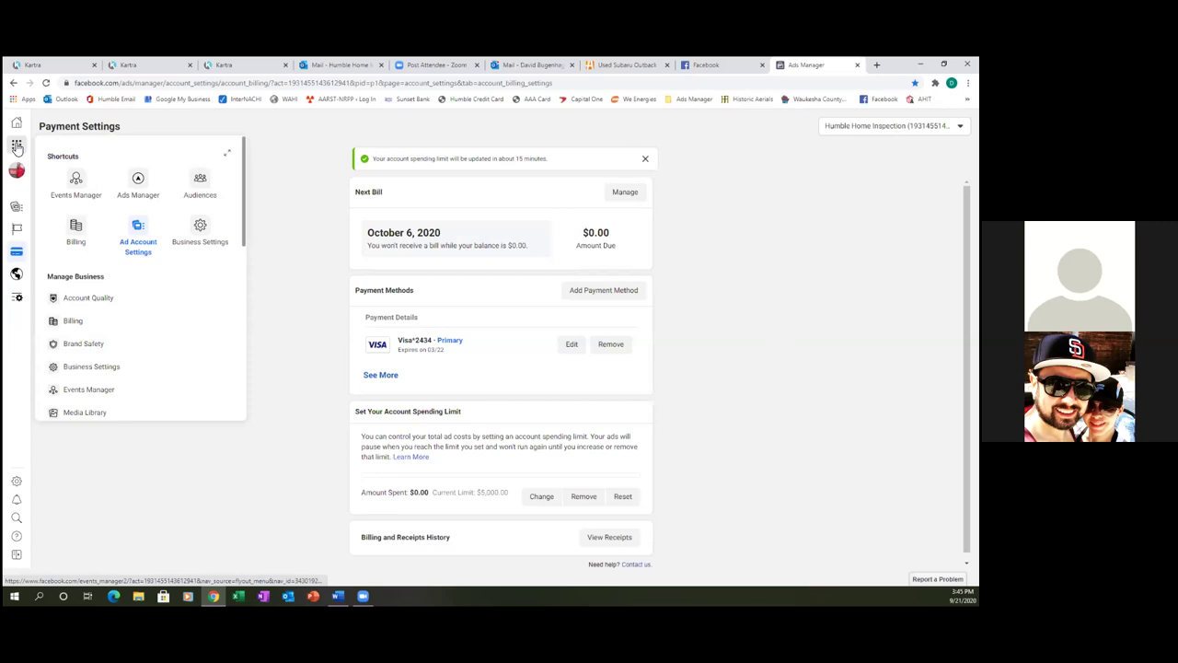
{"action": "left_click", "coordinate": [137, 183]}
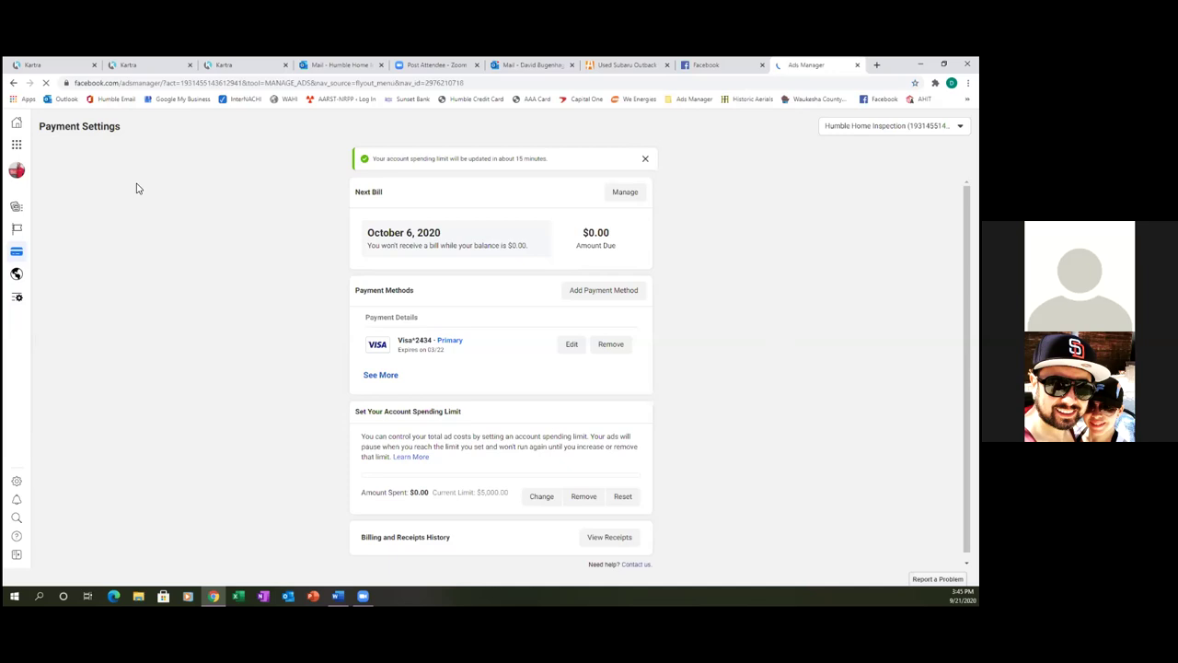
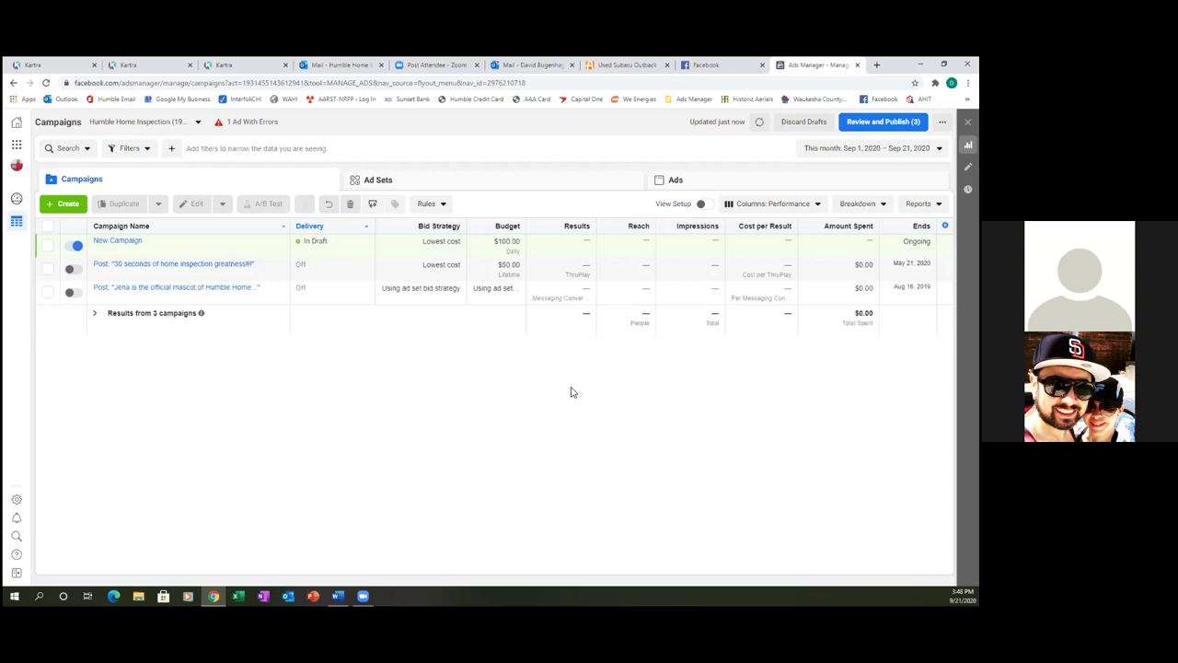
{"action": "left_click", "coordinate": [55, 208]}
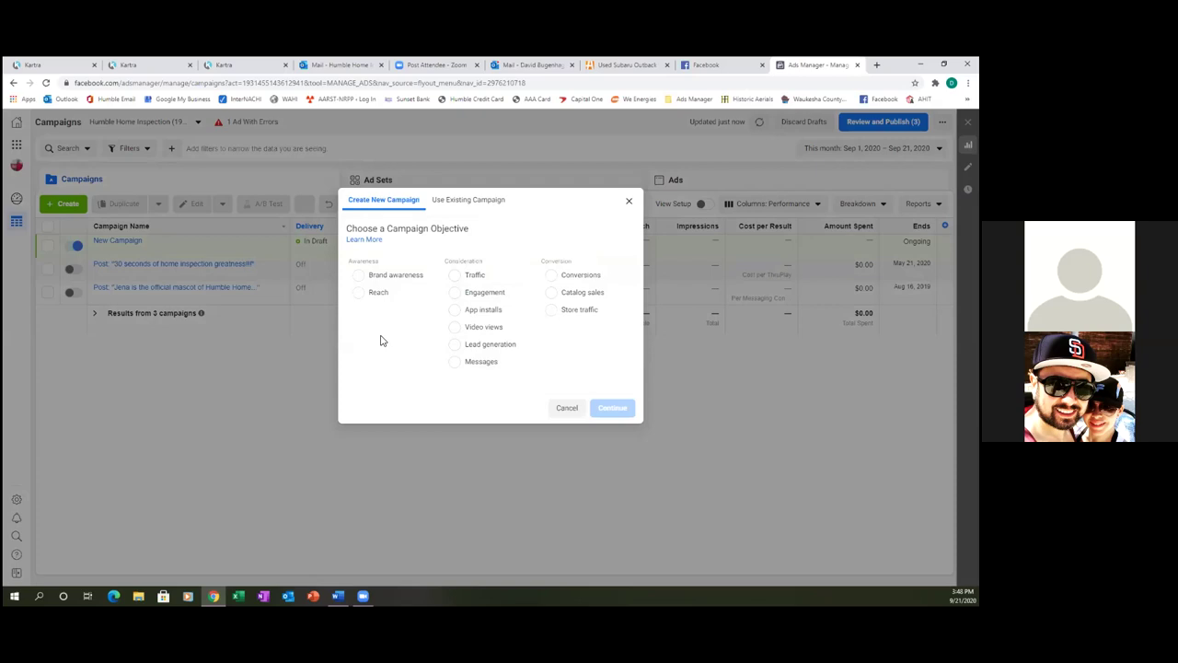
{"action": "left_click", "coordinate": [455, 346]}
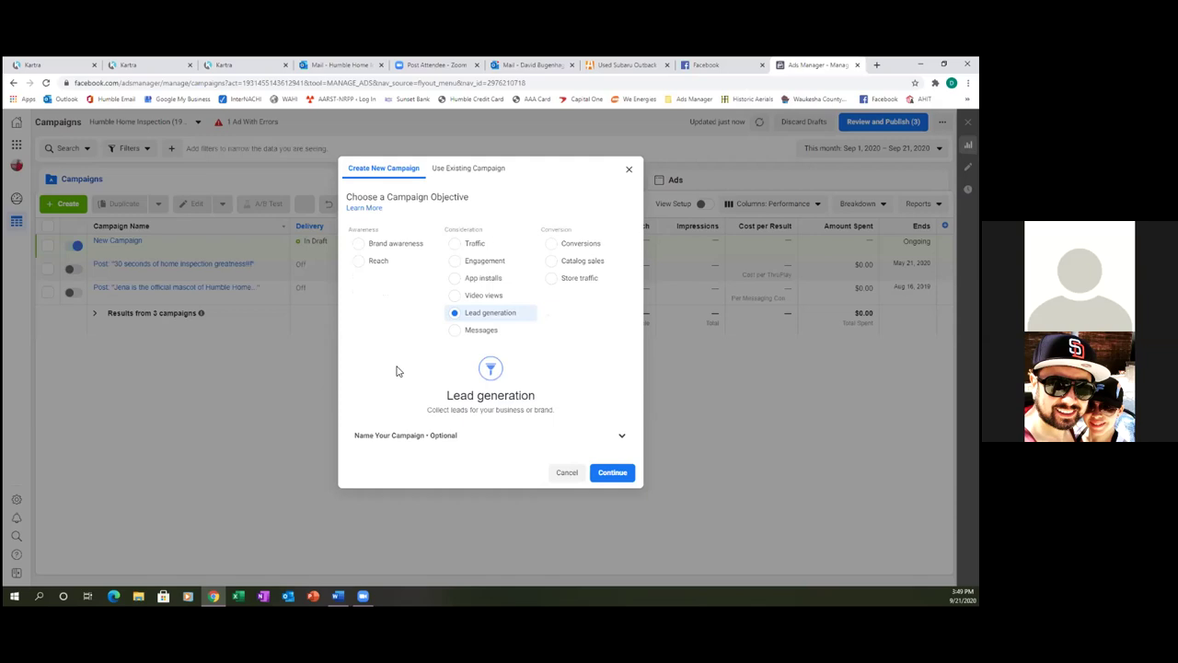
{"action": "left_click", "coordinate": [551, 245]}
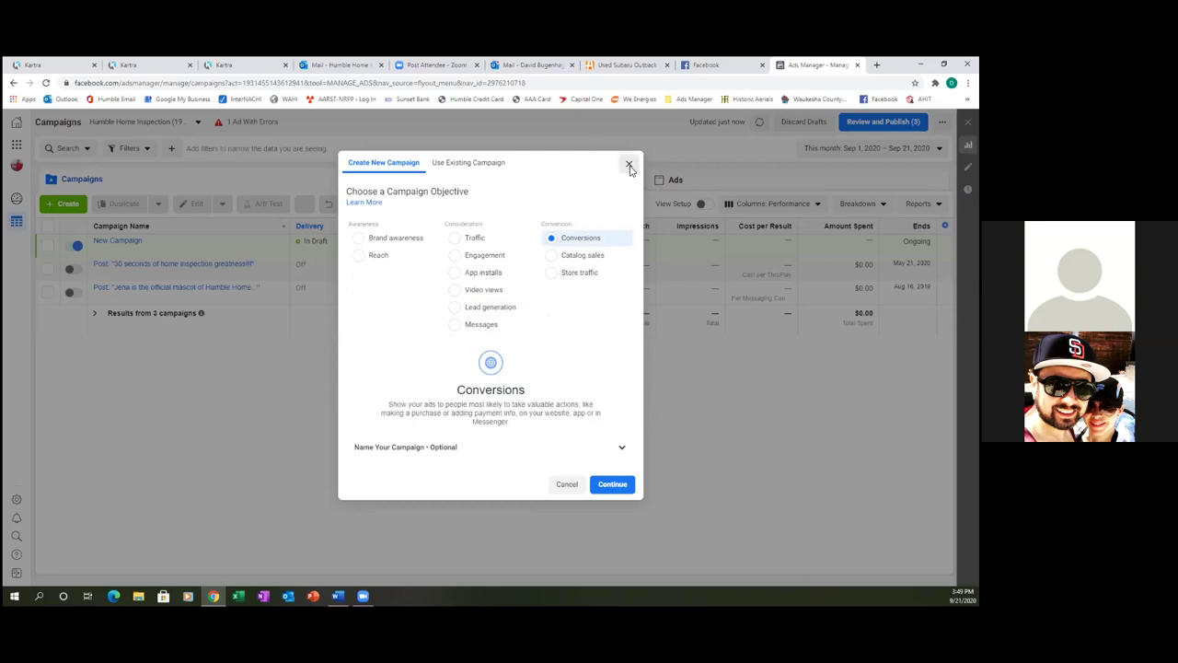
{"action": "left_click", "coordinate": [298, 414]}
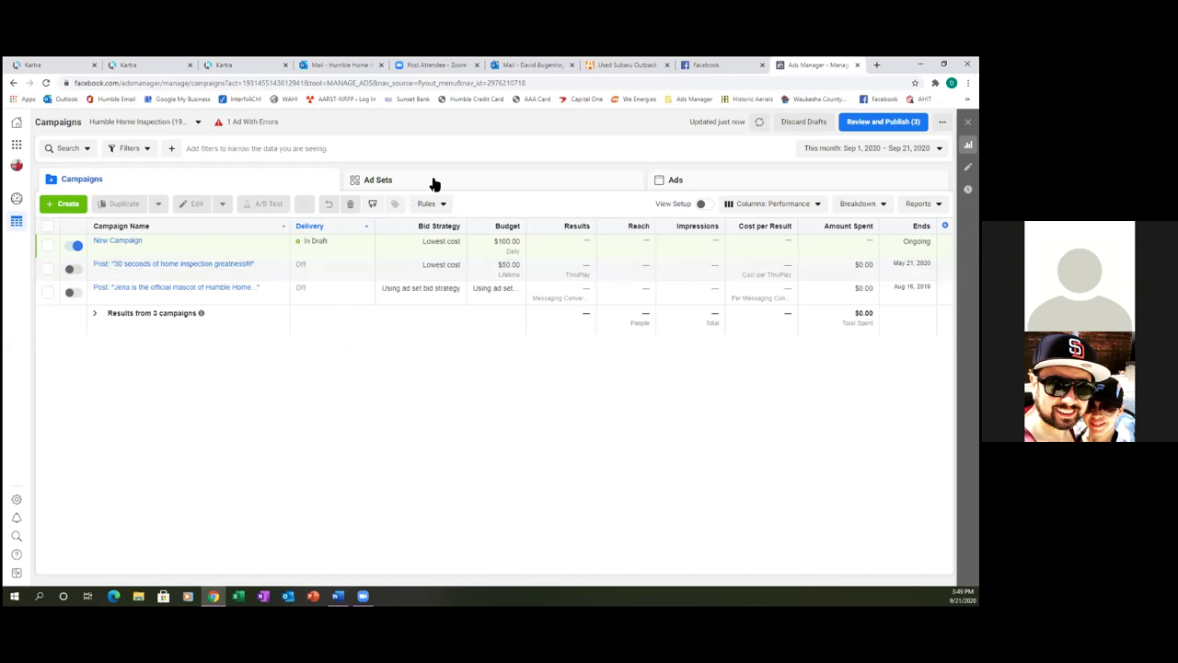
Step: View the account's ad sets and its ads
{"action": "left_click", "coordinate": [390, 182]}
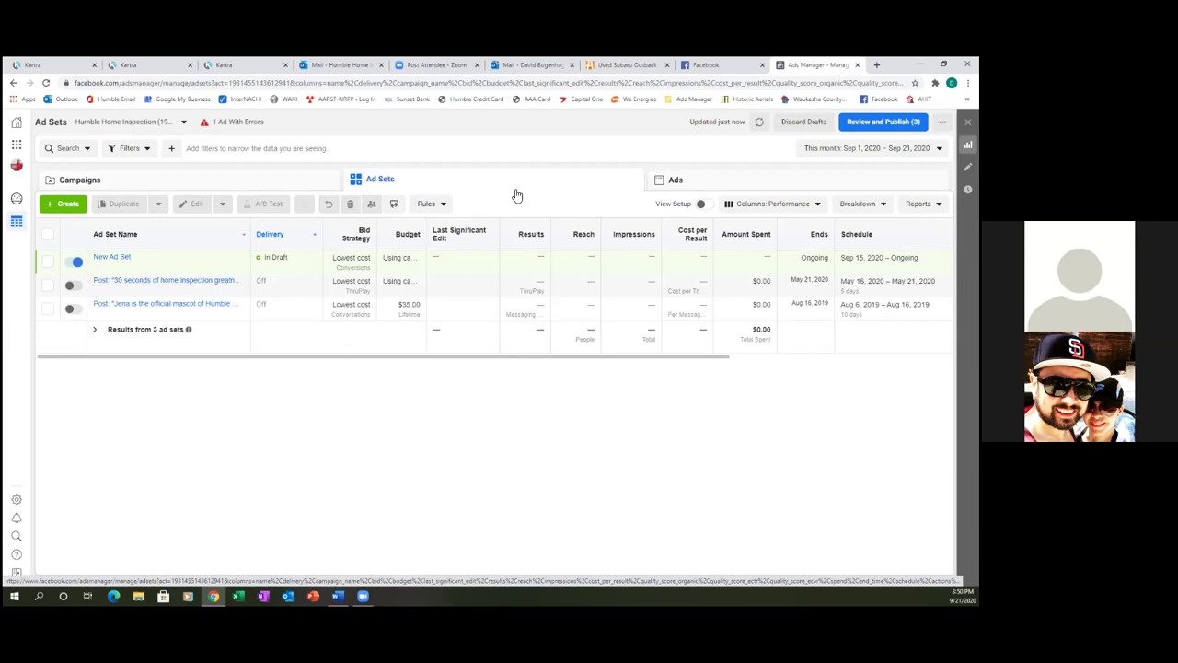
{"action": "mouse_move", "coordinate": [534, 237]}
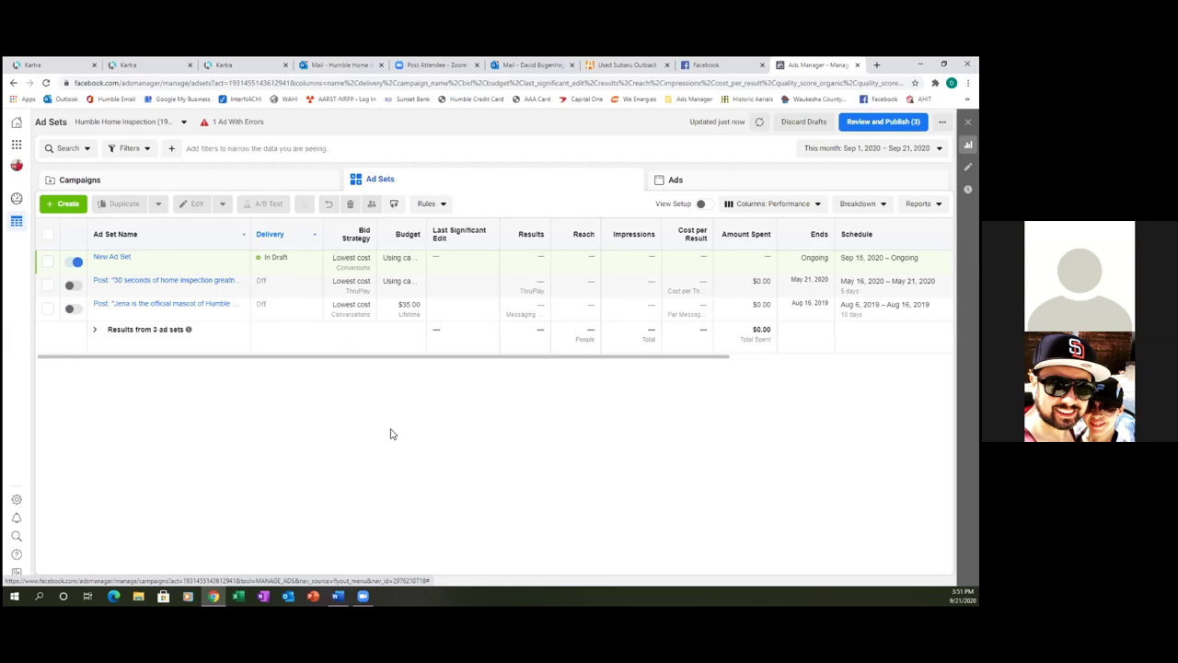
{"action": "left_click", "coordinate": [675, 181]}
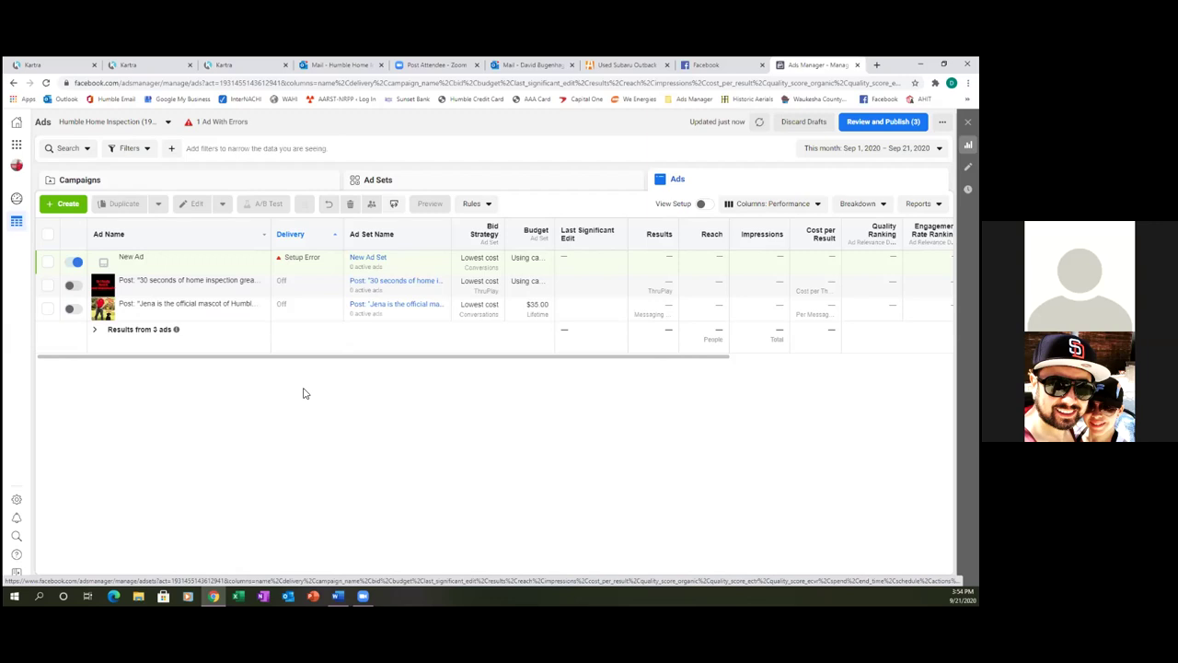
Step: Turn off the draft New Ad, its New Ad Set and the New Campaign they belong to
{"action": "left_click", "coordinate": [77, 264]}
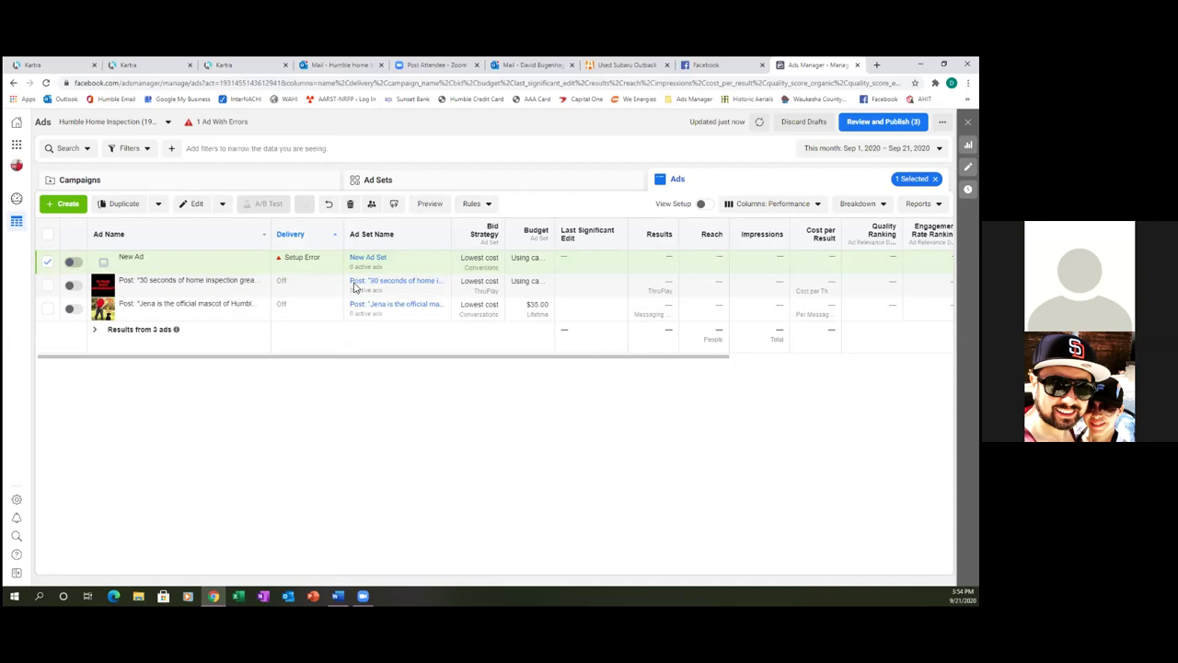
{"action": "left_click", "coordinate": [469, 184]}
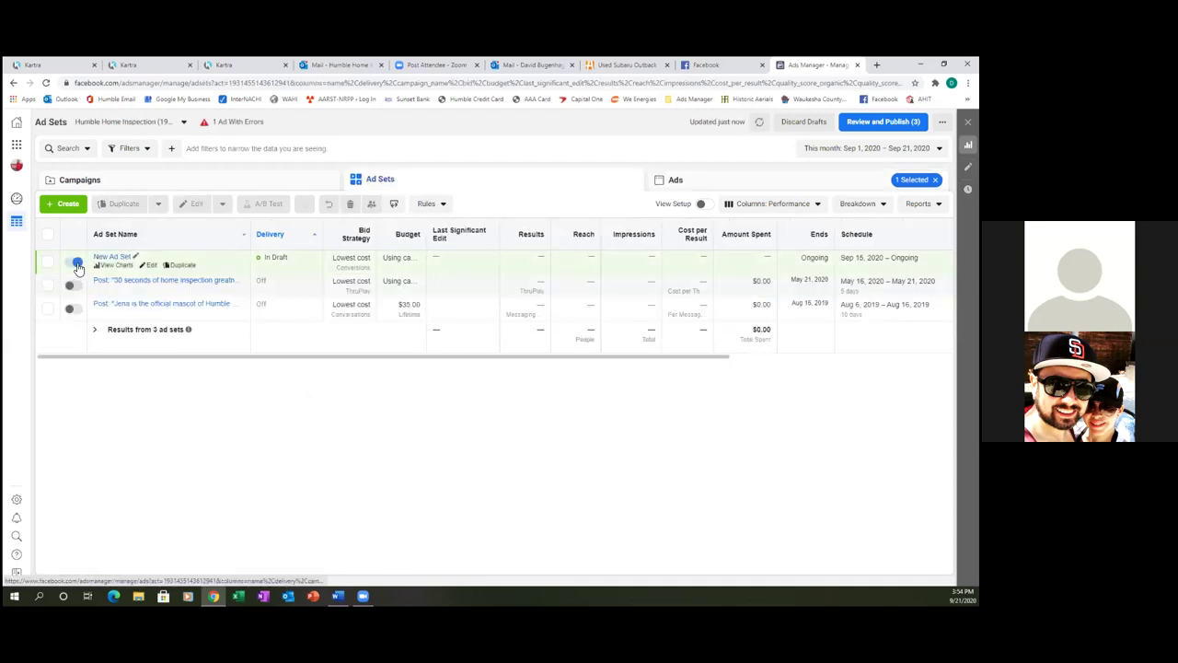
{"action": "left_click", "coordinate": [78, 266]}
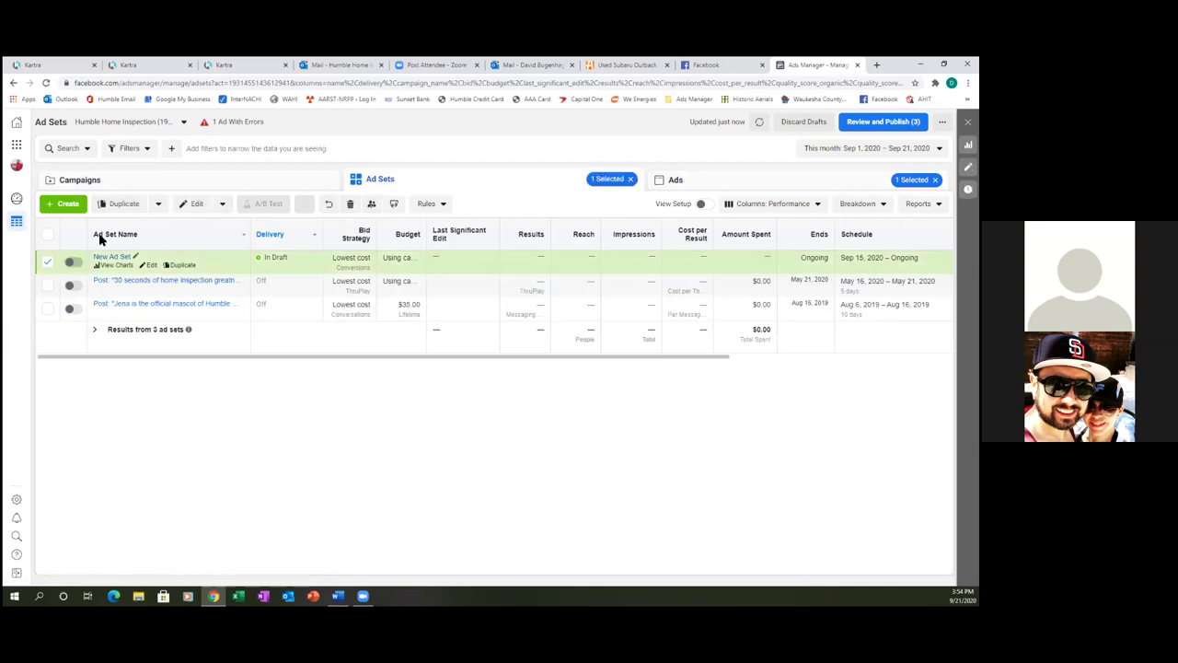
{"action": "left_click", "coordinate": [146, 184]}
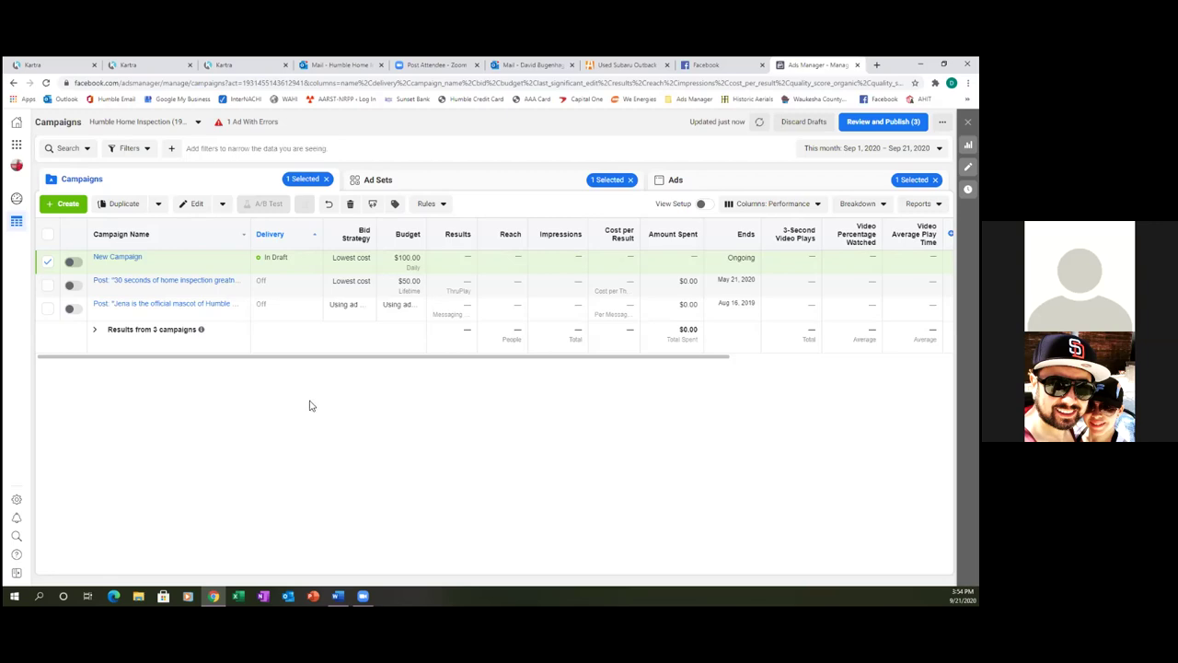
Step: Clear the selections at the campaign, ad set and ad levels
{"action": "left_click", "coordinate": [327, 182]}
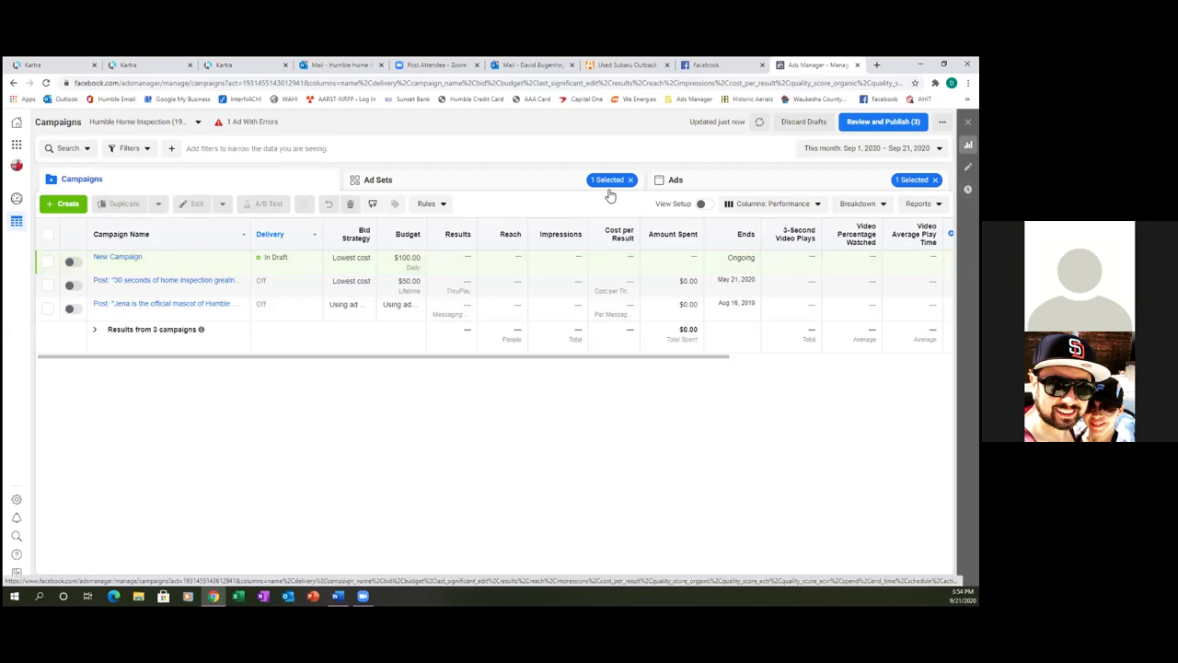
{"action": "left_click", "coordinate": [632, 181]}
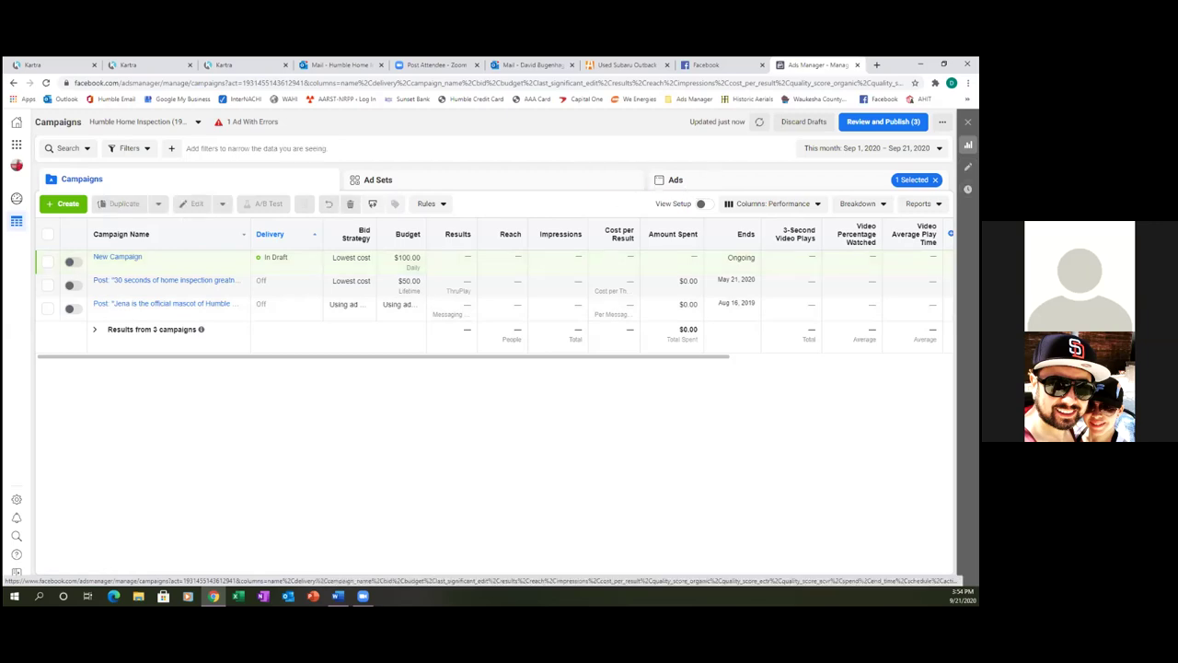
{"action": "left_click", "coordinate": [935, 179]}
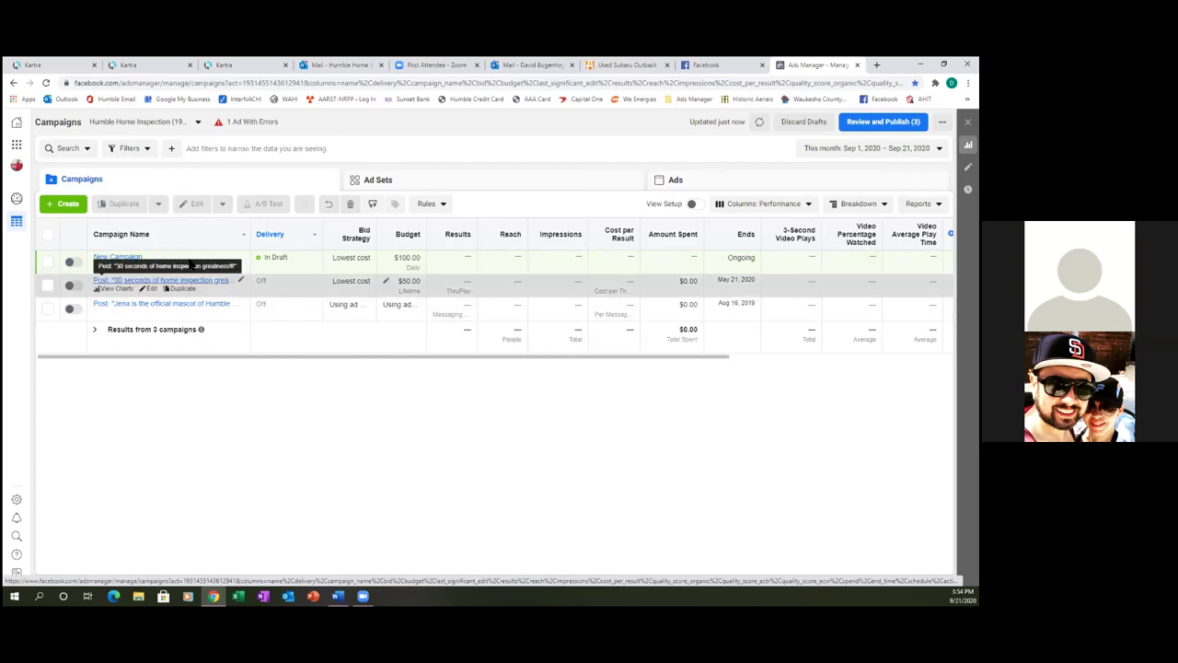
Step: Create a new campaign with the Conversions objective and name it Conversions
{"action": "left_click", "coordinate": [63, 205]}
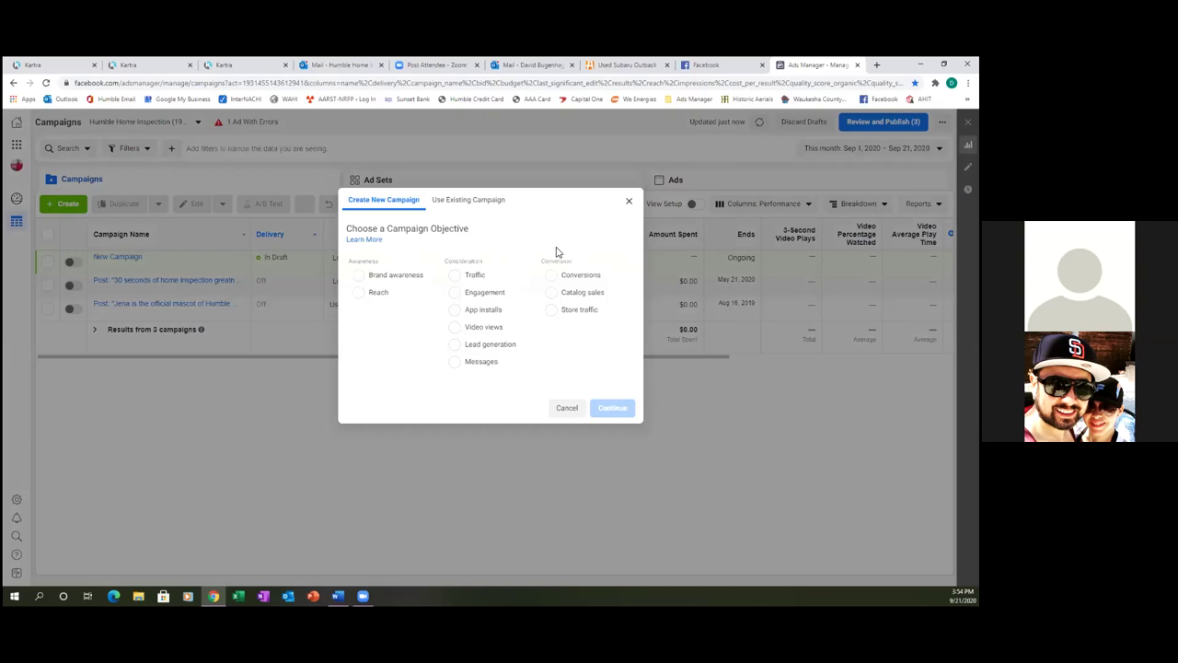
{"action": "left_click", "coordinate": [550, 275]}
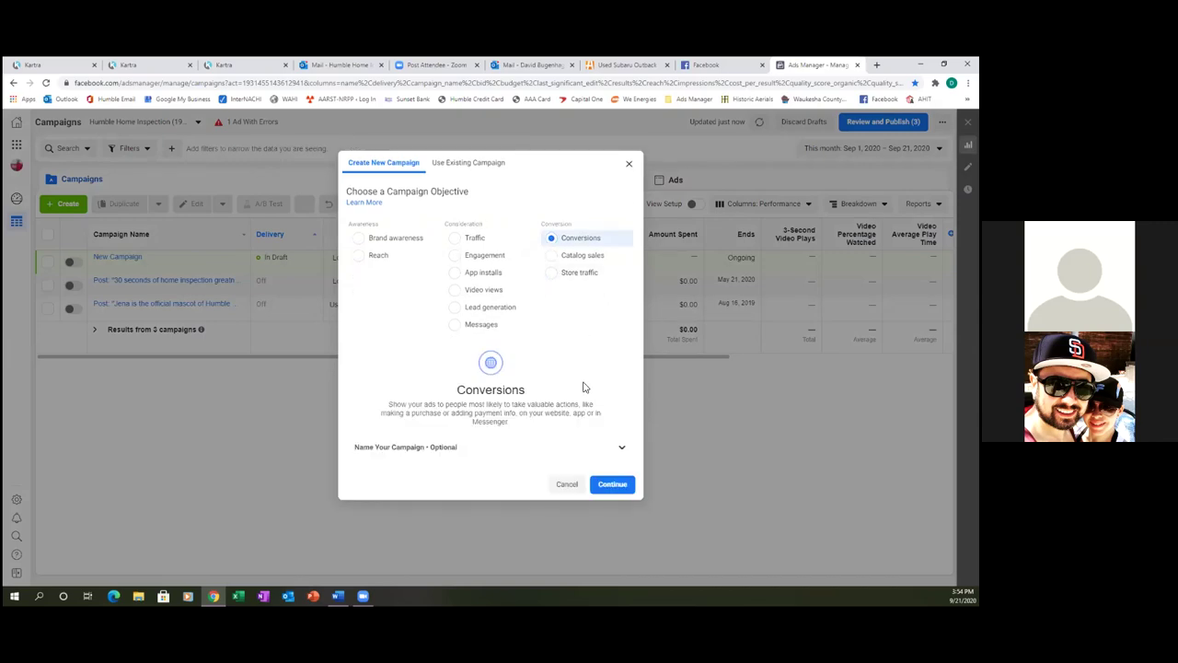
{"action": "left_click", "coordinate": [607, 446]}
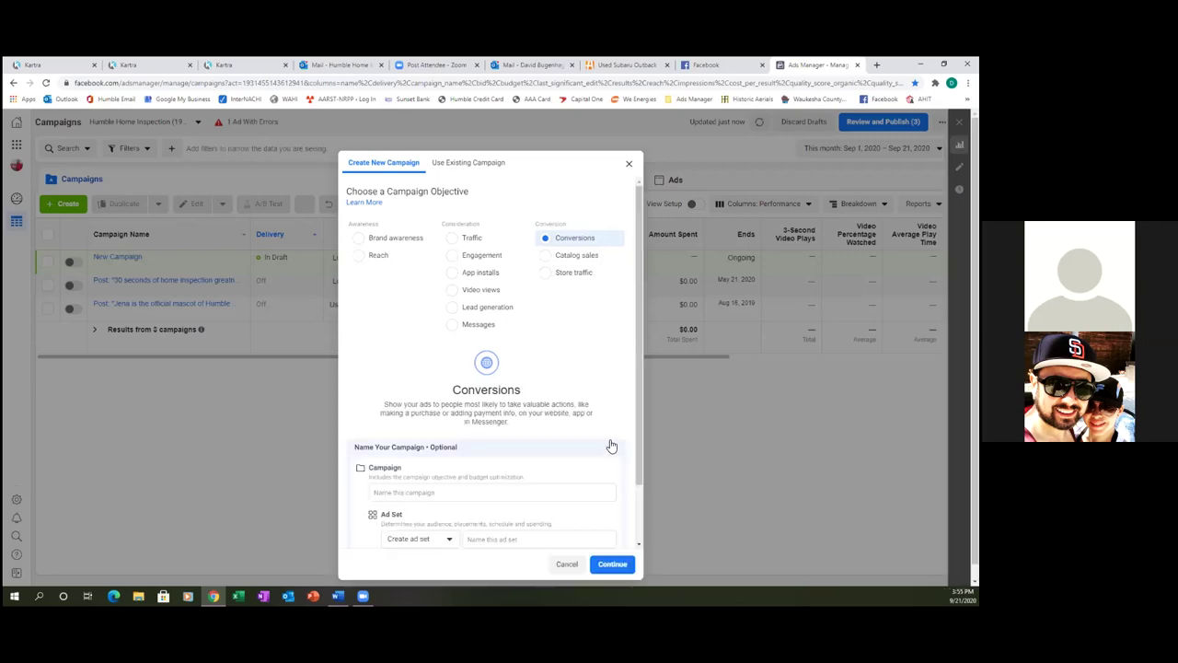
{"action": "scroll", "coordinate": [611, 442], "scroll_direction": "down", "scroll_amount": 1}
{"action": "scroll", "coordinate": [610, 444], "scroll_direction": "down", "scroll_amount": 1}
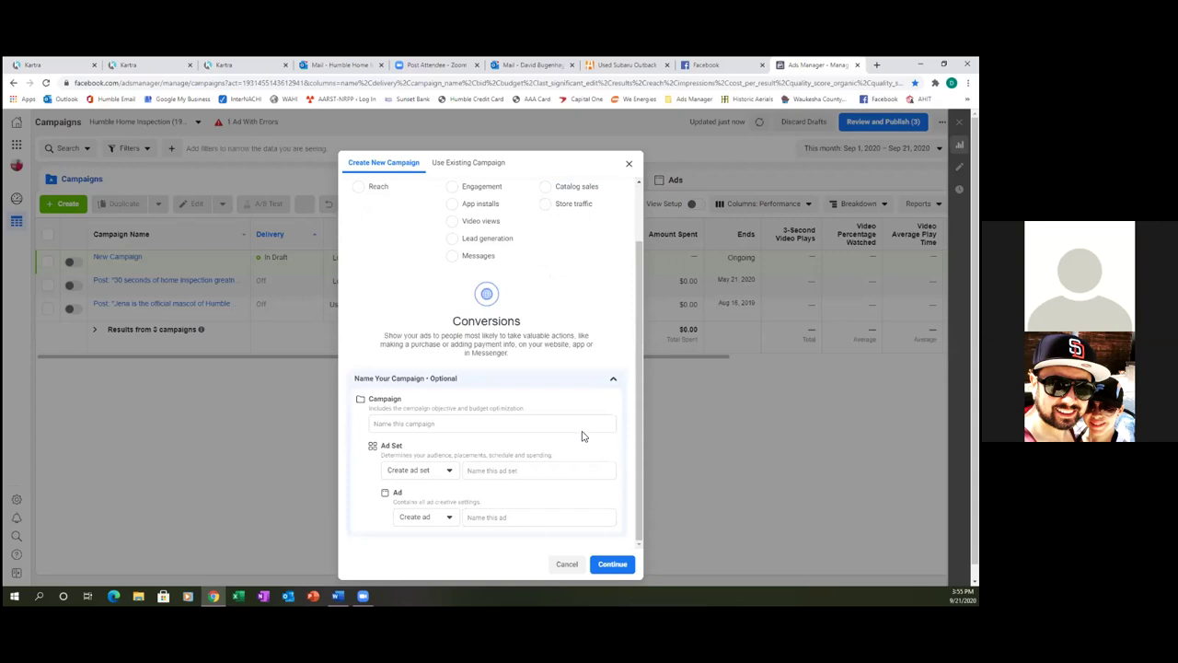
{"action": "left_click", "coordinate": [439, 424]}
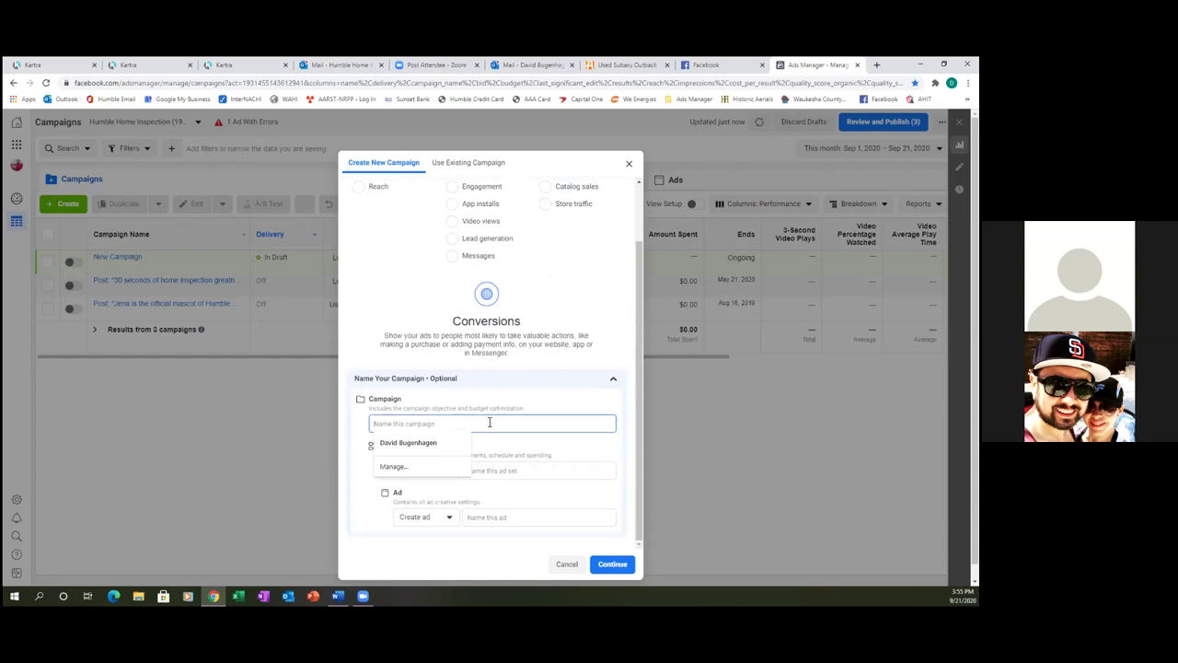
{"action": "type", "text": "Conversions"}
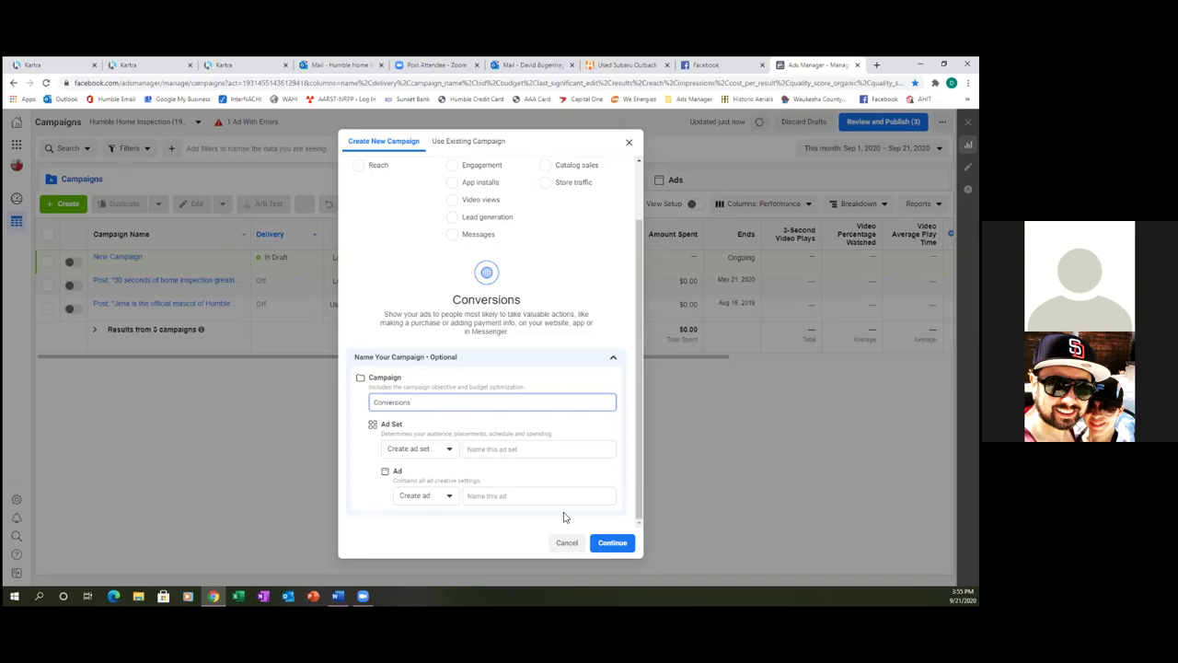
{"action": "left_click", "coordinate": [608, 546]}
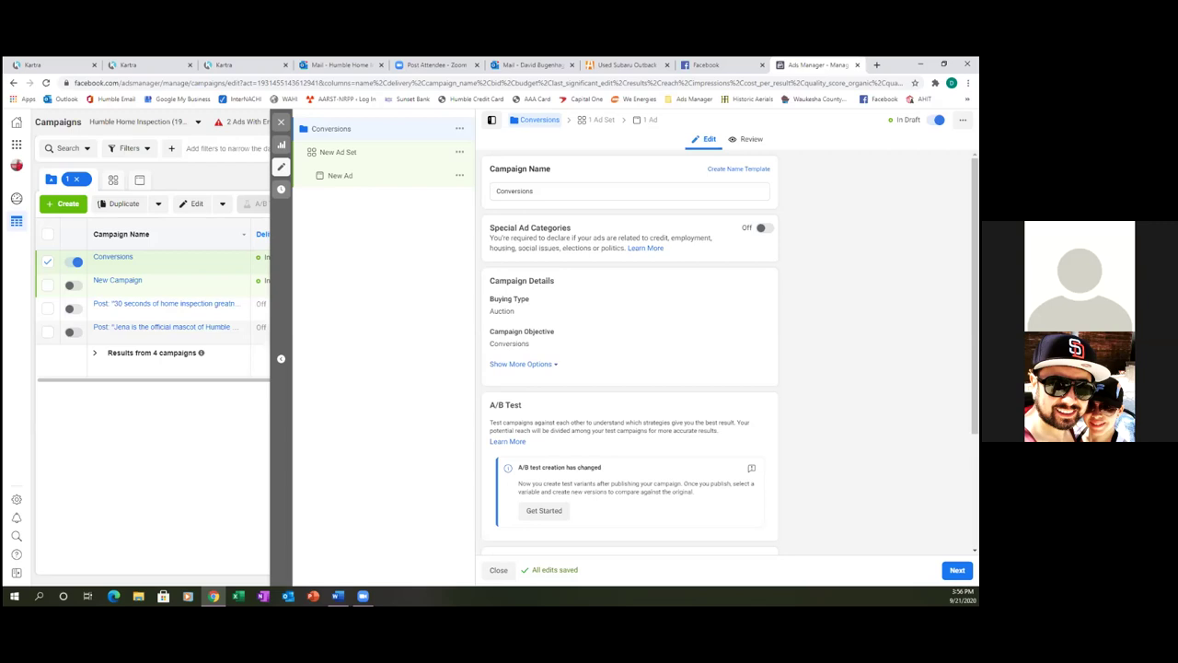
Step: Declare Housing as the campaign's special ad category and modify its ad sets to comply with it
{"action": "left_click", "coordinate": [763, 230]}
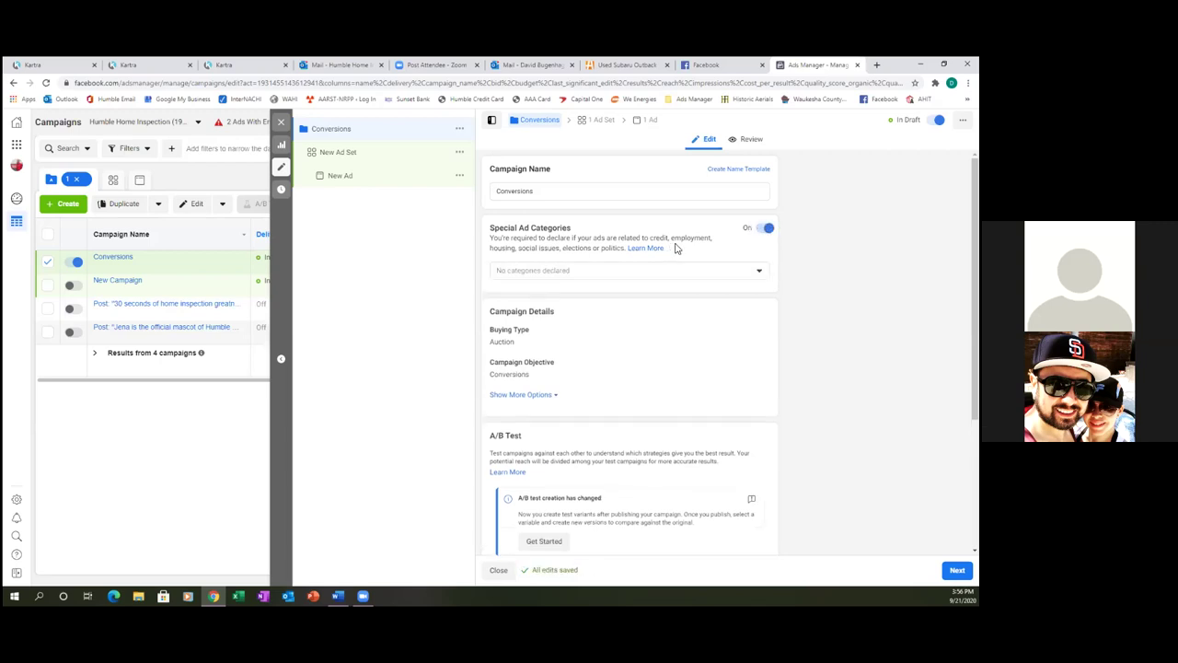
{"action": "left_click", "coordinate": [725, 271]}
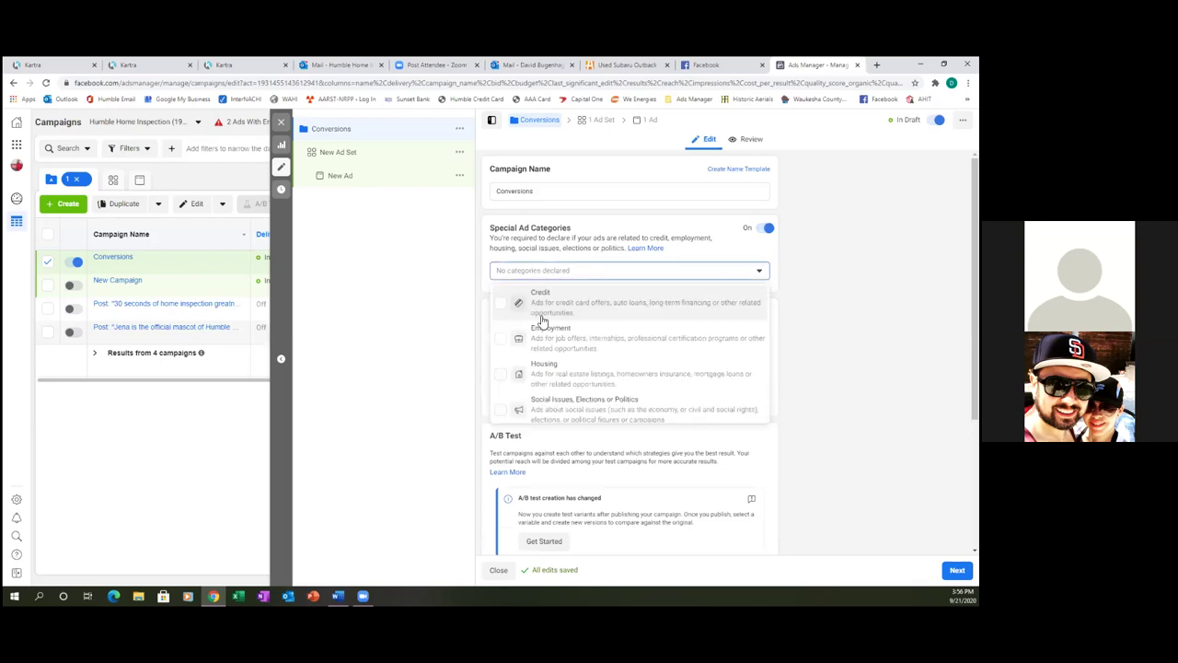
{"action": "left_click", "coordinate": [502, 376]}
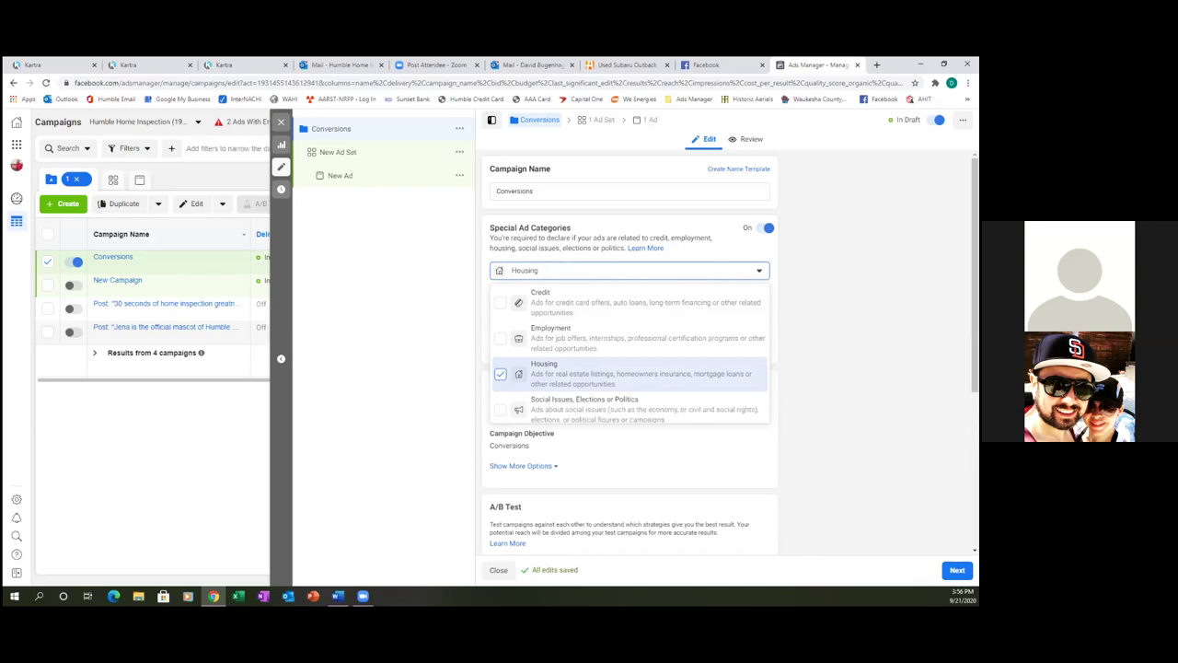
{"action": "key", "text": "Escape"}
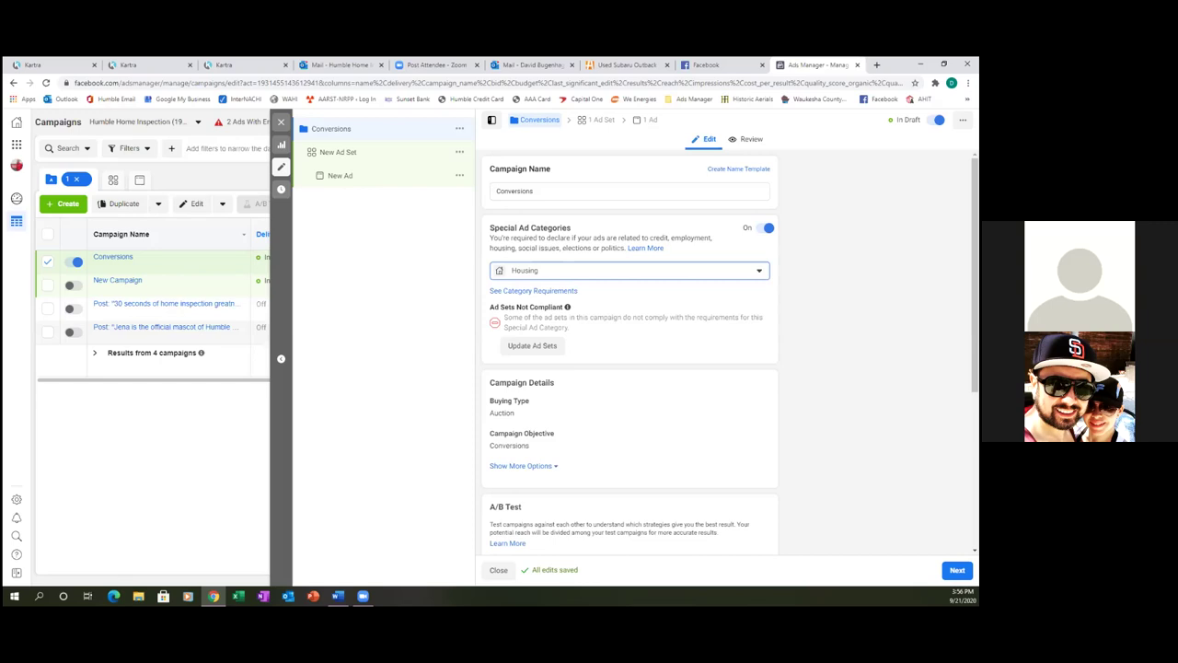
{"action": "left_click", "coordinate": [521, 350]}
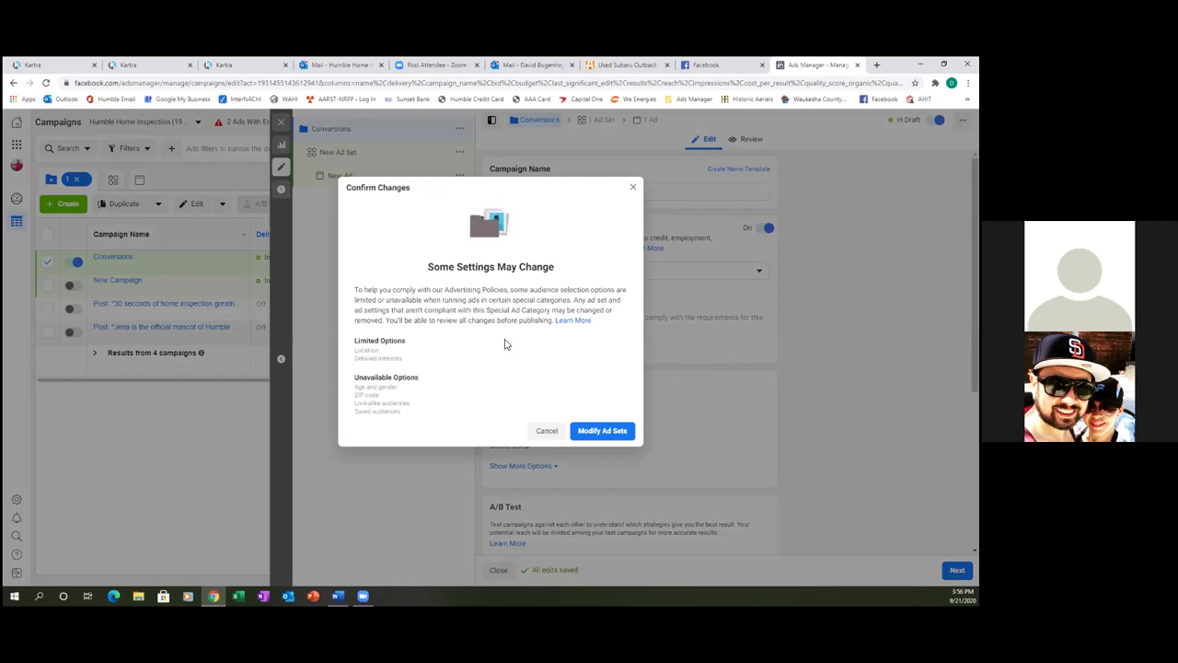
{"action": "left_click", "coordinate": [615, 431]}
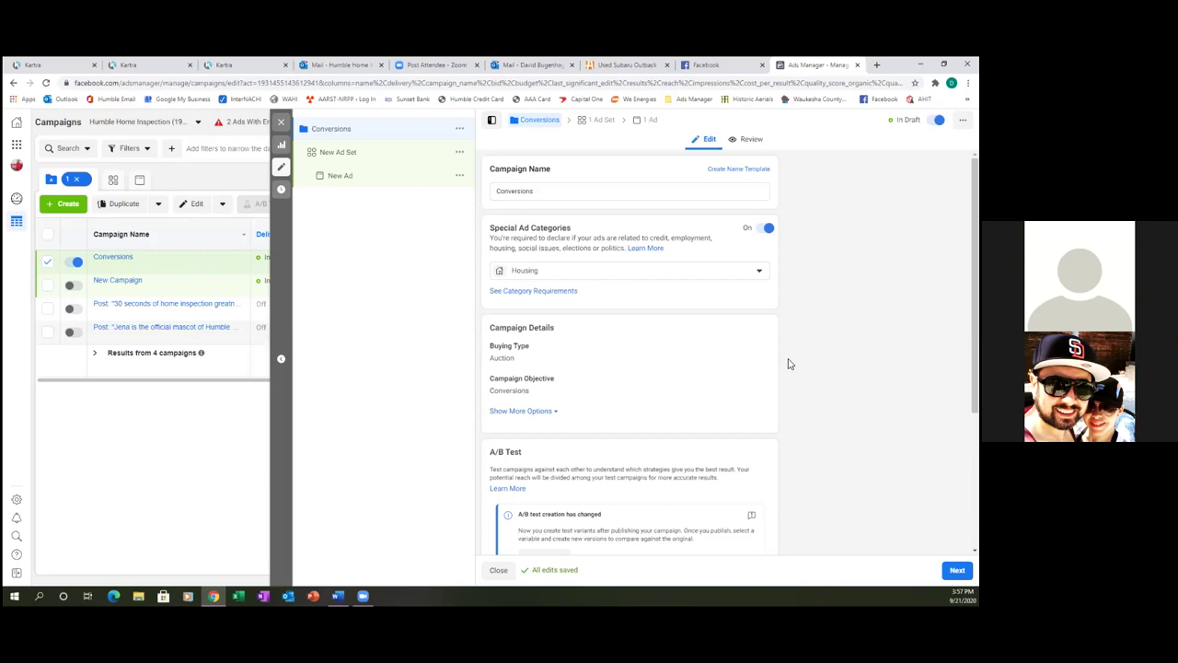
Step: Expand the campaign details options and set the campaign's daily budget to $10.00
{"action": "left_click", "coordinate": [539, 413]}
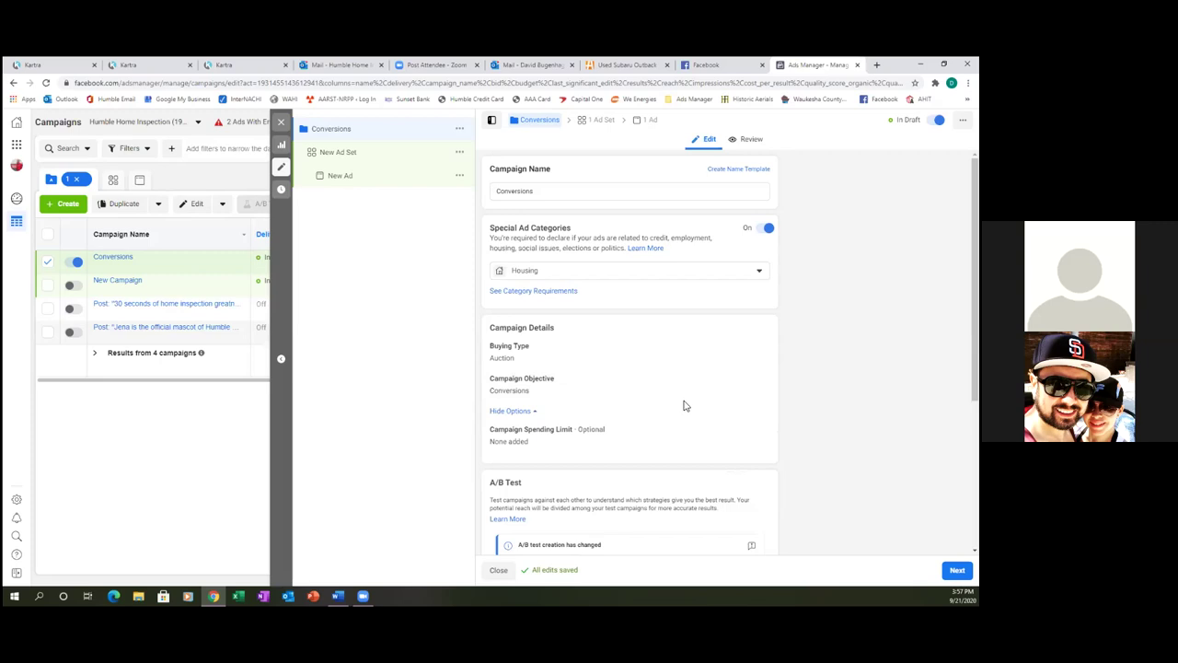
{"action": "scroll", "coordinate": [684, 406], "scroll_direction": "down", "scroll_amount": 1}
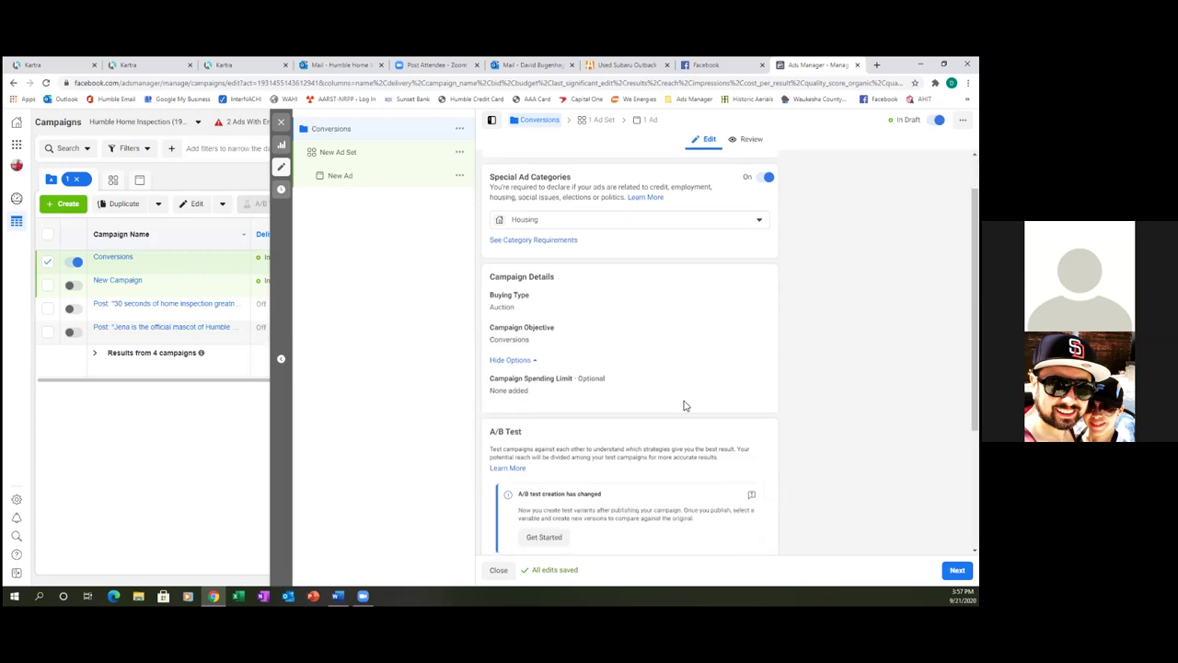
{"action": "scroll", "coordinate": [684, 406], "scroll_direction": "down", "scroll_amount": 3}
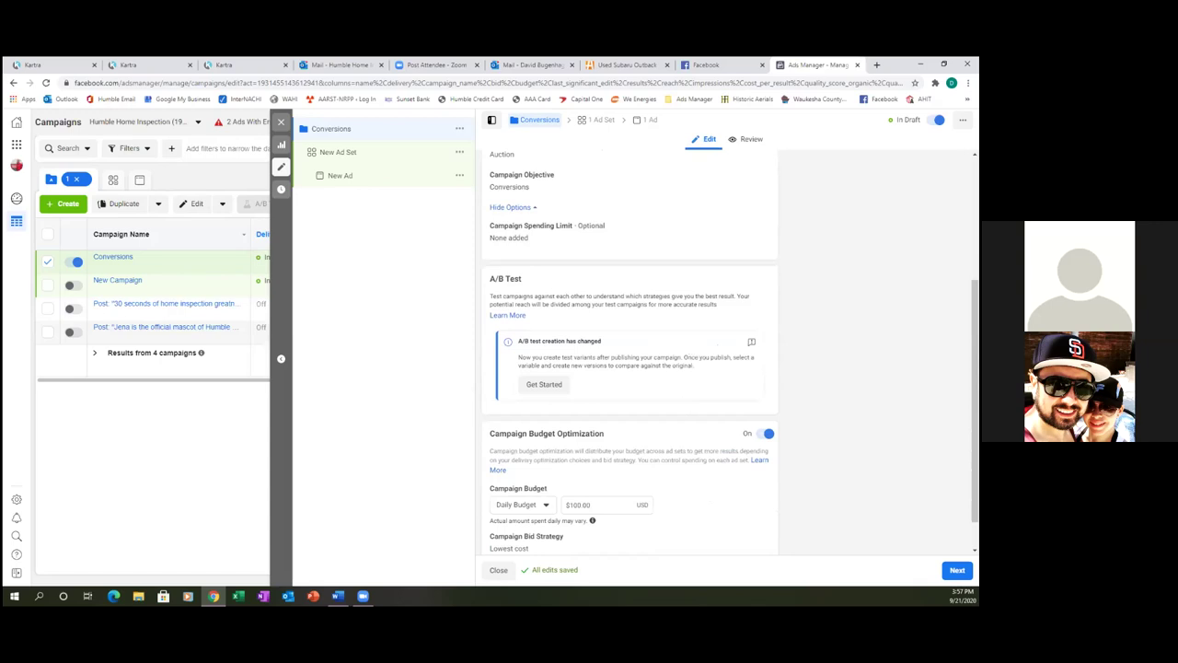
{"action": "scroll", "coordinate": [630, 350], "scroll_direction": "down", "scroll_amount": 1}
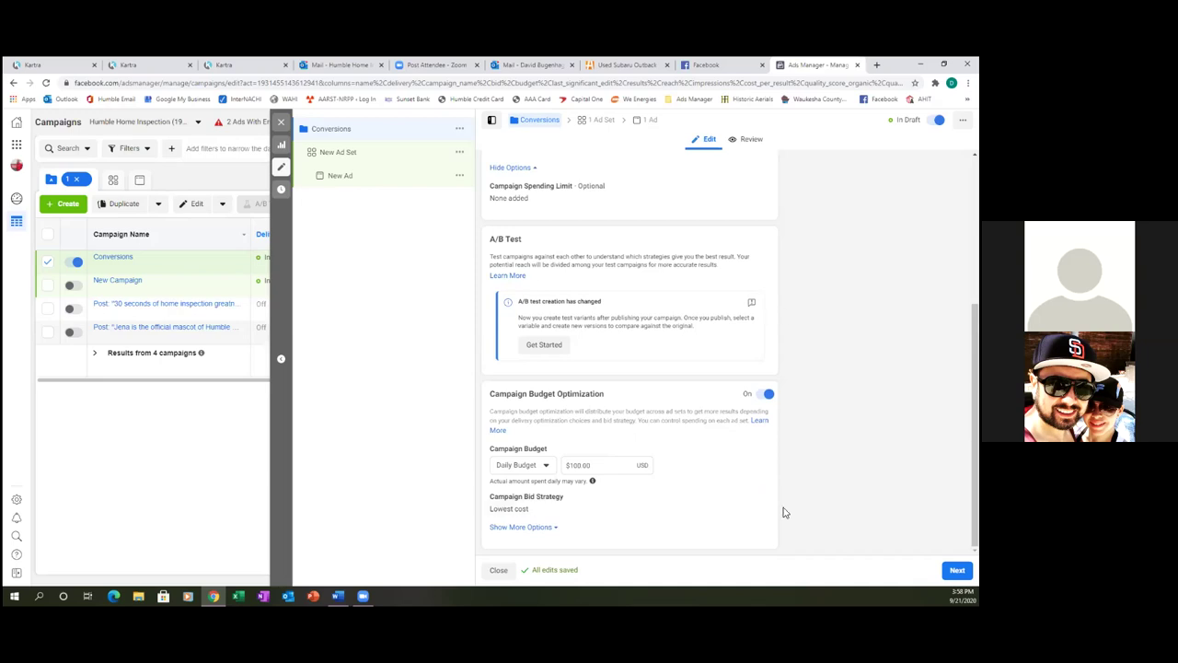
{"action": "left_click", "coordinate": [607, 465]}
{"action": "key", "text": "BackSpace"}
{"action": "key", "text": "BackSpace"}
{"action": "key", "text": "BackSpace"}
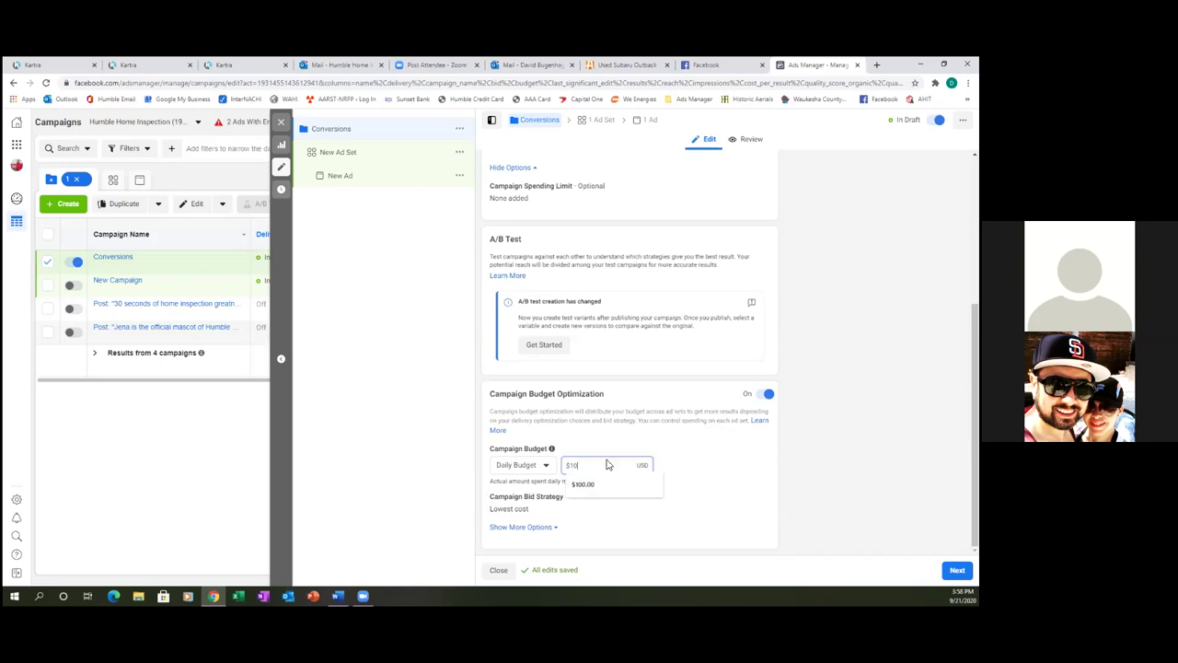
{"action": "left_click", "coordinate": [681, 452]}
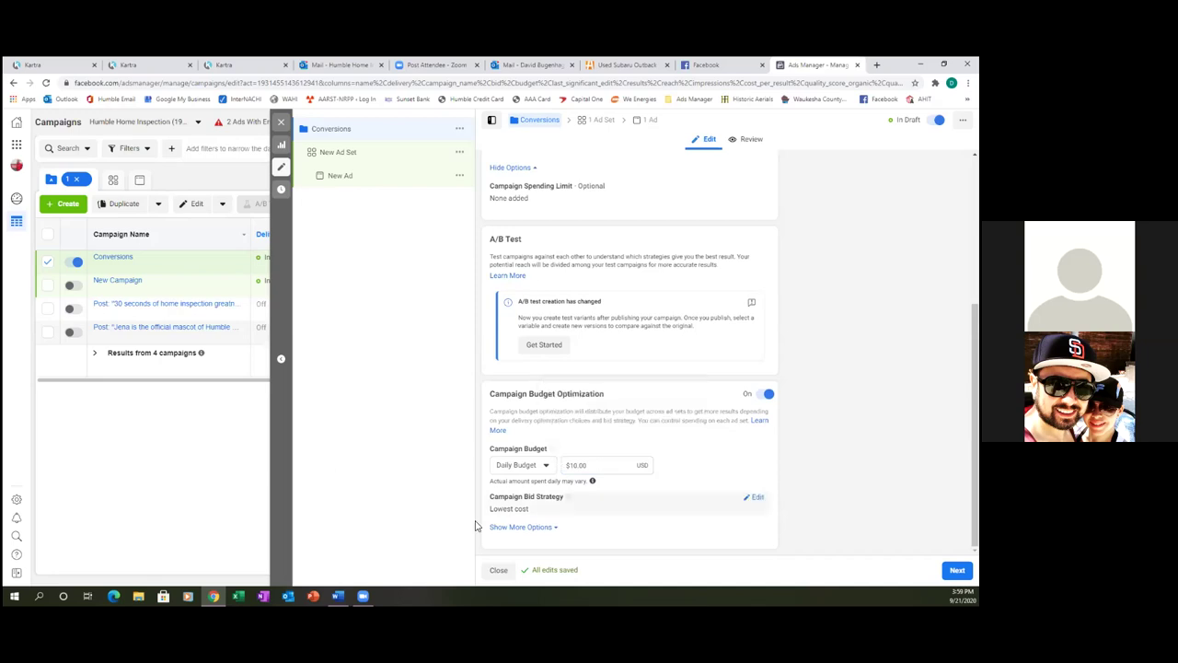
Step: Expand the campaign's bid strategy options, continue to the new ad set, and open its detailed targeting for editing
{"action": "left_click", "coordinate": [506, 527]}
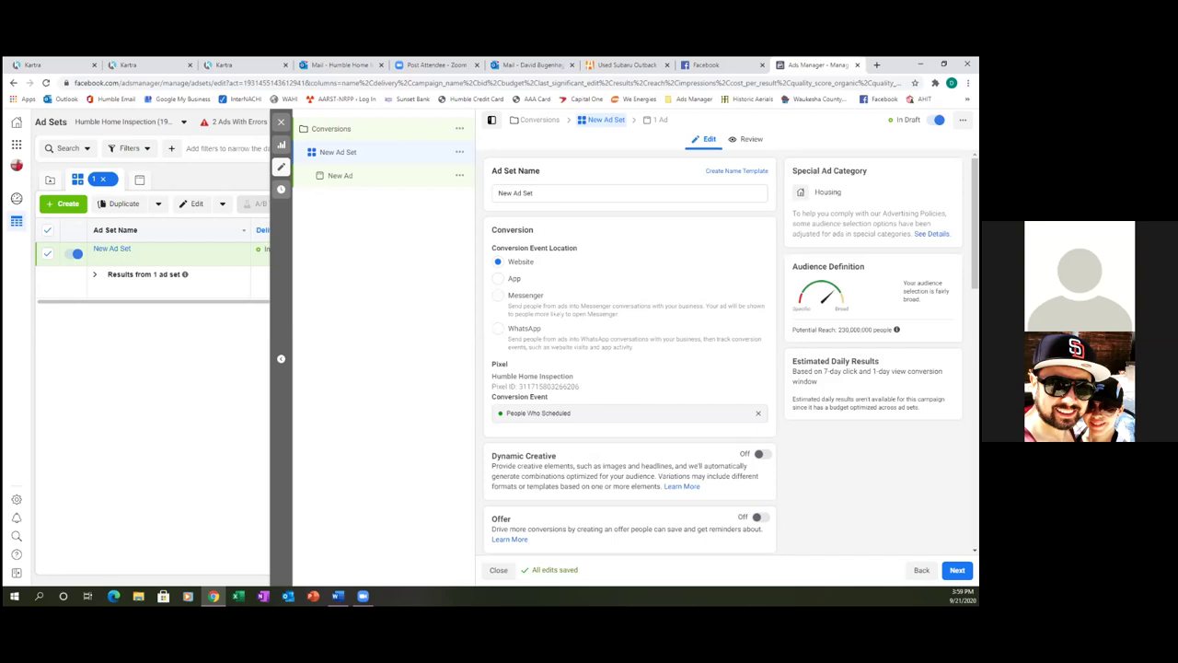
{"action": "scroll", "coordinate": [629, 353], "scroll_direction": "down", "scroll_amount": 4}
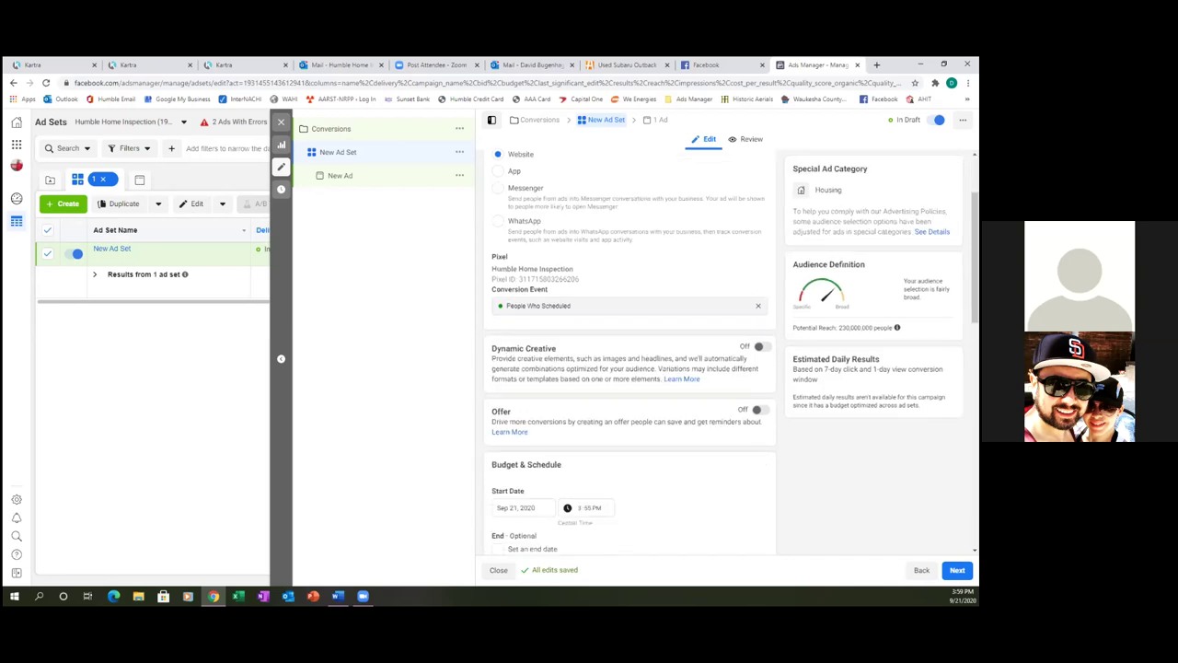
{"action": "scroll", "coordinate": [630, 353], "scroll_direction": "down", "scroll_amount": 4}
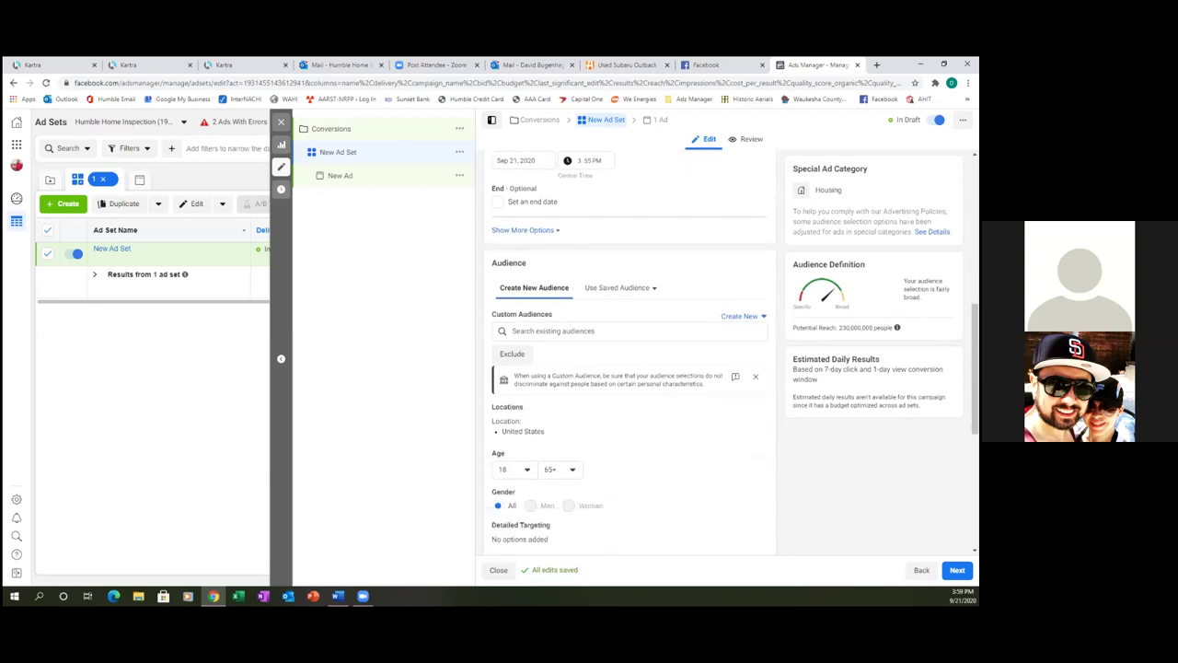
{"action": "scroll", "coordinate": [630, 354], "scroll_direction": "up", "scroll_amount": 1}
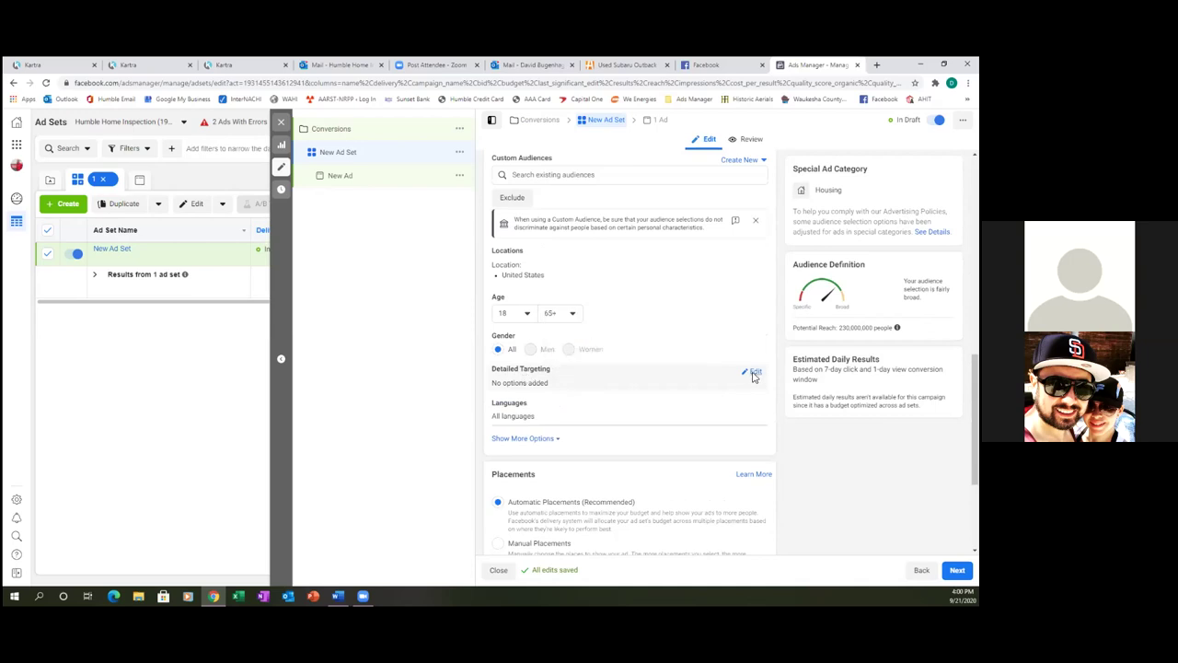
{"action": "left_click", "coordinate": [752, 374]}
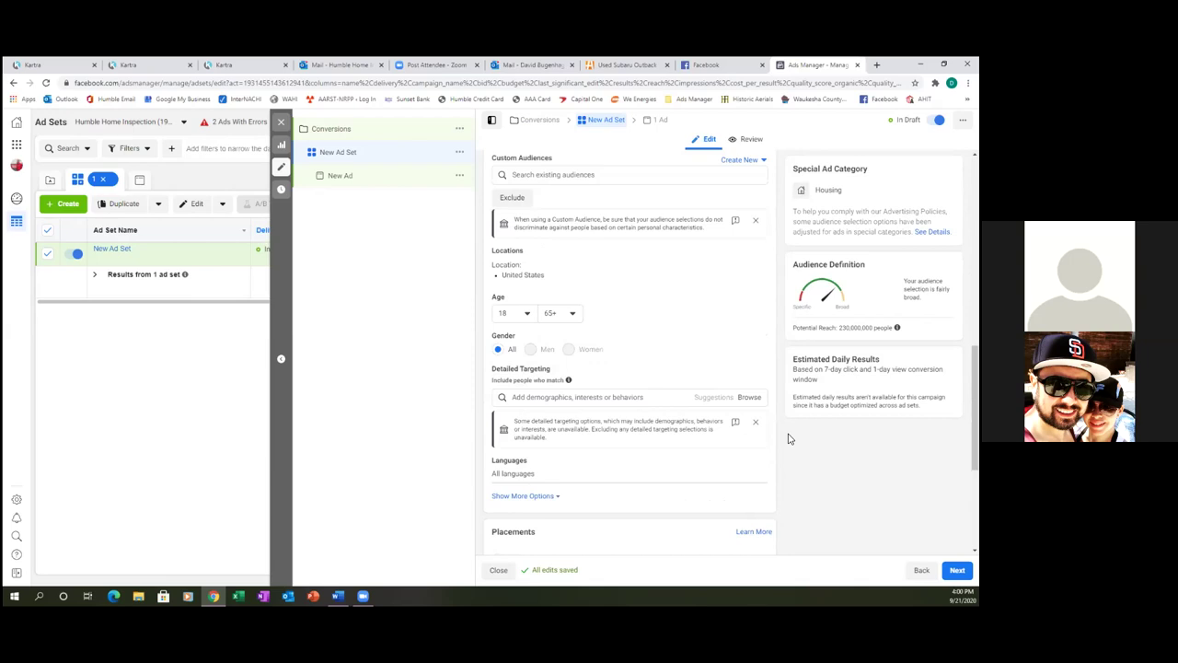
Step: Search the detailed targeting options for home depot and browse the available targeting categories
{"action": "left_click", "coordinate": [581, 396]}
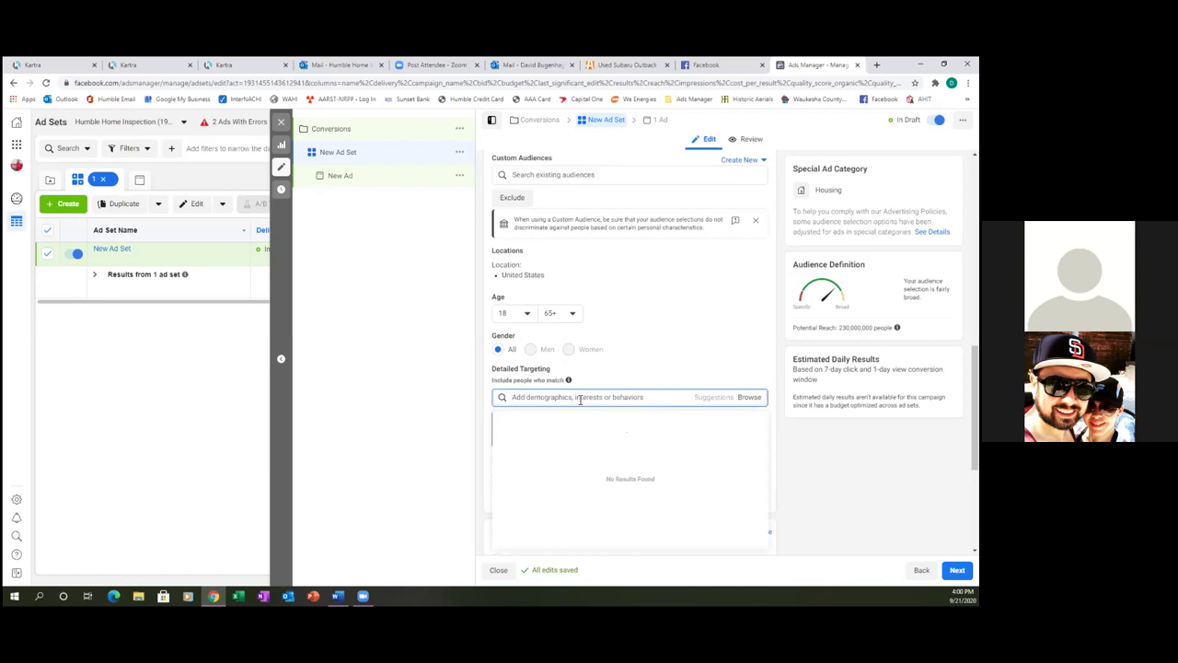
{"action": "type", "text": "home depot"}
{"action": "left_click", "coordinate": [748, 400]}
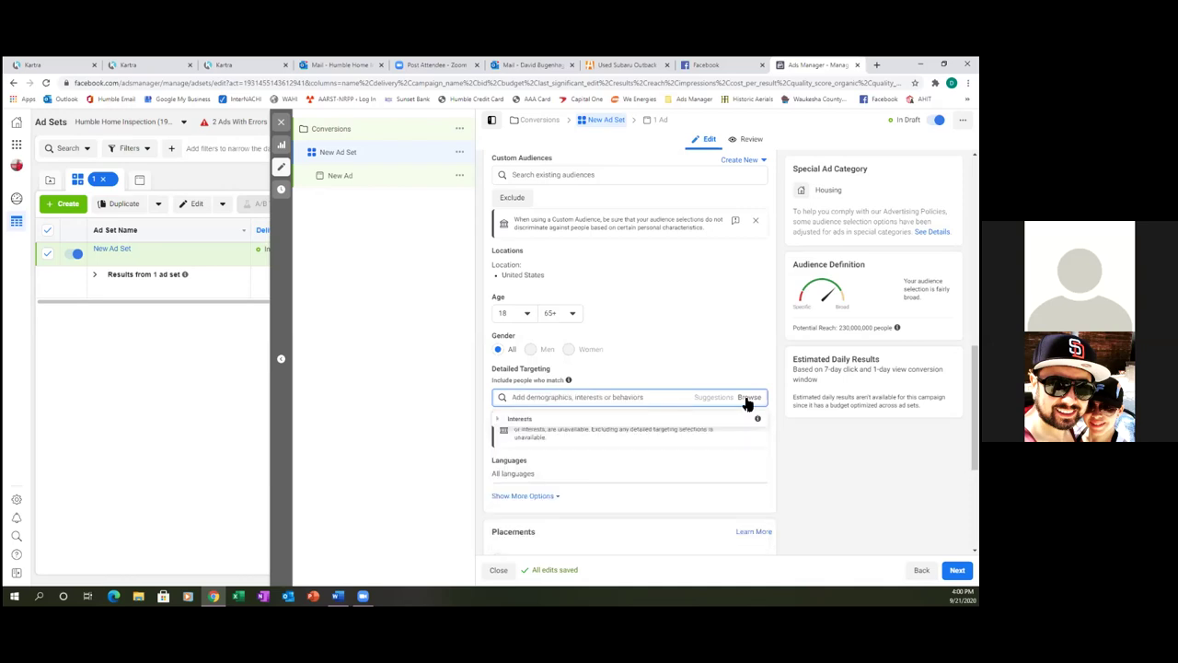
{"action": "left_click", "coordinate": [553, 399]}
{"action": "type", "text": "home depot"}
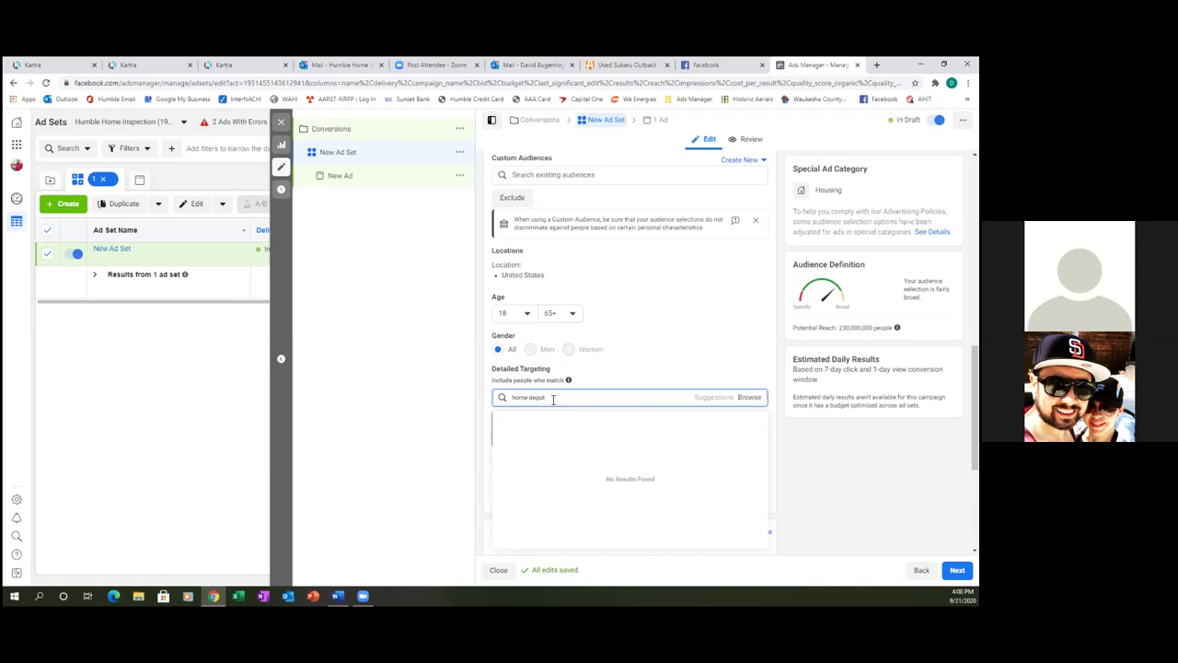
{"action": "scroll", "coordinate": [642, 428], "scroll_direction": "down", "scroll_amount": 2}
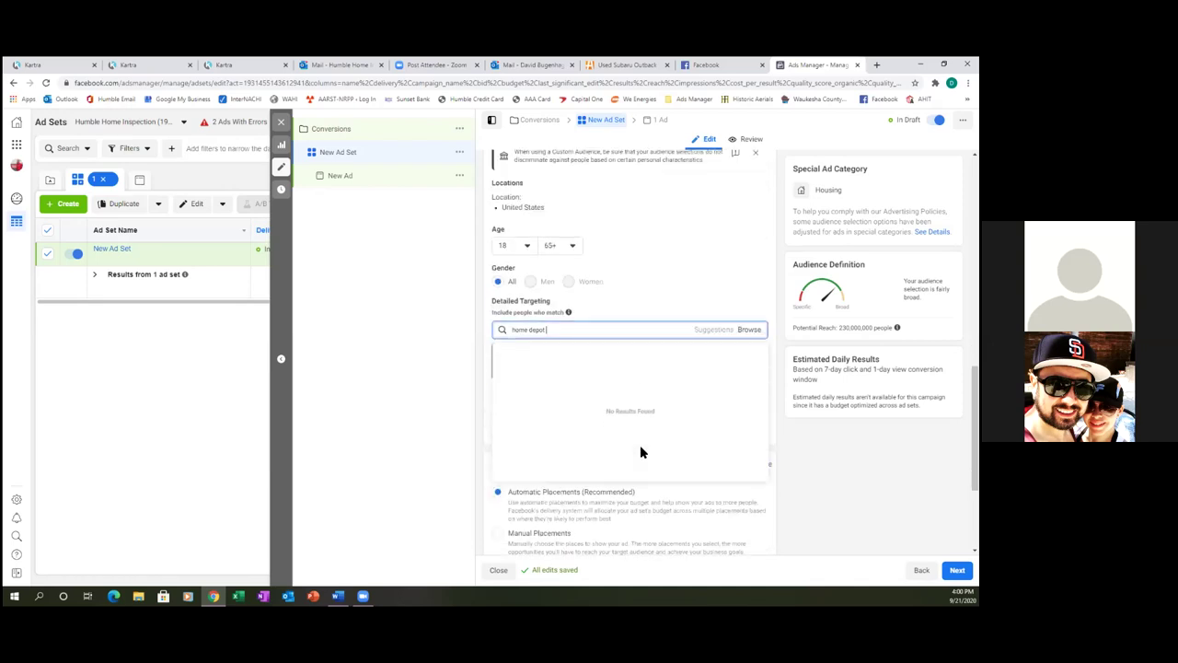
{"action": "scroll", "coordinate": [640, 445], "scroll_direction": "up", "scroll_amount": 1}
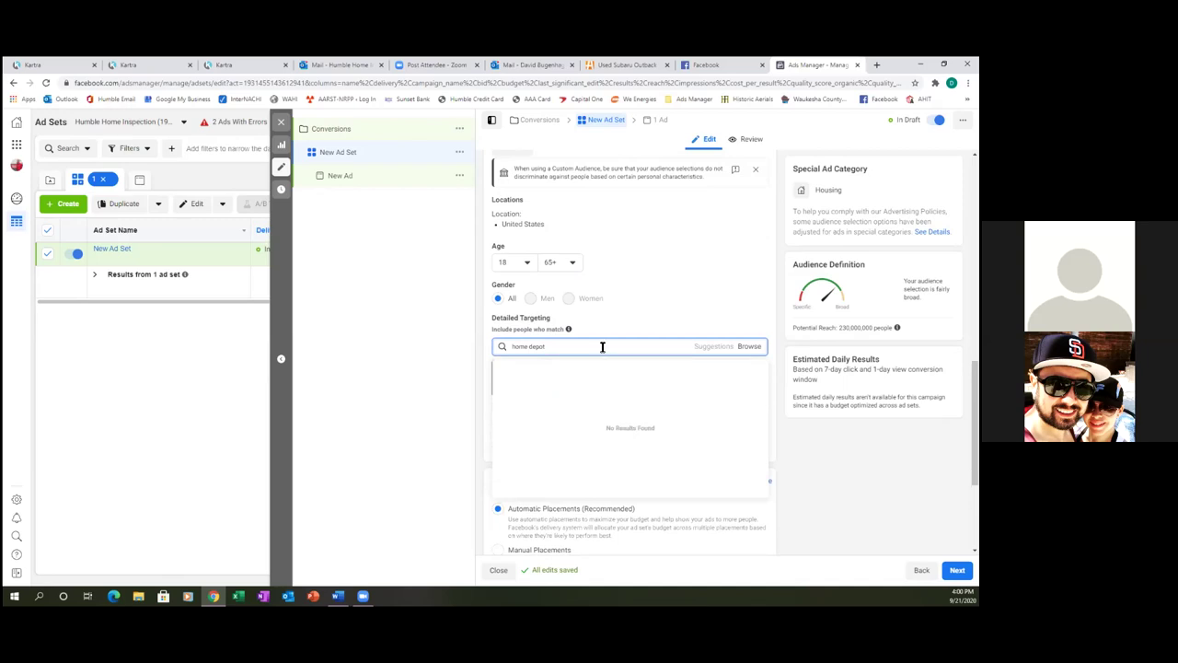
Step: Replace the detailed targeting search with lowes and check the targeting suggestions
{"action": "key", "text": "BackSpace"}
{"action": "key", "text": "BackSpace"}
{"action": "key", "text": "BackSpace"}
{"action": "key", "text": "BackSpace"}
{"action": "key", "text": "BackSpace"}
{"action": "key", "text": "BackSpace"}
{"action": "key", "text": "BackSpace"}
{"action": "key", "text": "BackSpace"}
{"action": "key", "text": "BackSpace"}
{"action": "key", "text": "BackSpace"}
{"action": "type", "text": "lowes"}
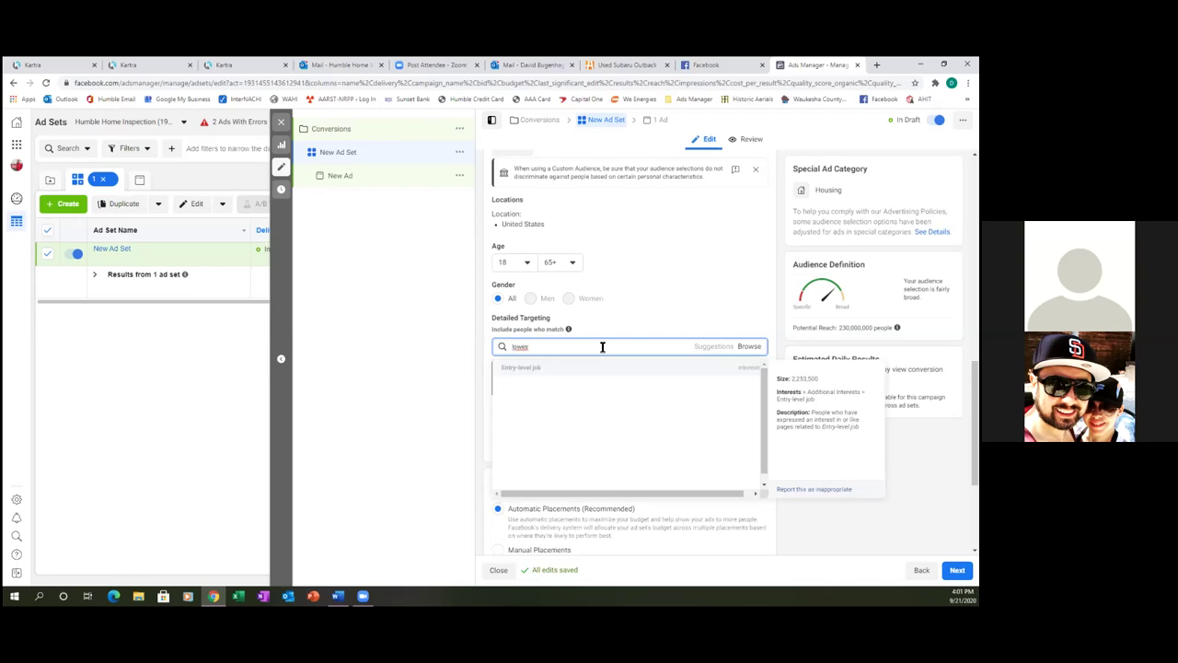
{"action": "left_click", "coordinate": [717, 349]}
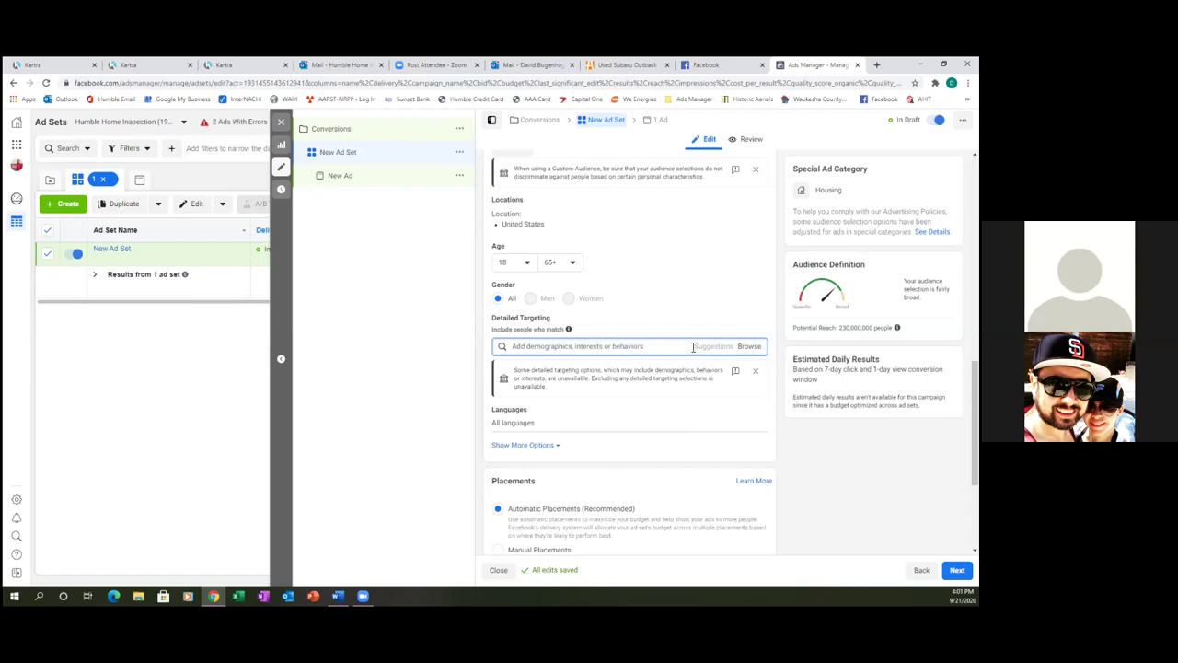
{"action": "left_click", "coordinate": [717, 351]}
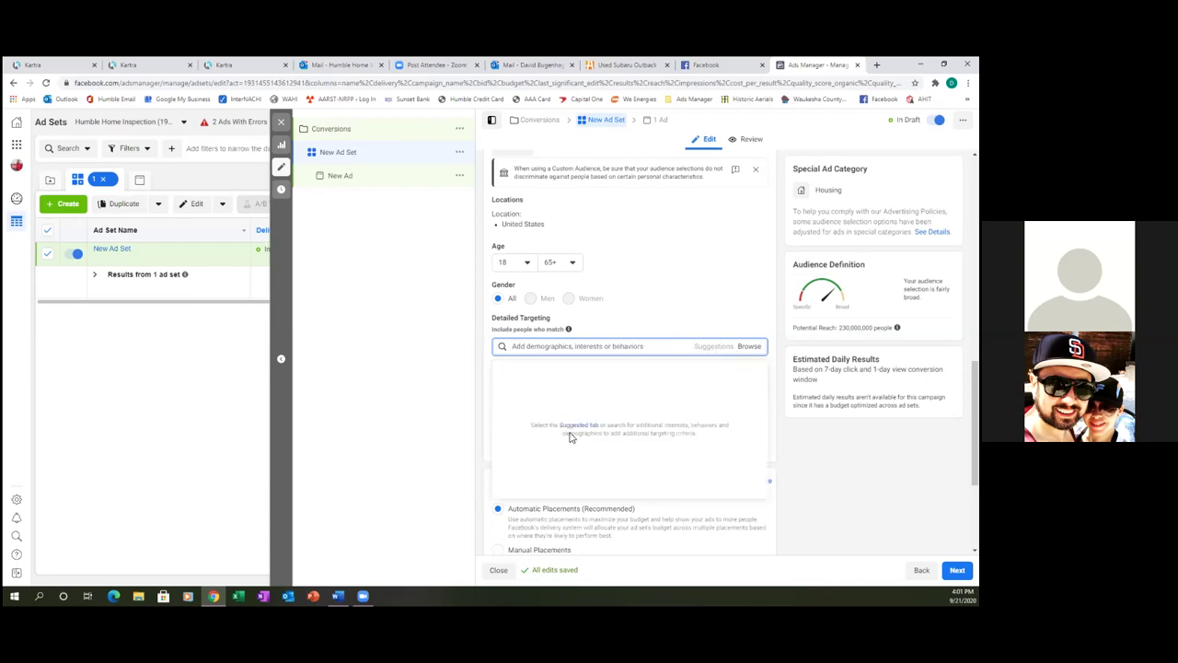
Step: Search the detailed targeting options for lowes again and clear the search
{"action": "left_click", "coordinate": [578, 346]}
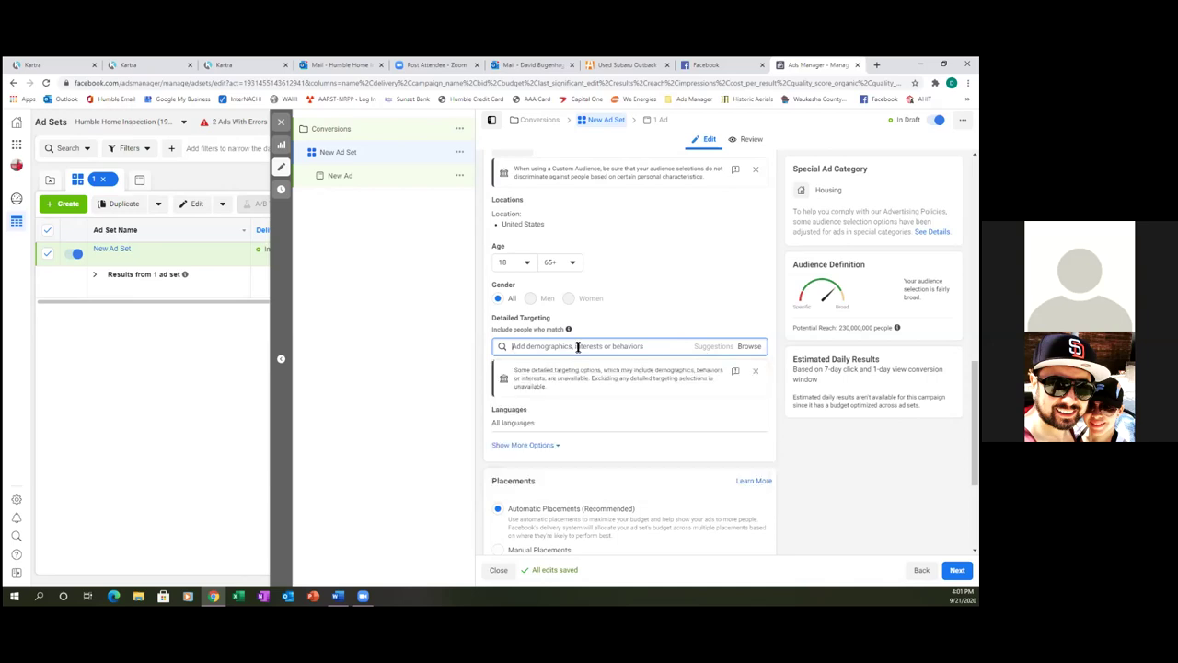
{"action": "type", "text": "lowe"}
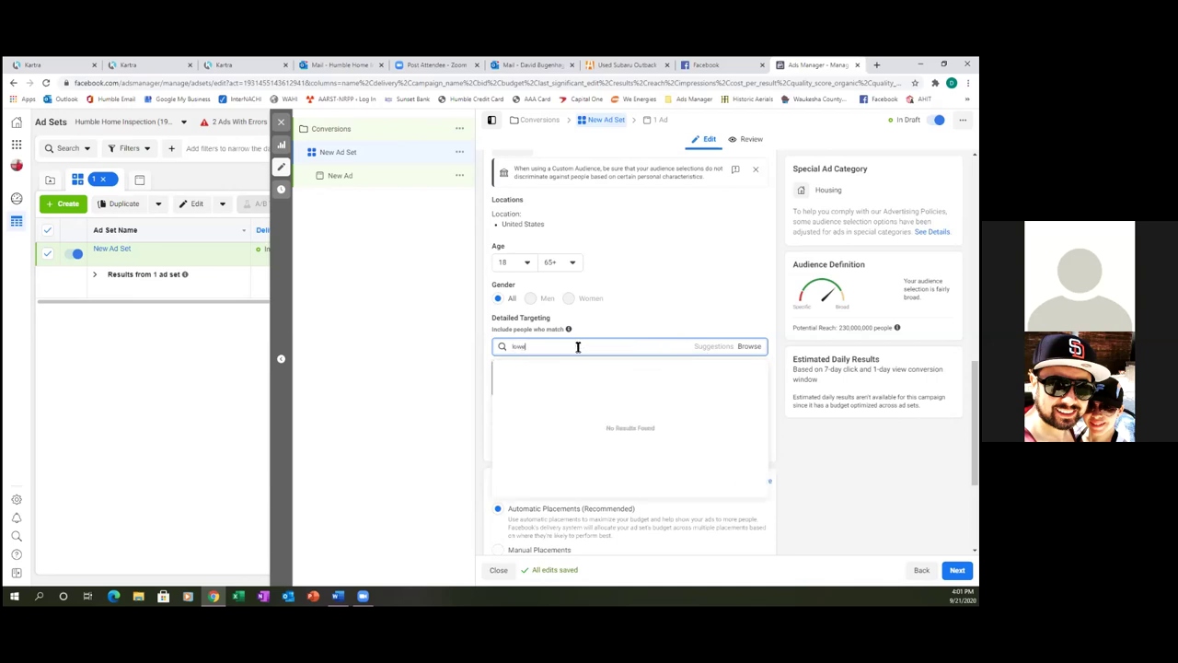
{"action": "type", "text": "s"}
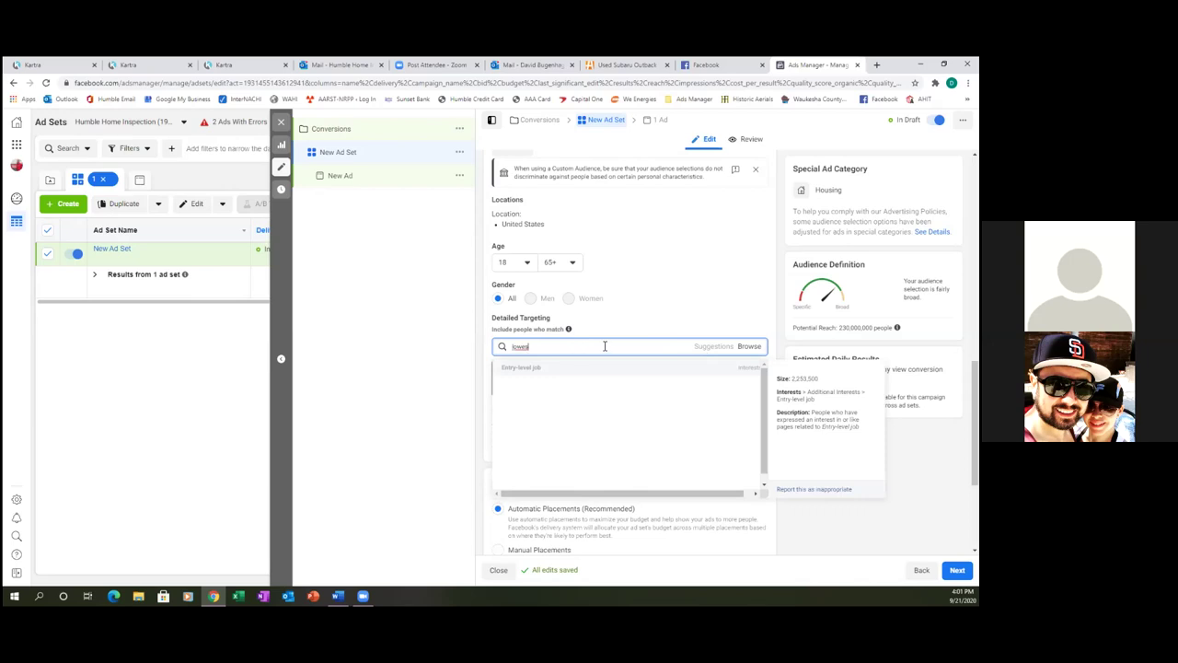
{"action": "key", "text": "BackSpace"}
{"action": "key", "text": "BackSpace"}
{"action": "key", "text": "BackSpace"}
{"action": "key", "text": "BackSpace"}
{"action": "key", "text": "BackSpace"}
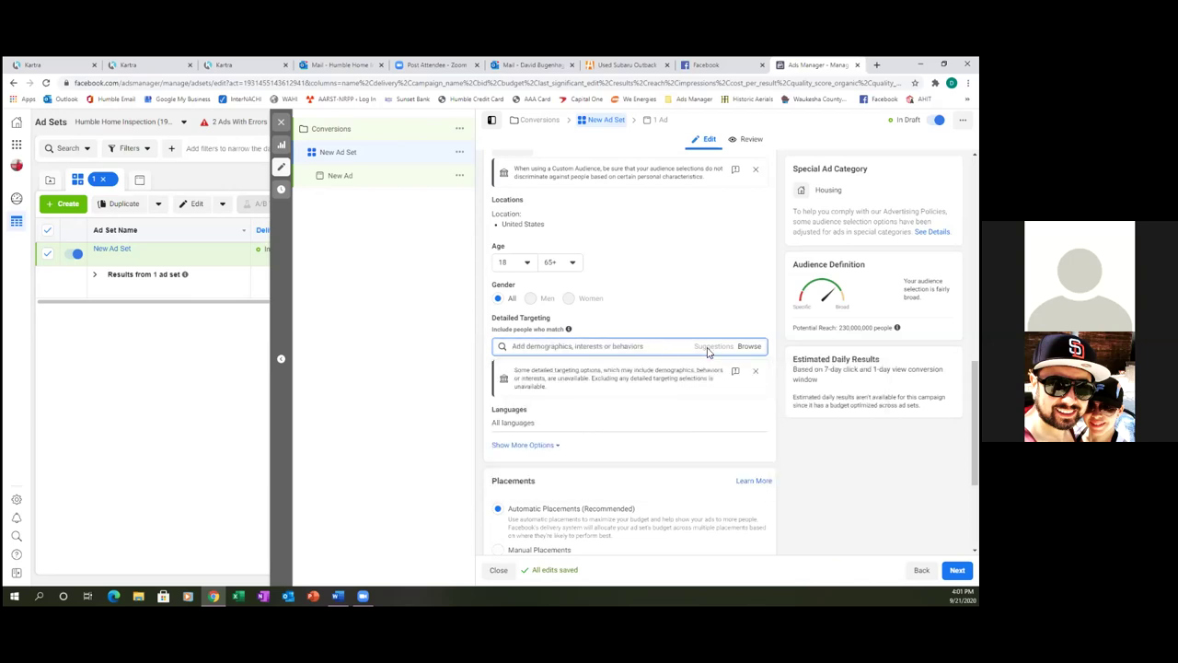
Step: Check the detailed targeting suggestions and search the targeting options for home depot
{"action": "left_click", "coordinate": [707, 352]}
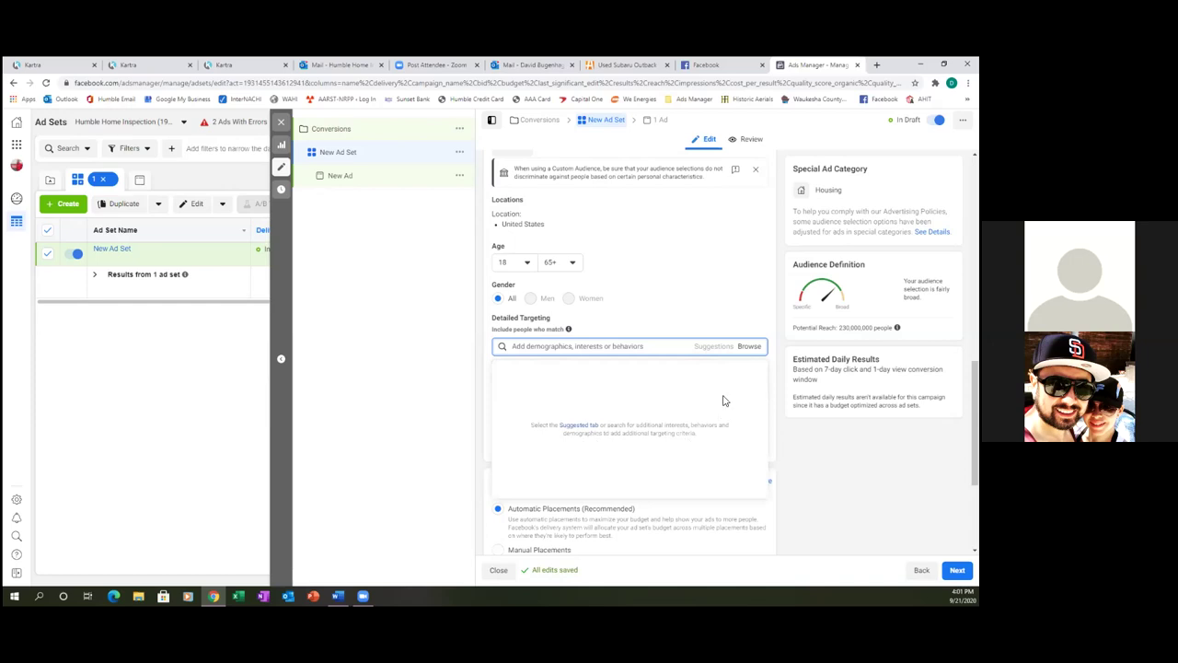
{"action": "left_click", "coordinate": [593, 348]}
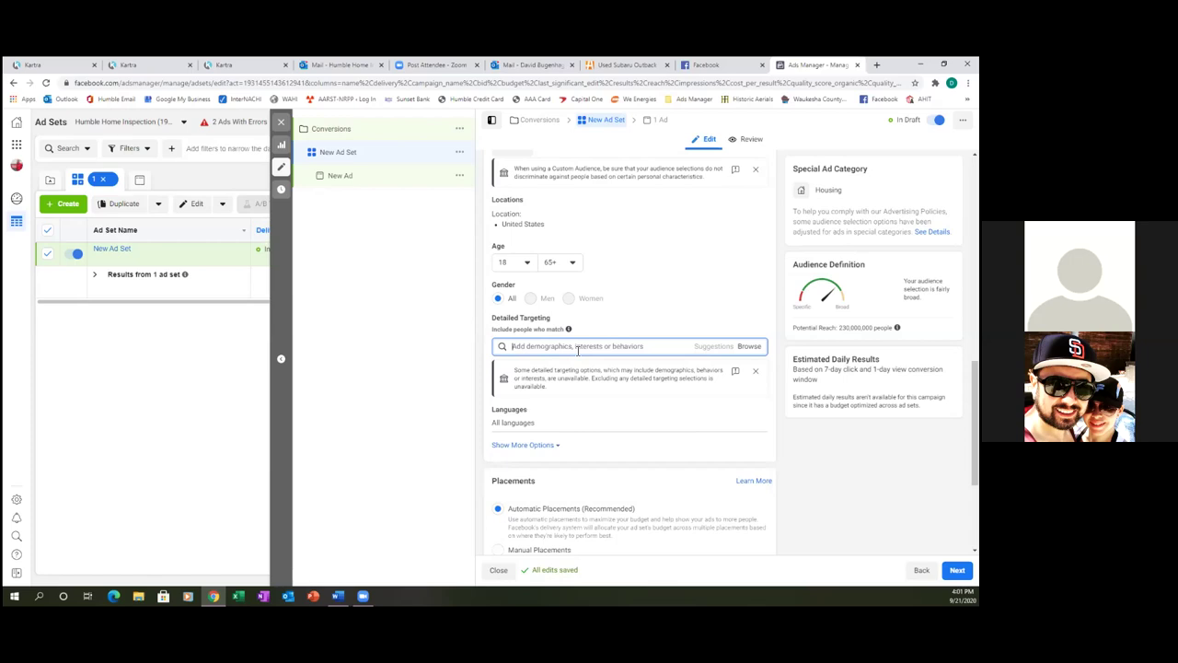
{"action": "left_click", "coordinate": [727, 348]}
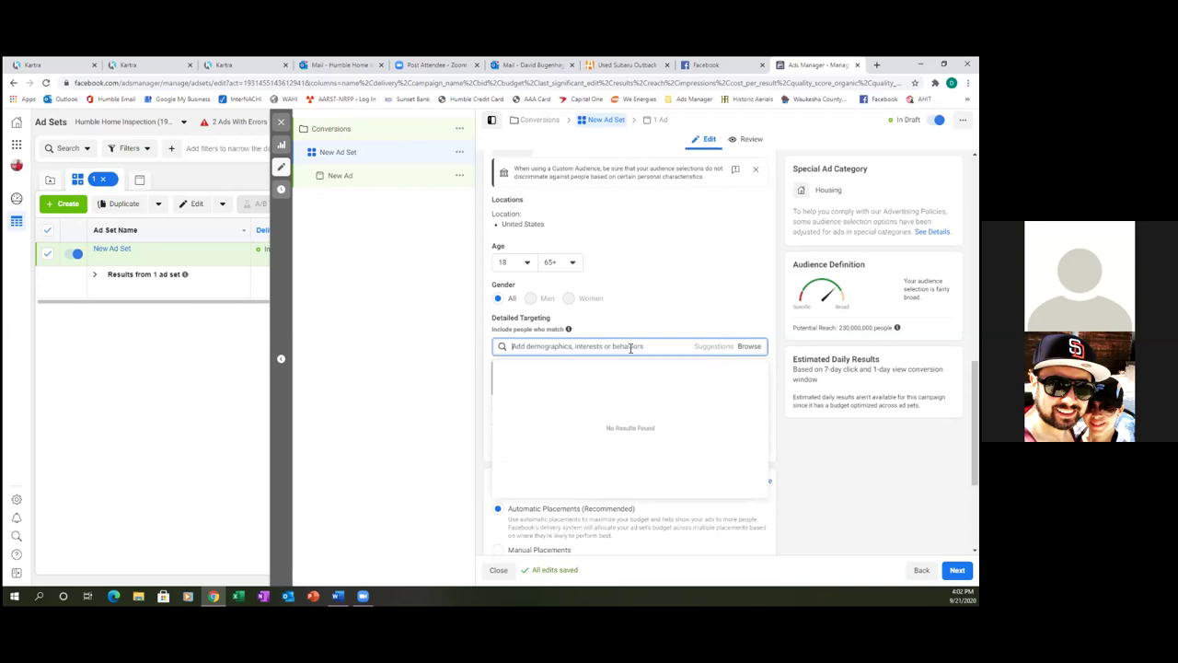
{"action": "type", "text": "home"}
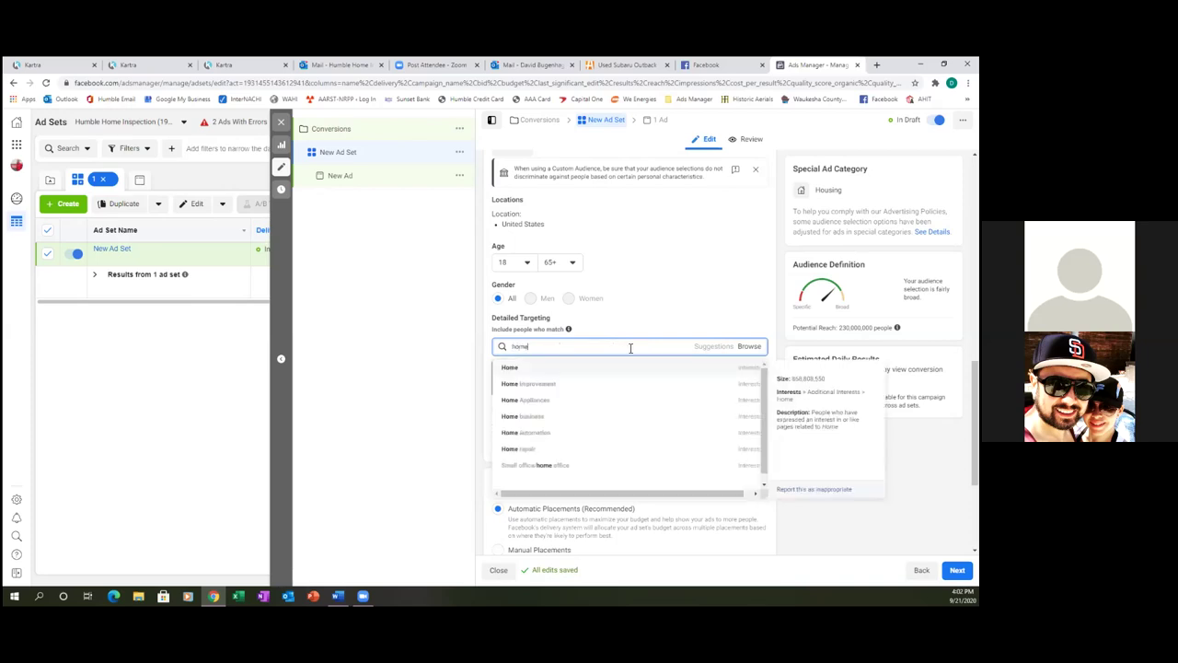
{"action": "type", "text": " depot"}
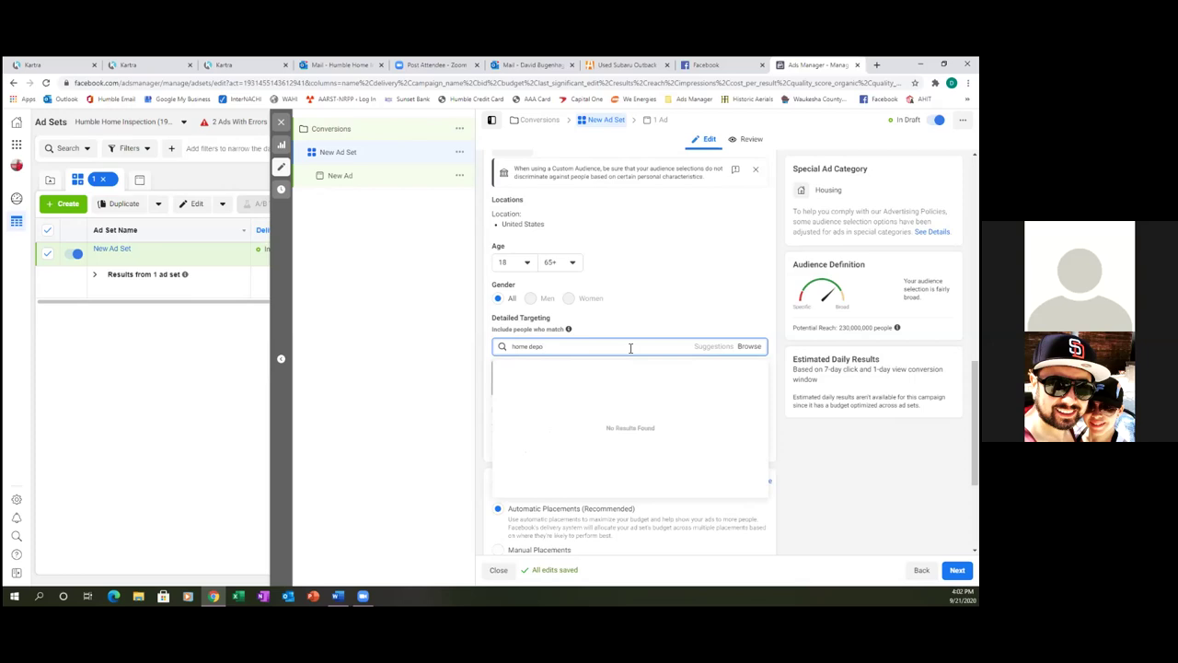
Step: Shorten the detailed targeting search to home and add the Home improvement interest to the ad set
{"action": "key", "text": "BackSpace"}
{"action": "key", "text": "BackSpace"}
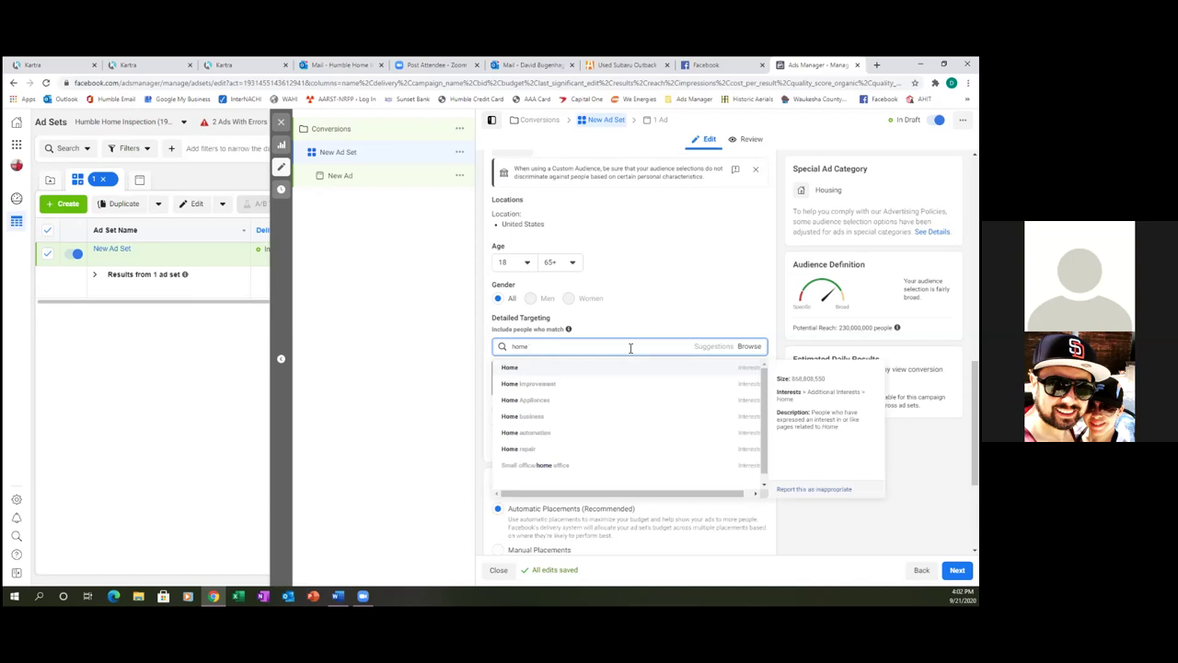
{"action": "scroll", "coordinate": [632, 395], "scroll_direction": "down", "scroll_amount": 1}
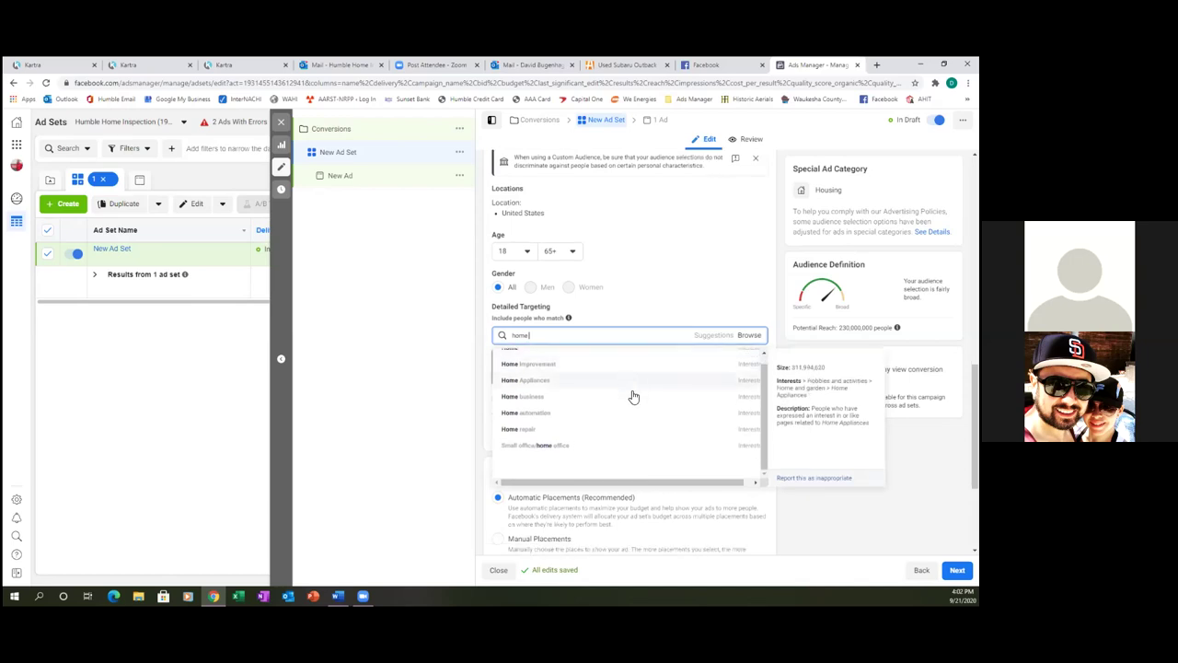
{"action": "scroll", "coordinate": [632, 395], "scroll_direction": "up", "scroll_amount": 2}
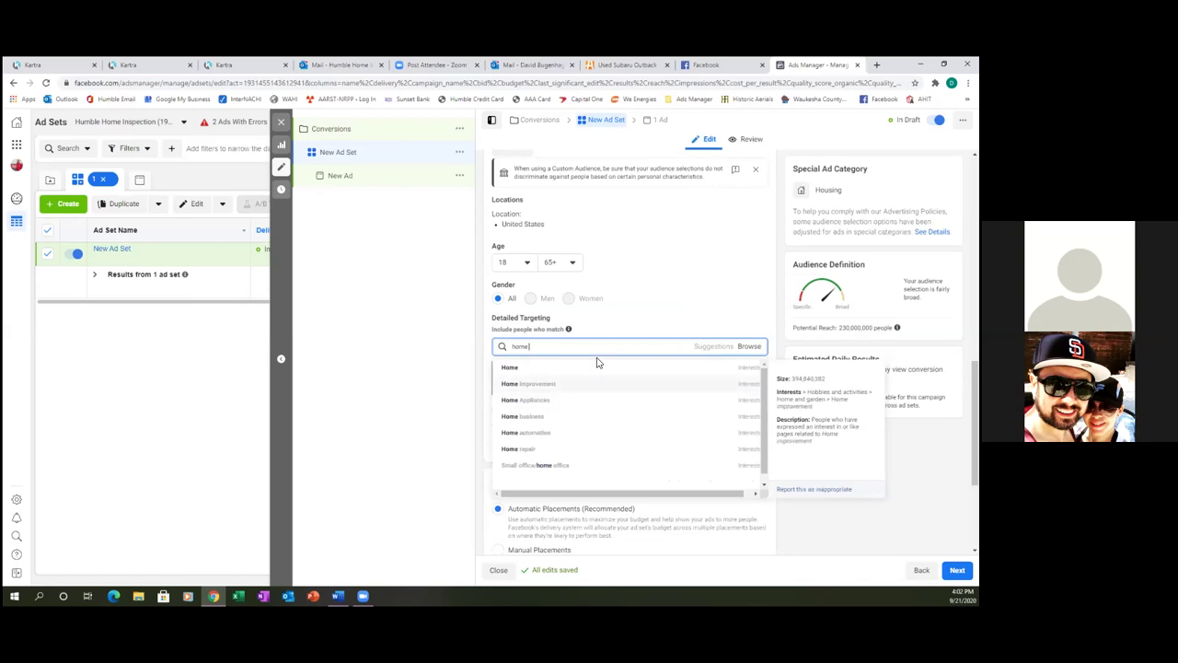
{"action": "left_click", "coordinate": [596, 381]}
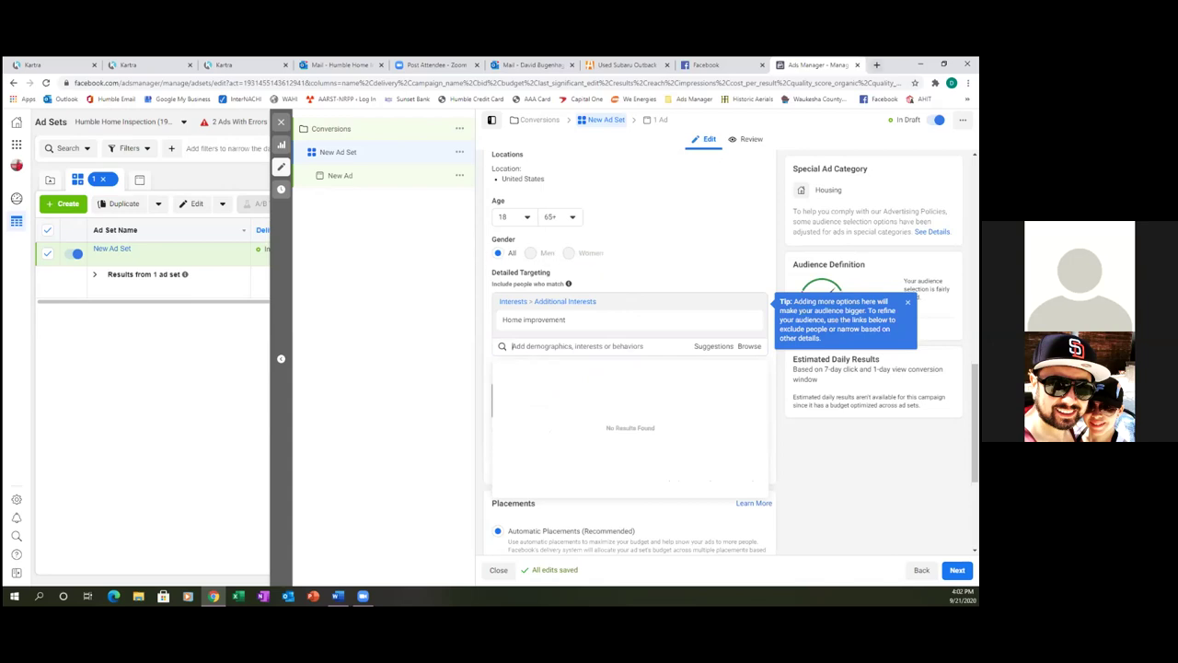
Step: Open Audience Insights for the Humble Home Inspection account in a new browser tab and dismiss its introduction
{"action": "left_click", "coordinate": [876, 65]}
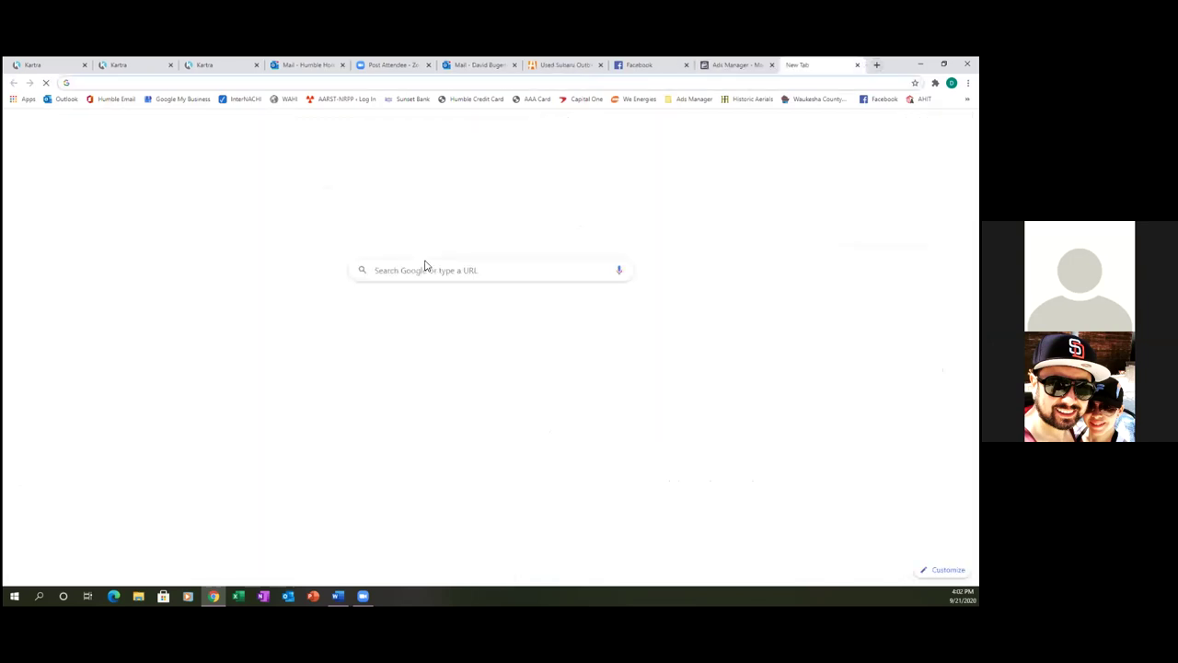
{"action": "left_click", "coordinate": [691, 99]}
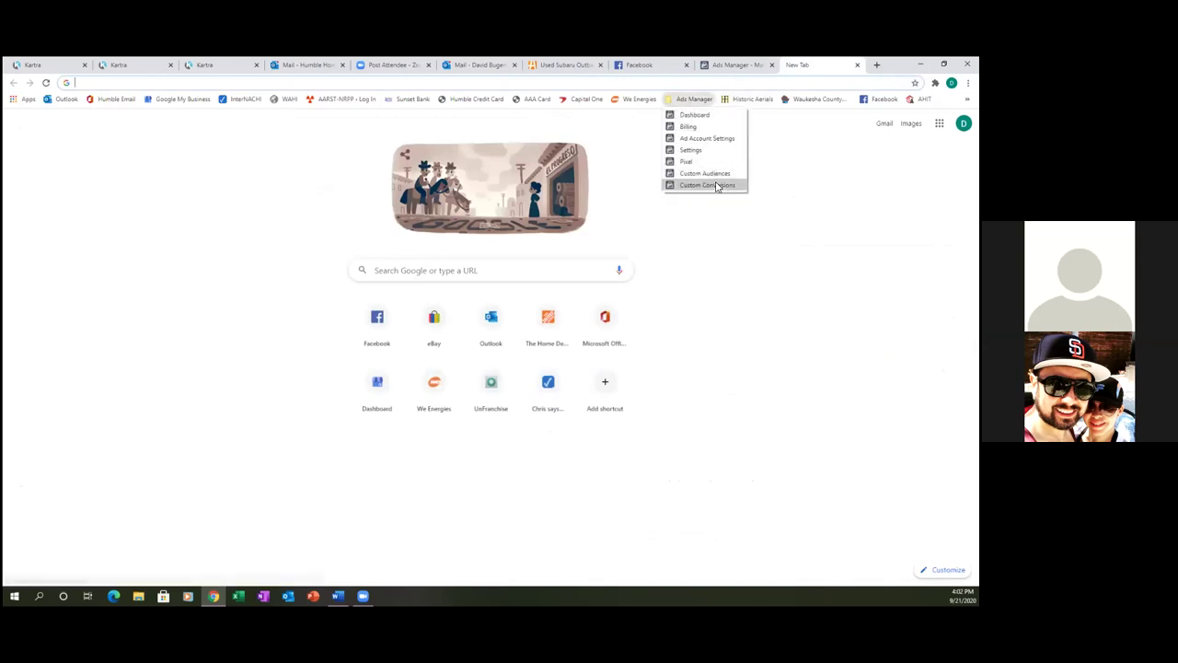
{"action": "left_click", "coordinate": [698, 114]}
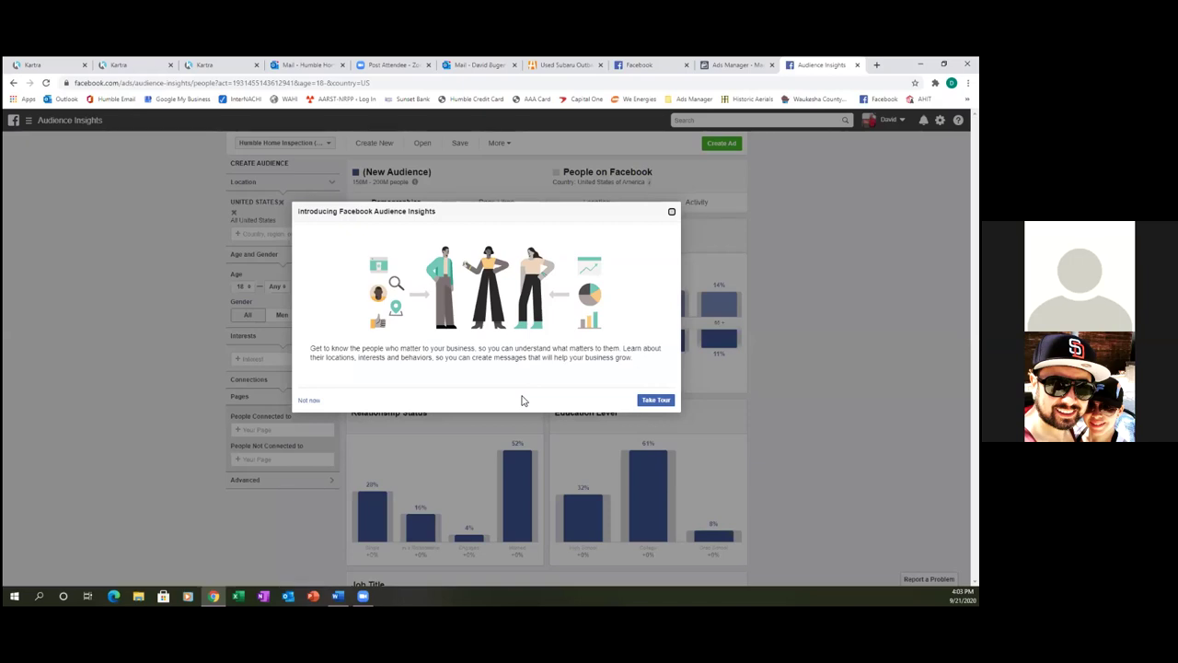
{"action": "left_click", "coordinate": [671, 213]}
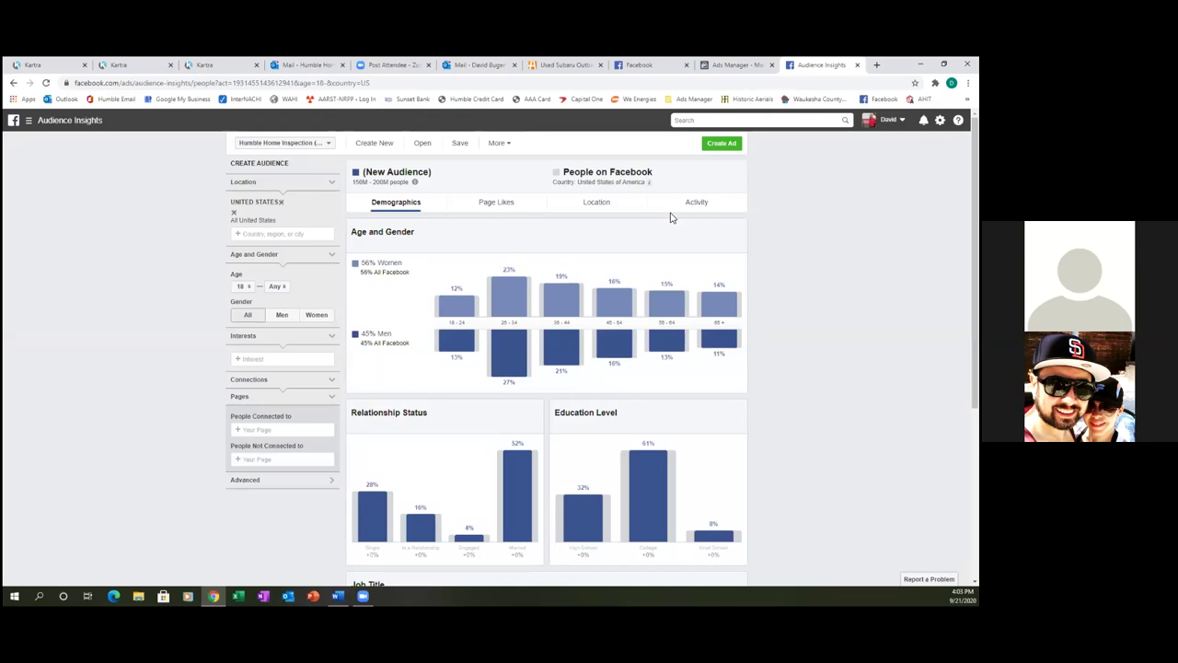
Step: Replace the audience location United States with the city of Waukesha, Wisconsin
{"action": "left_click", "coordinate": [281, 203]}
{"action": "type", "text": "waukesha"}
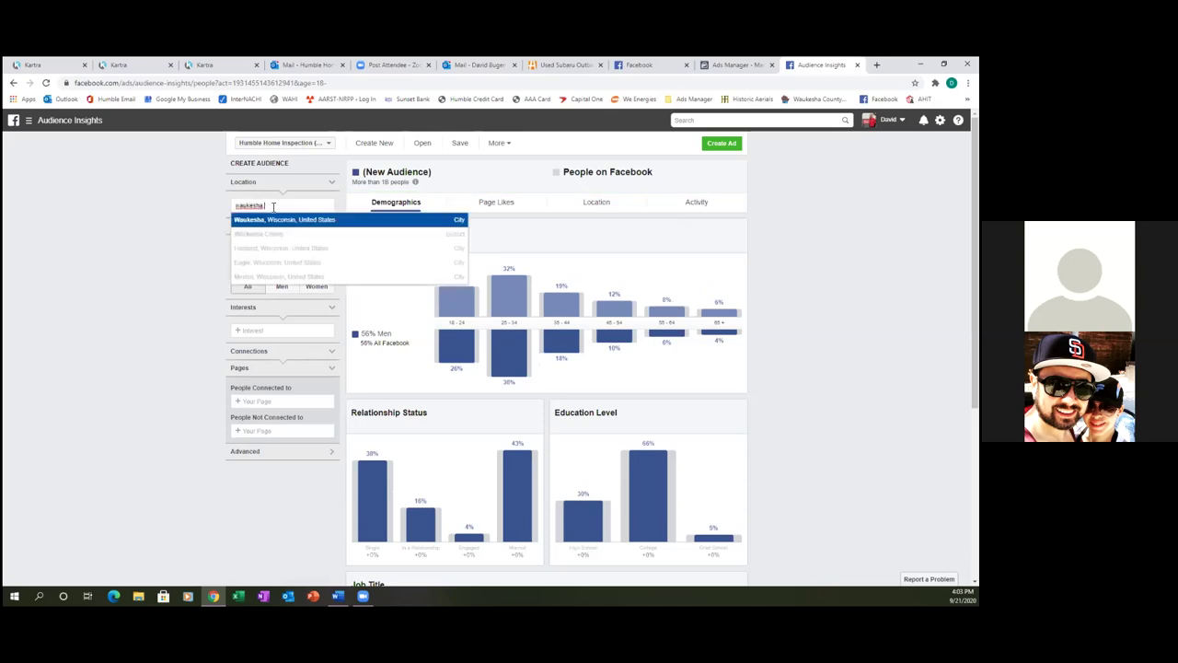
{"action": "left_click", "coordinate": [276, 223]}
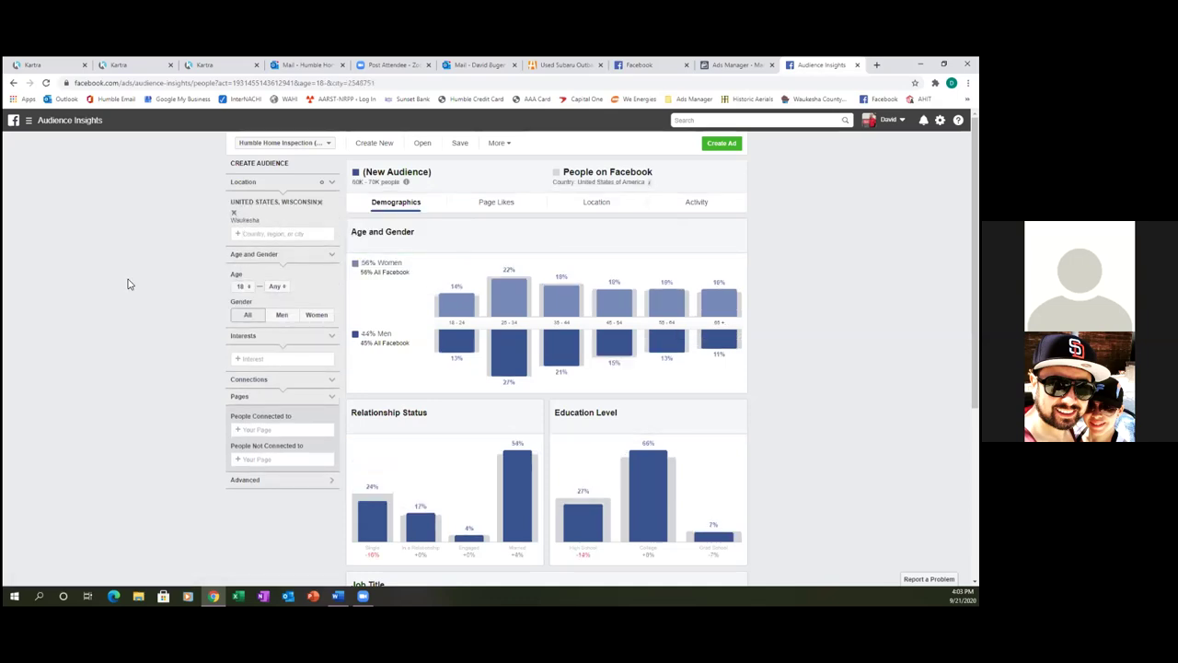
Step: Set the audience's age range to 21 through 65+
{"action": "left_click", "coordinate": [241, 286]}
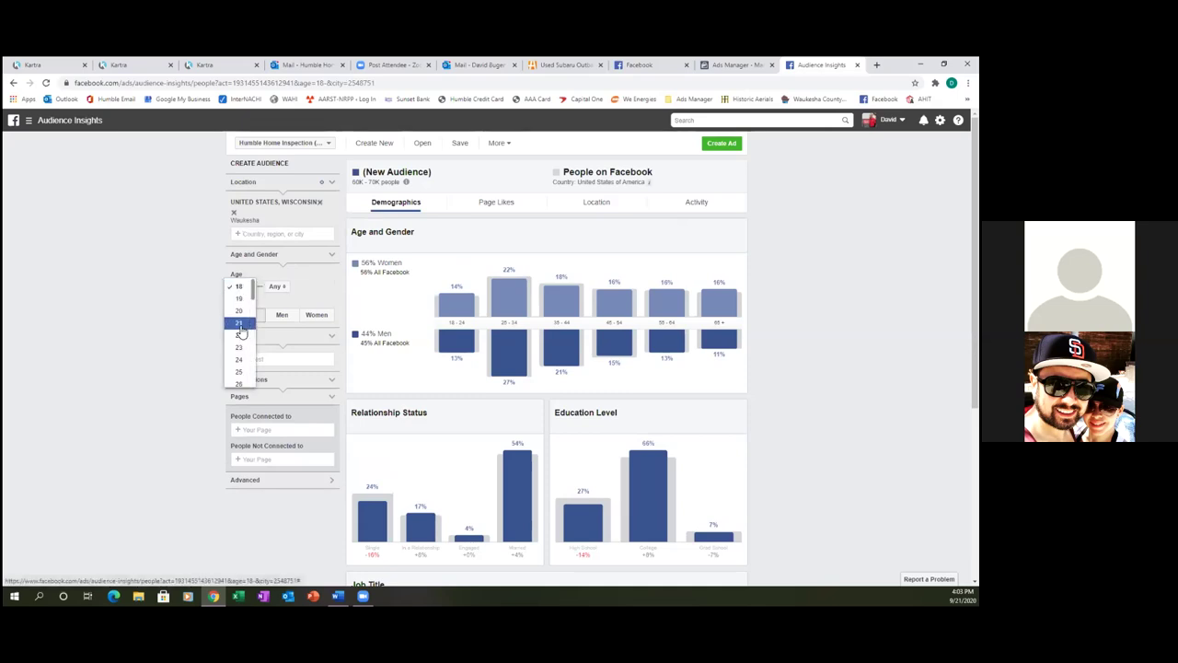
{"action": "left_click", "coordinate": [240, 326]}
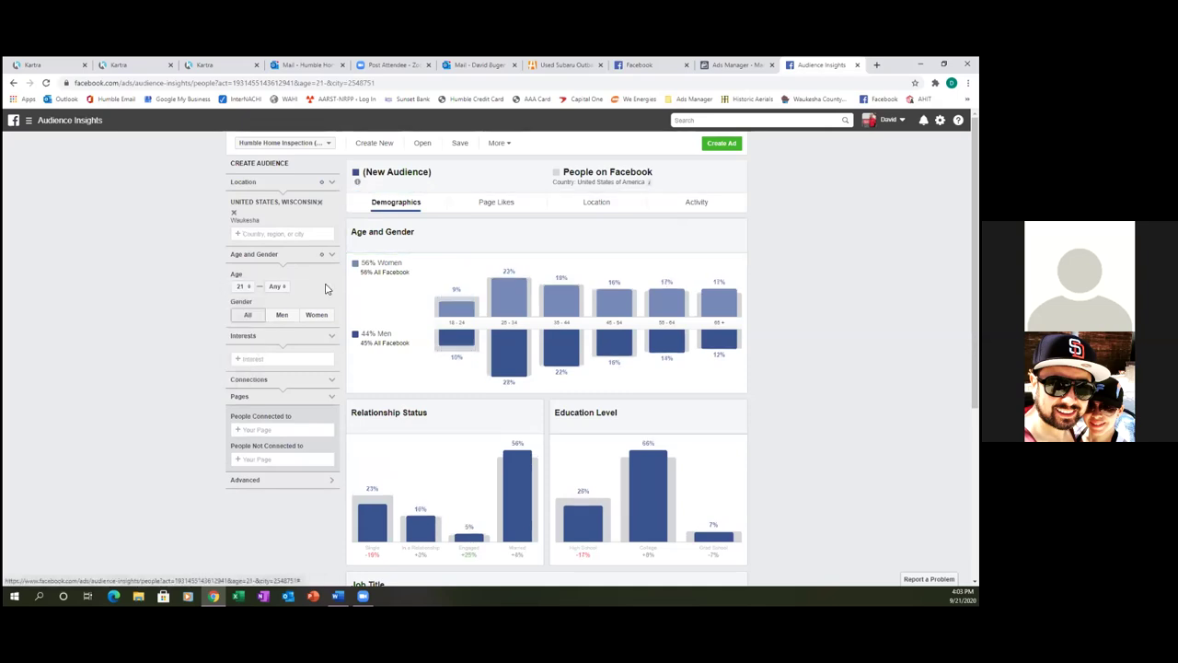
{"action": "left_click", "coordinate": [275, 286]}
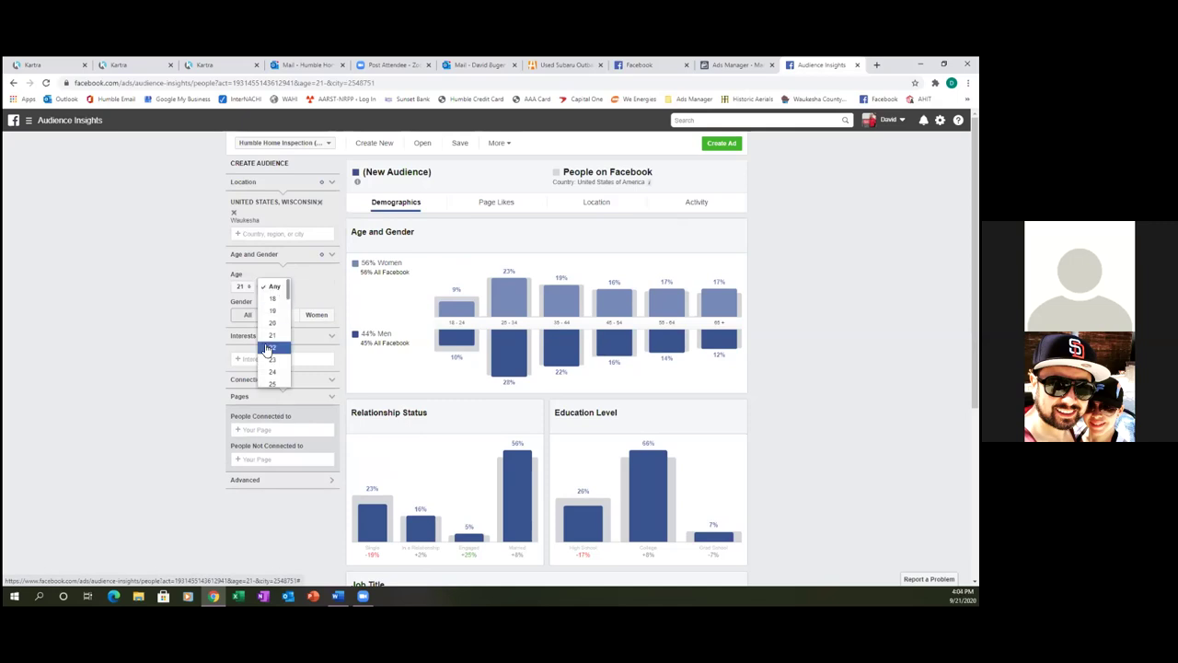
{"action": "scroll", "coordinate": [269, 359], "scroll_direction": "down", "scroll_amount": 10}
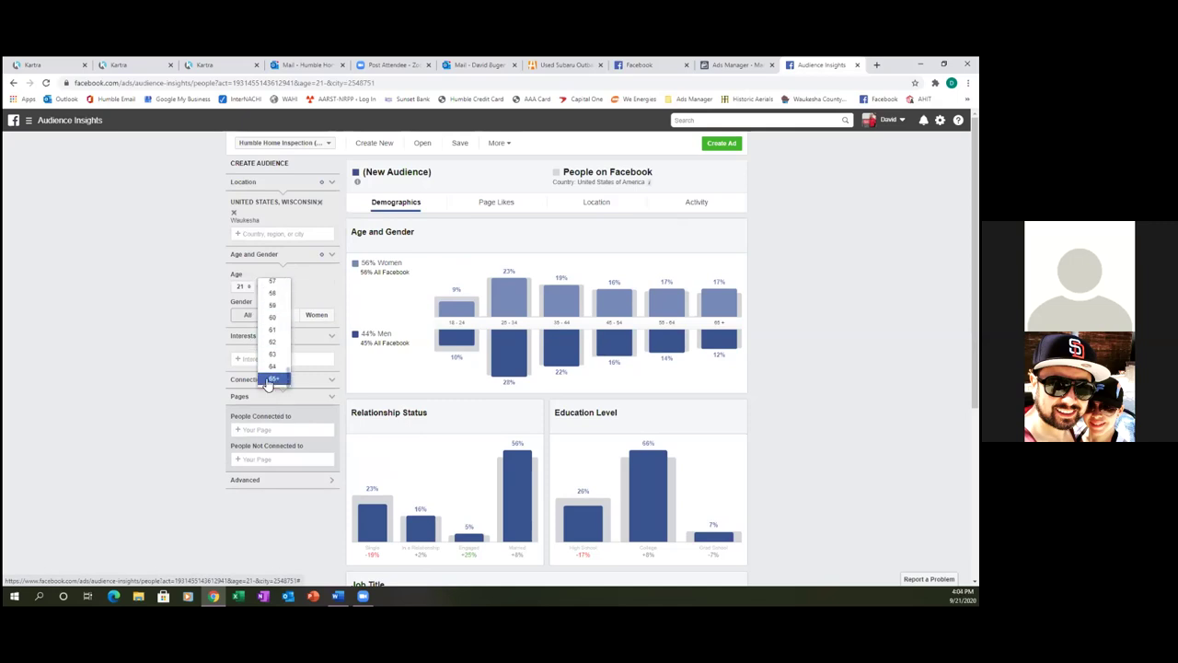
{"action": "left_click", "coordinate": [272, 379]}
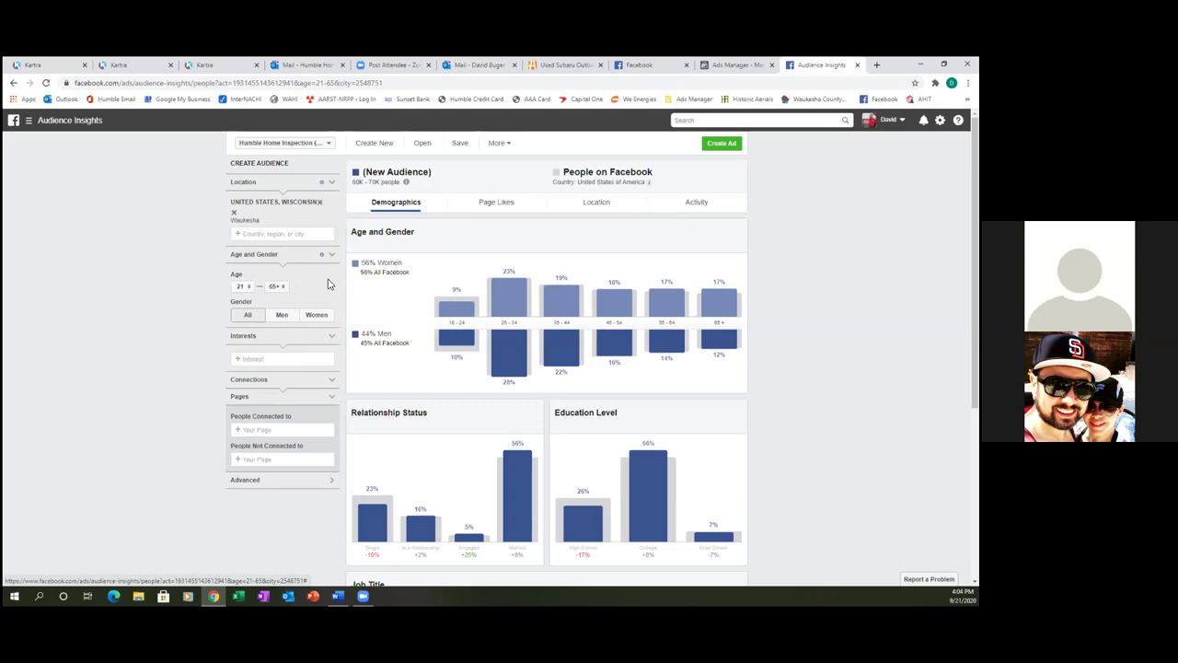
Step: Search the audience interests for home owner, then shorten the search to home
{"action": "left_click", "coordinate": [277, 360]}
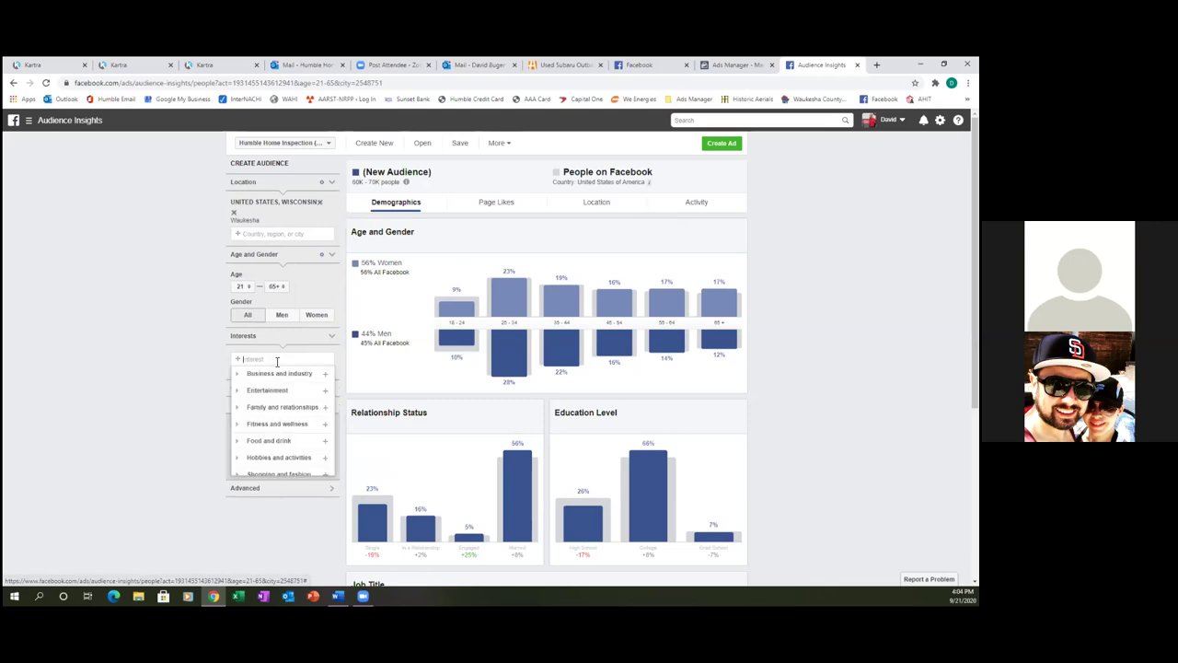
{"action": "type", "text": "h"}
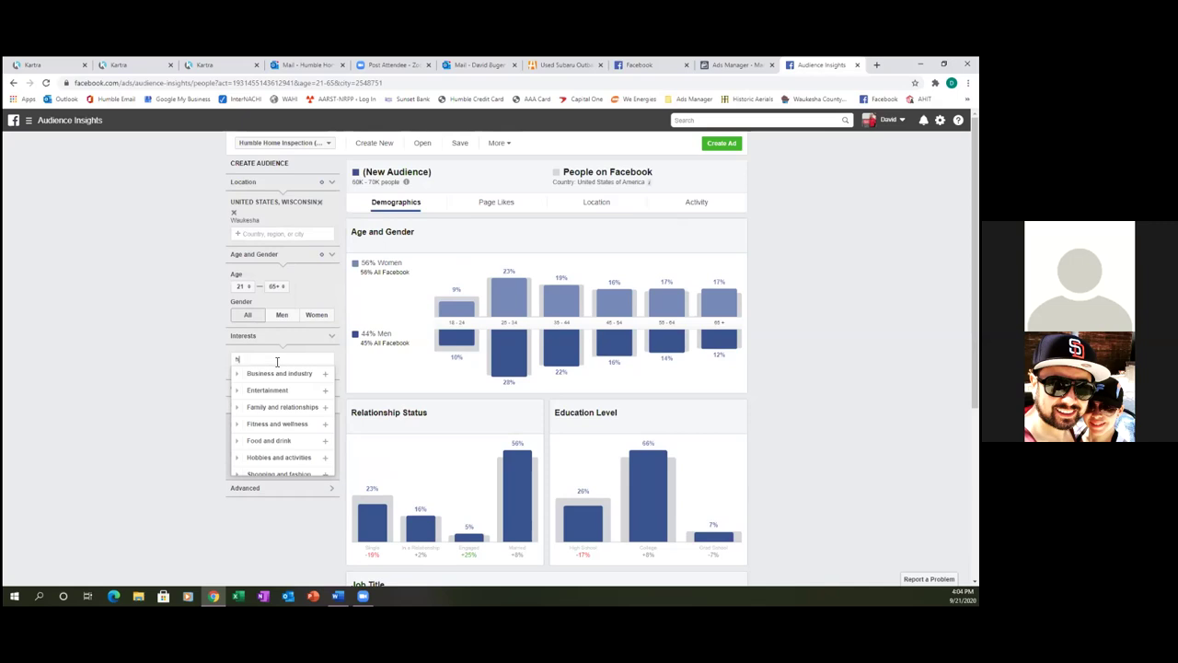
{"action": "type", "text": "ome"}
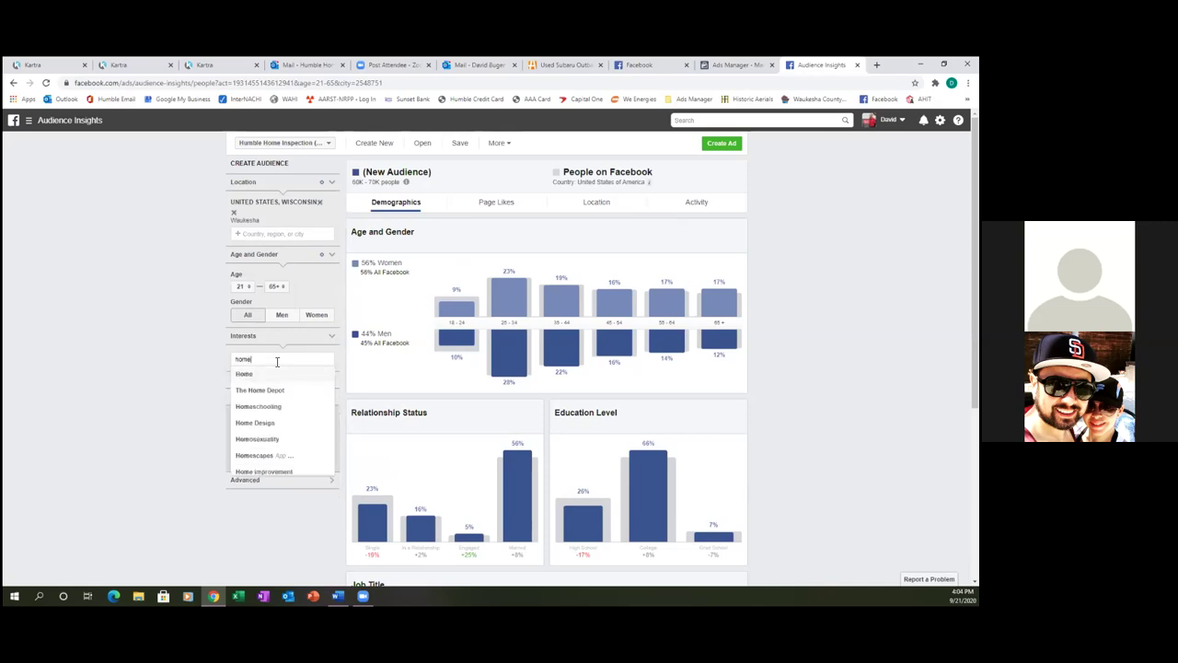
{"action": "type", "text": " owner"}
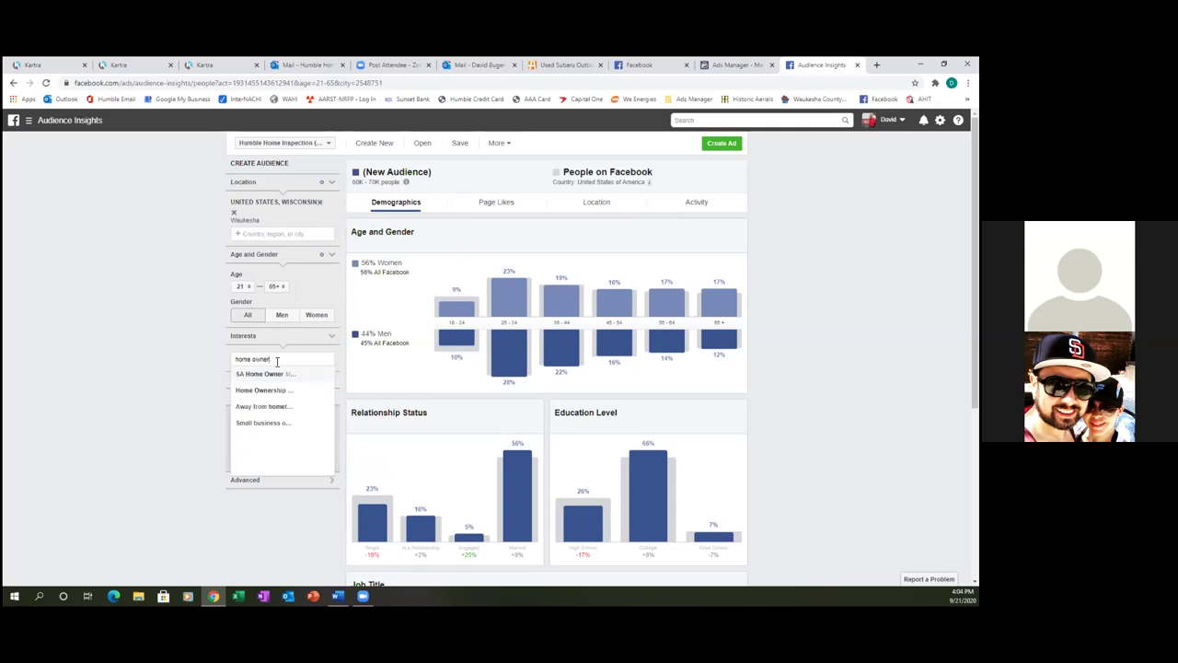
{"action": "key", "text": "BackSpace"}
{"action": "key", "text": "BackSpace"}
{"action": "key", "text": "BackSpace"}
{"action": "key", "text": "BackSpace"}
{"action": "key", "text": "BackSpace"}
{"action": "key", "text": "BackSpace"}
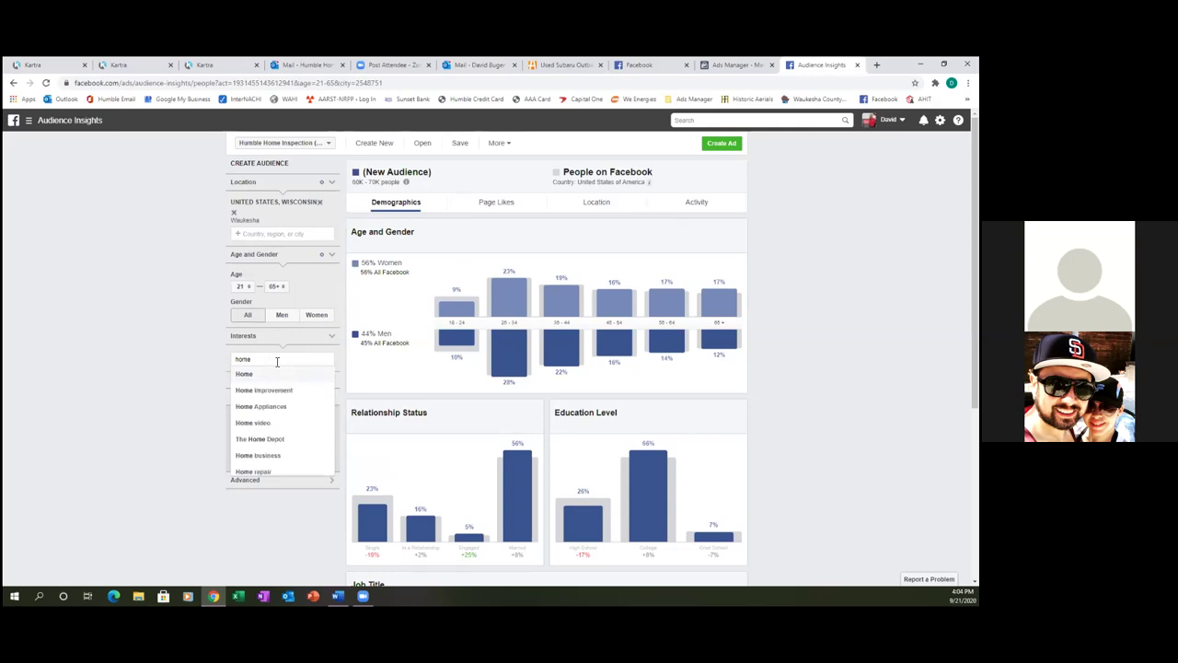
Step: Try the first The Home Depot match as an audience interest and remove it from the audience
{"action": "key", "text": "BackSpace"}
{"action": "key", "text": "BackSpace"}
{"action": "key", "text": "BackSpace"}
{"action": "type", "text": "the home depot"}
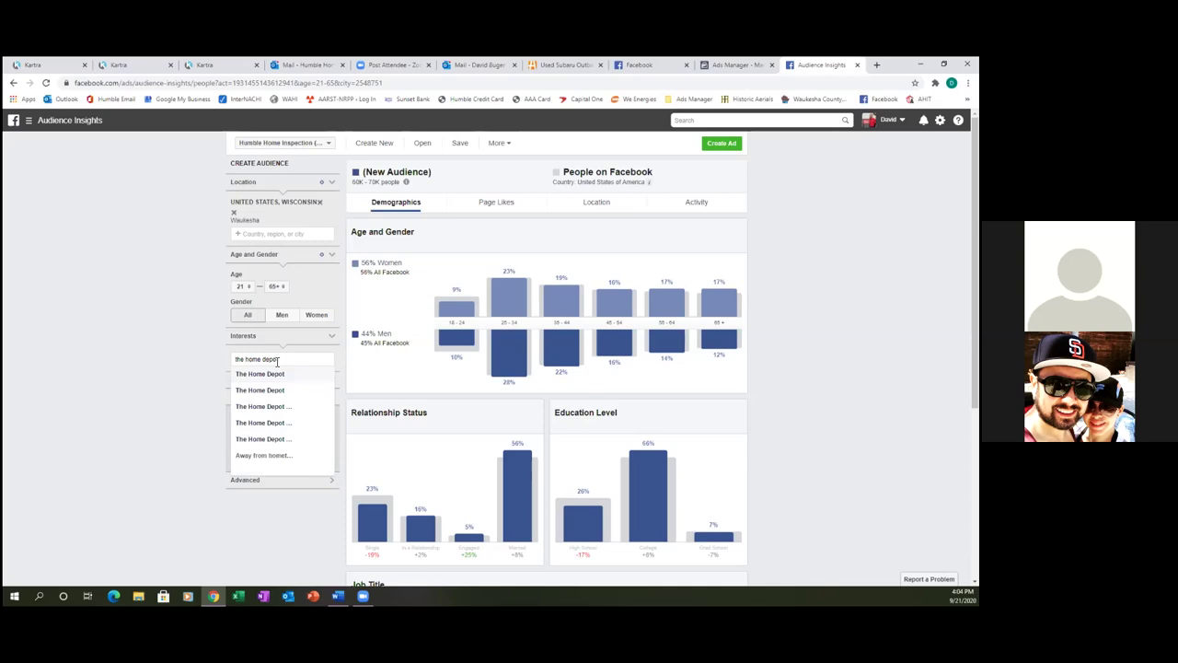
{"action": "left_click", "coordinate": [265, 379]}
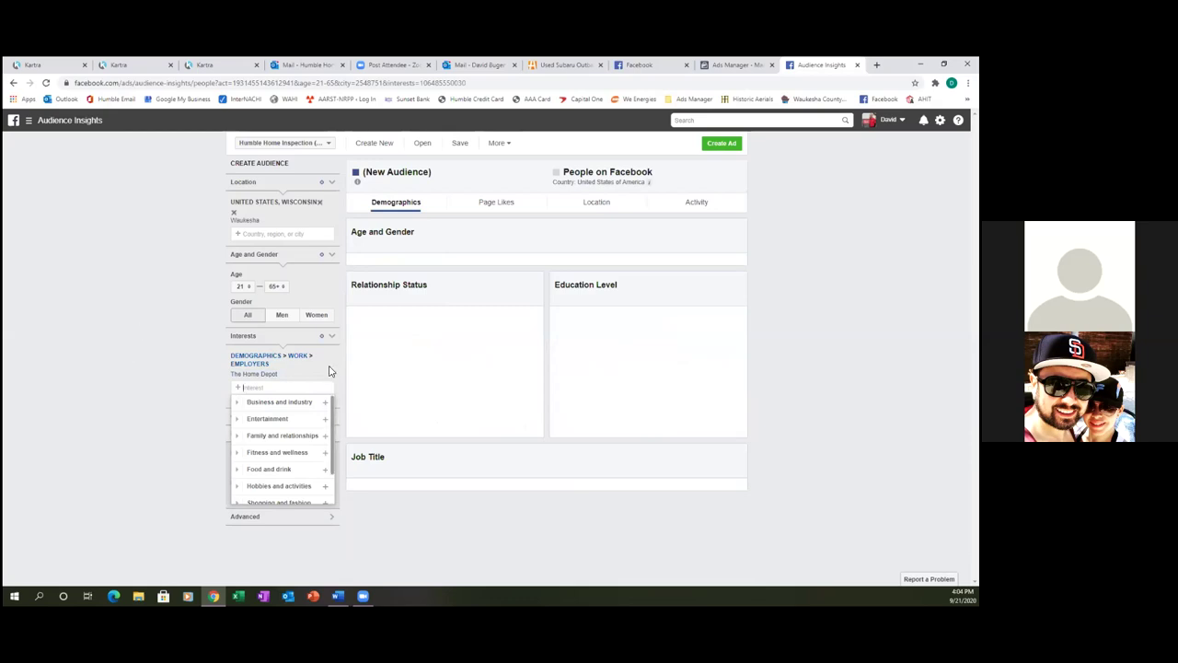
{"action": "left_click", "coordinate": [168, 355]}
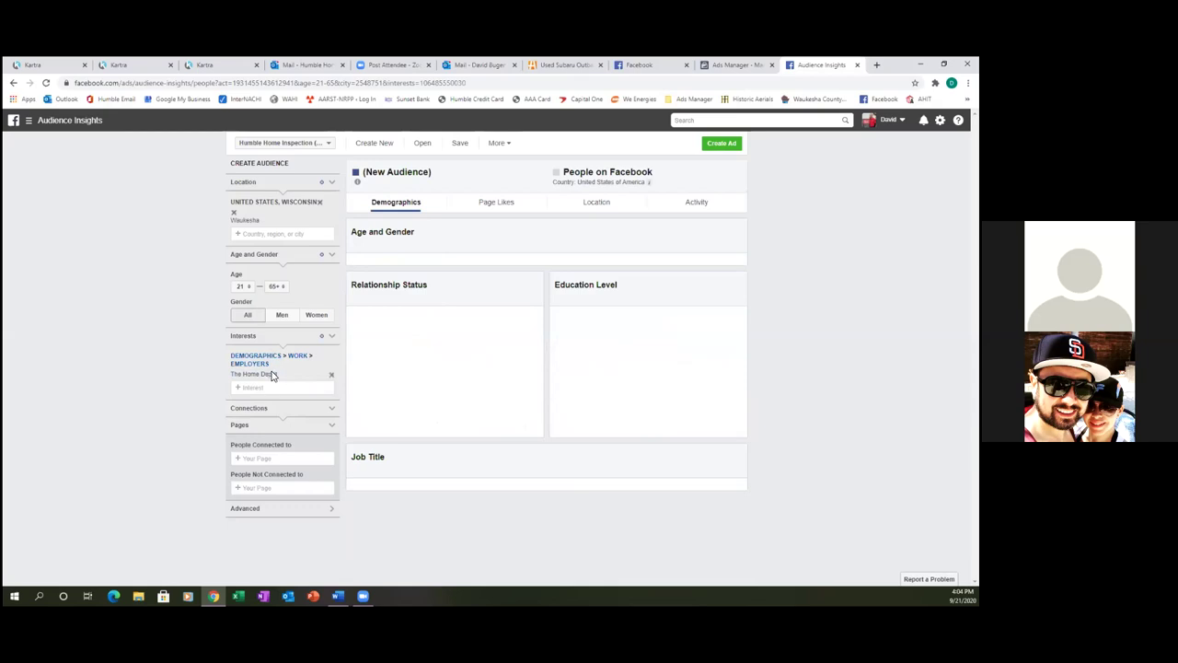
{"action": "left_click", "coordinate": [331, 375]}
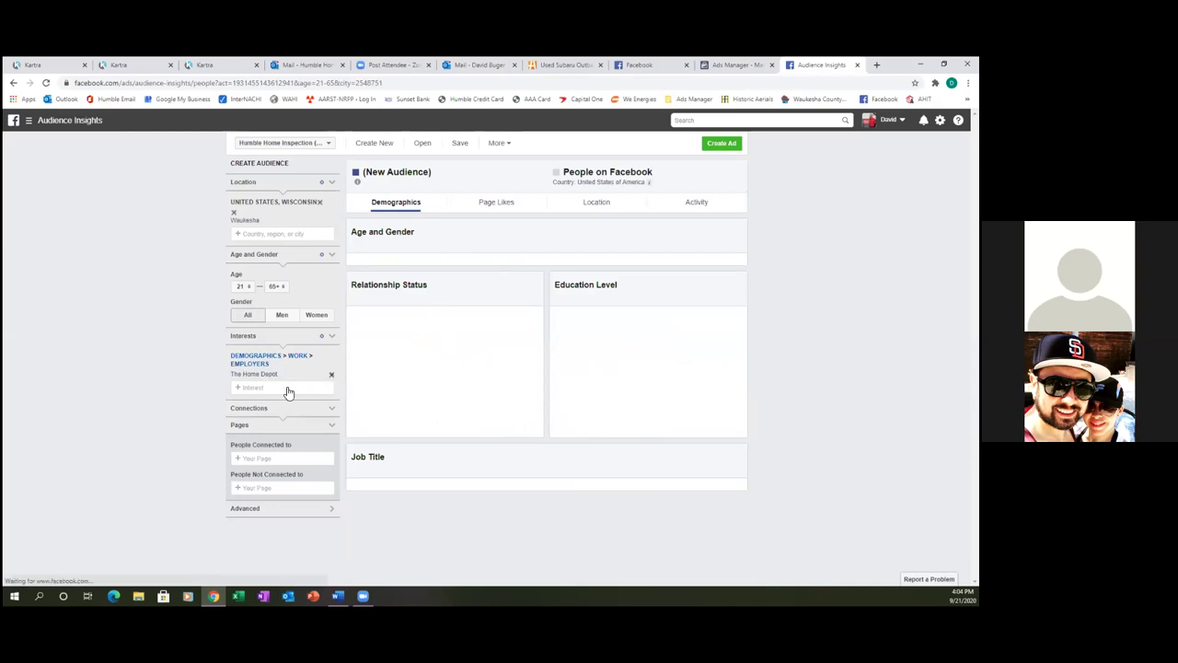
Step: Search the interests for the home depot again, add the second The Home Depot match, and browse the interest categories
{"action": "left_click", "coordinate": [288, 361]}
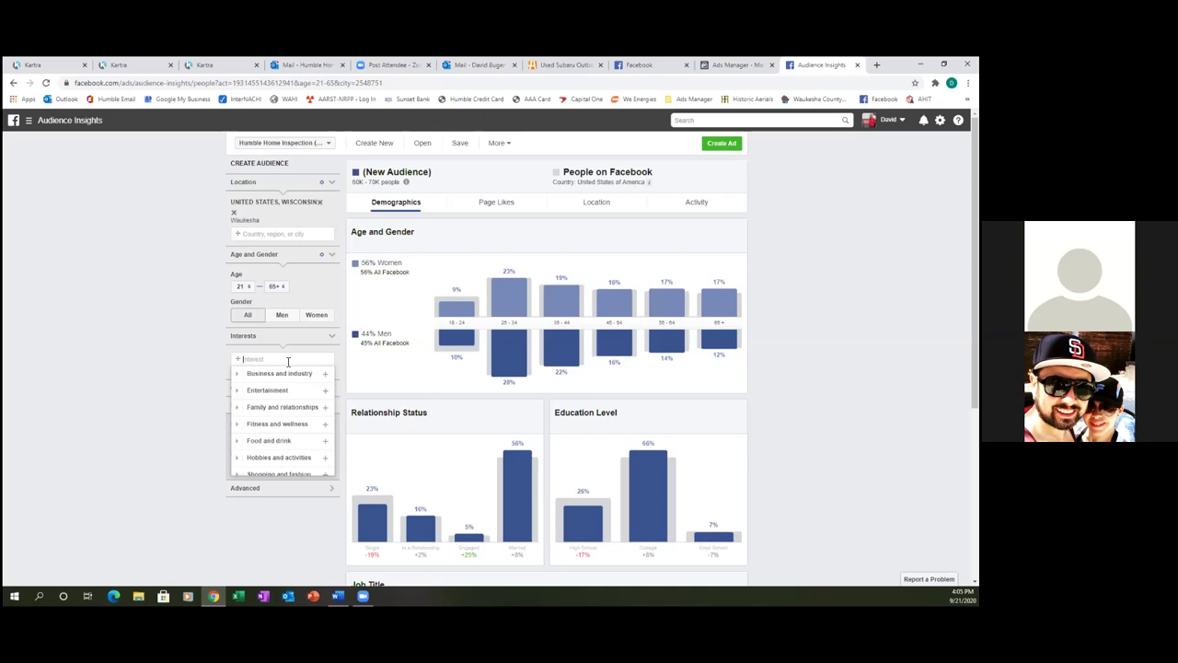
{"action": "type", "text": "th"}
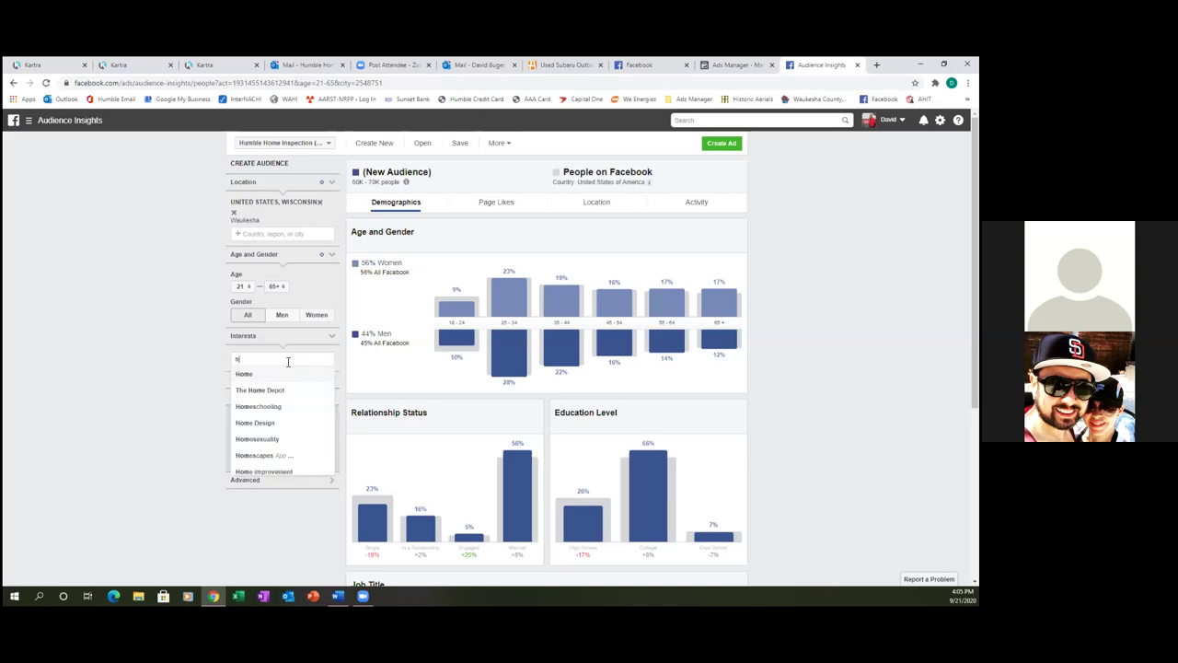
{"action": "type", "text": "e home opect"}
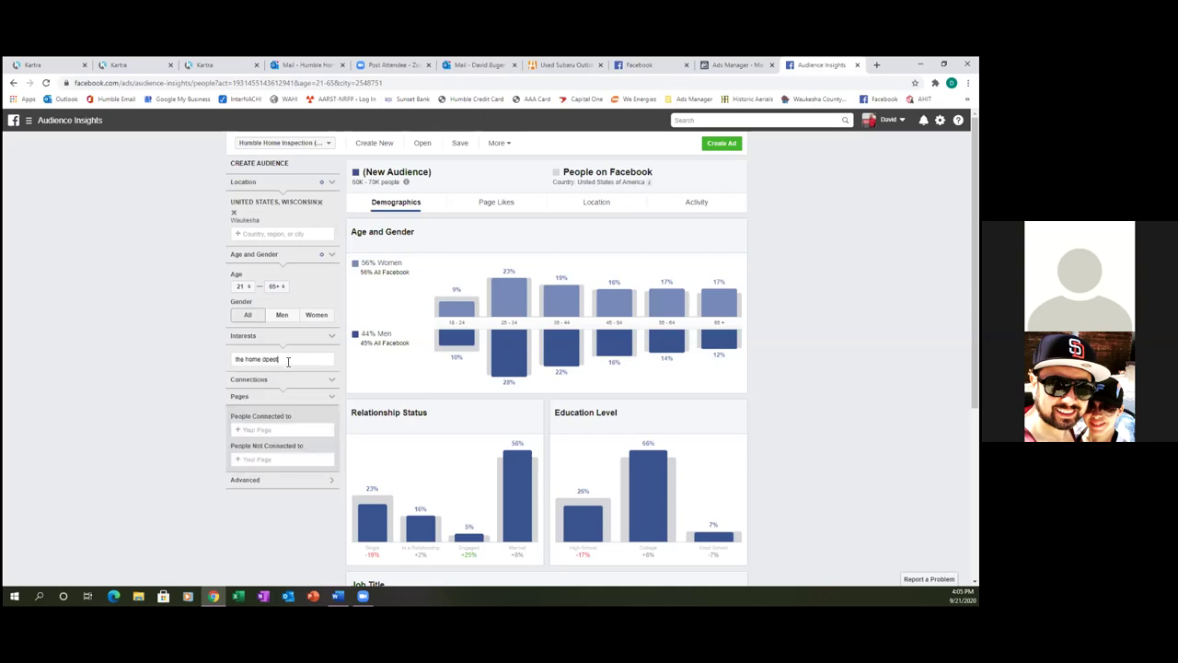
{"action": "key", "text": "BackSpace"}
{"action": "key", "text": "BackSpace"}
{"action": "key", "text": "BackSpace"}
{"action": "type", "text": "depot"}
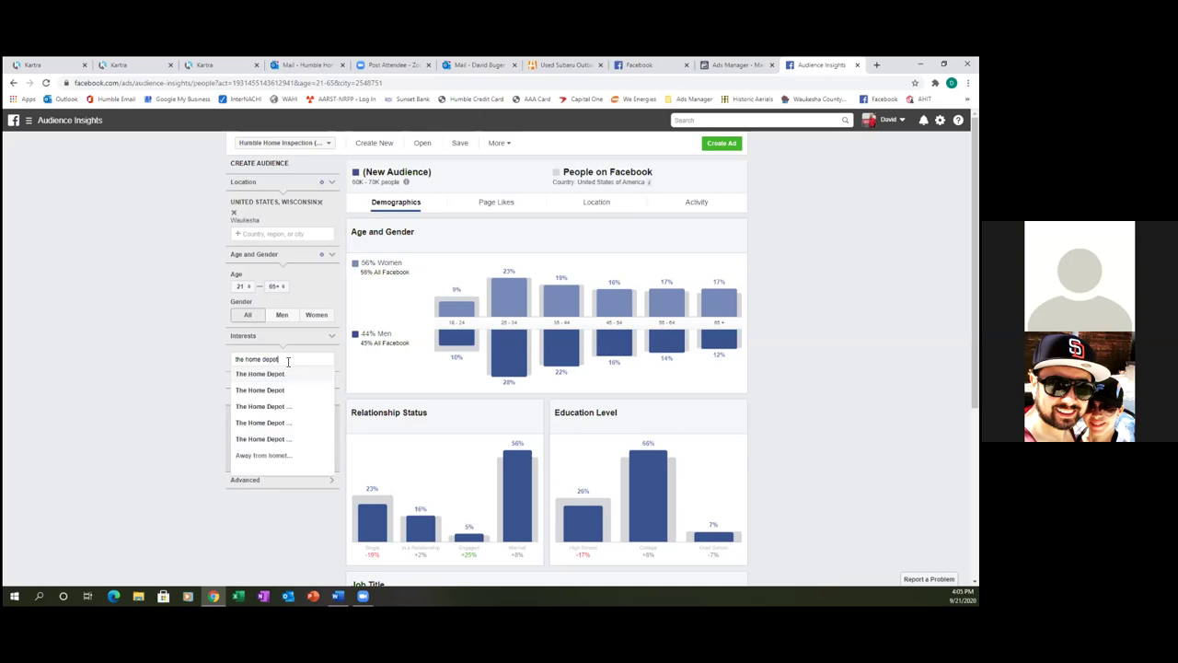
{"action": "left_click", "coordinate": [238, 388]}
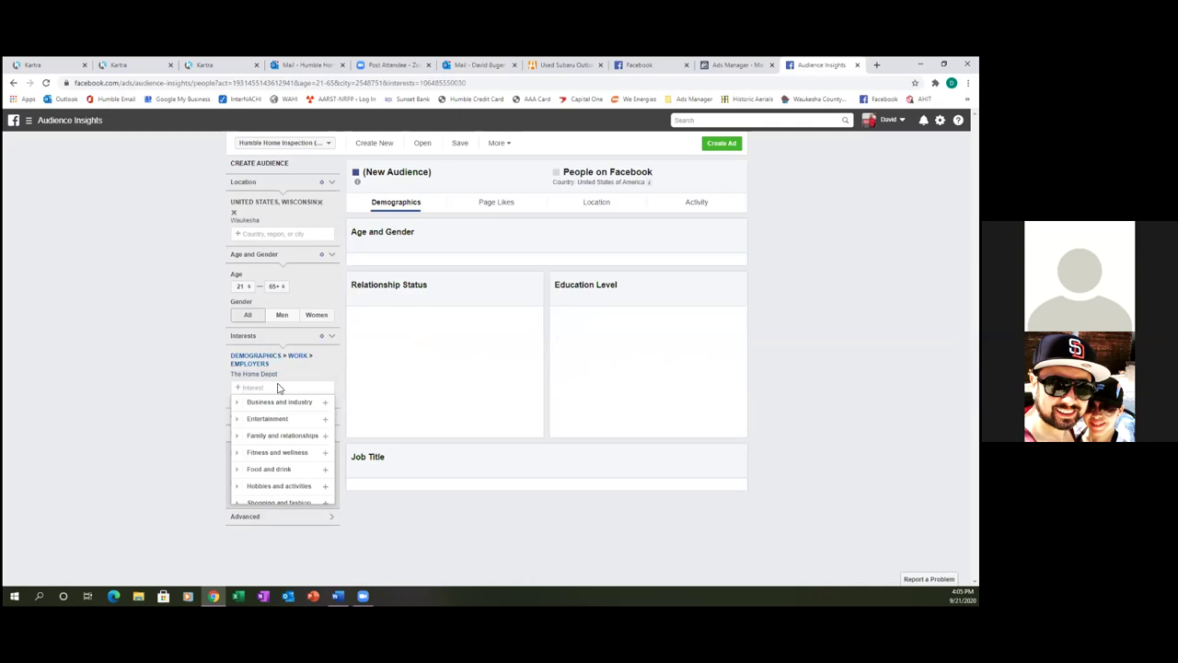
{"action": "scroll", "coordinate": [283, 403], "scroll_direction": "down", "scroll_amount": 1}
{"action": "scroll", "coordinate": [284, 403], "scroll_direction": "down", "scroll_amount": 2}
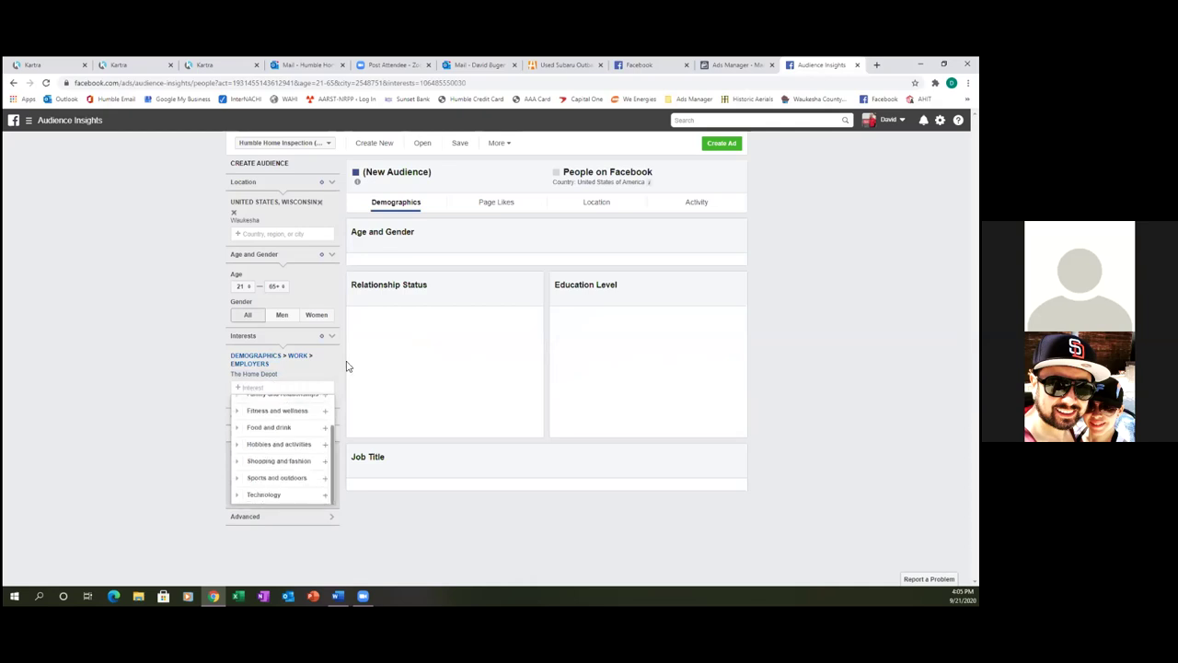
Step: Replace The Home Depot audience interest with Lowe's Home Improvement, found by searching the interests for lowes
{"action": "left_click", "coordinate": [150, 363]}
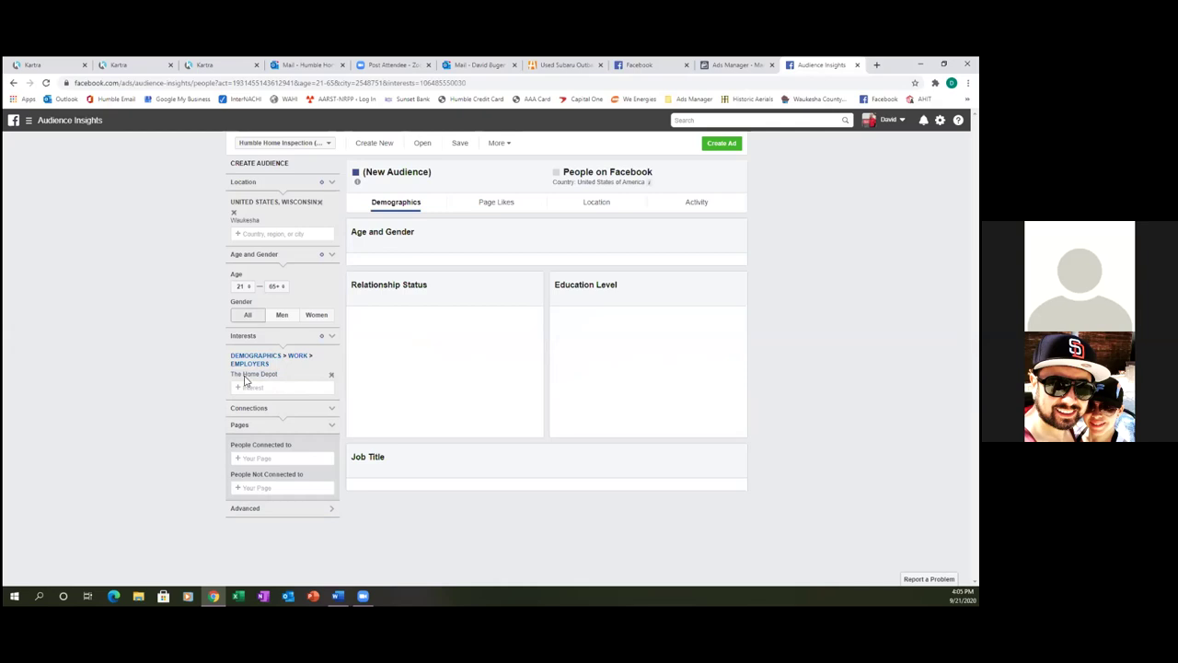
{"action": "left_click", "coordinate": [333, 377]}
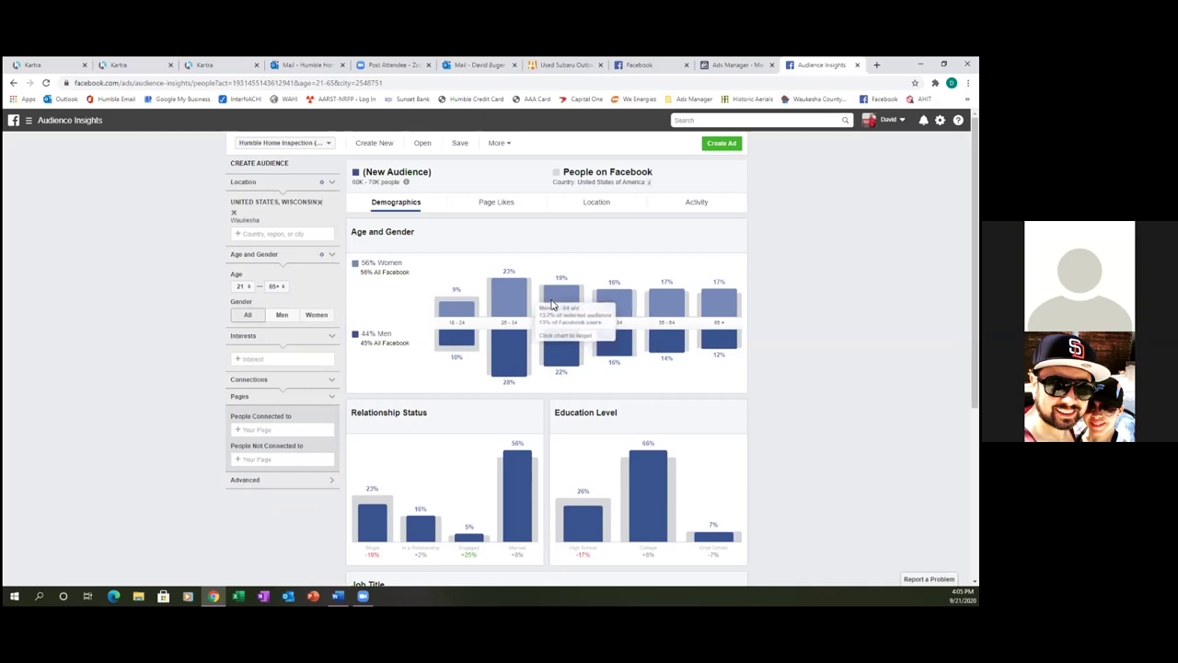
{"action": "left_click", "coordinate": [289, 353]}
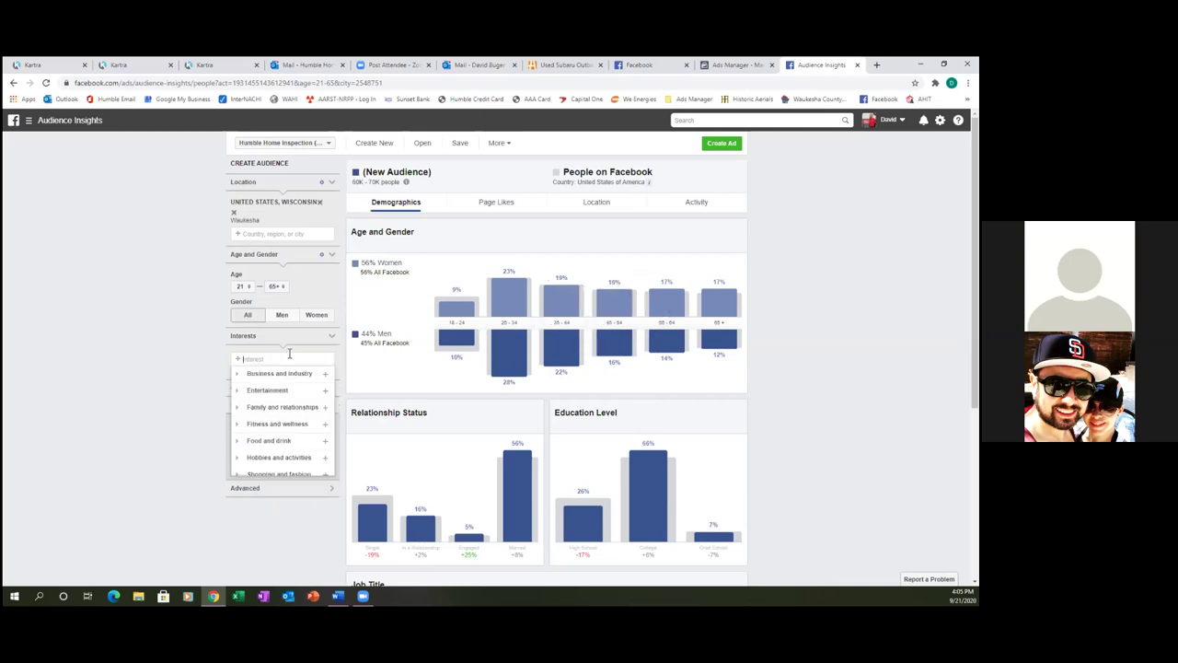
{"action": "type", "text": "lowes"}
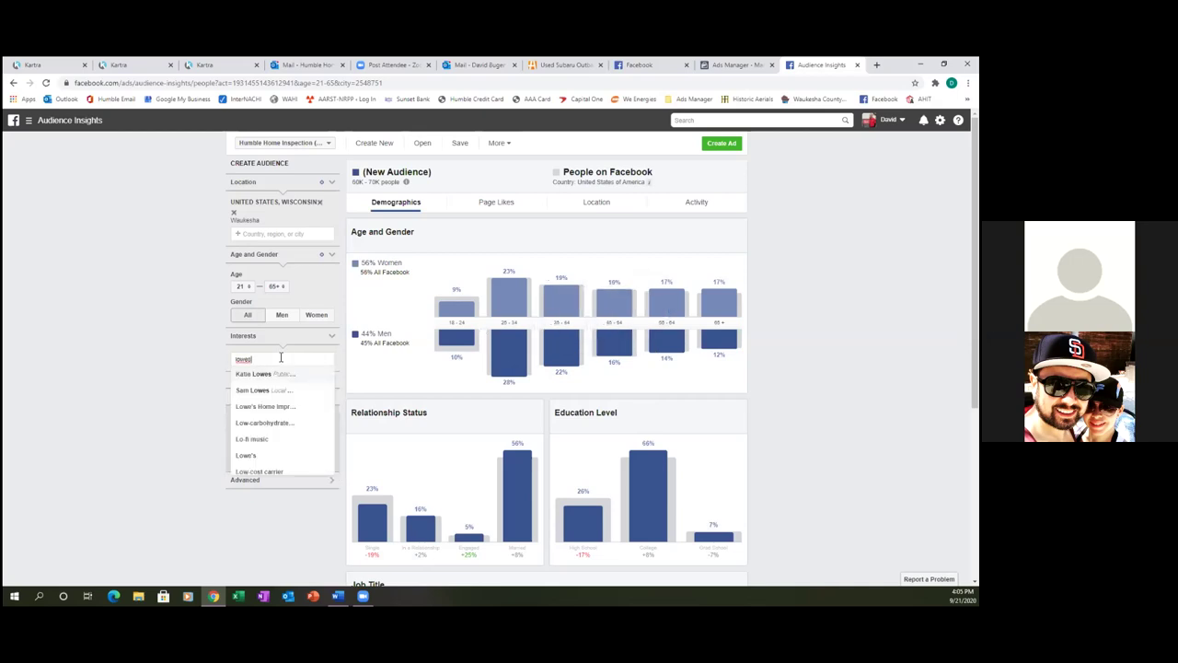
{"action": "left_click", "coordinate": [267, 408]}
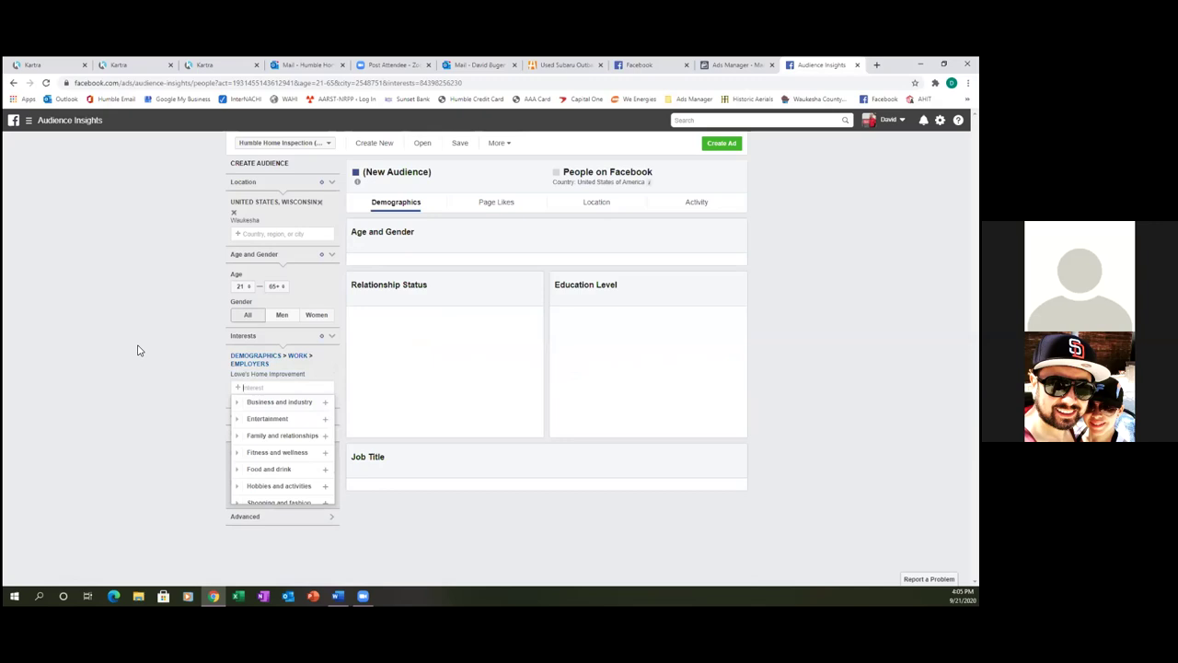
Step: Remove the Lowe's Home Improvement interest from the audience
{"action": "left_click", "coordinate": [138, 350]}
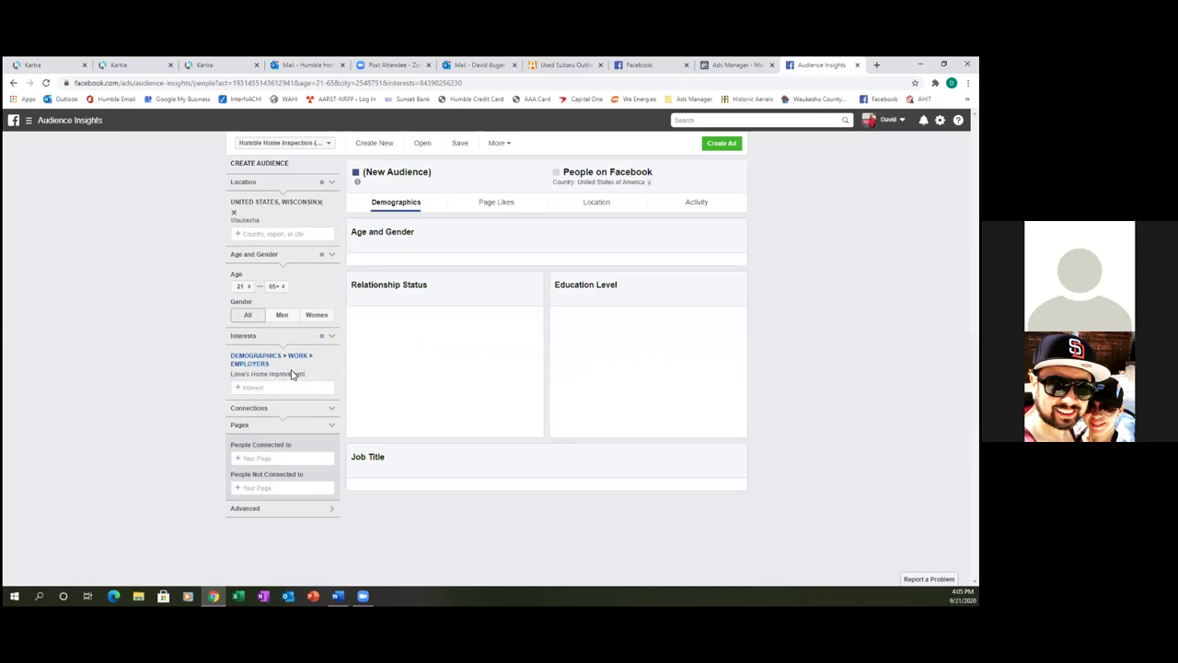
{"action": "double_click", "coordinate": [291, 377]}
{"action": "left_click", "coordinate": [144, 359]}
{"action": "left_click", "coordinate": [255, 389]}
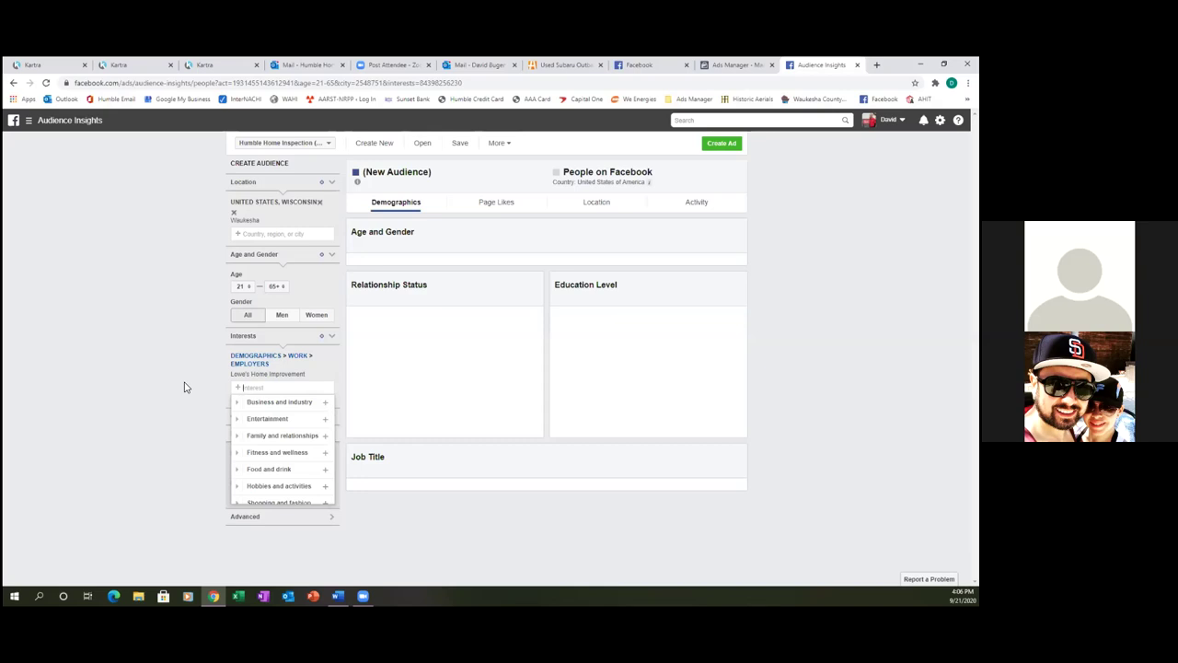
{"action": "left_click", "coordinate": [332, 356]}
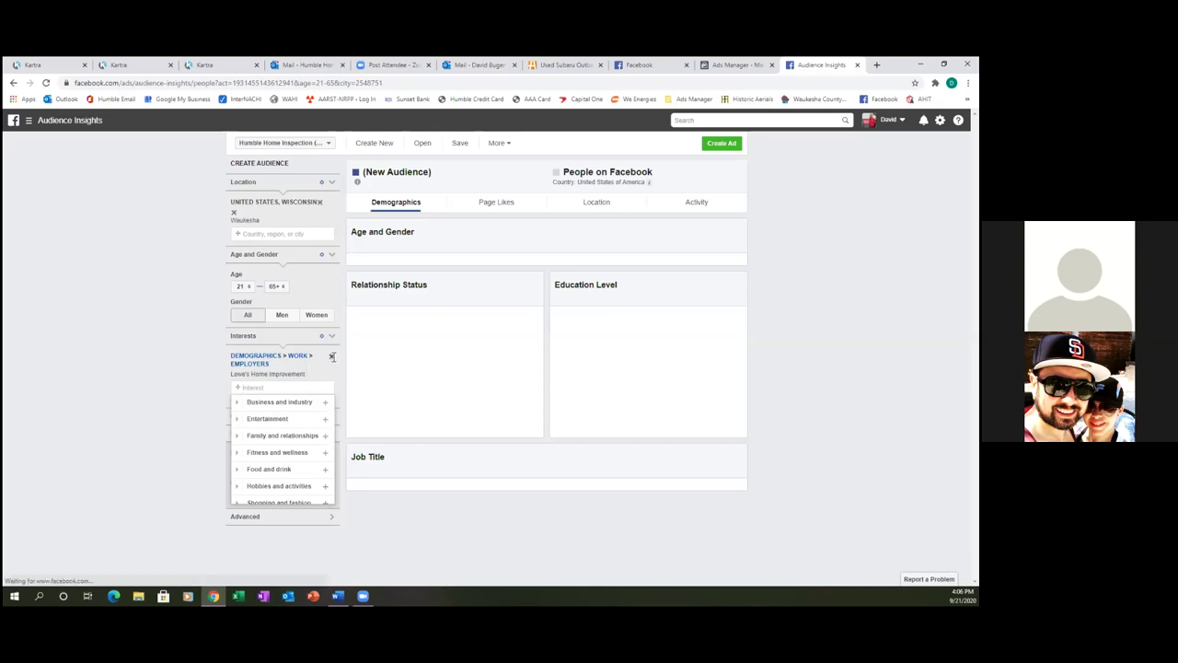
{"action": "left_click", "coordinate": [127, 318]}
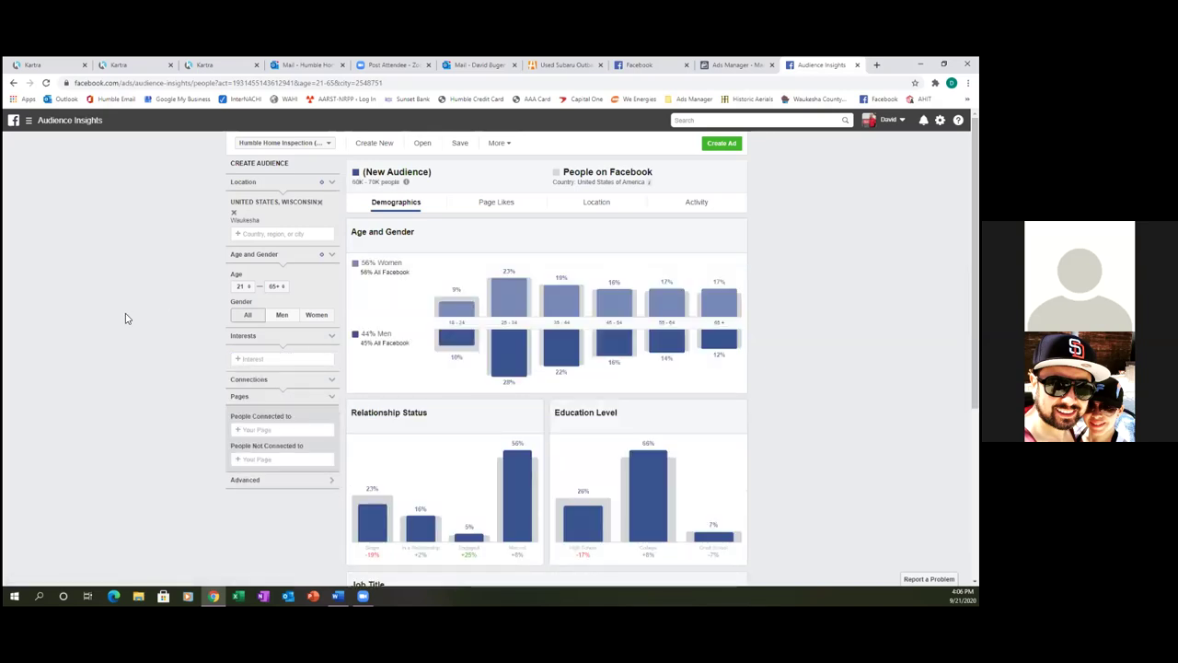
Step: Search the interests for the home depot, add the first The Home Depot match, and view the audience's page likes
{"action": "left_click", "coordinate": [267, 360]}
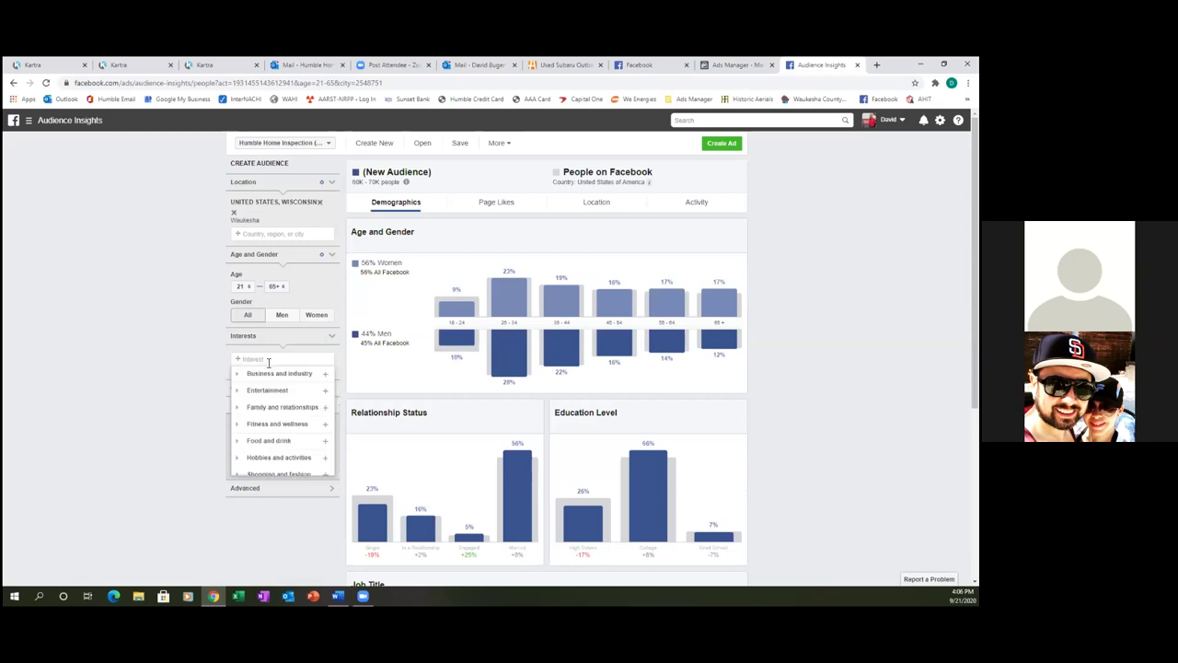
{"action": "left_click", "coordinate": [338, 340]}
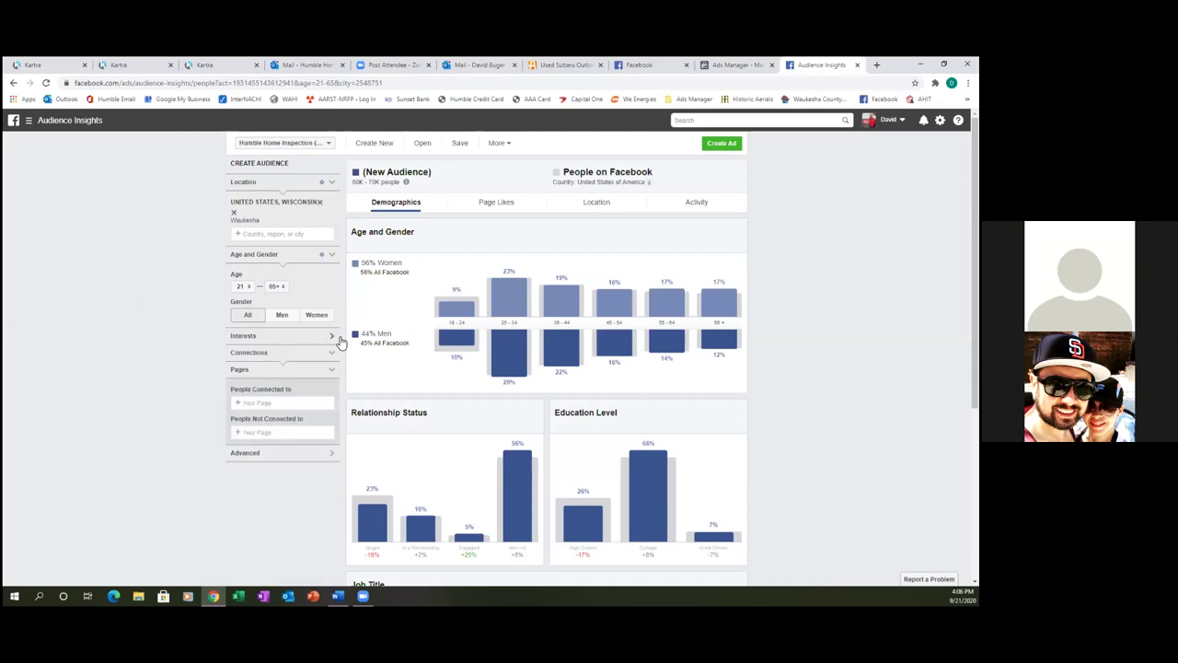
{"action": "left_click", "coordinate": [338, 339]}
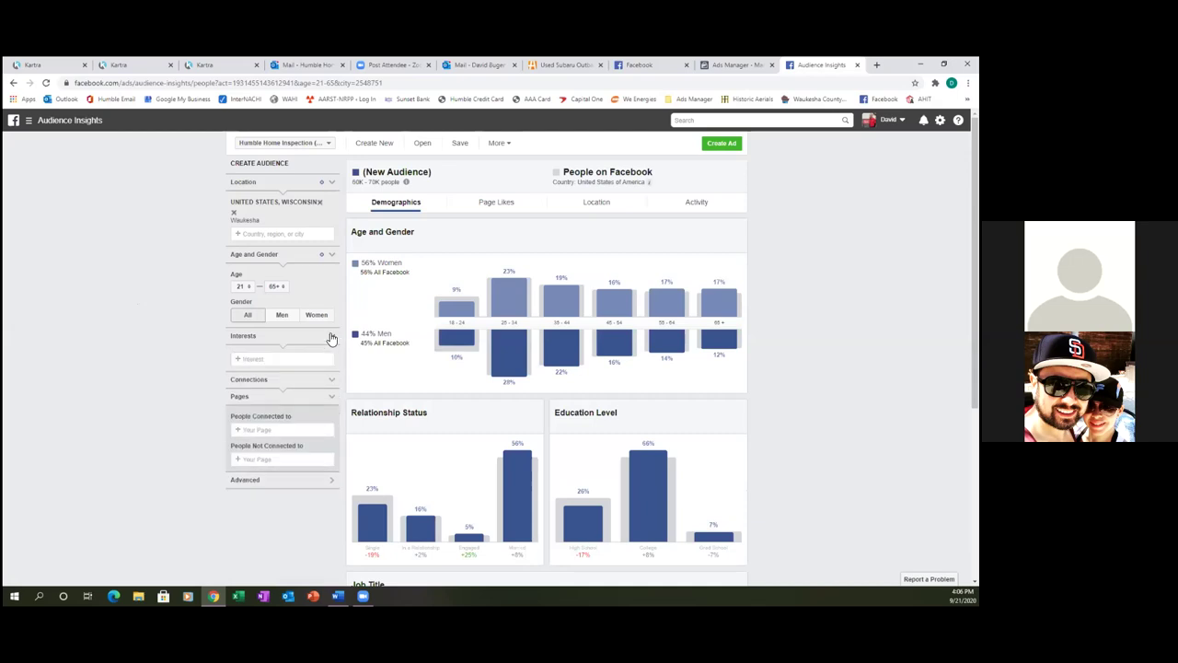
{"action": "left_click", "coordinate": [276, 359]}
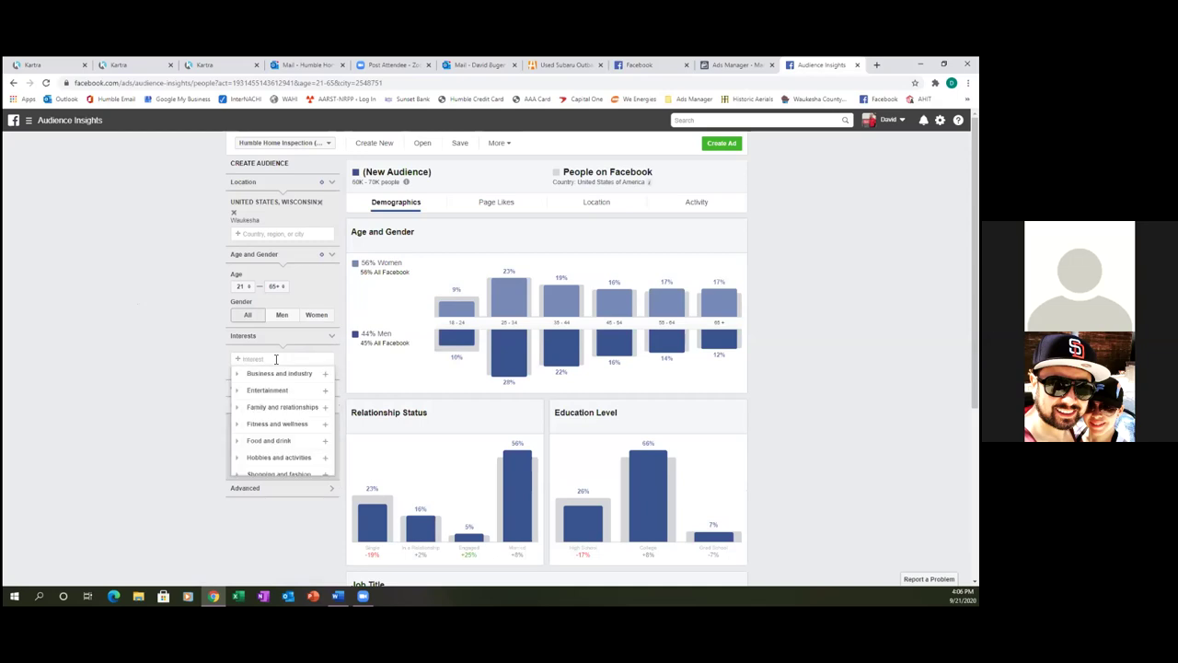
{"action": "type", "text": "the home de"}
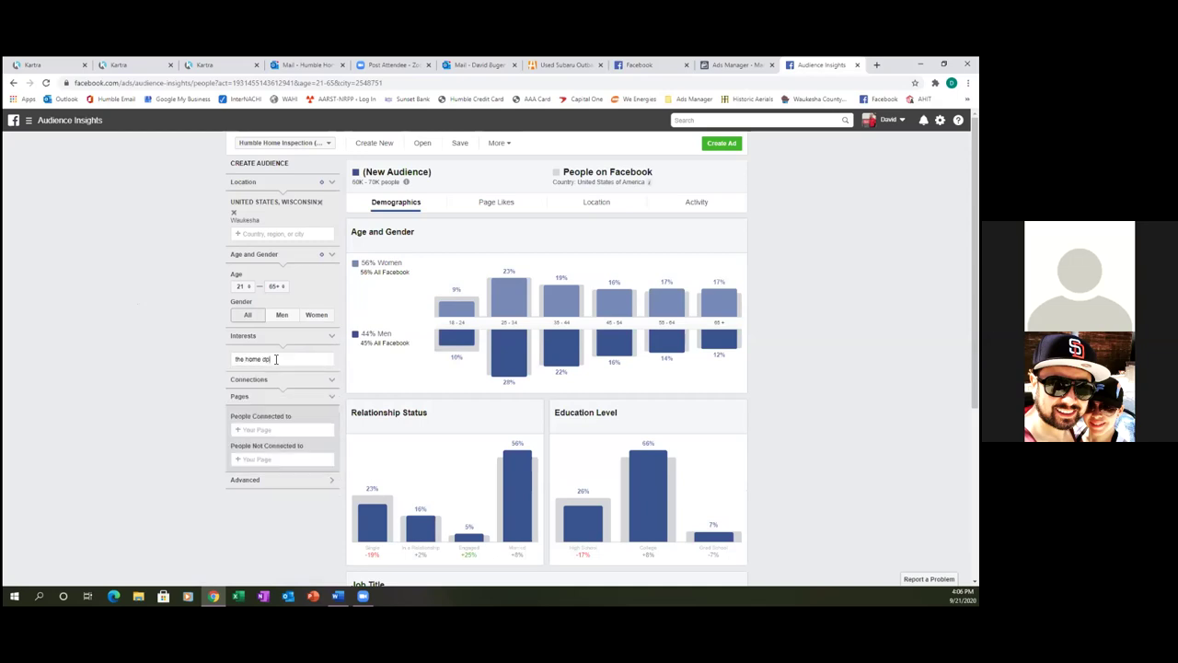
{"action": "type", "text": "p"}
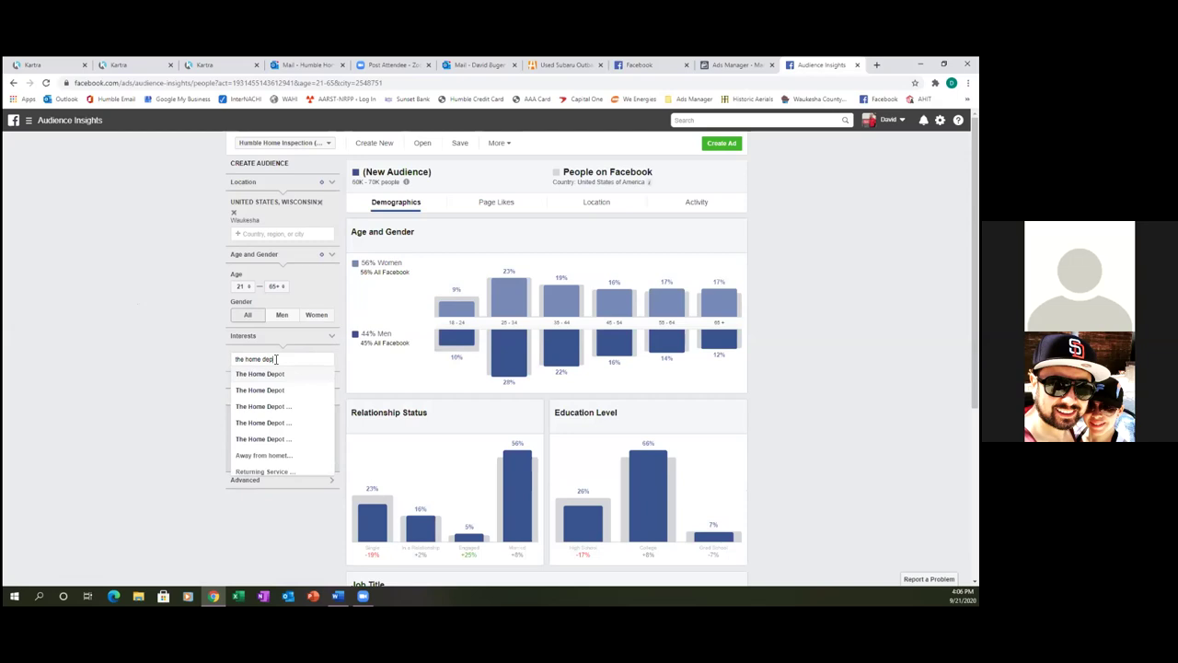
{"action": "left_click", "coordinate": [271, 375]}
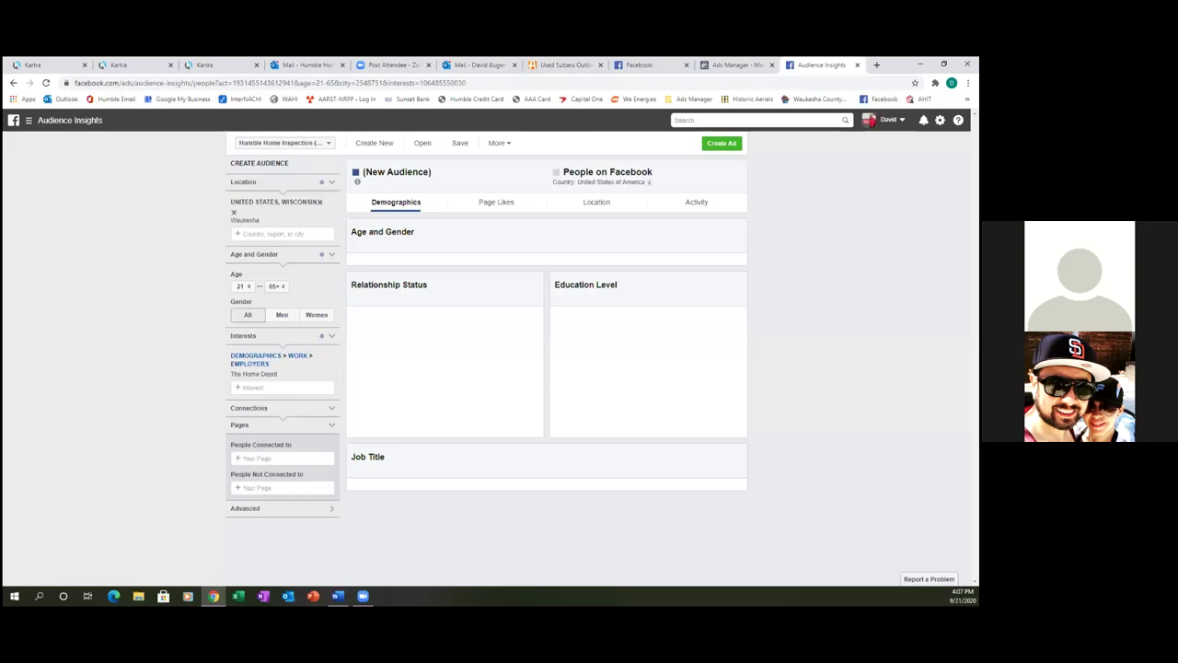
{"action": "left_click", "coordinate": [485, 206]}
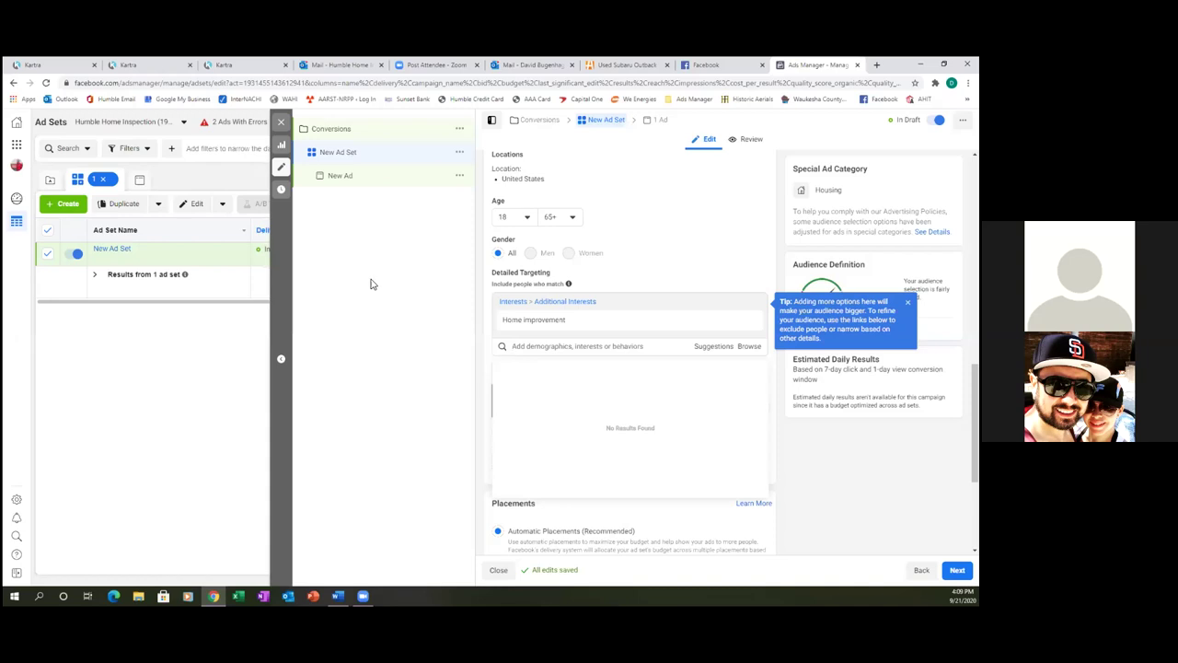
Step: Remove Home improvement from the ad set's detailed targeting and search the targeting options for The home depot
{"action": "mouse_move", "coordinate": [615, 319]}
{"action": "left_click", "coordinate": [748, 320]}
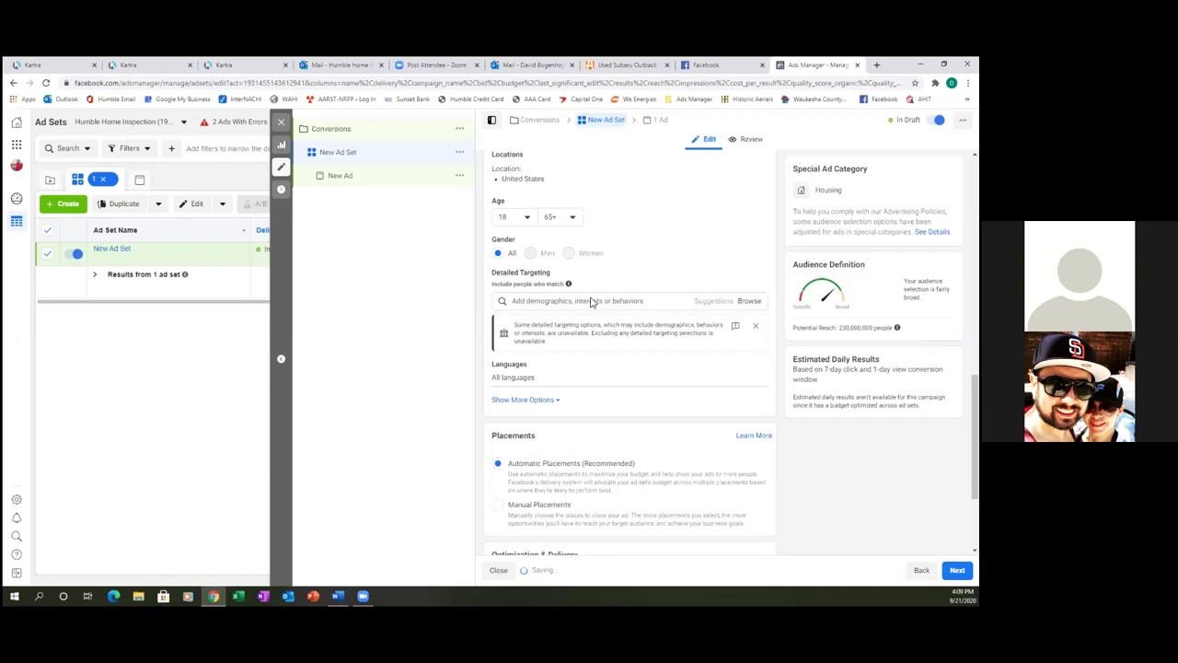
{"action": "left_click", "coordinate": [591, 301]}
{"action": "type", "text": "The home tip"}
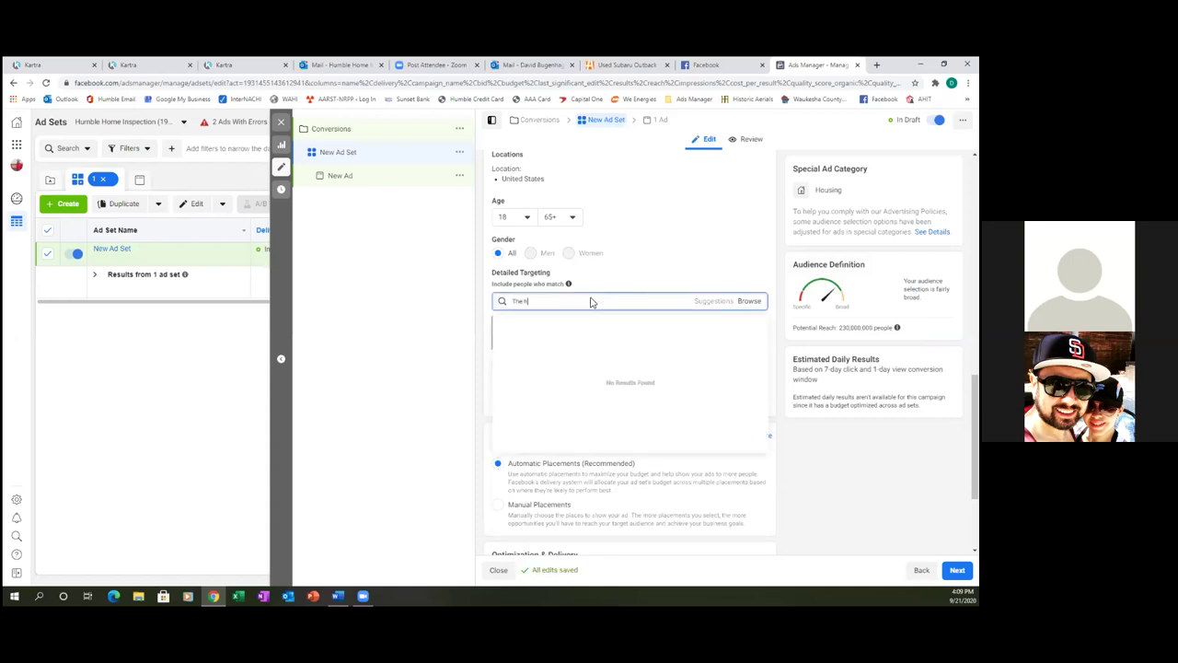
{"action": "type", "text": "epot"}
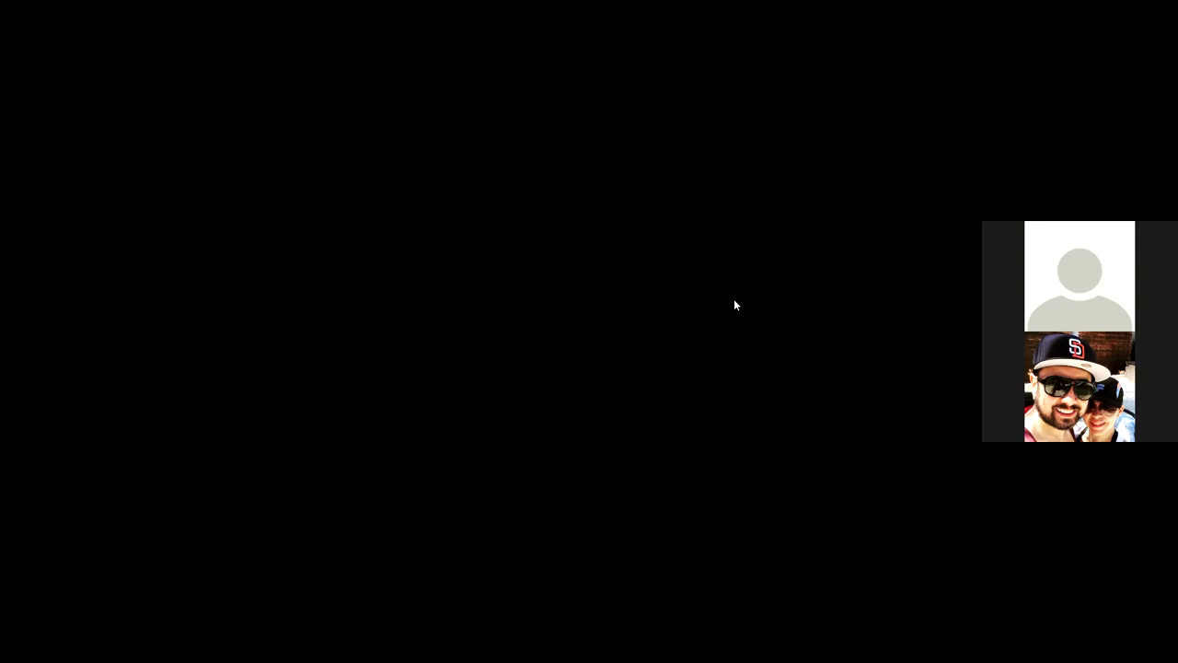
Step: Browse the Interests category in the ad set's detailed targeting and add Home improvement
{"action": "left_click", "coordinate": [748, 302]}
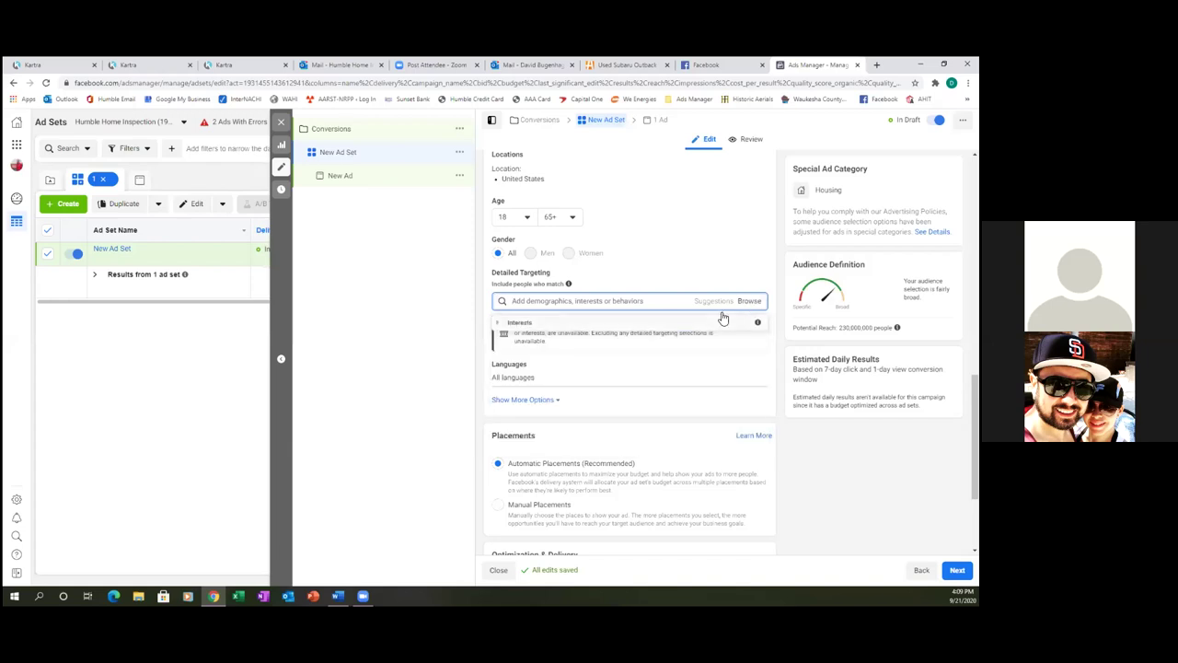
{"action": "left_click", "coordinate": [723, 321]}
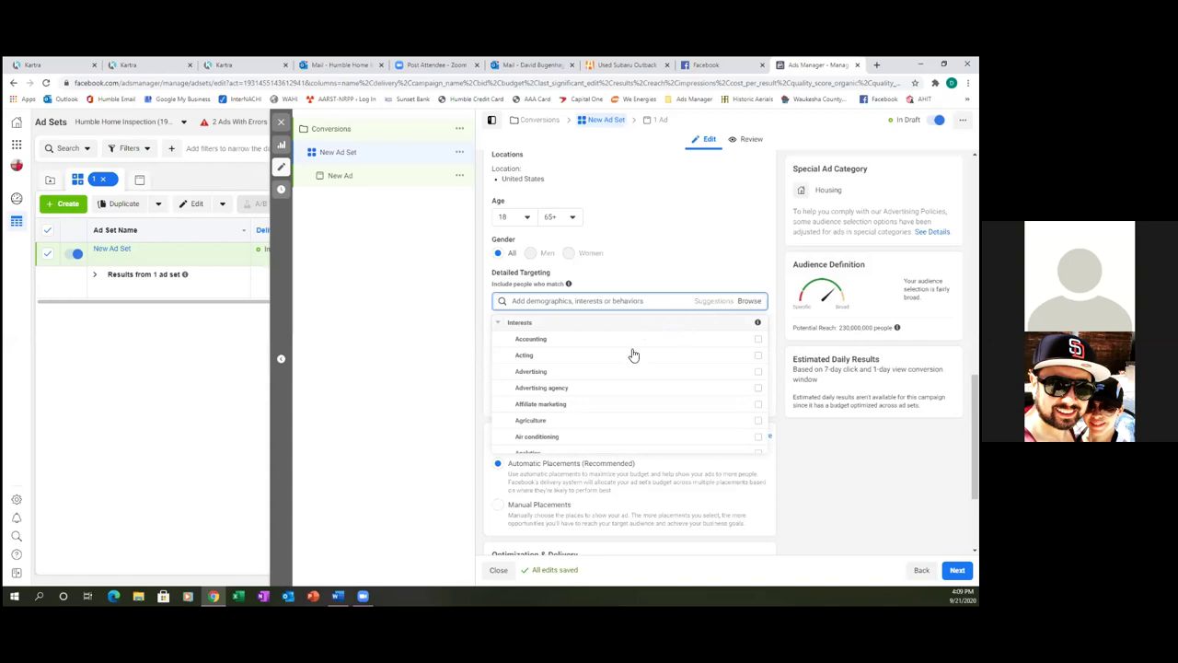
{"action": "scroll", "coordinate": [633, 359], "scroll_direction": "down", "scroll_amount": 2}
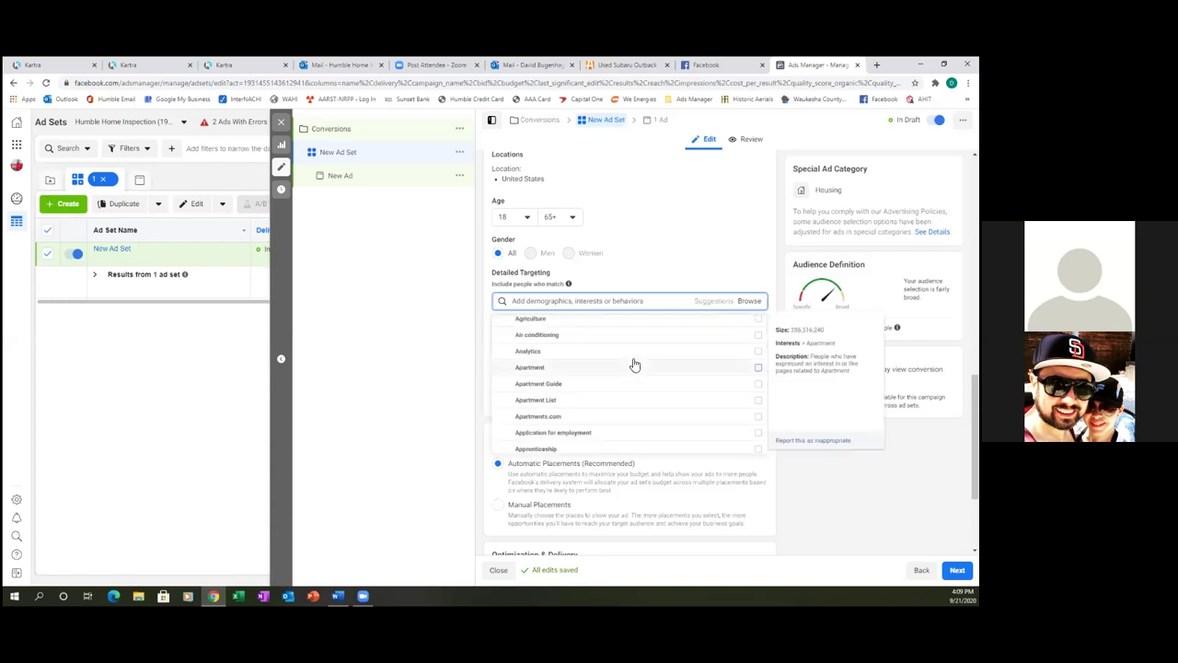
{"action": "scroll", "coordinate": [633, 365], "scroll_direction": "down", "scroll_amount": 2}
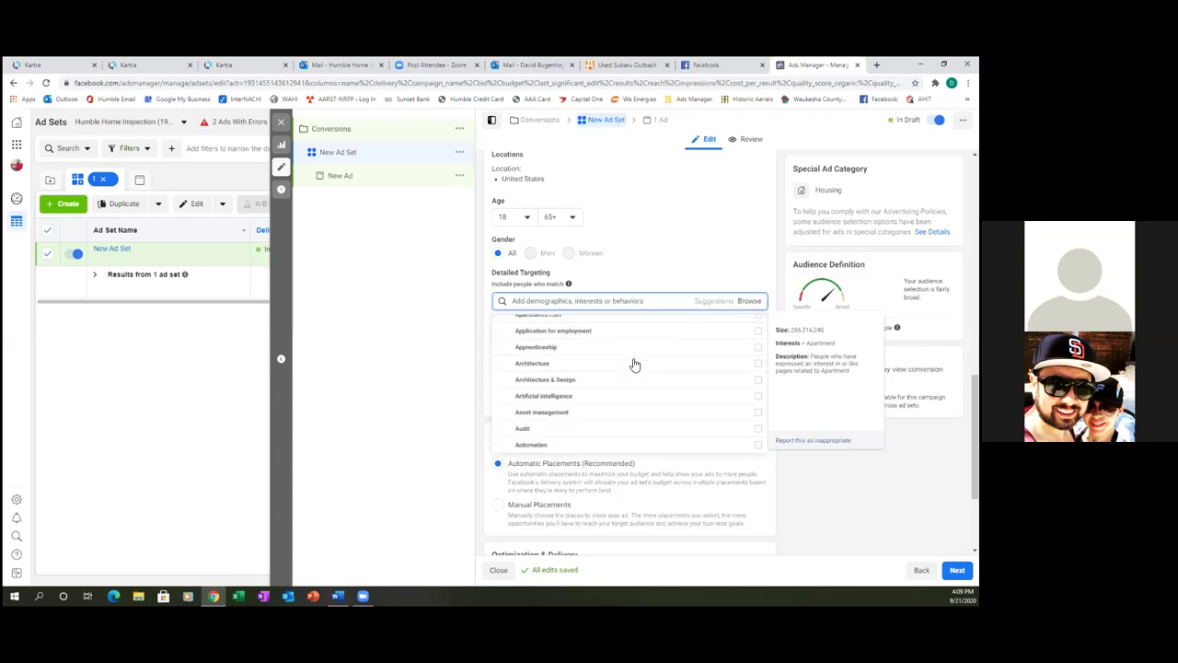
{"action": "scroll", "coordinate": [634, 365], "scroll_direction": "down", "scroll_amount": 4}
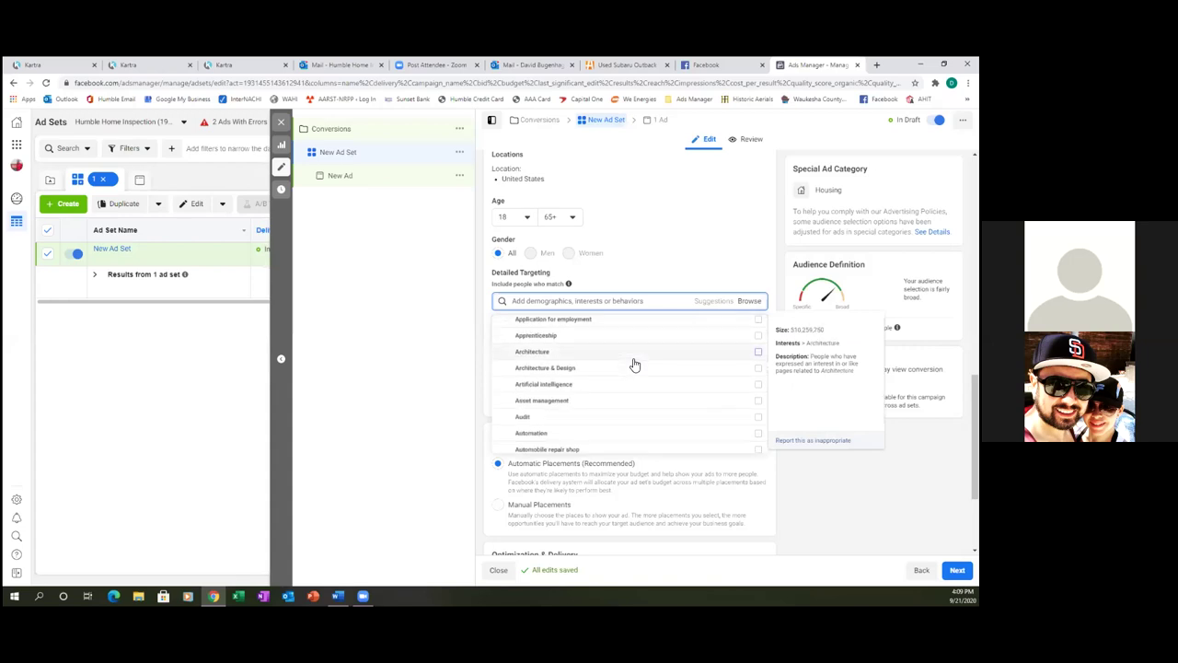
{"action": "scroll", "coordinate": [633, 365], "scroll_direction": "down", "scroll_amount": 5}
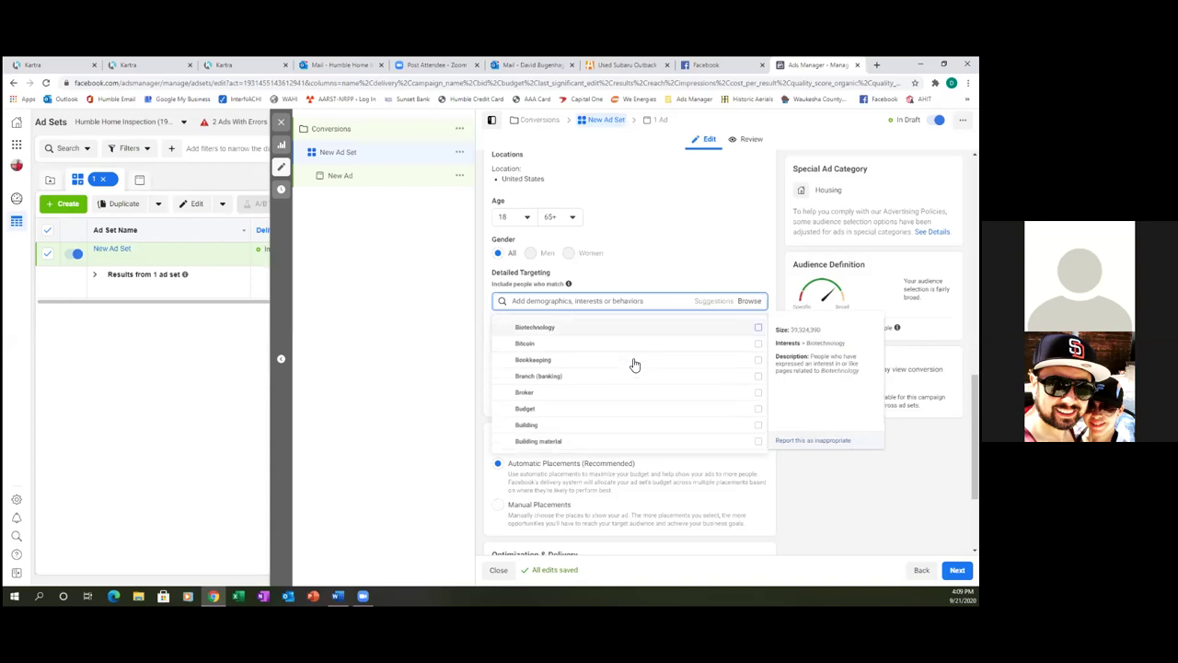
{"action": "scroll", "coordinate": [633, 365], "scroll_direction": "down", "scroll_amount": 6}
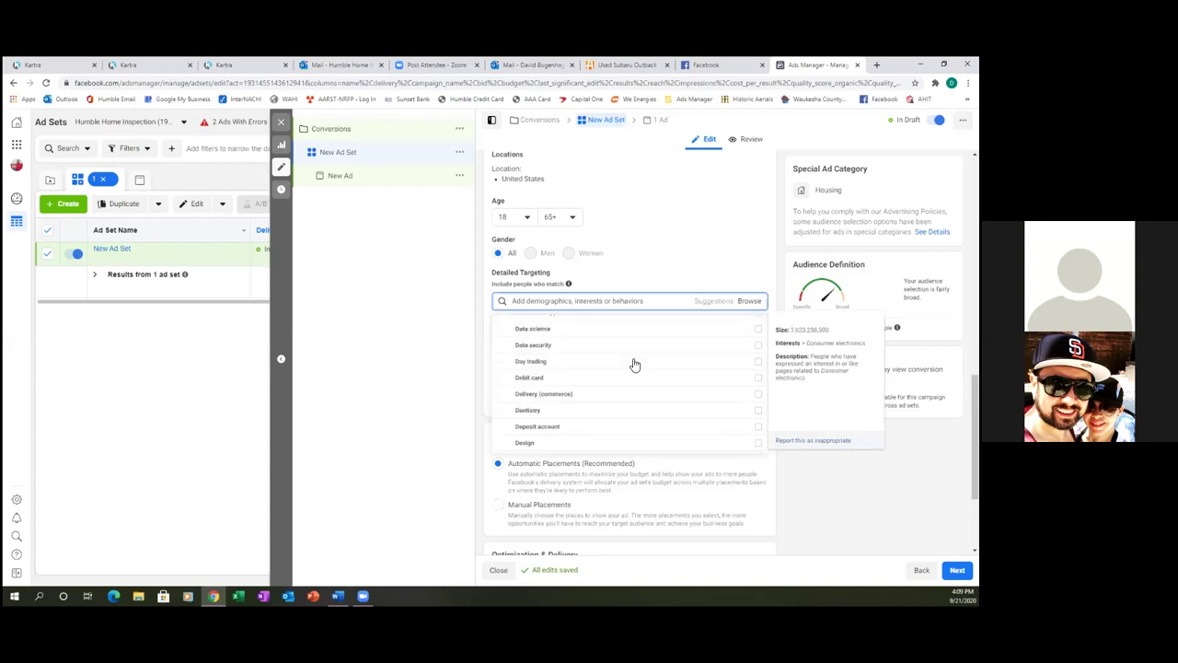
{"action": "scroll", "coordinate": [633, 365], "scroll_direction": "down", "scroll_amount": 6}
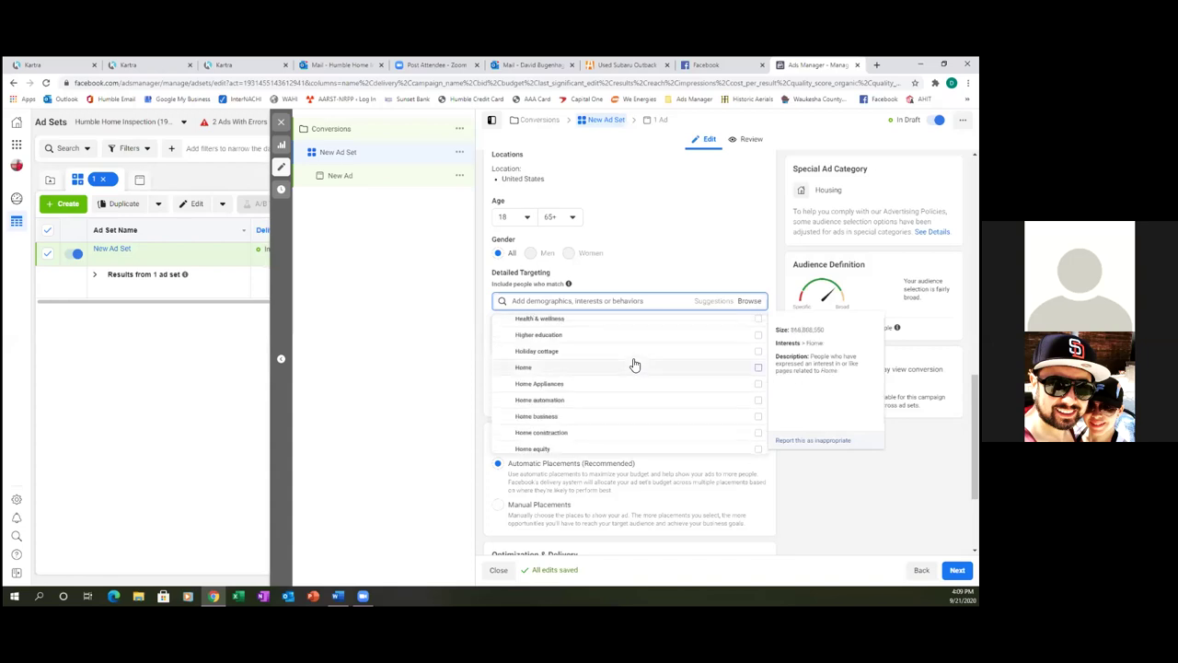
{"action": "scroll", "coordinate": [633, 364], "scroll_direction": "down", "scroll_amount": 1}
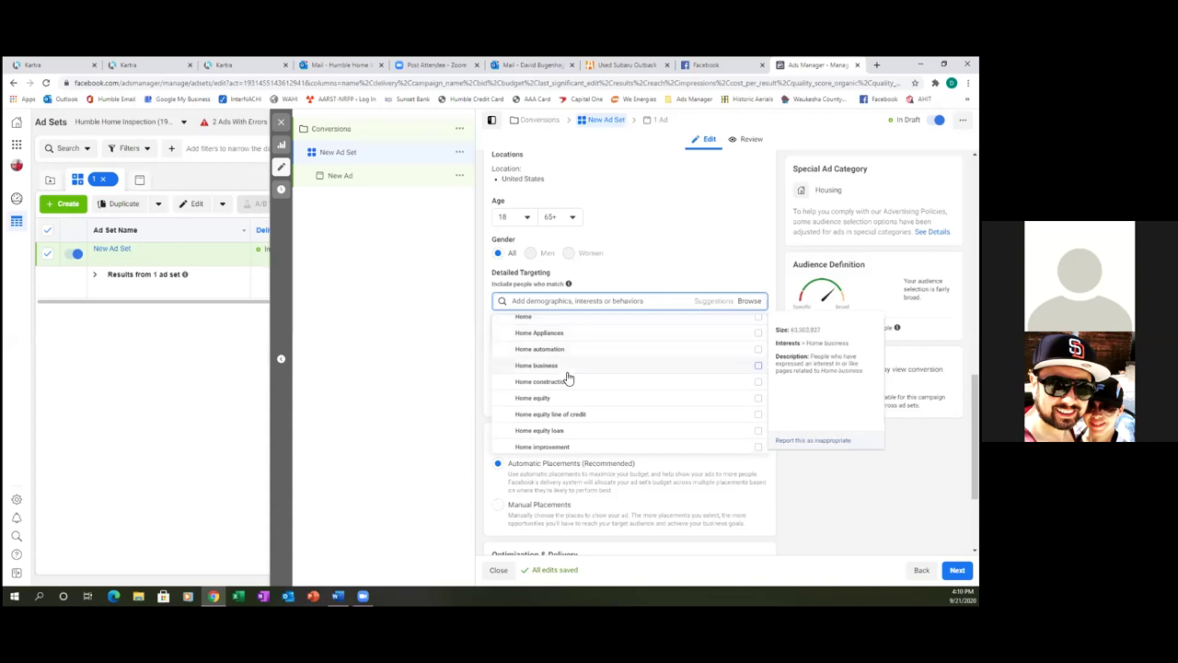
{"action": "scroll", "coordinate": [576, 402], "scroll_direction": "down", "scroll_amount": 1}
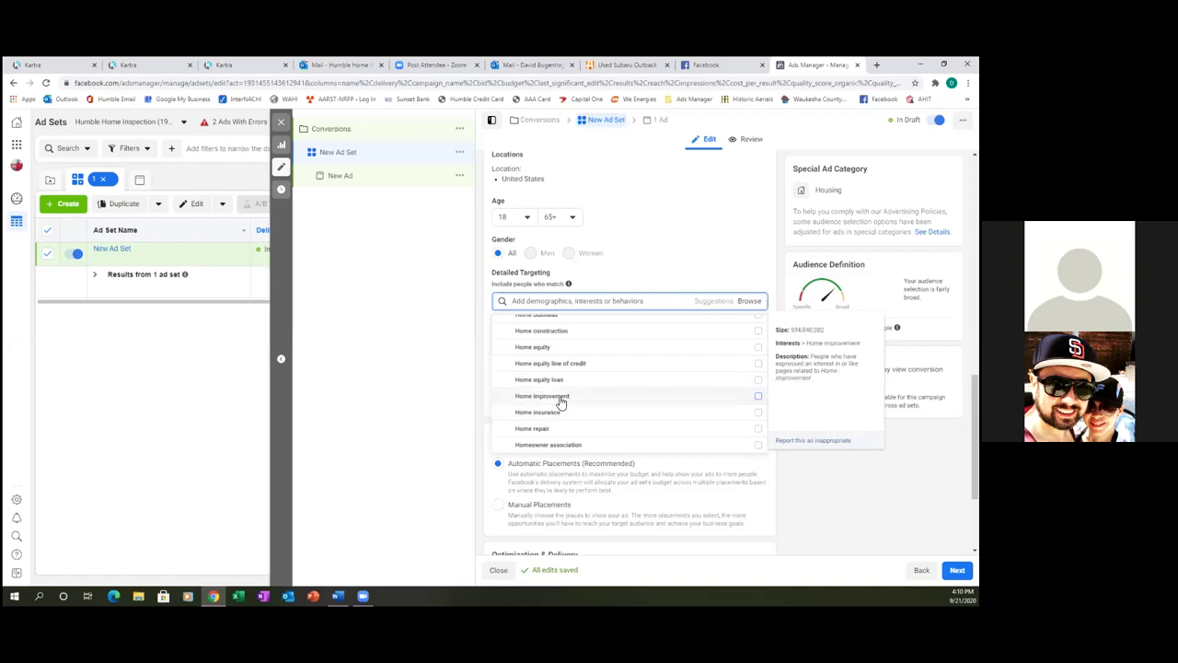
{"action": "left_click", "coordinate": [715, 404]}
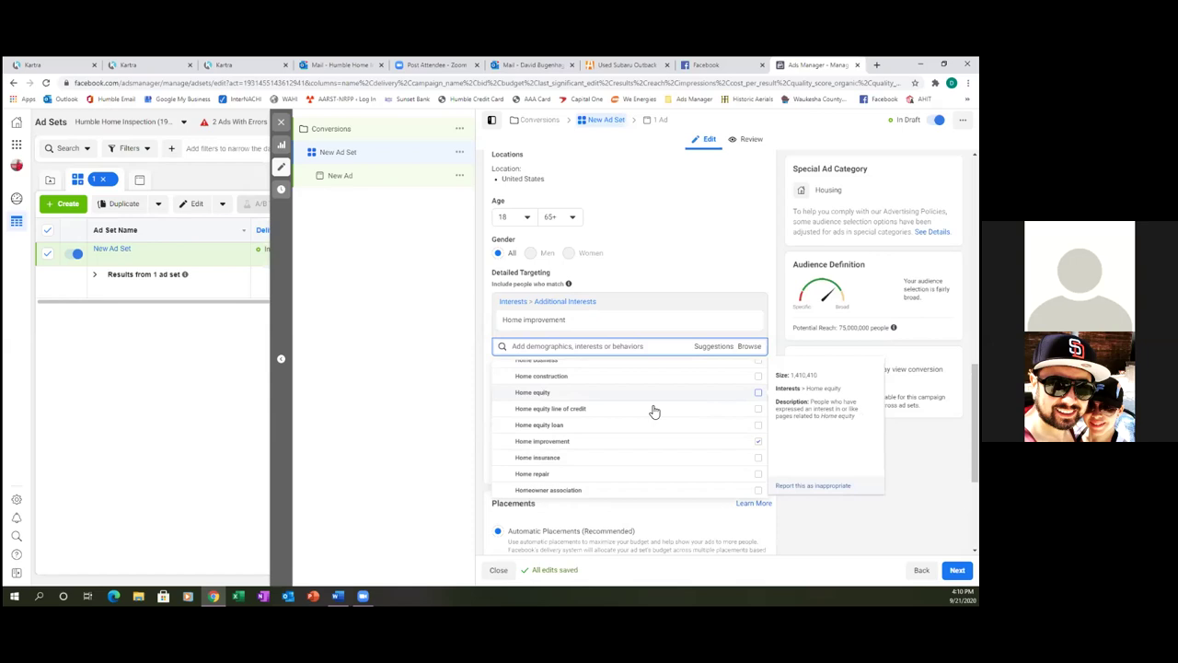
Step: Add House Hunting to the ad set's detailed targeting and look through the interests listed after it
{"action": "scroll", "coordinate": [595, 453], "scroll_direction": "down", "scroll_amount": 1}
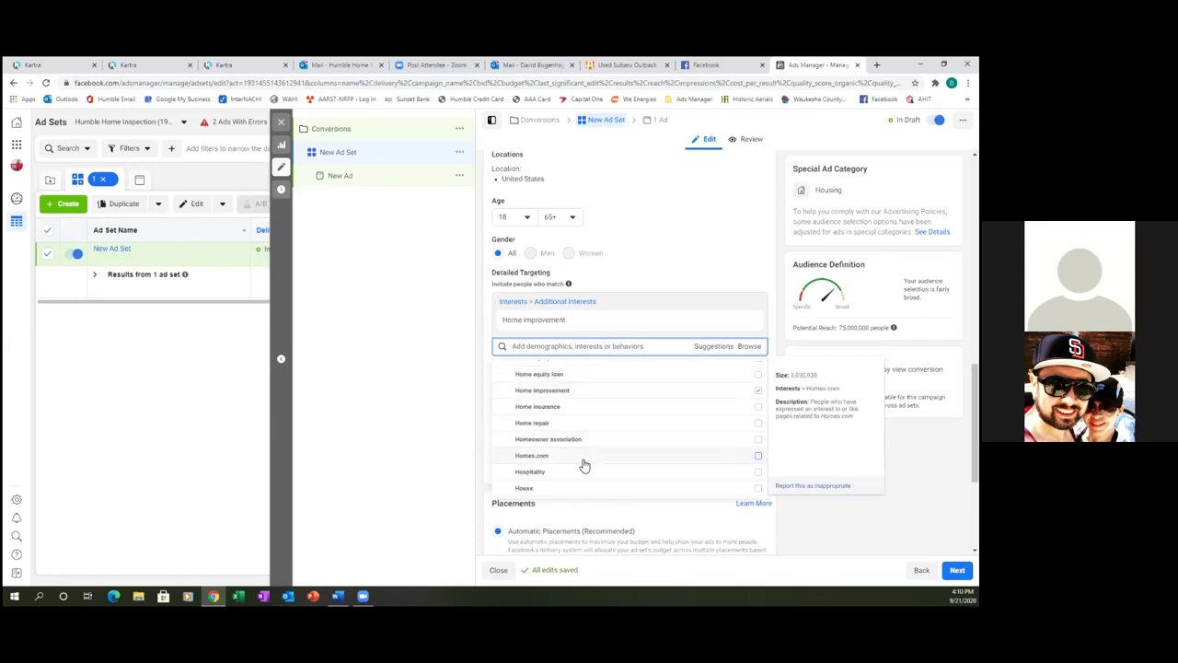
{"action": "scroll", "coordinate": [583, 470], "scroll_direction": "down", "scroll_amount": 1}
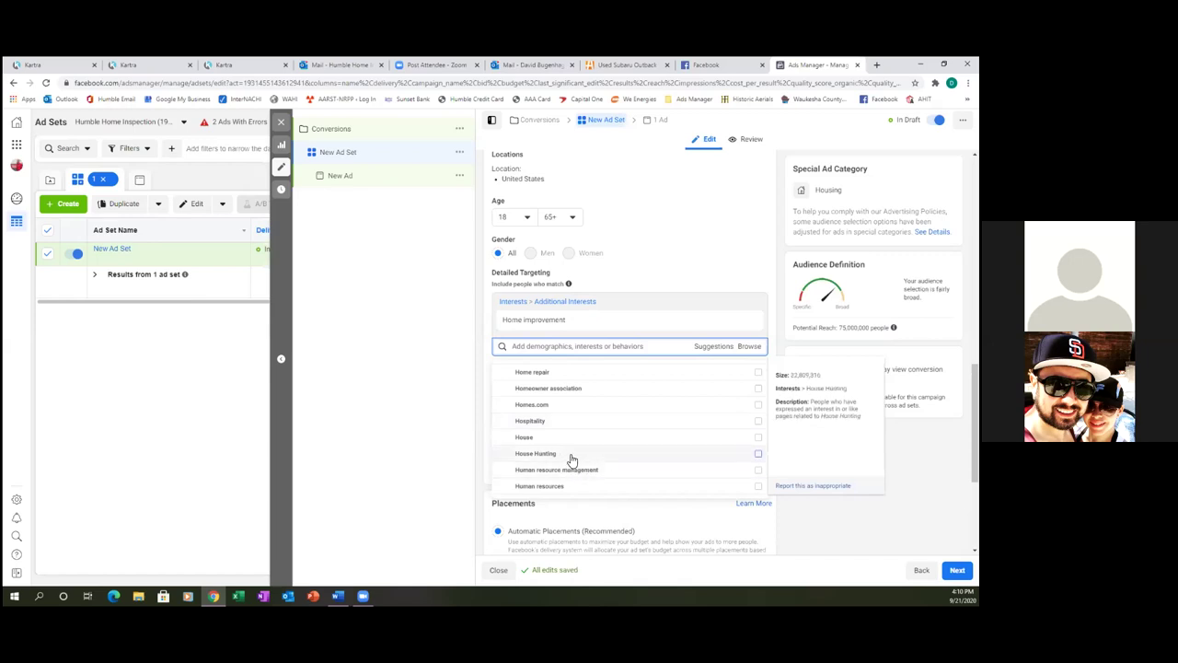
{"action": "left_click", "coordinate": [758, 456]}
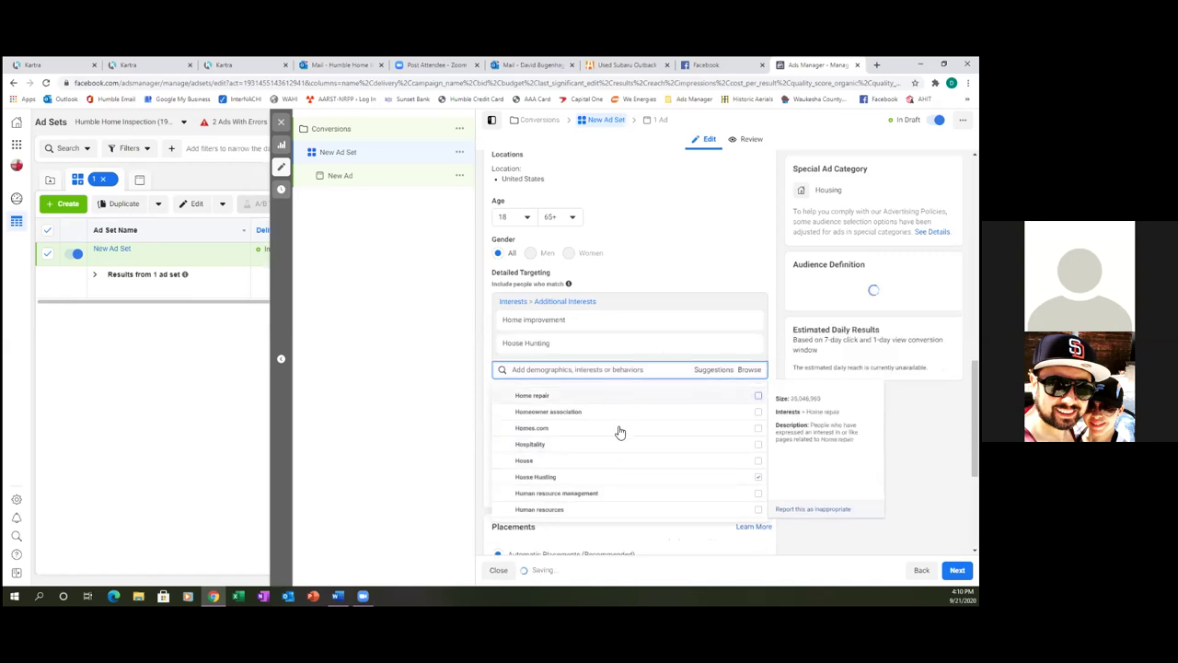
{"action": "scroll", "coordinate": [620, 432], "scroll_direction": "down", "scroll_amount": 1}
{"action": "scroll", "coordinate": [619, 432], "scroll_direction": "down", "scroll_amount": 1}
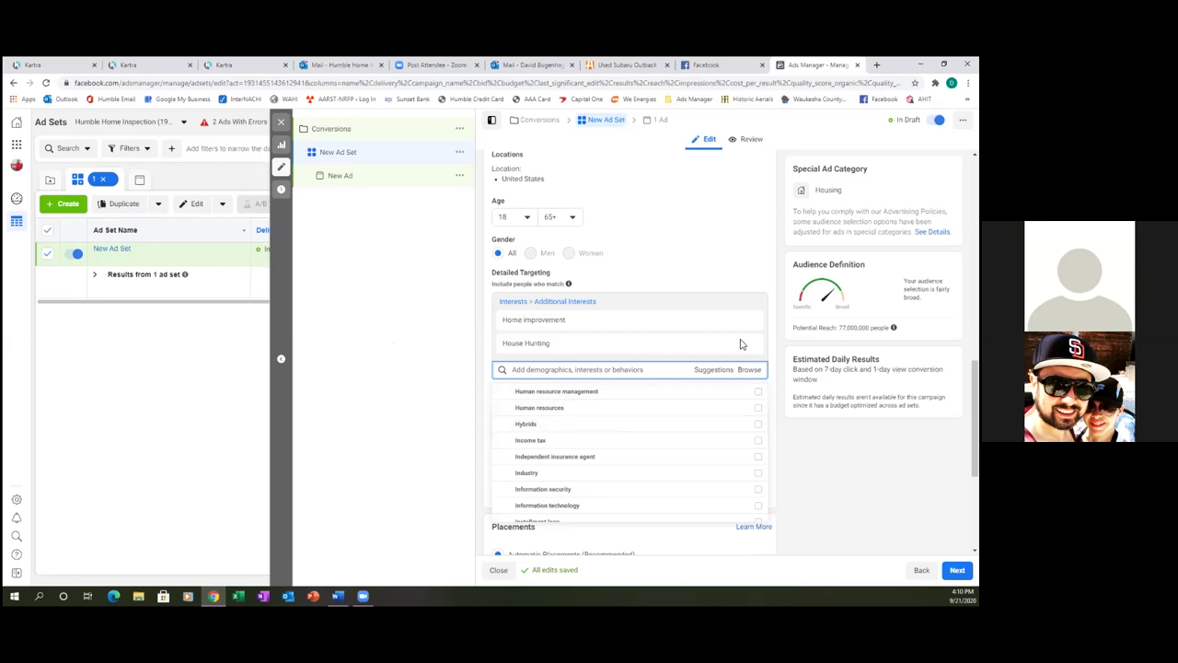
Step: Remove House Hunting from the ad set's detailed targeting and close the list of interests
{"action": "mouse_move", "coordinate": [756, 342]}
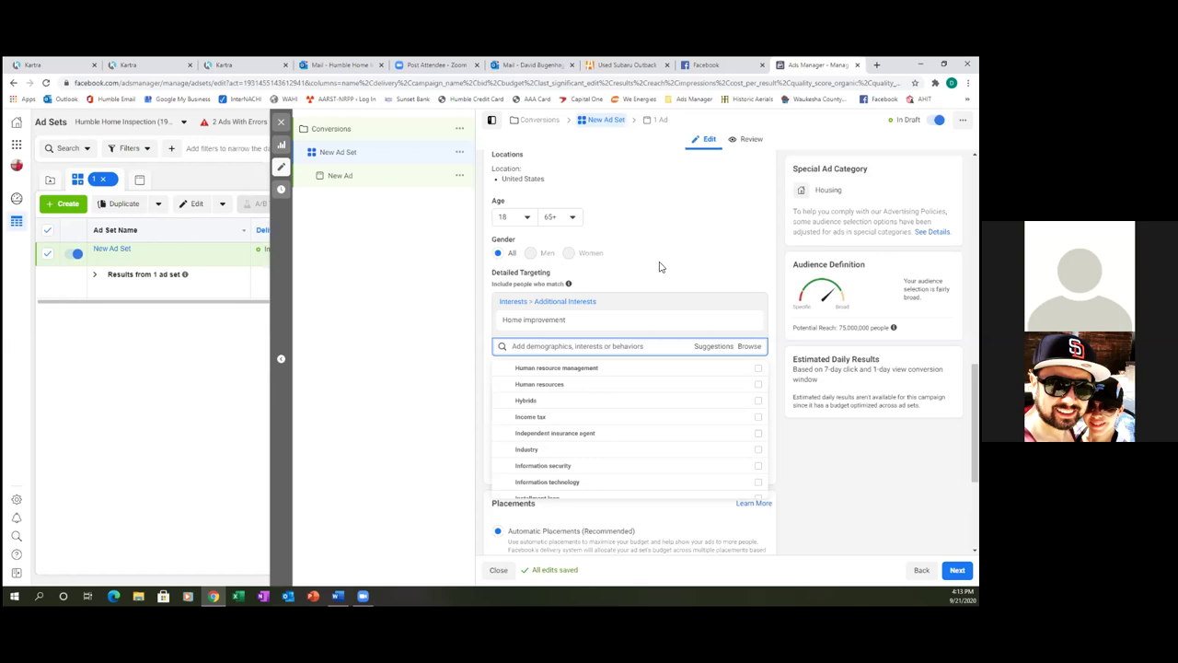
{"action": "left_click", "coordinate": [401, 460]}
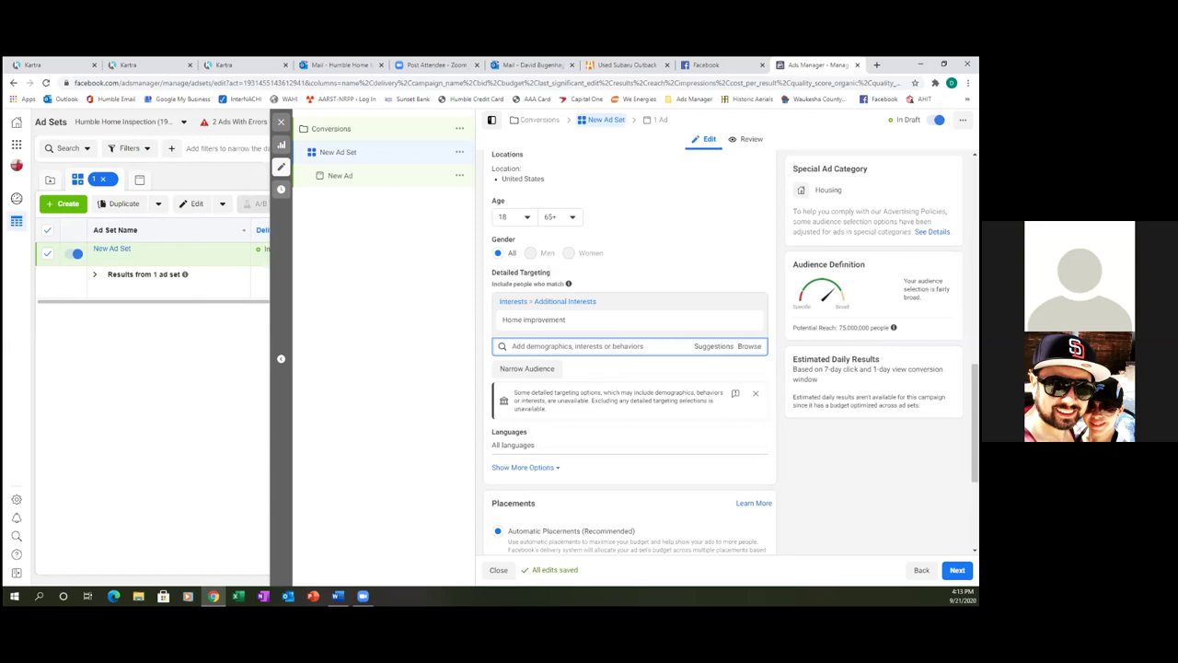
Step: Rename the ad set as "21-65, Waukesha, Home Improvement"
{"action": "scroll", "coordinate": [734, 432], "scroll_direction": "up", "scroll_amount": 4}
{"action": "scroll", "coordinate": [733, 433], "scroll_direction": "up", "scroll_amount": 6}
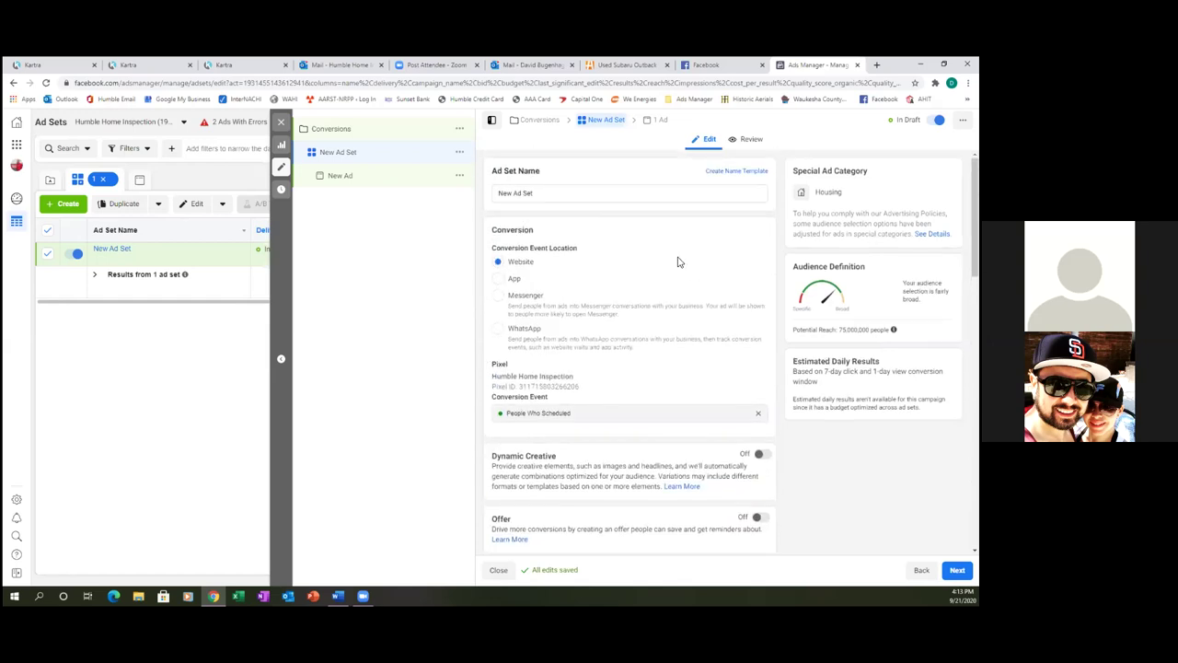
{"action": "left_click_drag", "start_coordinate": [538, 195], "coordinate": [496, 196]}
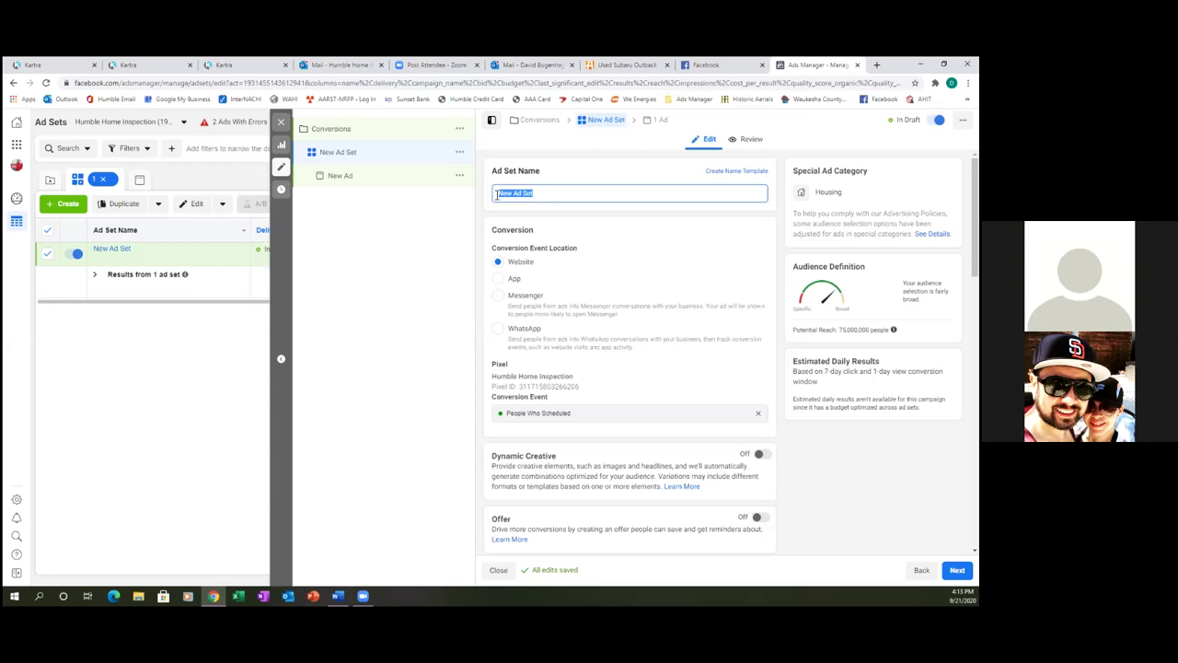
{"action": "type", "text": "21-65, Wauk"}
{"action": "key", "text": "BackSpace"}
{"action": "key", "text": "BackSpace"}
{"action": "type", "text": "kesha, Home Improvement"}
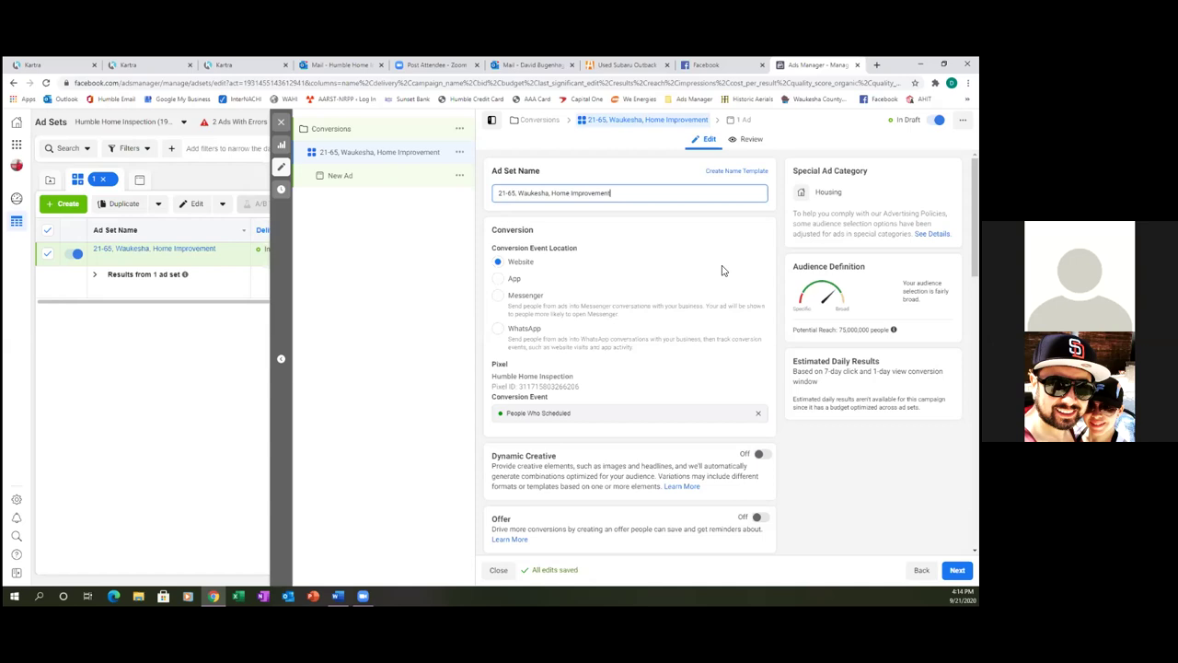
Step: Replace the ad set's conversion event with Inspection Guide Leads
{"action": "left_click", "coordinate": [760, 415]}
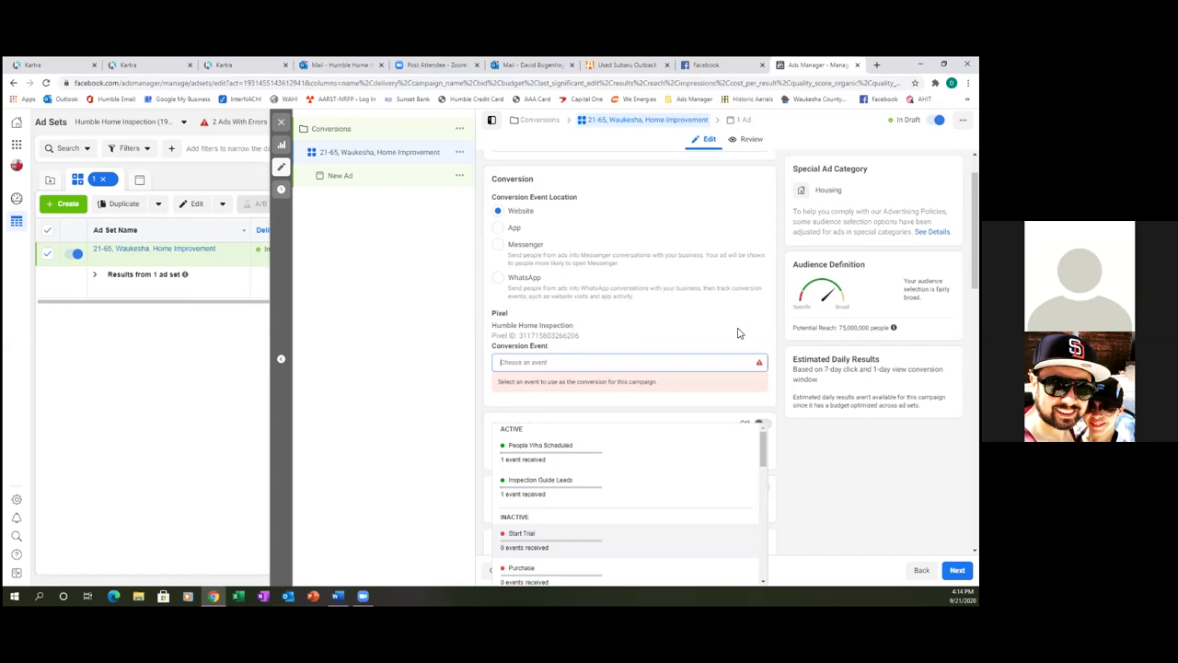
{"action": "scroll", "coordinate": [657, 454], "scroll_direction": "down", "scroll_amount": 1}
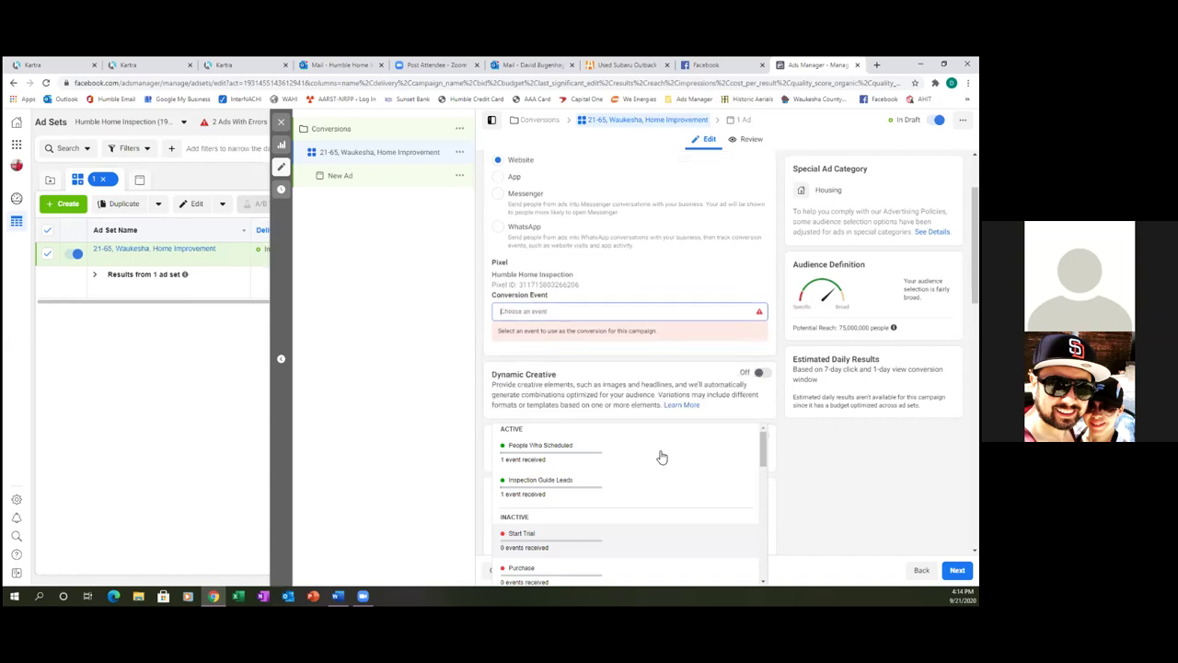
{"action": "mouse_move", "coordinate": [678, 350]}
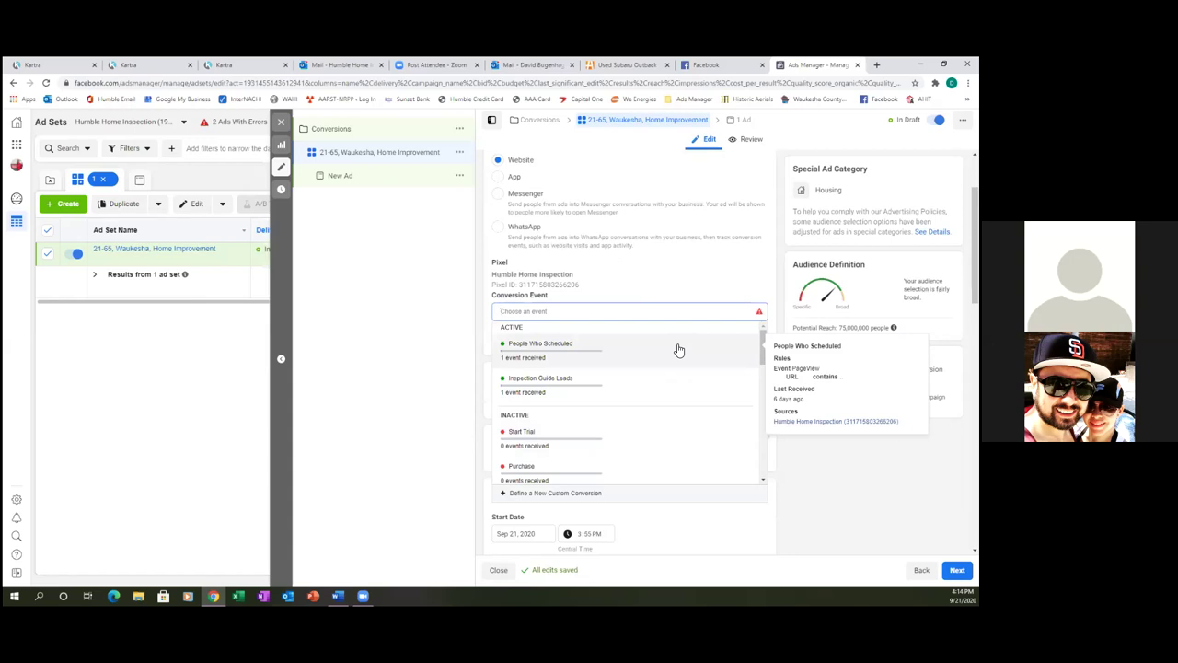
{"action": "mouse_move", "coordinate": [561, 392]}
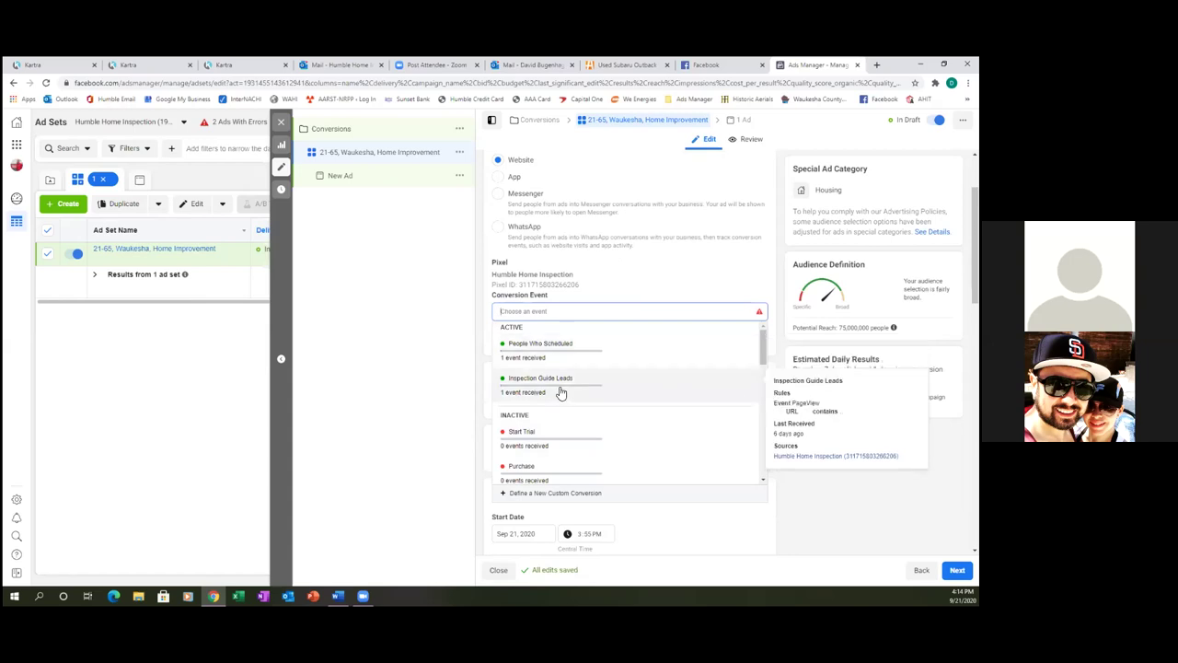
{"action": "left_click", "coordinate": [560, 387]}
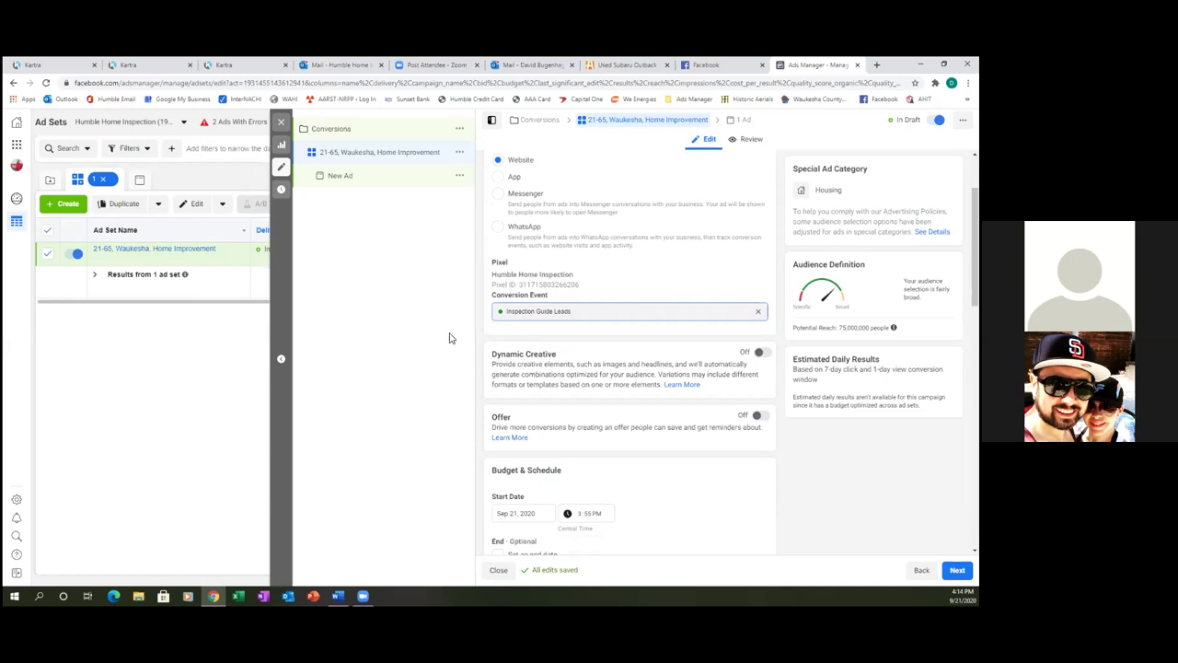
Step: Enable an end date in the ad set's schedule and set it to September 25, 2020
{"action": "scroll", "coordinate": [657, 298], "scroll_direction": "up", "scroll_amount": 1}
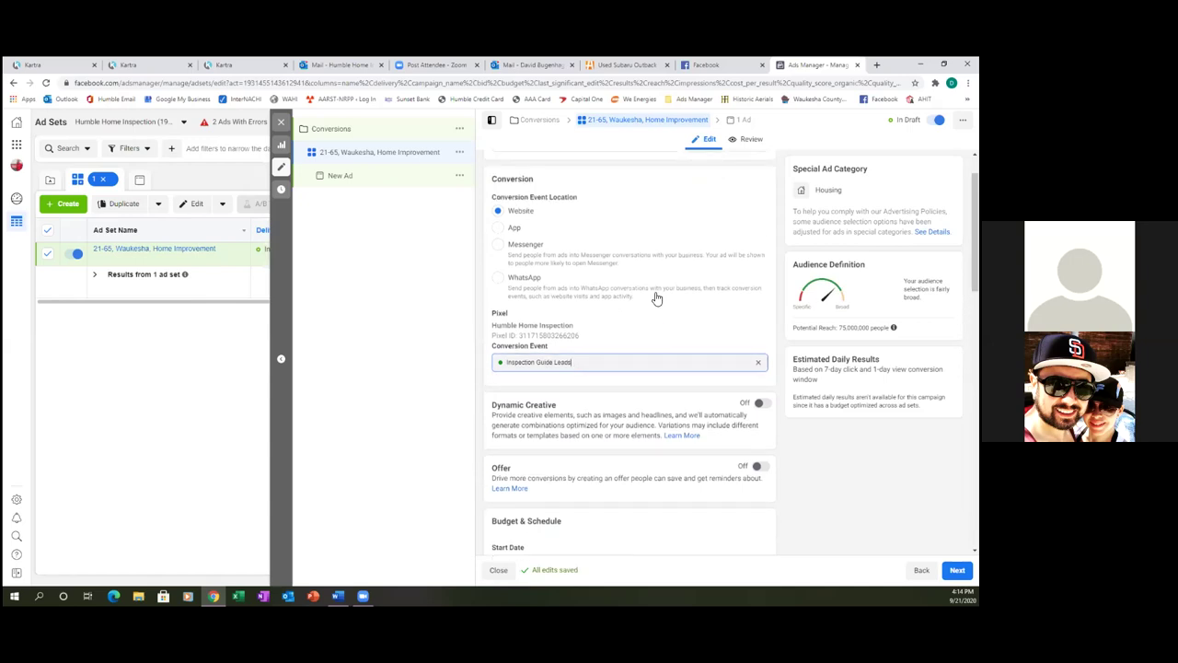
{"action": "scroll", "coordinate": [657, 298], "scroll_direction": "down", "scroll_amount": 1}
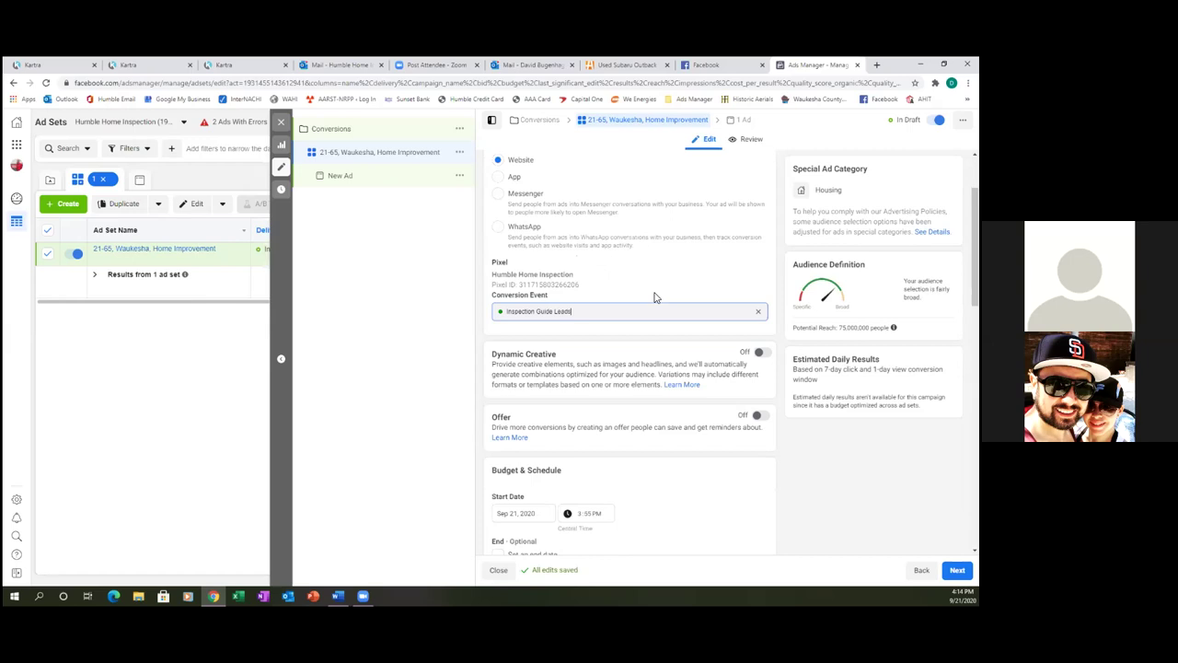
{"action": "scroll", "coordinate": [656, 297], "scroll_direction": "down", "scroll_amount": 1}
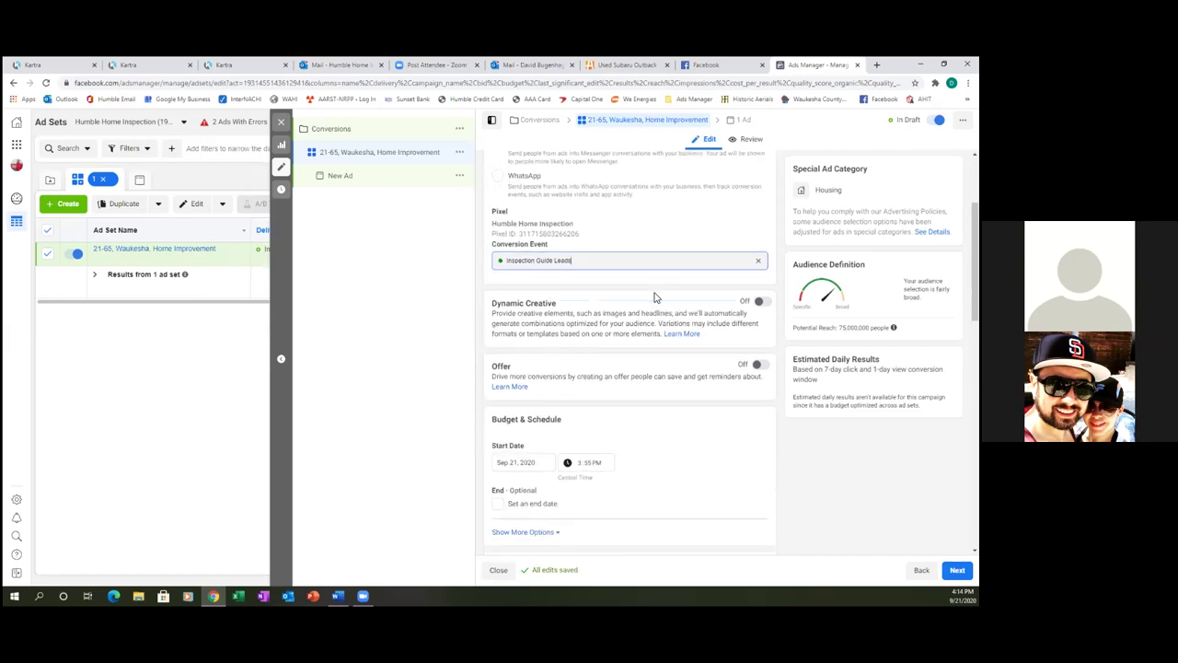
{"action": "scroll", "coordinate": [656, 297], "scroll_direction": "down", "scroll_amount": 1}
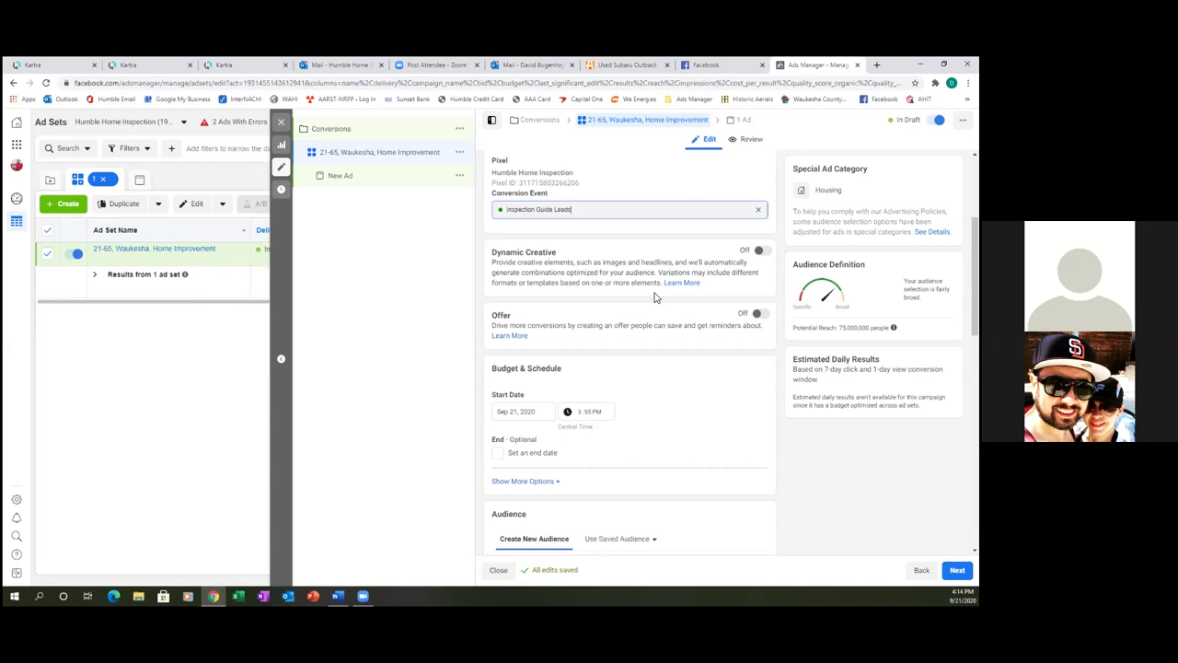
{"action": "scroll", "coordinate": [655, 298], "scroll_direction": "down", "scroll_amount": 2}
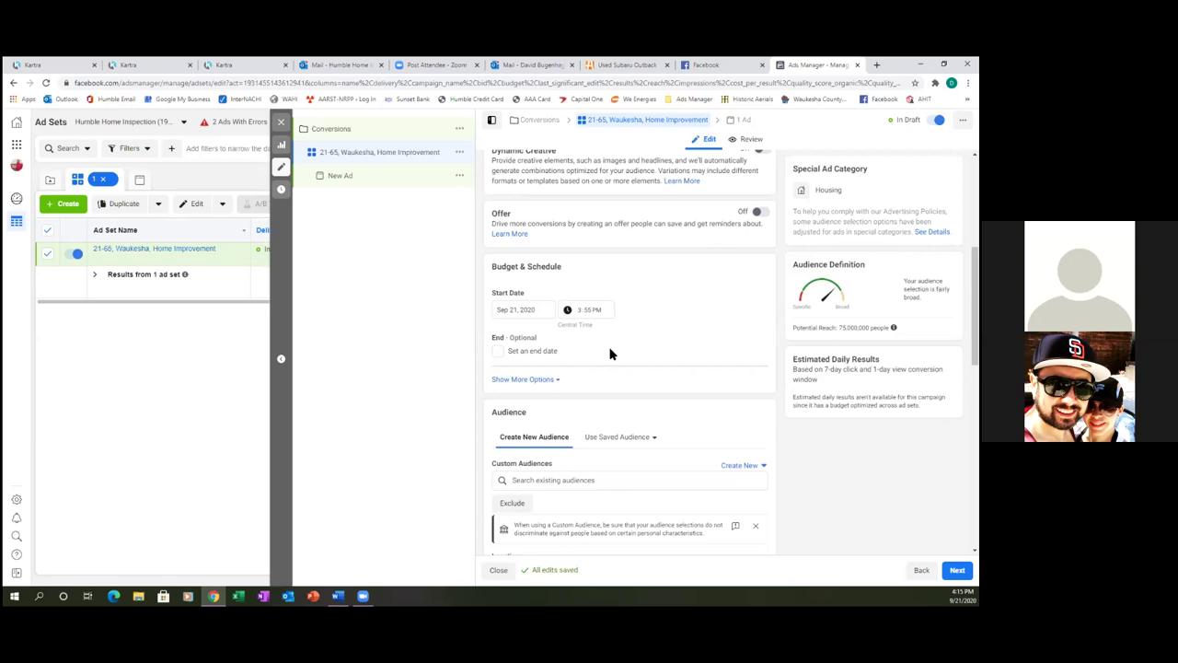
{"action": "left_click", "coordinate": [498, 352]}
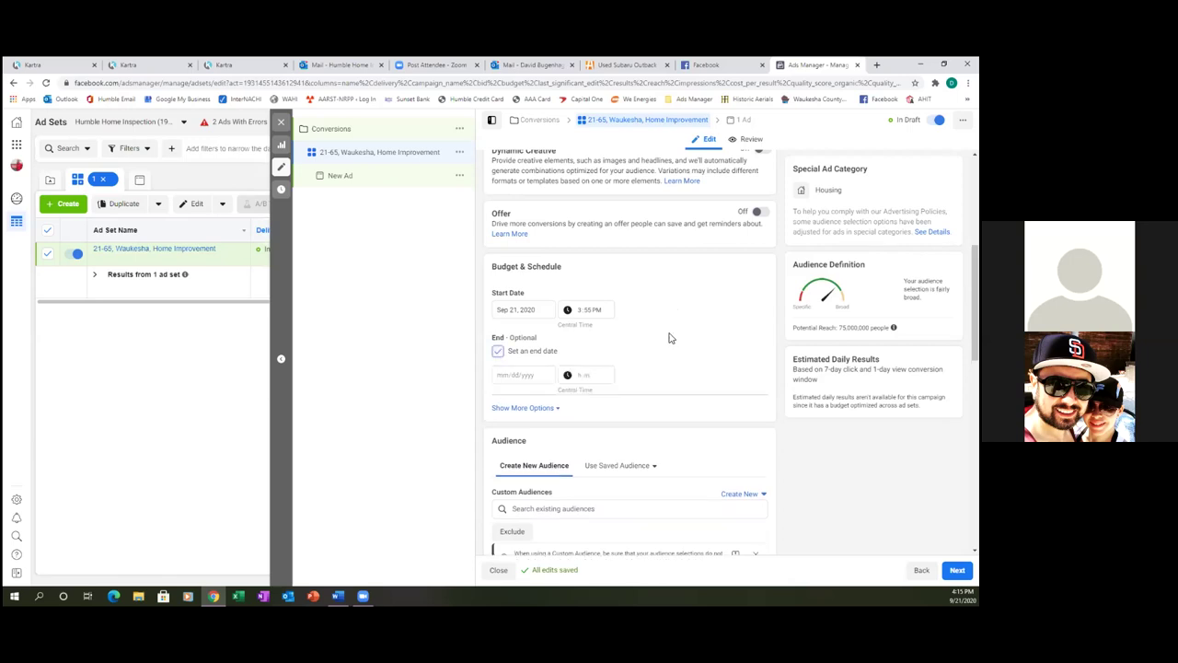
{"action": "left_click", "coordinate": [501, 377]}
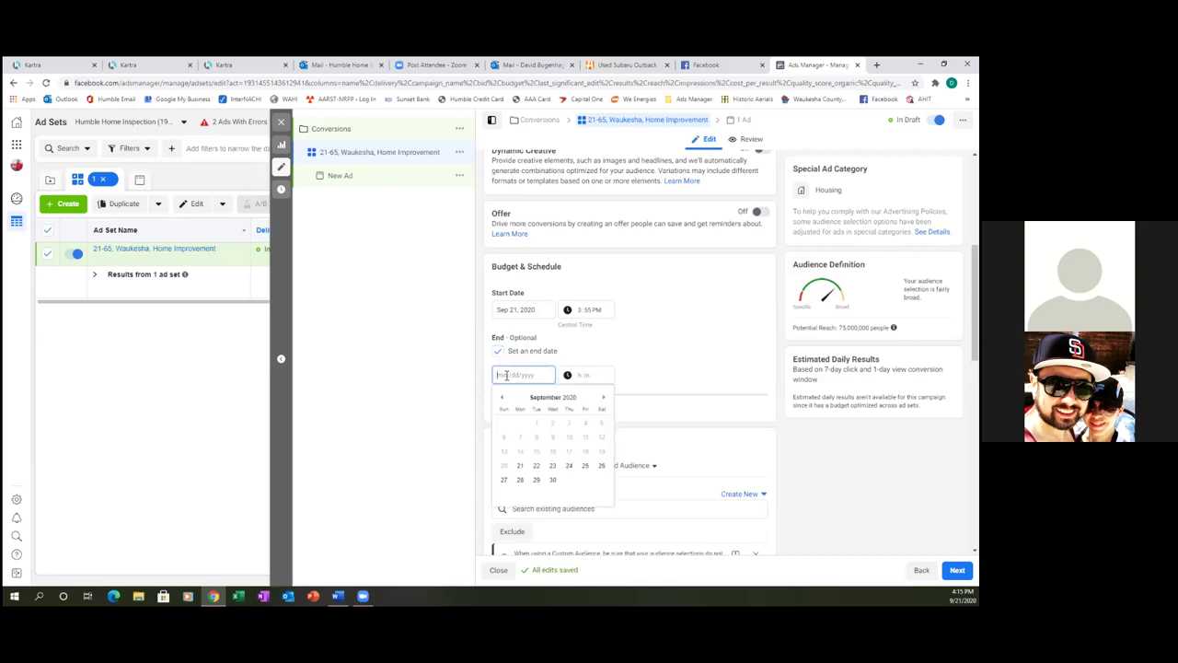
{"action": "left_click", "coordinate": [586, 467]}
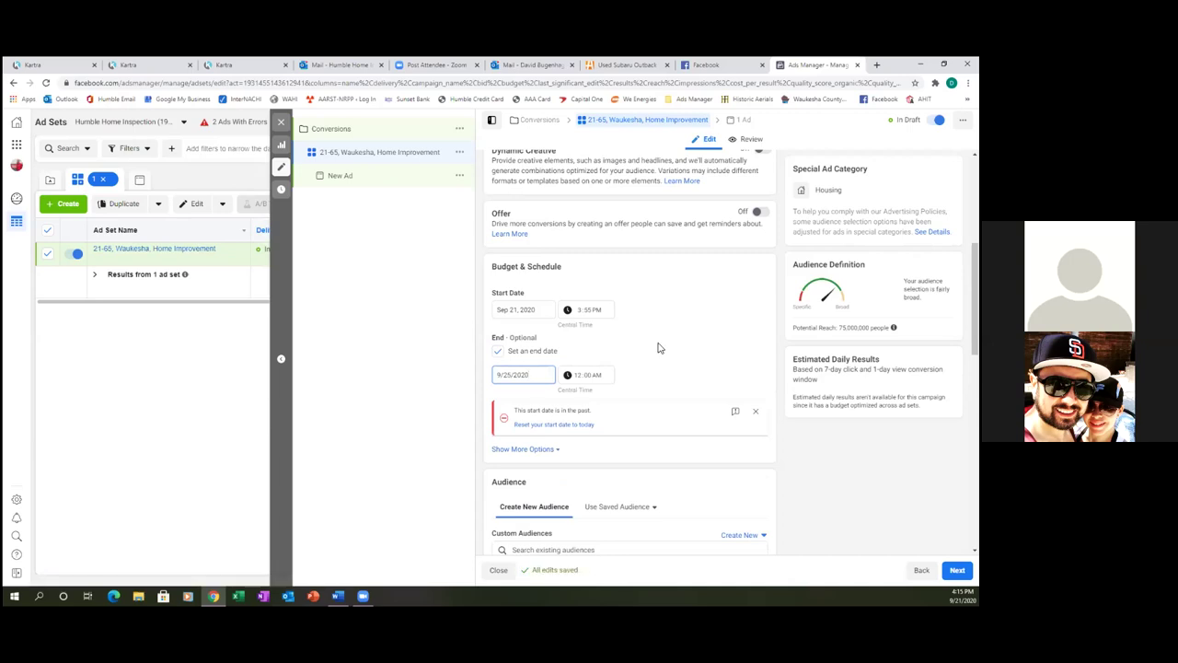
Step: Set the start time in the ad set's schedule to 4:55 PM
{"action": "left_click", "coordinate": [582, 311]}
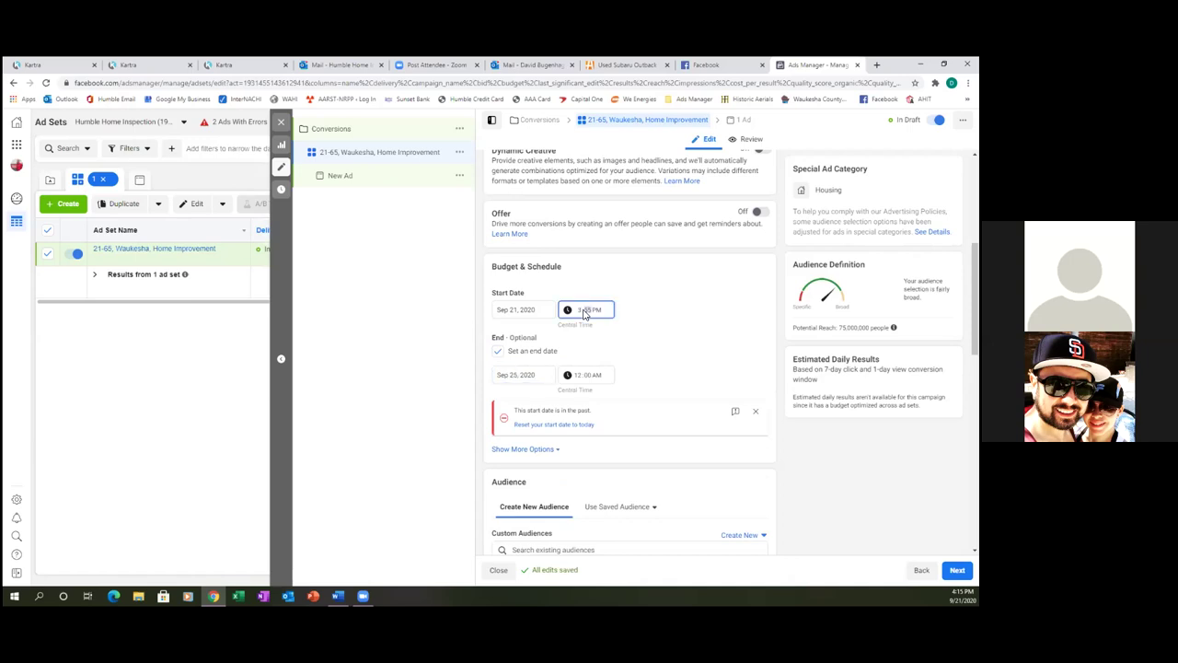
{"action": "left_click", "coordinate": [580, 313]}
{"action": "left_click", "coordinate": [628, 343]}
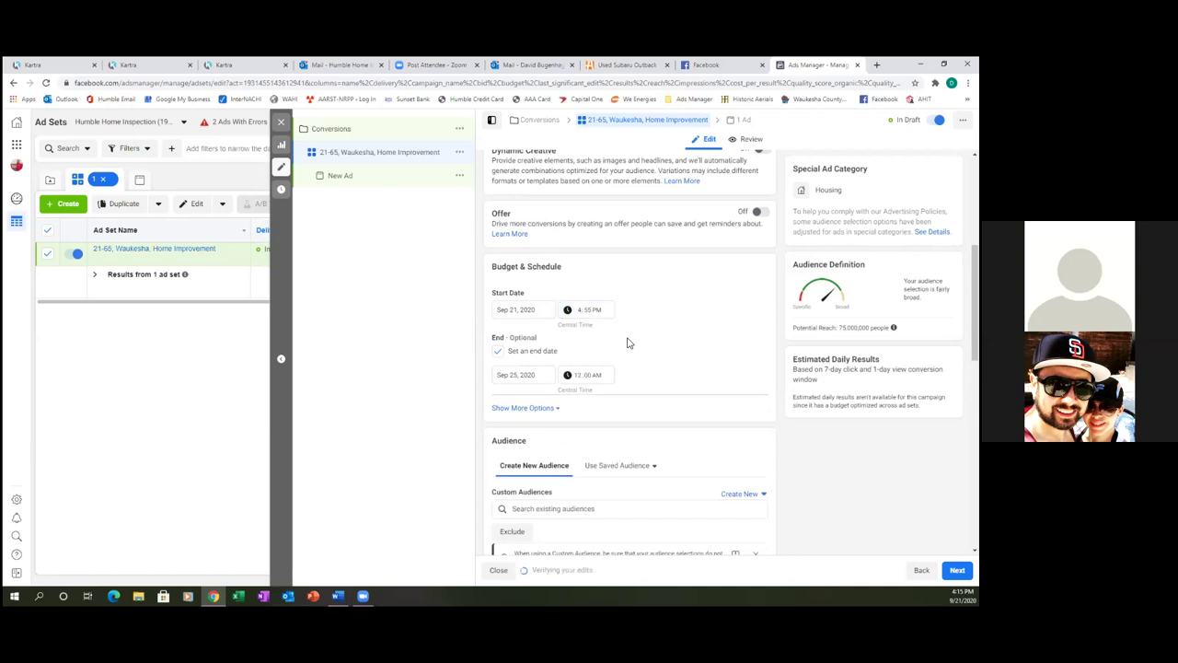
Step: Set the ad set's schedule to start on September 22, 2020 at 6:00 AM
{"action": "left_click", "coordinate": [531, 310]}
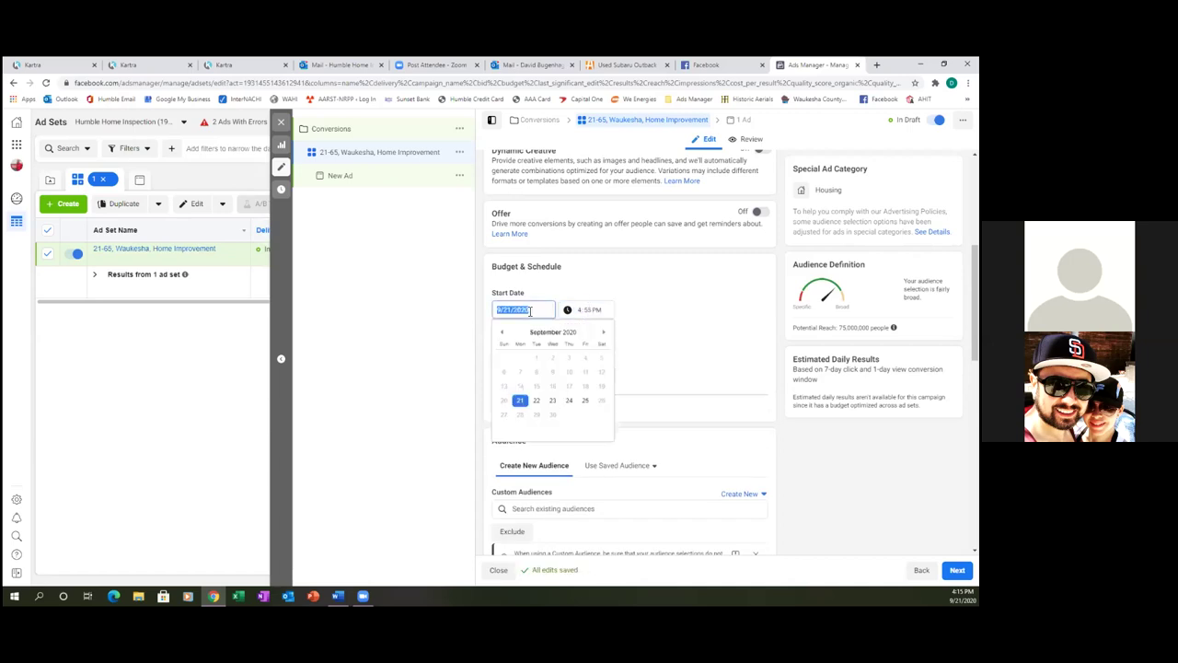
{"action": "left_click", "coordinate": [538, 406]}
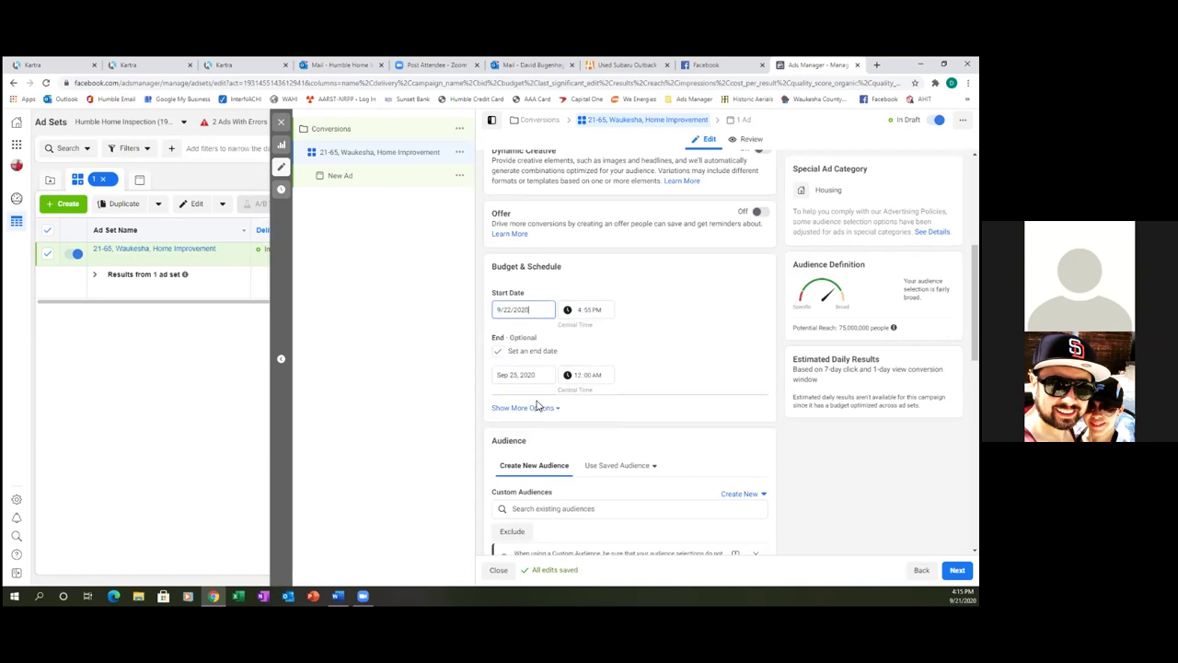
{"action": "left_click", "coordinate": [593, 313]}
{"action": "left_click", "coordinate": [580, 311]}
{"action": "key", "text": "Return"}
{"action": "left_click", "coordinate": [591, 313]}
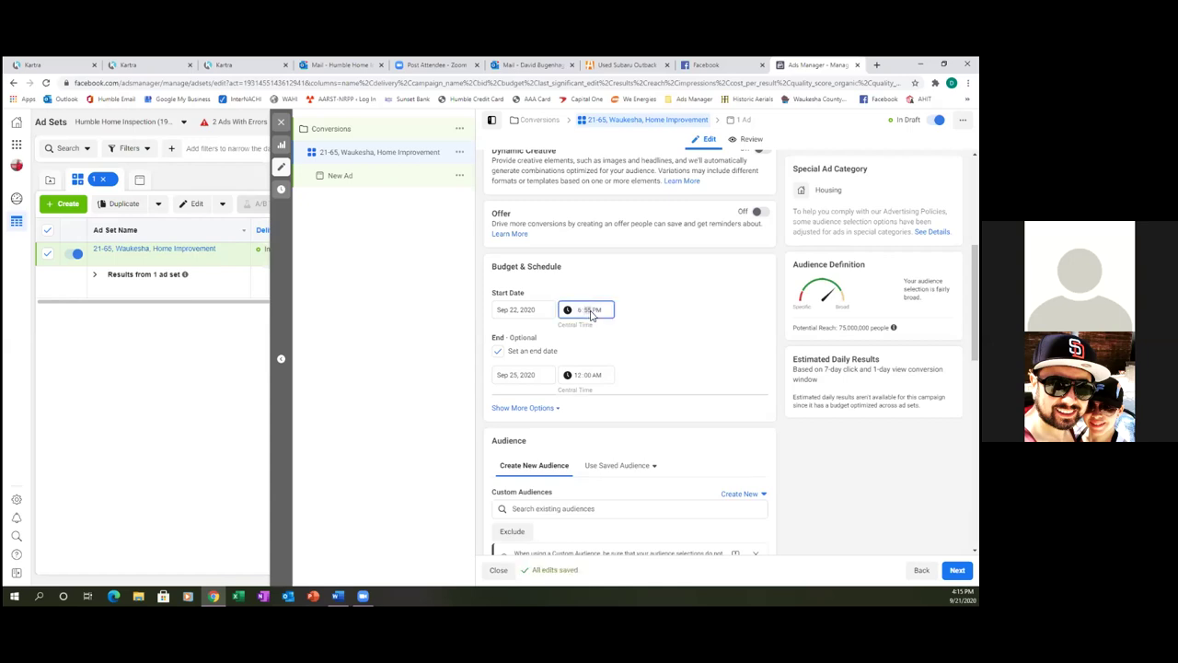
{"action": "type", "text": "00"}
Step: Try September 30, 2020 as the ad set's end date, and settle on September 29, 2020
{"action": "left_click", "coordinate": [512, 377]}
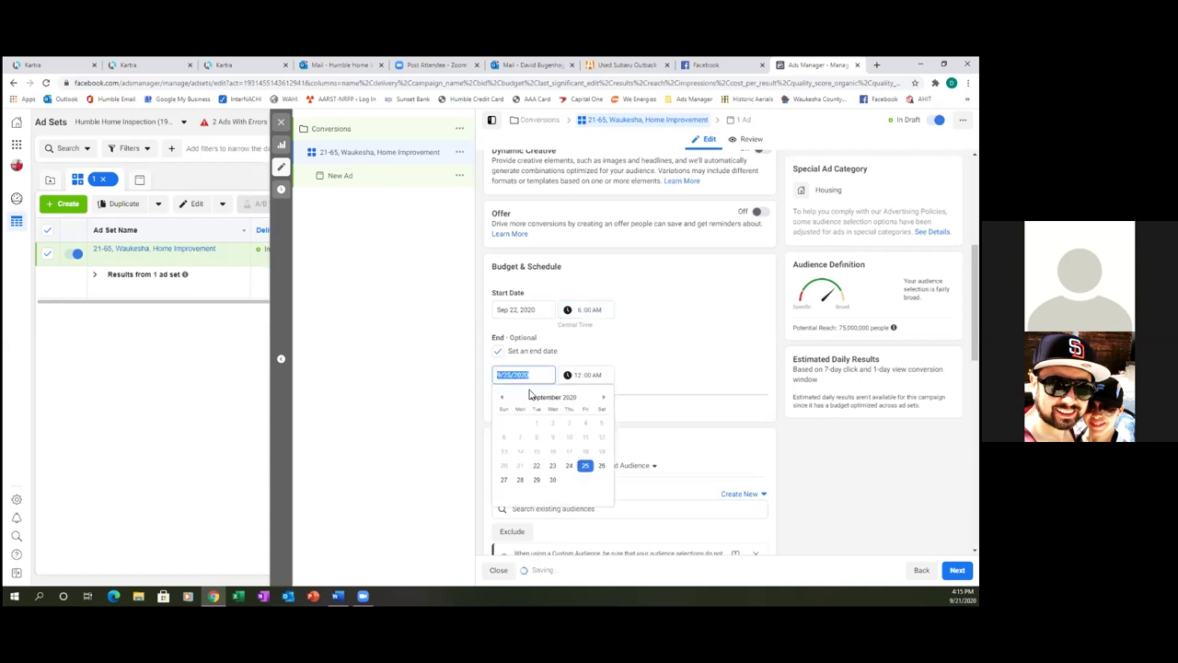
{"action": "left_click", "coordinate": [552, 479]}
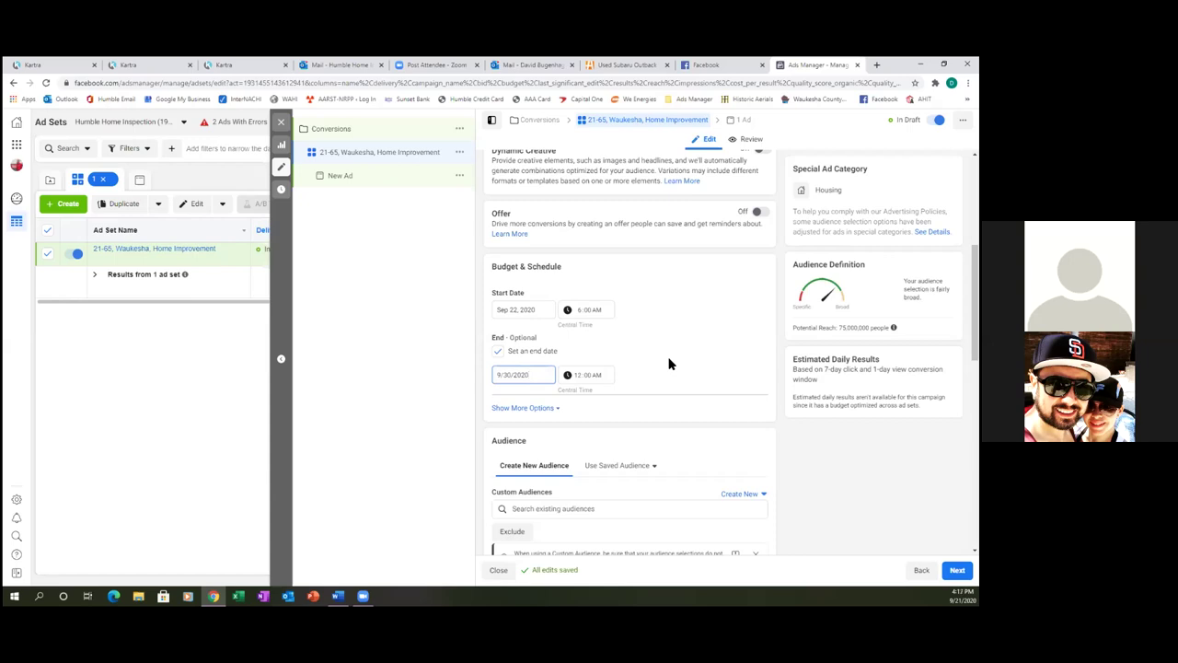
{"action": "left_click", "coordinate": [520, 375]}
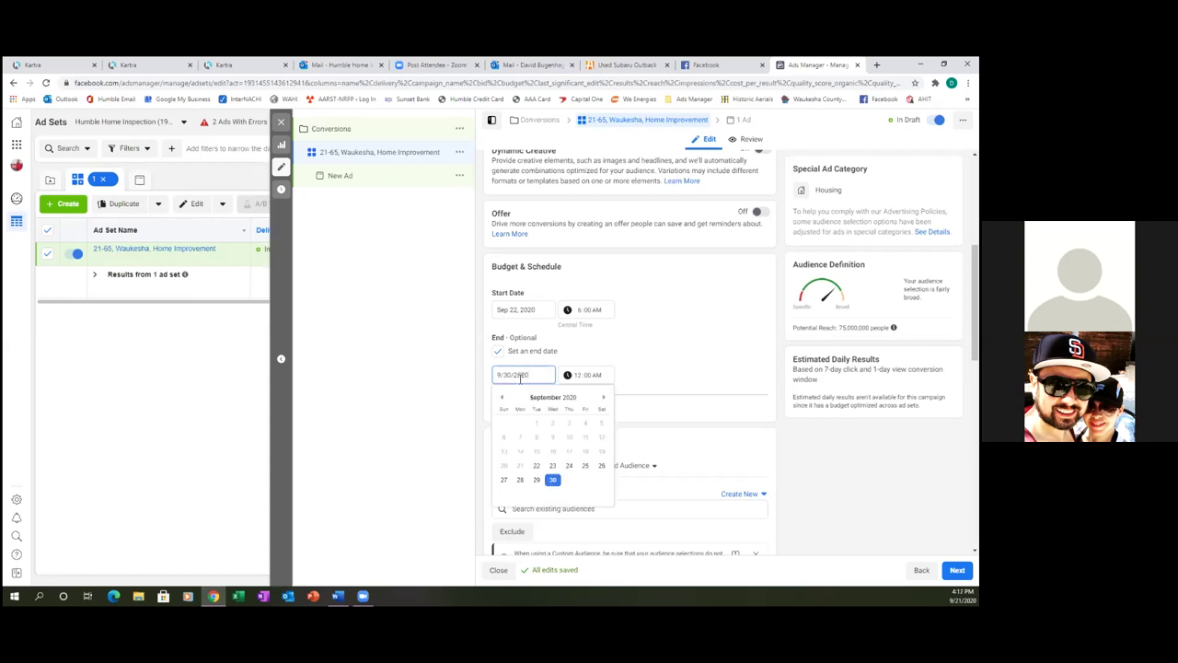
{"action": "left_click", "coordinate": [537, 480]}
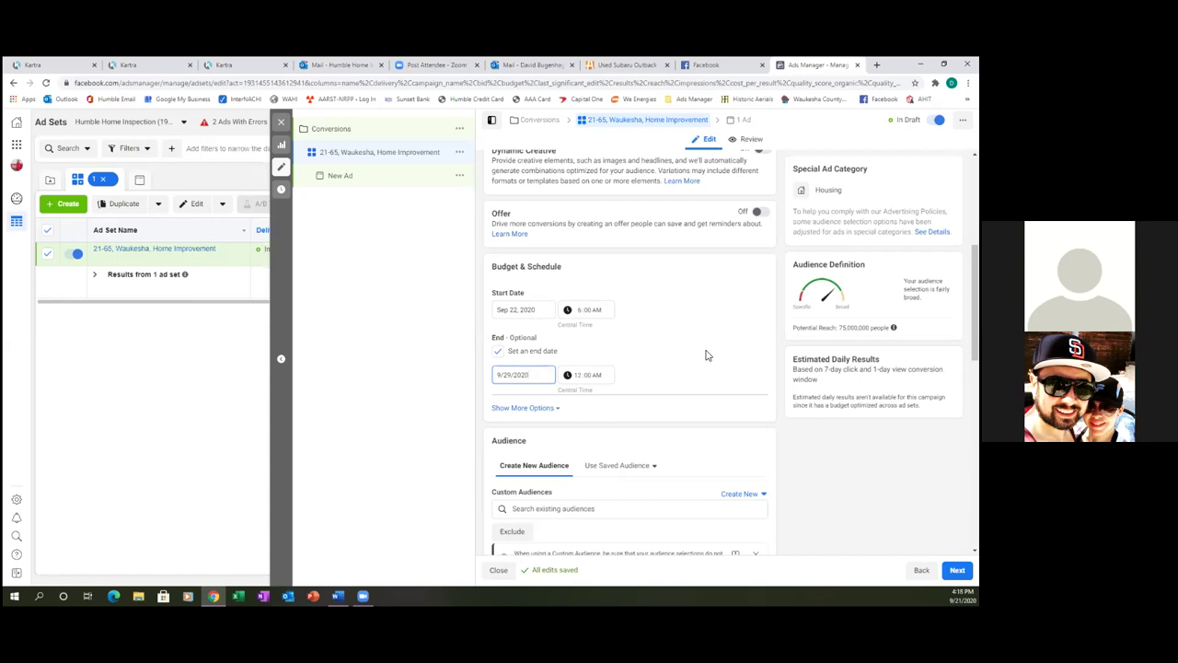
Step: Include the Landing Page Visitors (Only) custom audience in the ad set's audience
{"action": "scroll", "coordinate": [707, 356], "scroll_direction": "down", "scroll_amount": 3}
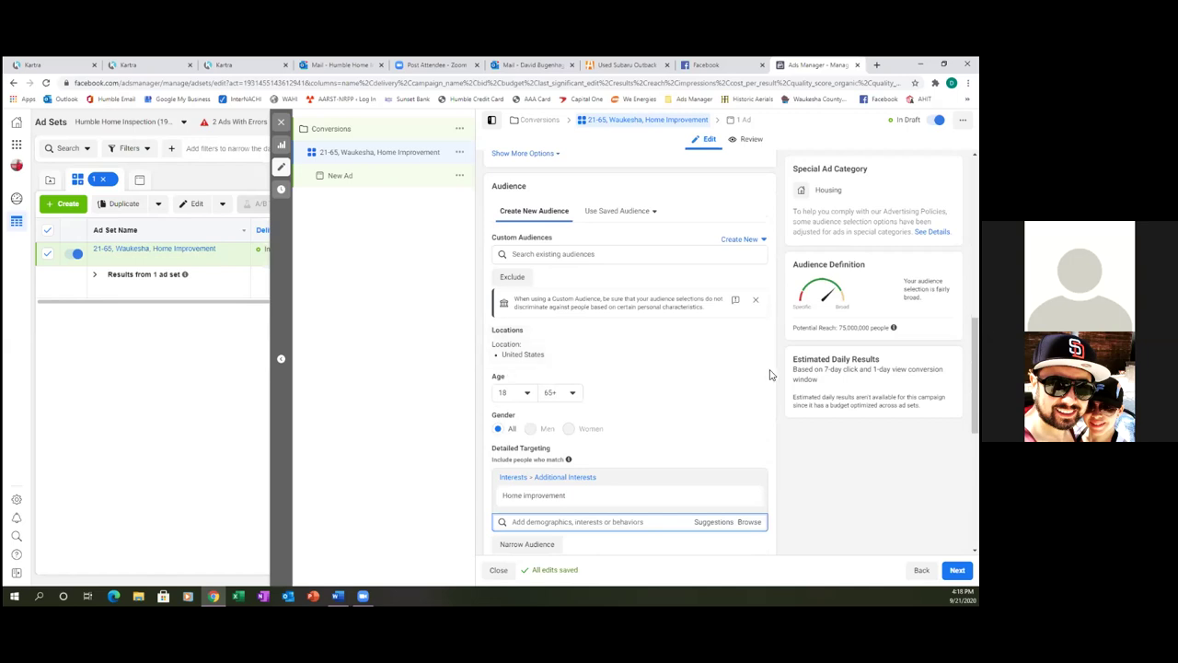
{"action": "left_click", "coordinate": [624, 255]}
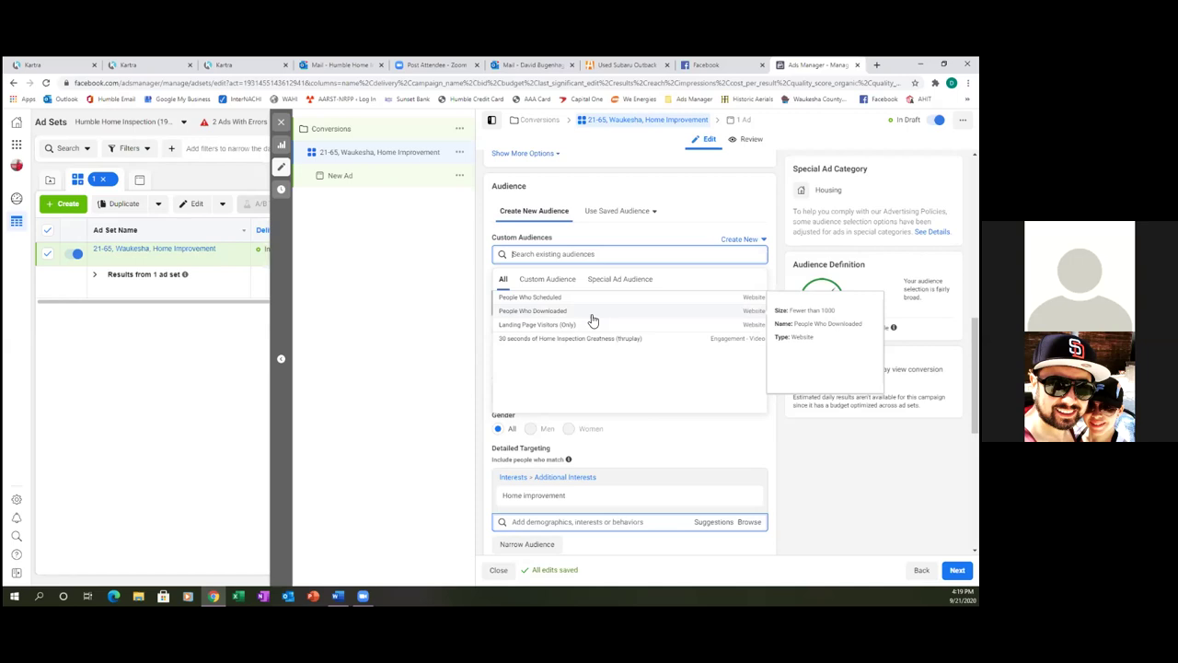
{"action": "left_click", "coordinate": [543, 330]}
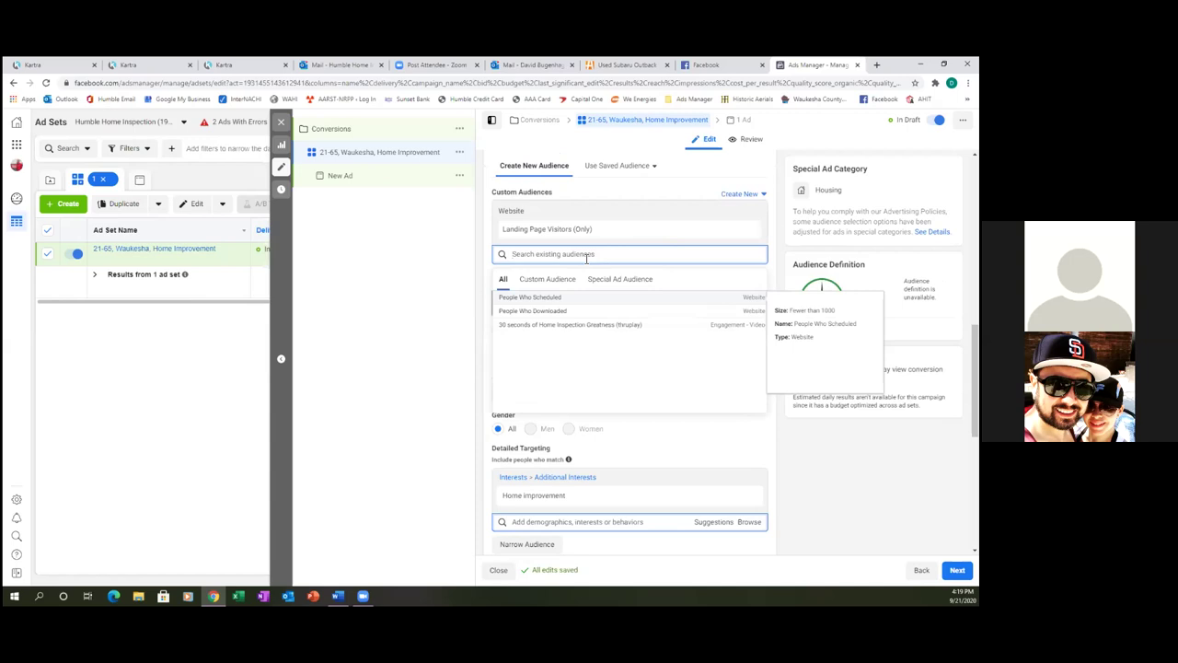
{"action": "left_click", "coordinate": [356, 266]}
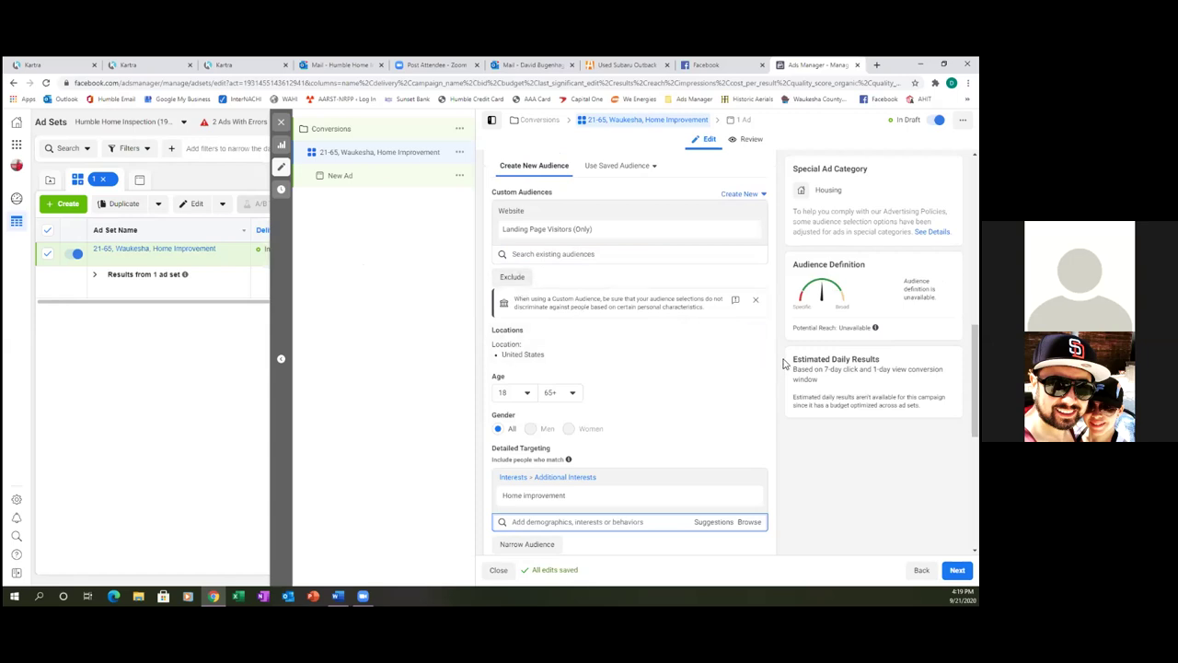
Step: Exclude the People Who Downloaded and People Who Scheduled custom audiences from the ad set's audience
{"action": "left_click", "coordinate": [509, 278]}
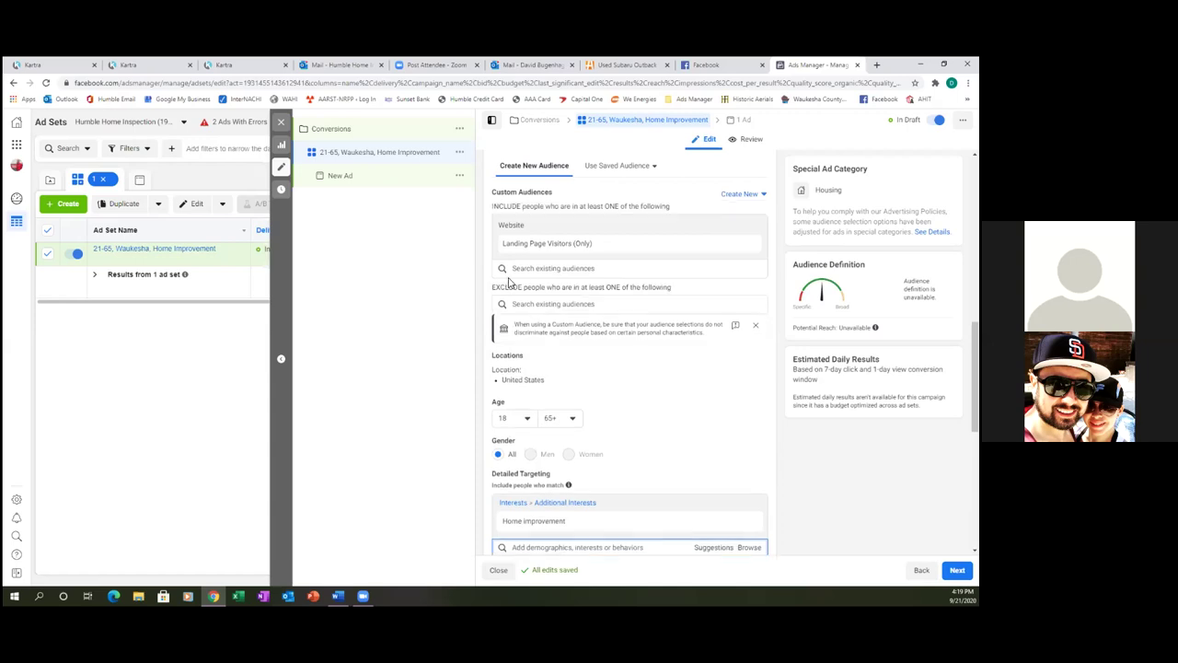
{"action": "left_click", "coordinate": [650, 307]}
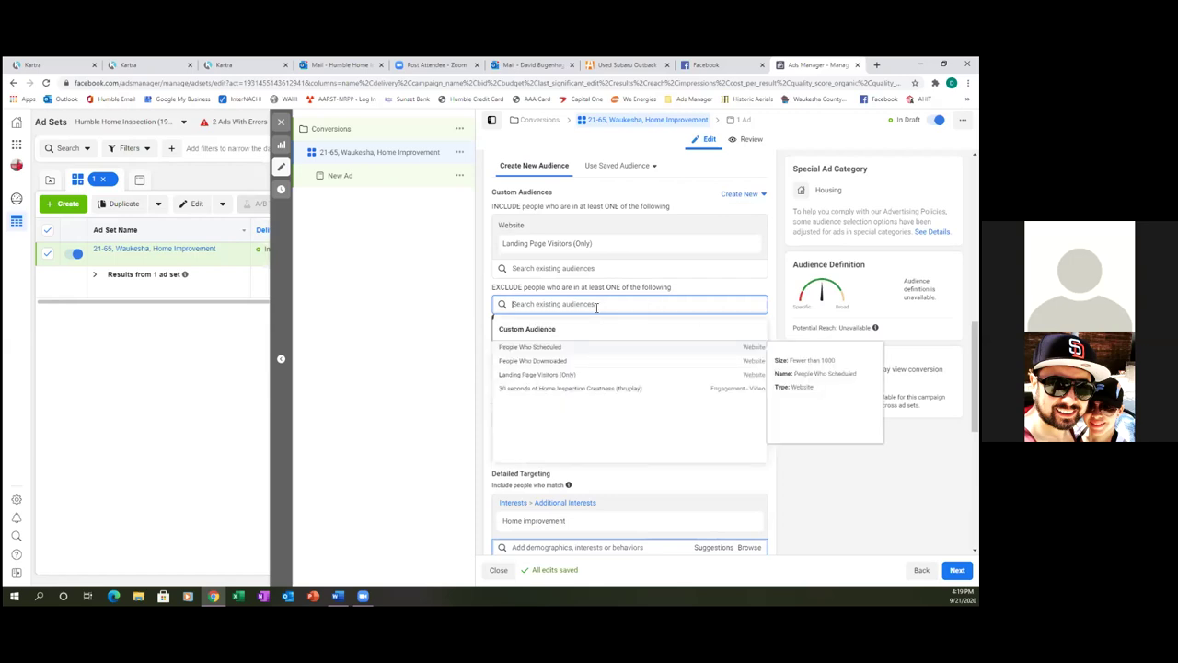
{"action": "left_click", "coordinate": [559, 361]}
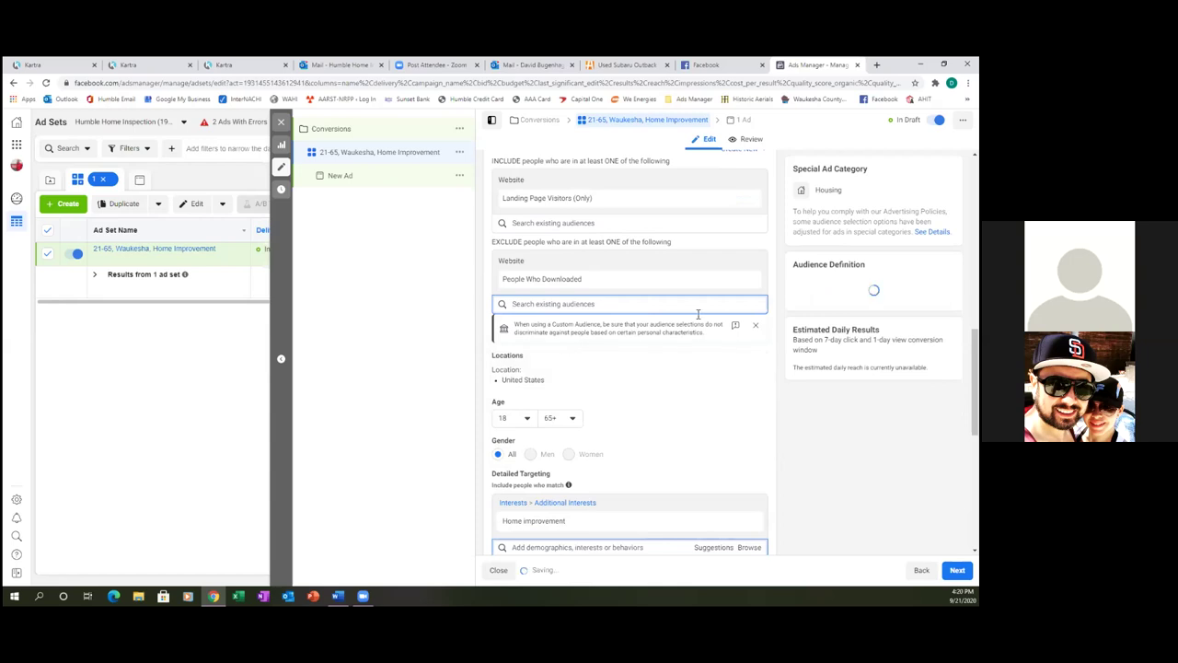
{"action": "left_click", "coordinate": [591, 306]}
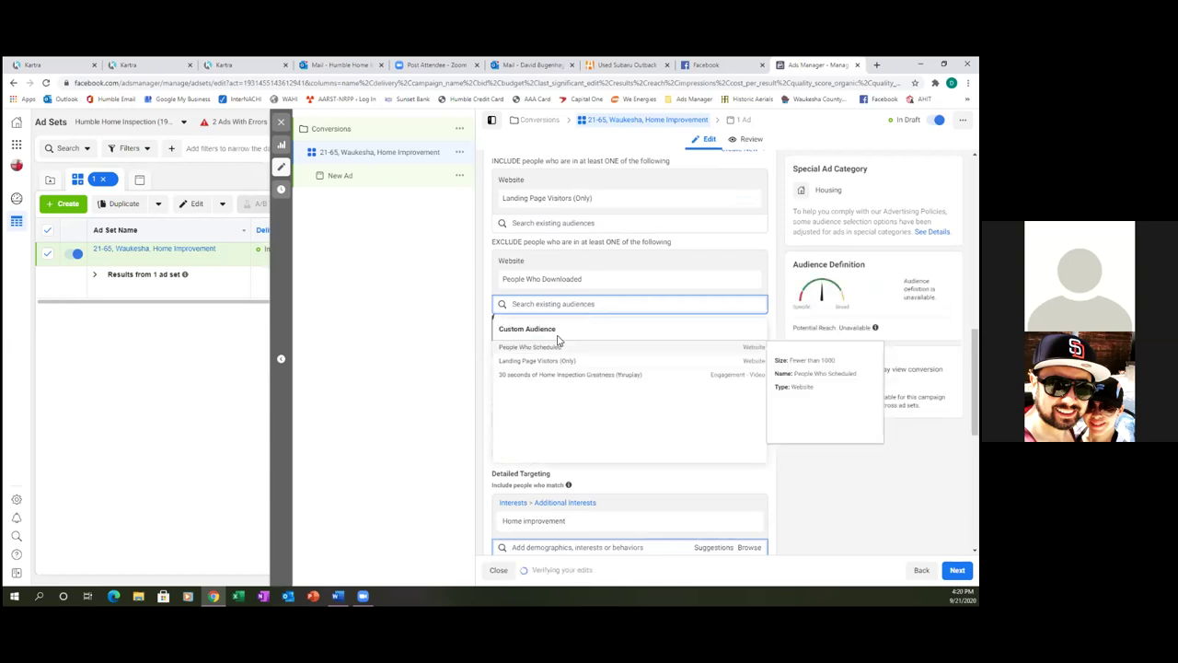
{"action": "key", "text": "Return"}
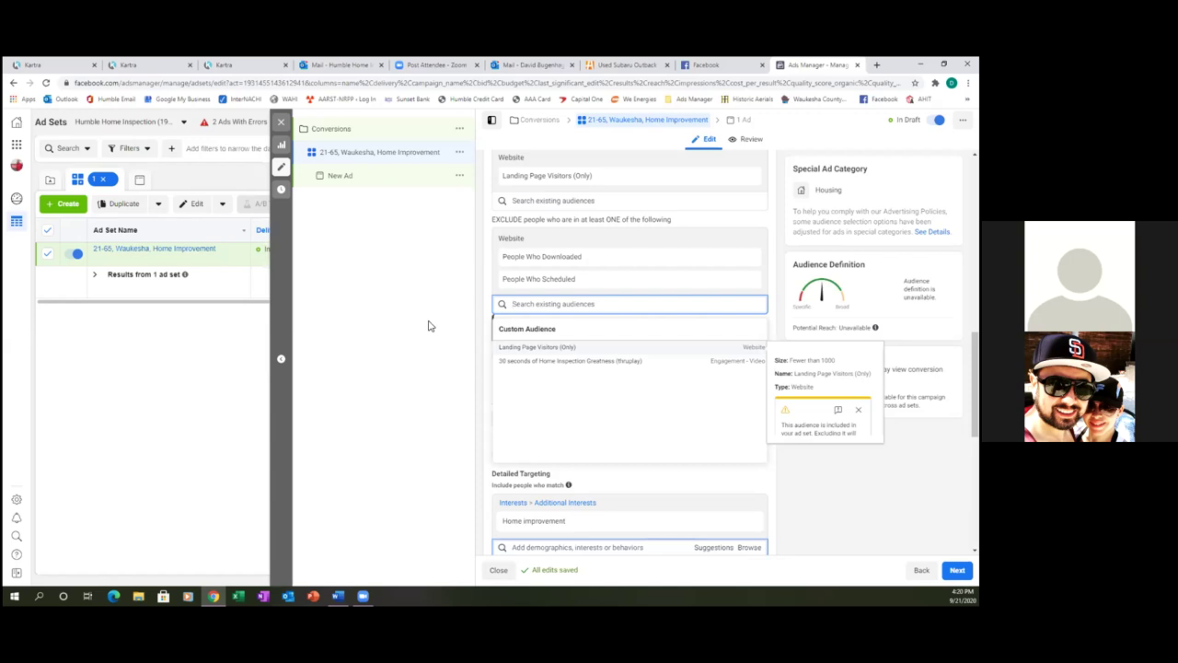
Step: Review the ad set's conversion event, schedule, and included and excluded custom audiences
{"action": "scroll", "coordinate": [501, 329], "scroll_direction": "up", "scroll_amount": 8}
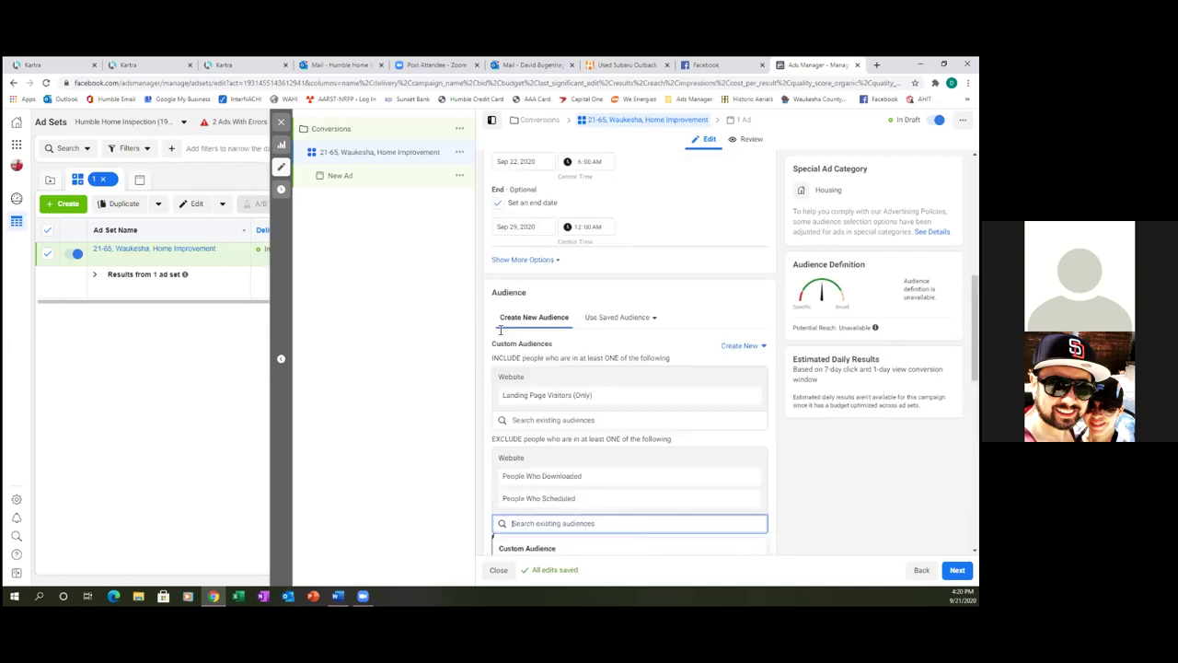
{"action": "scroll", "coordinate": [500, 330], "scroll_direction": "up", "scroll_amount": 3}
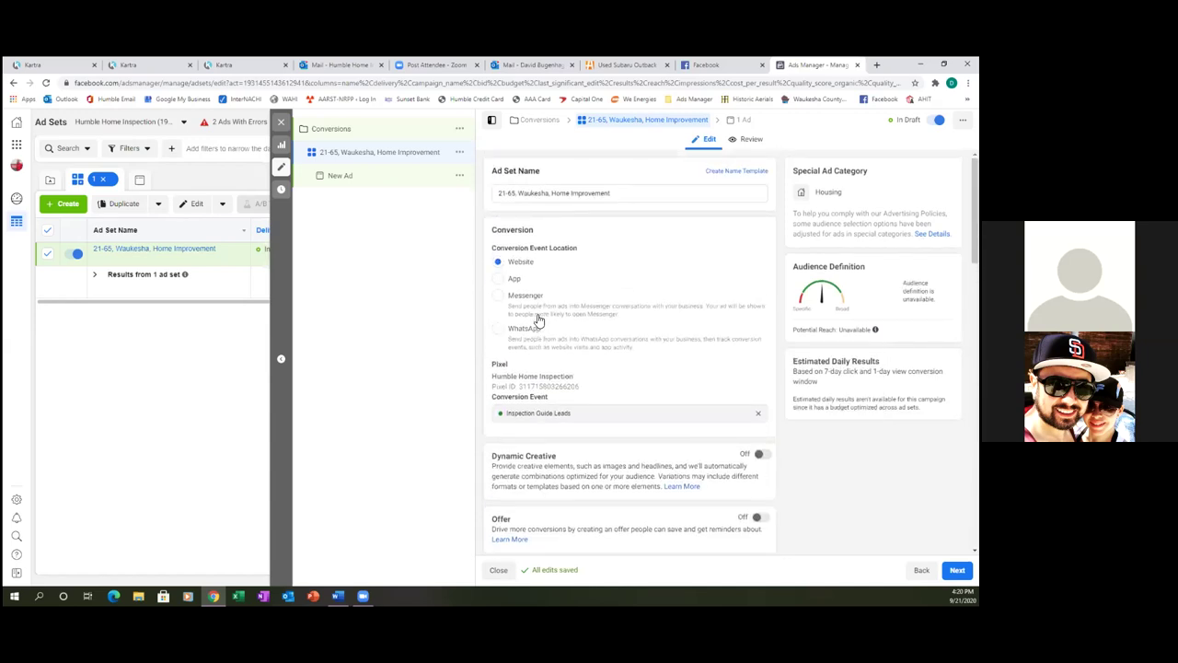
{"action": "scroll", "coordinate": [607, 291], "scroll_direction": "down", "scroll_amount": 3}
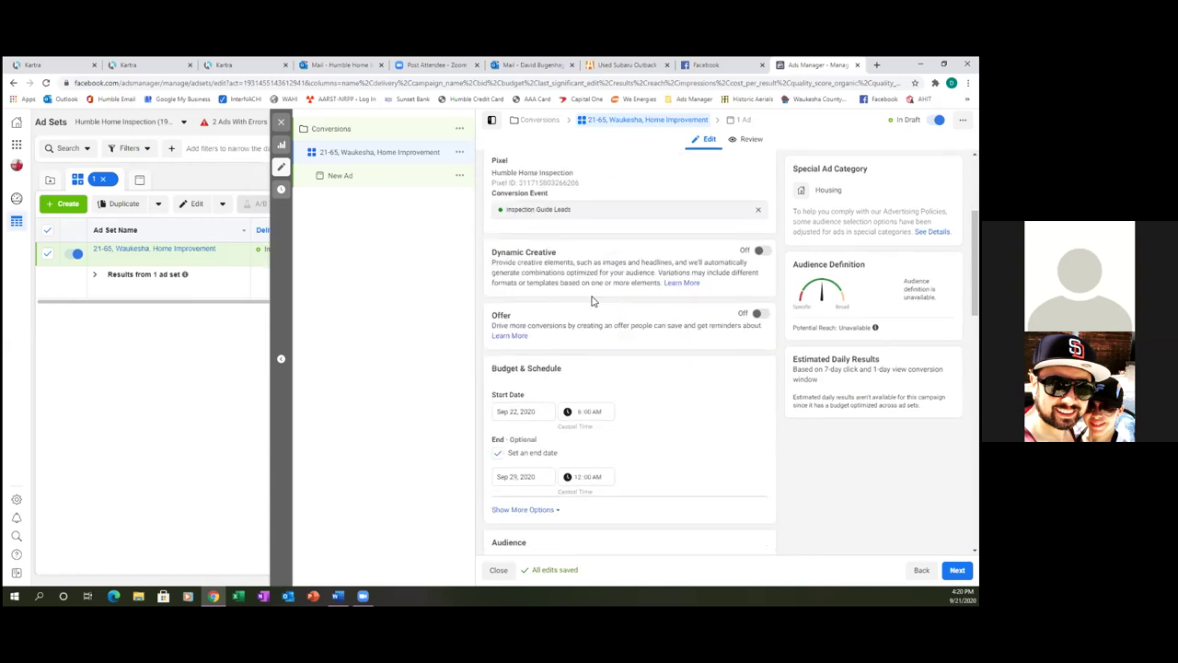
{"action": "scroll", "coordinate": [717, 384], "scroll_direction": "down", "scroll_amount": 2}
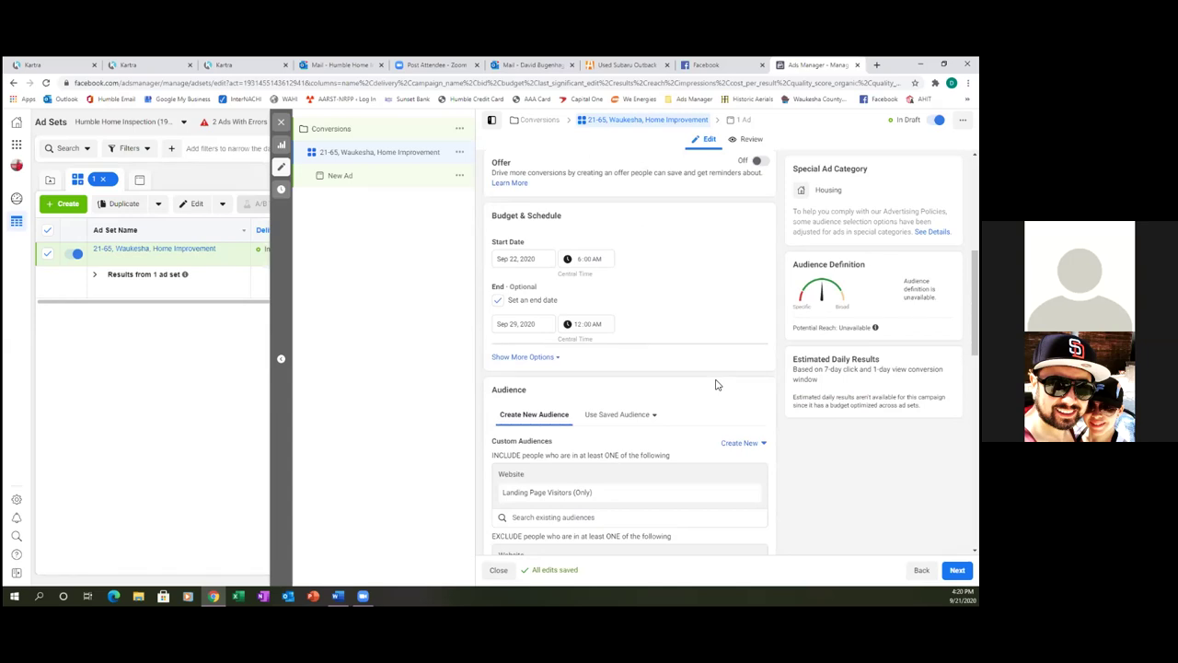
{"action": "scroll", "coordinate": [717, 384], "scroll_direction": "down", "scroll_amount": 2}
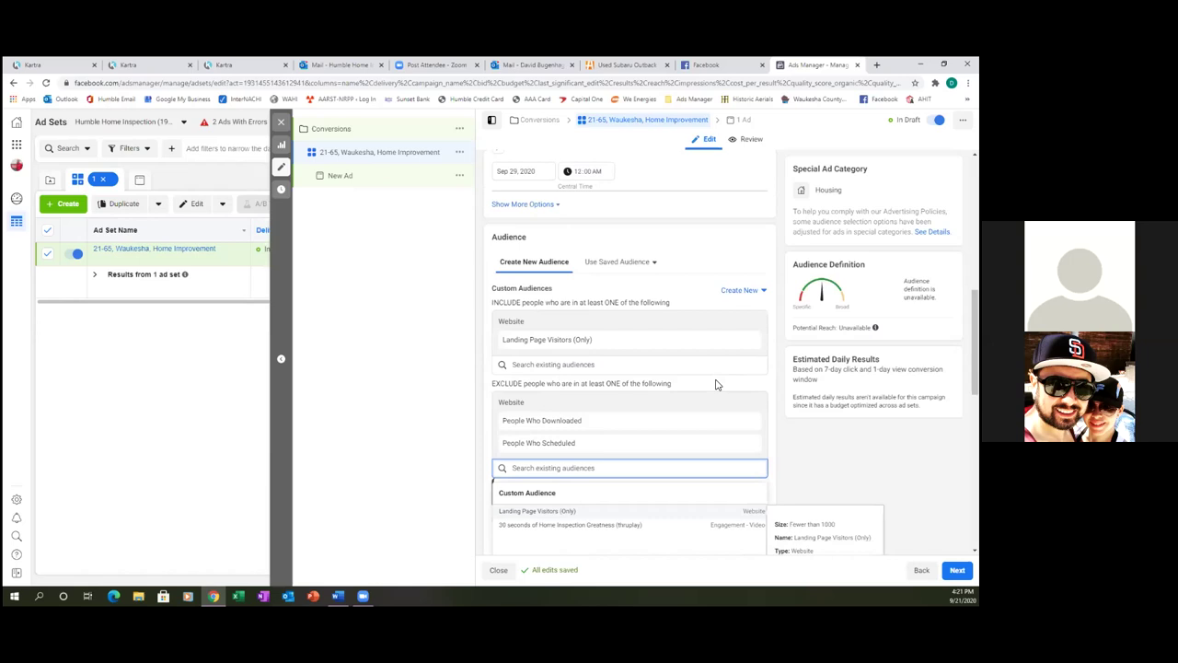
{"action": "scroll", "coordinate": [717, 384], "scroll_direction": "down", "scroll_amount": 1}
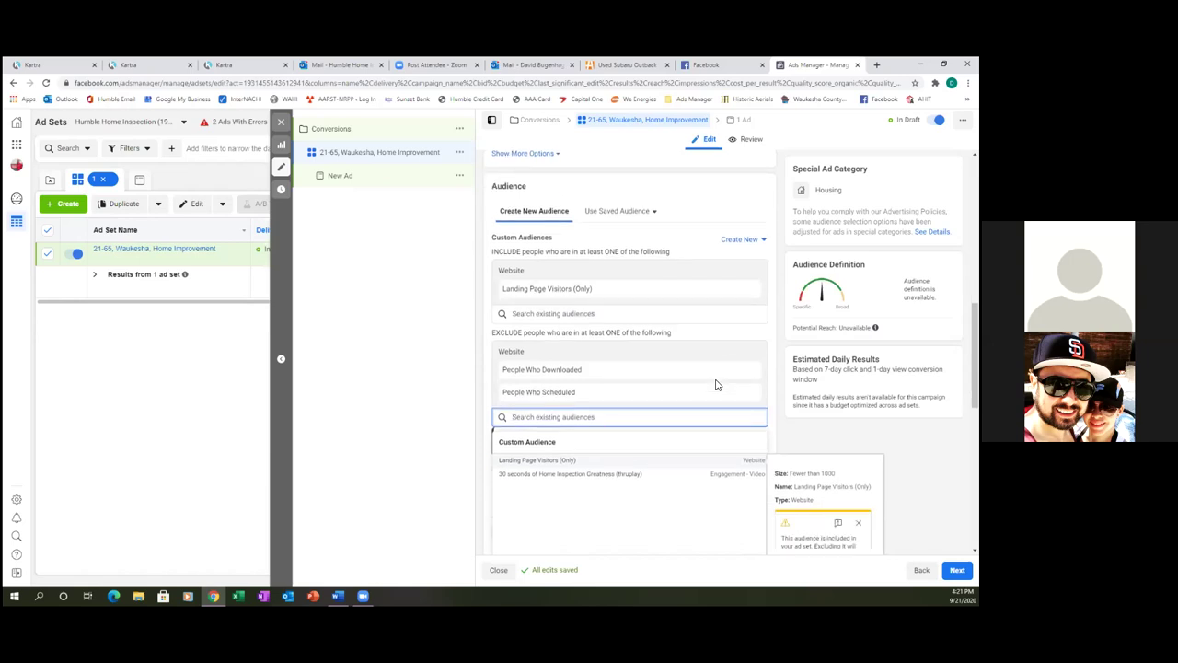
{"action": "left_click", "coordinate": [465, 380]}
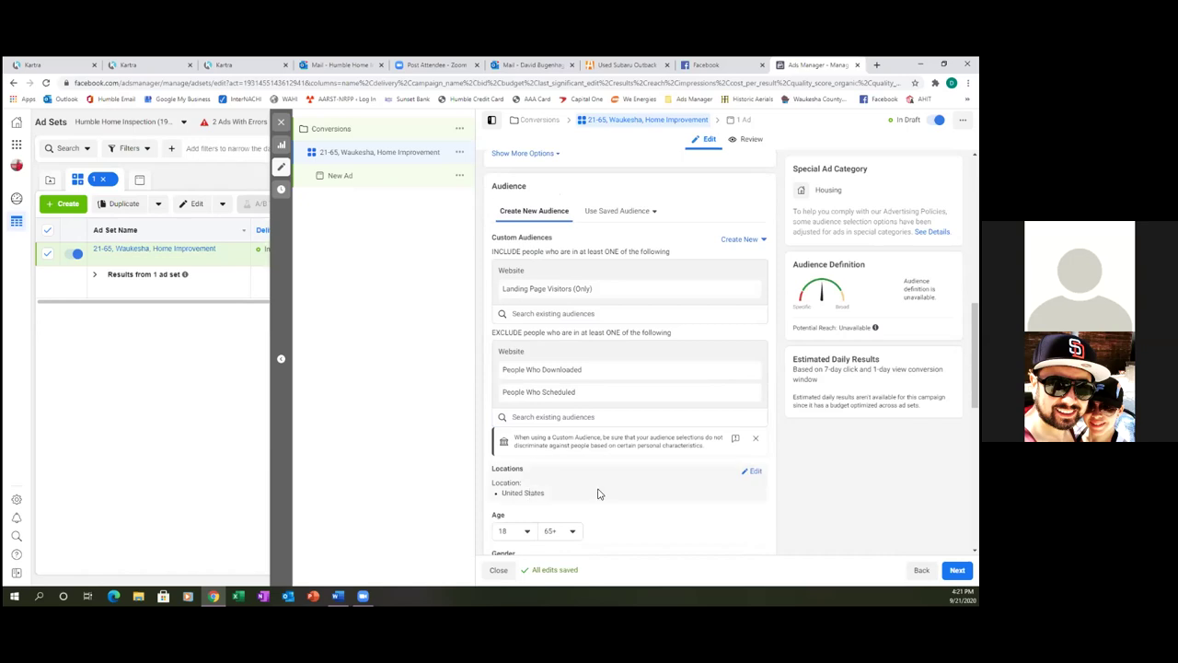
Step: Replace United States with Waukesha County, Wisconsin in the ad set's locations, and target people living in this location
{"action": "left_click", "coordinate": [754, 472]}
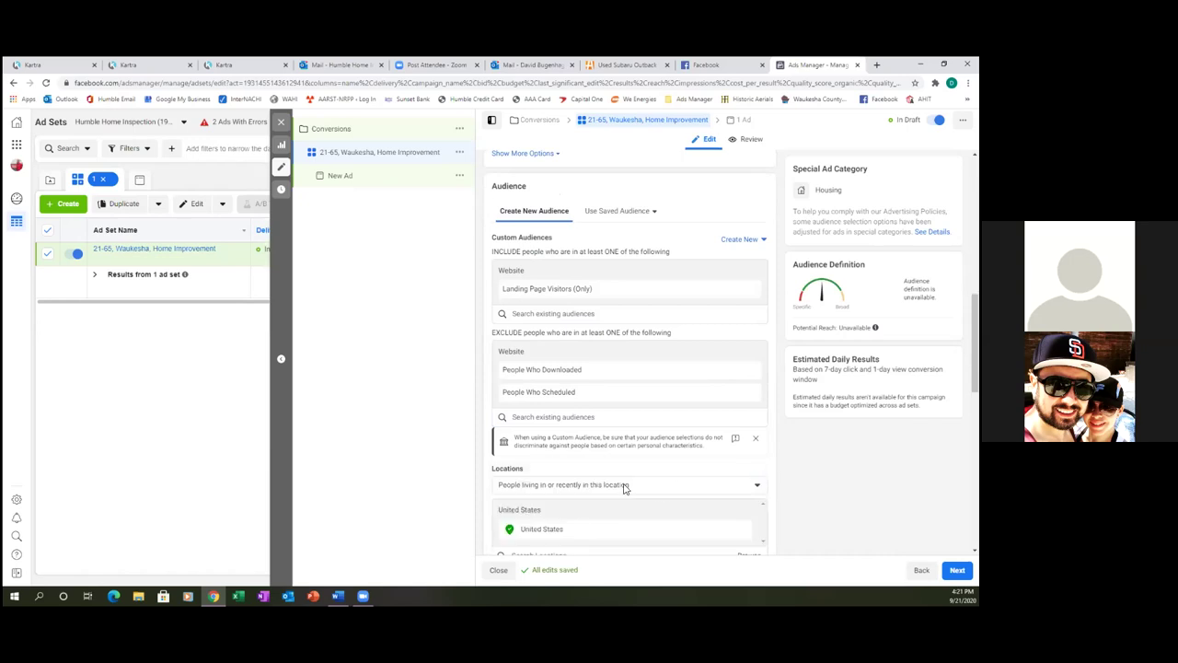
{"action": "scroll", "coordinate": [612, 488], "scroll_direction": "down", "scroll_amount": 1}
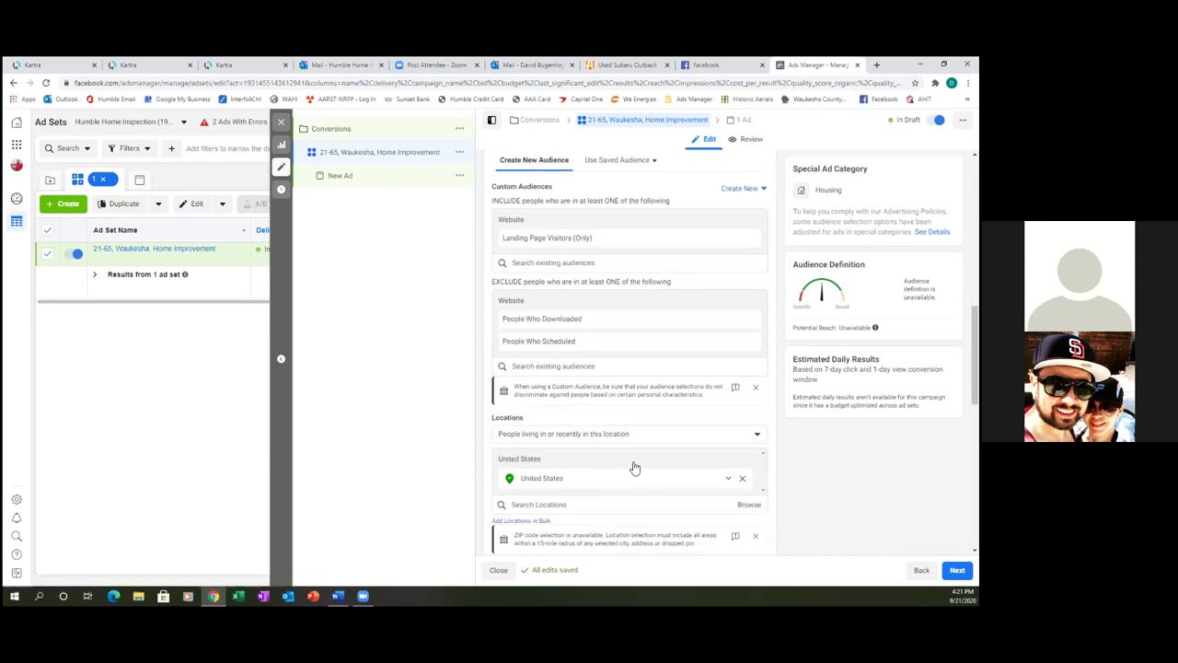
{"action": "left_click", "coordinate": [739, 477]}
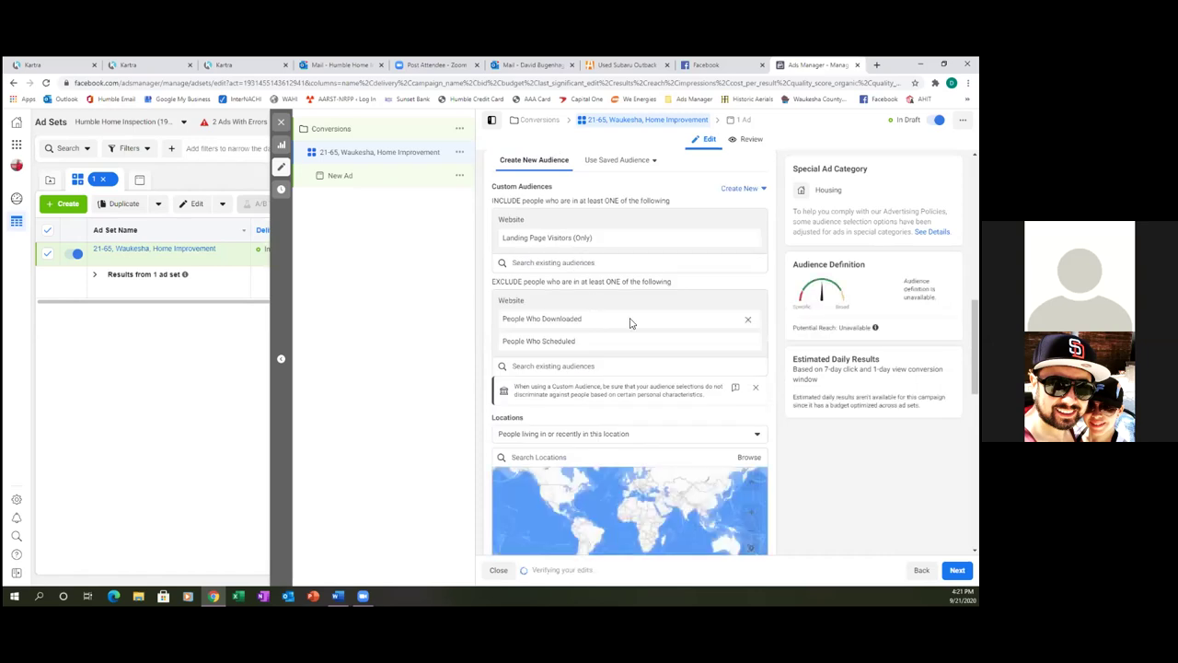
{"action": "left_click", "coordinate": [569, 458]}
{"action": "type", "text": "waukesha, wi"}
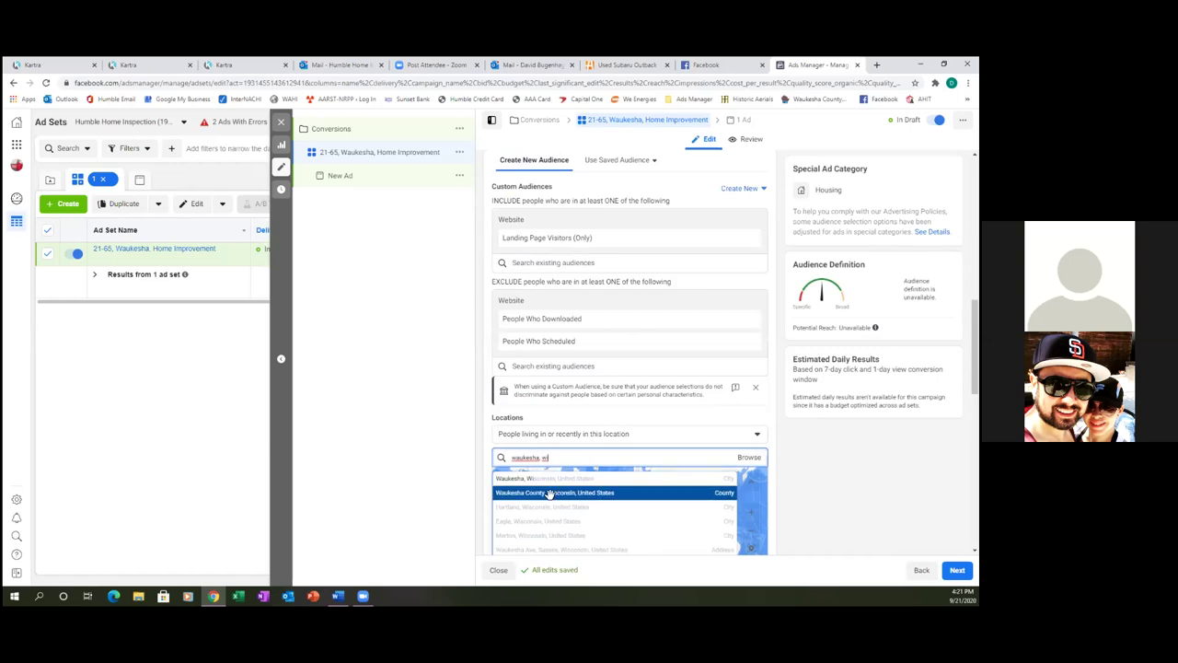
{"action": "left_click", "coordinate": [552, 495]}
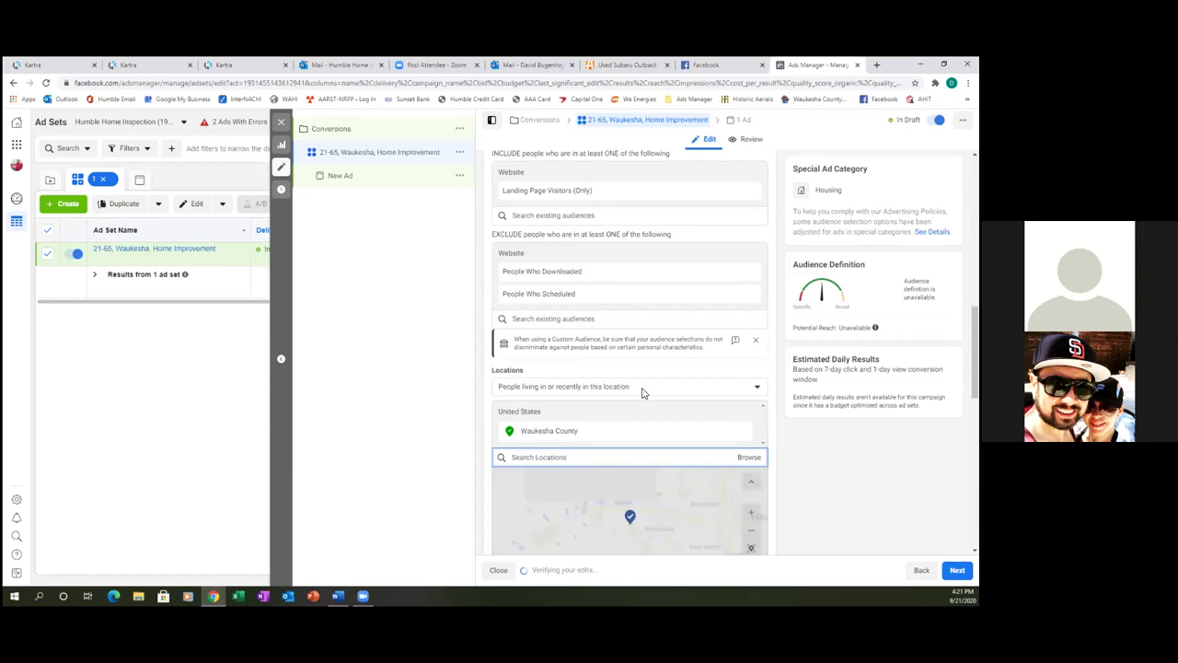
{"action": "left_click", "coordinate": [644, 387]}
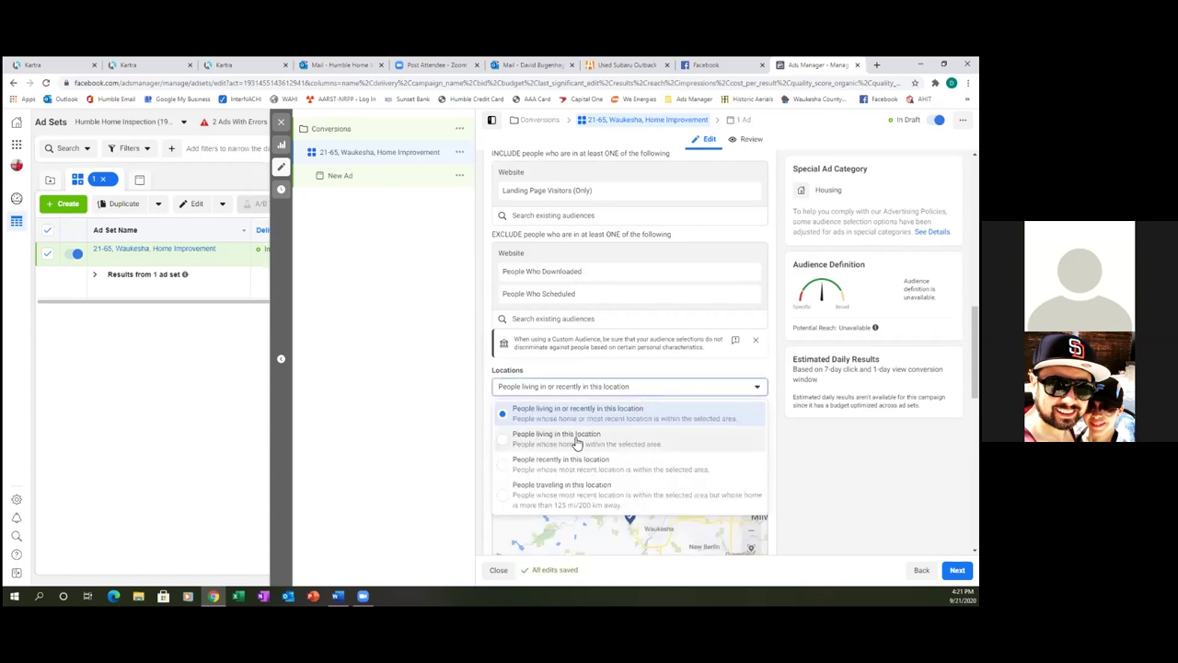
{"action": "left_click", "coordinate": [611, 440]}
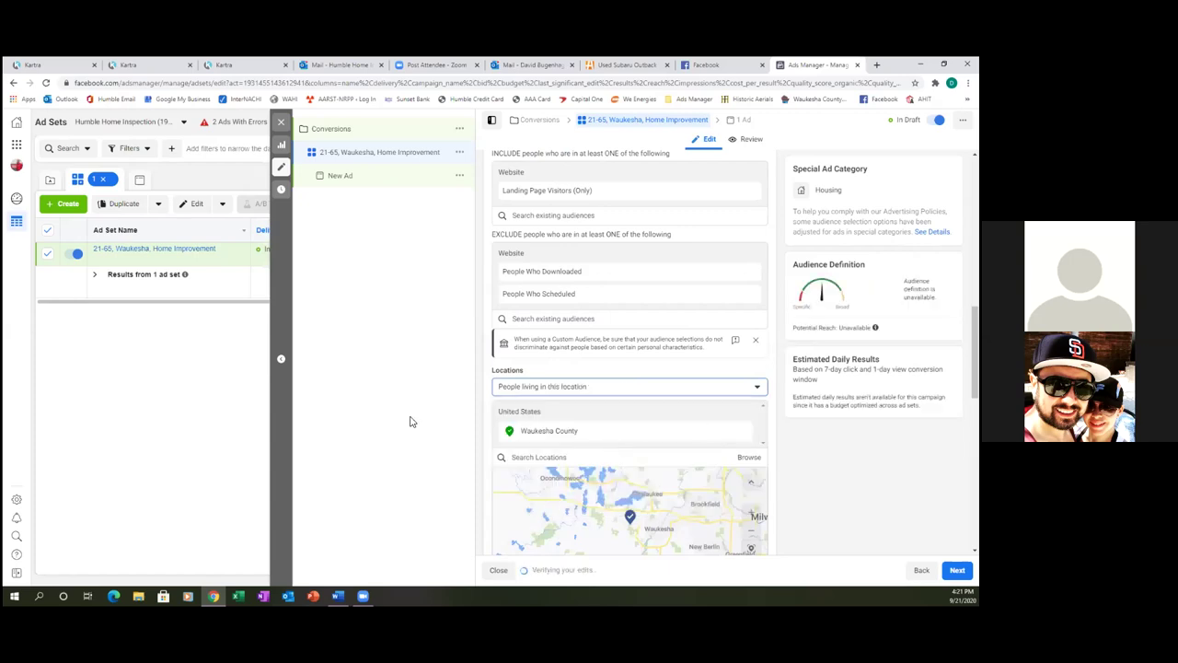
Step: Check which minimum age options are available for the ad set's audience
{"action": "scroll", "coordinate": [746, 470], "scroll_direction": "down", "scroll_amount": 3}
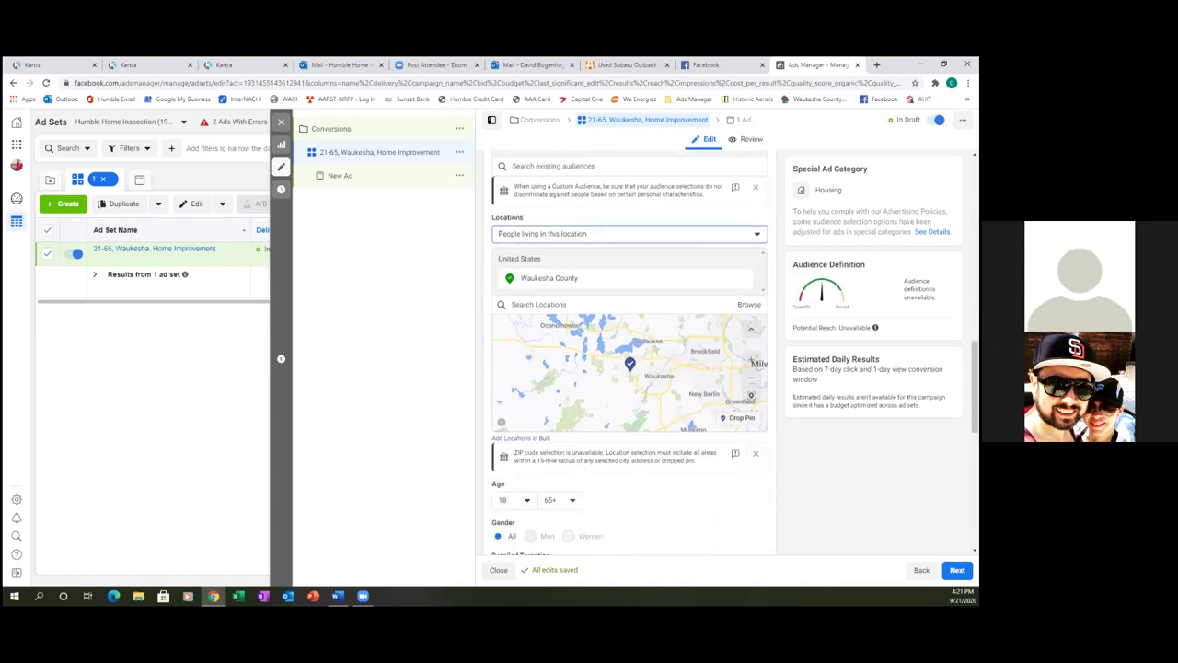
{"action": "left_click", "coordinate": [530, 504]}
{"action": "left_click", "coordinate": [529, 501]}
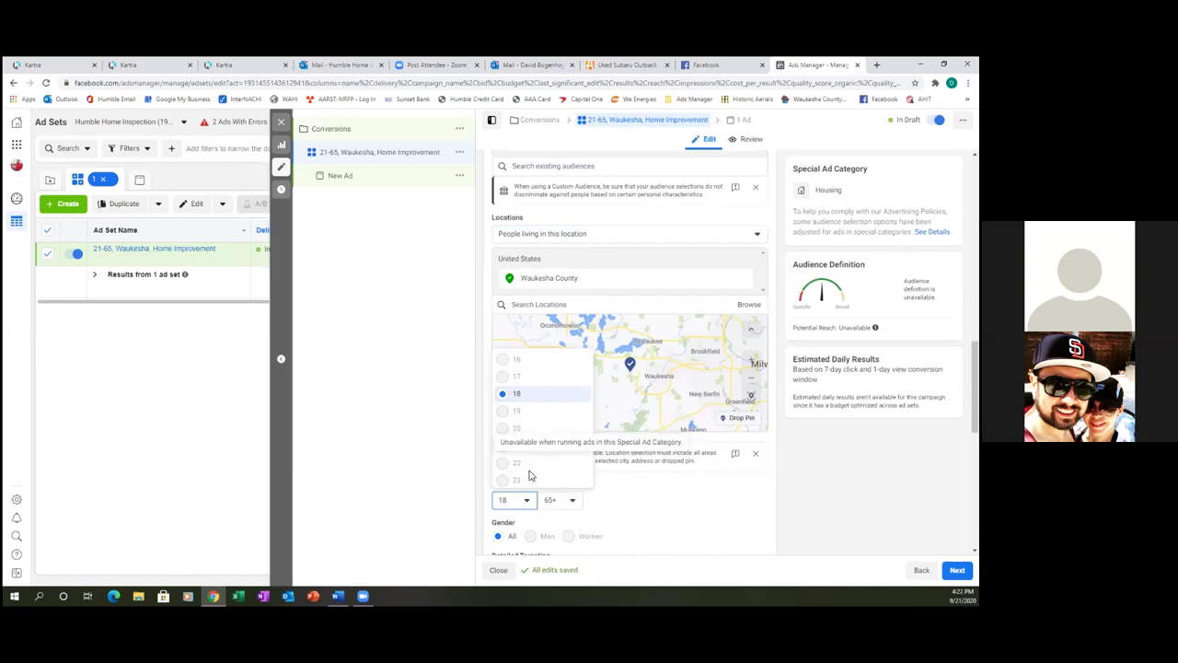
{"action": "left_click", "coordinate": [640, 493]}
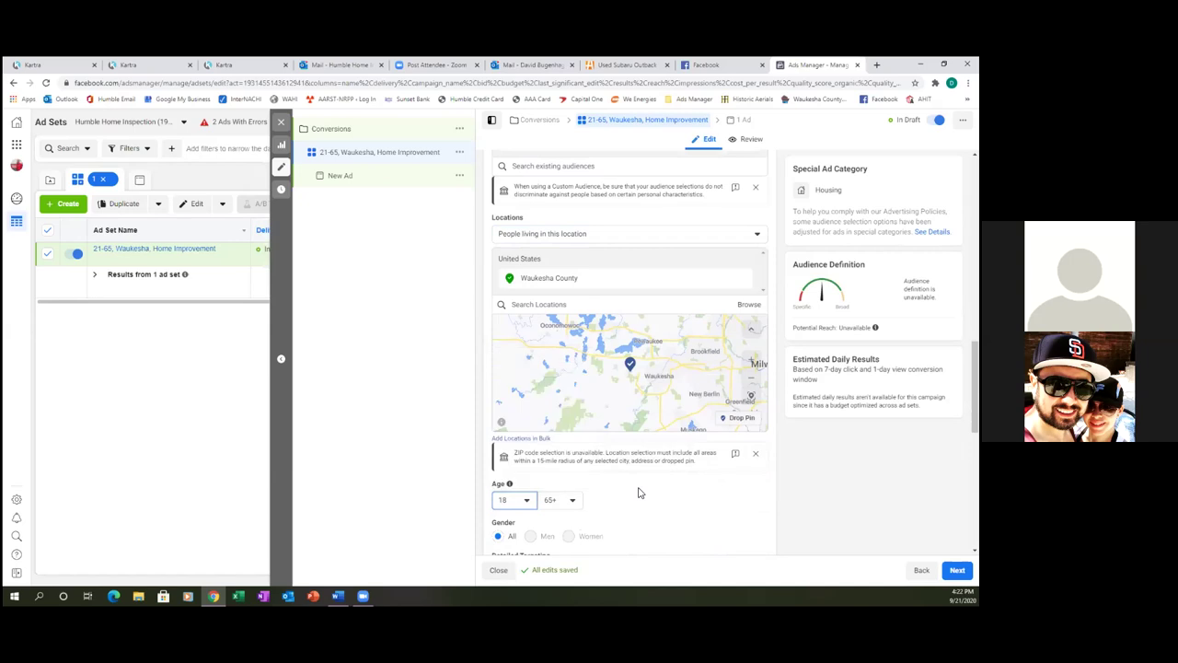
Step: Show the additional audience options and set the audience's language to English (All)
{"action": "scroll", "coordinate": [639, 493], "scroll_direction": "down", "scroll_amount": 1}
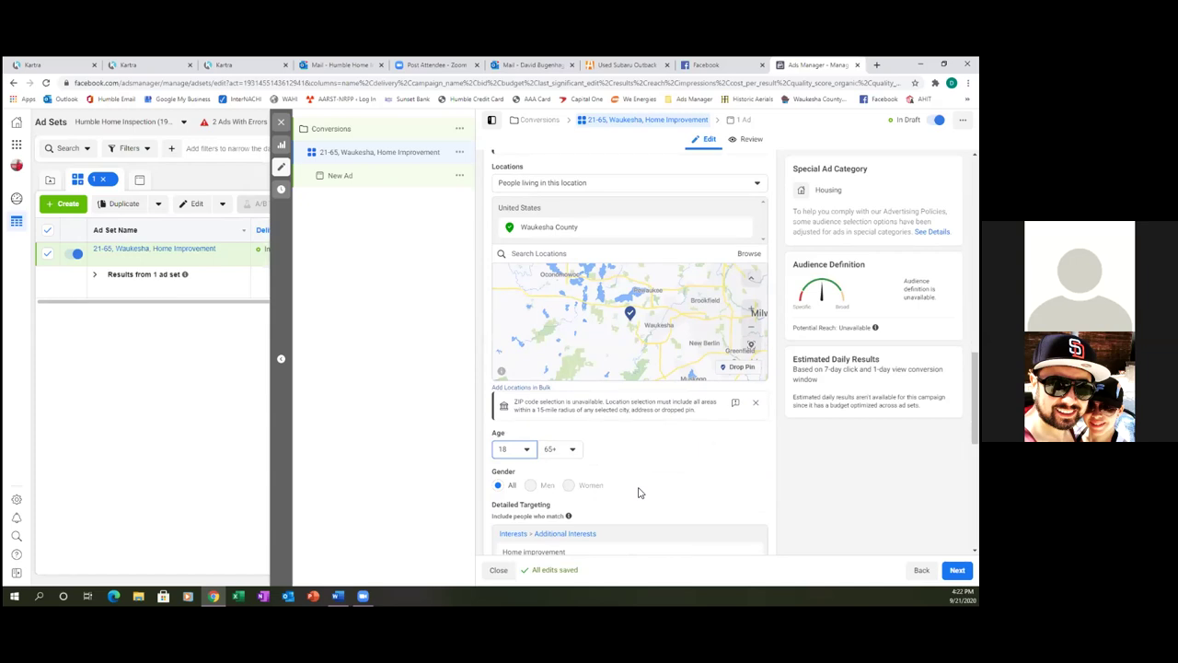
{"action": "scroll", "coordinate": [640, 493], "scroll_direction": "down", "scroll_amount": 2}
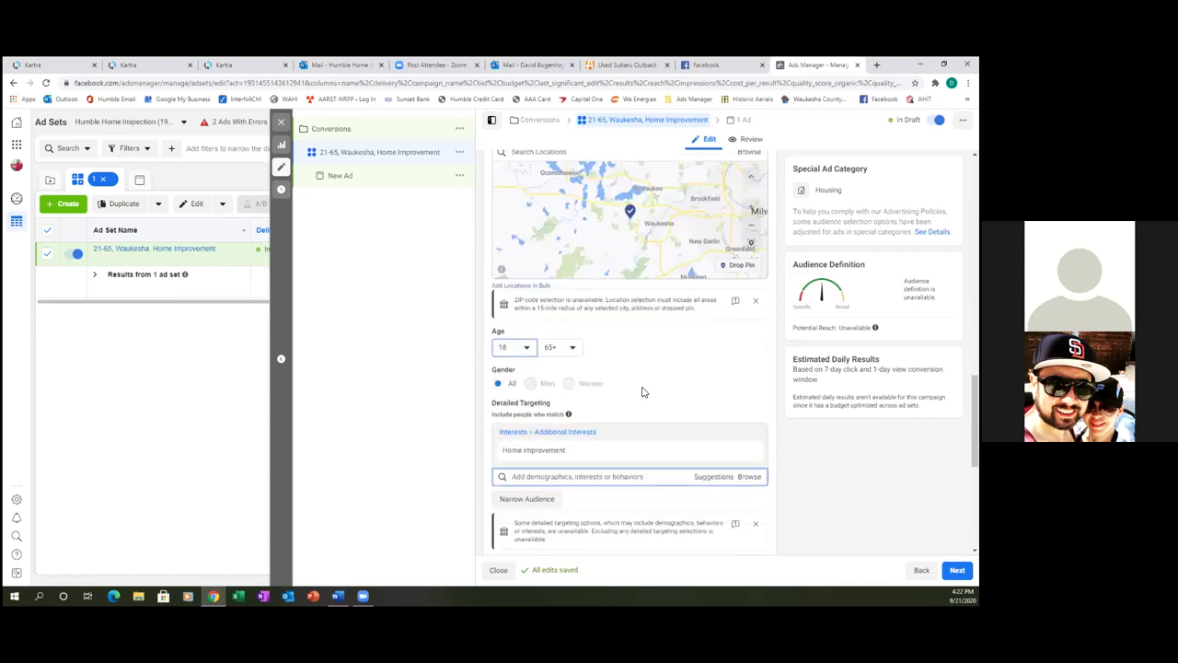
{"action": "scroll", "coordinate": [643, 392], "scroll_direction": "down", "scroll_amount": 1}
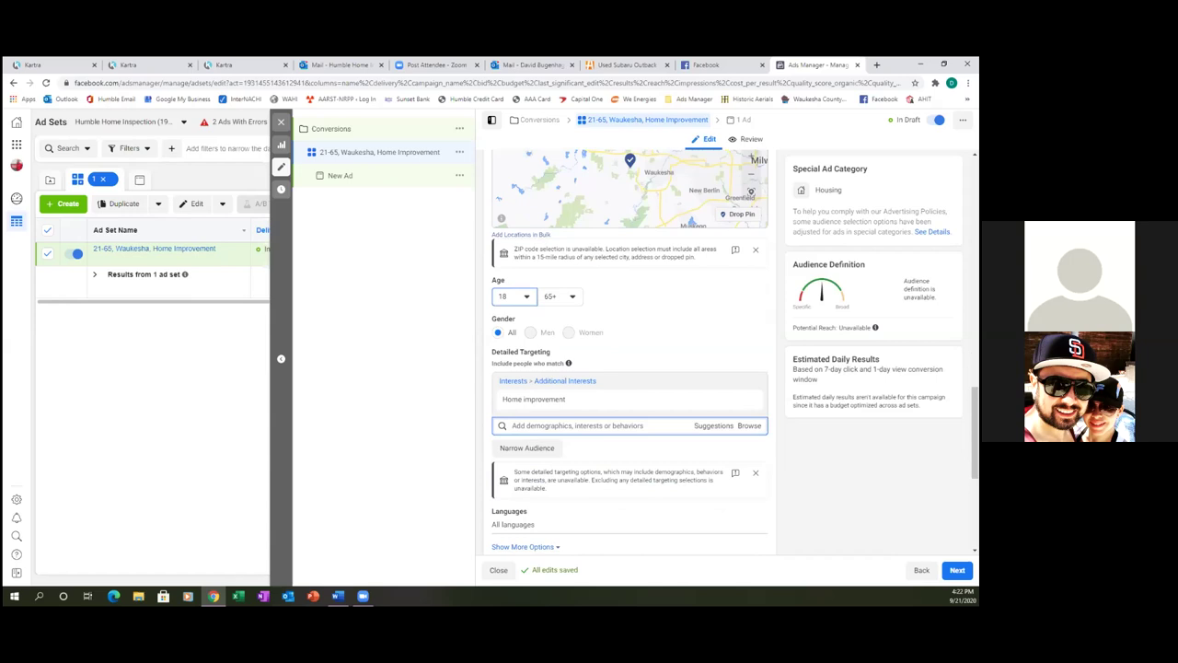
{"action": "scroll", "coordinate": [630, 368], "scroll_direction": "down", "scroll_amount": 3}
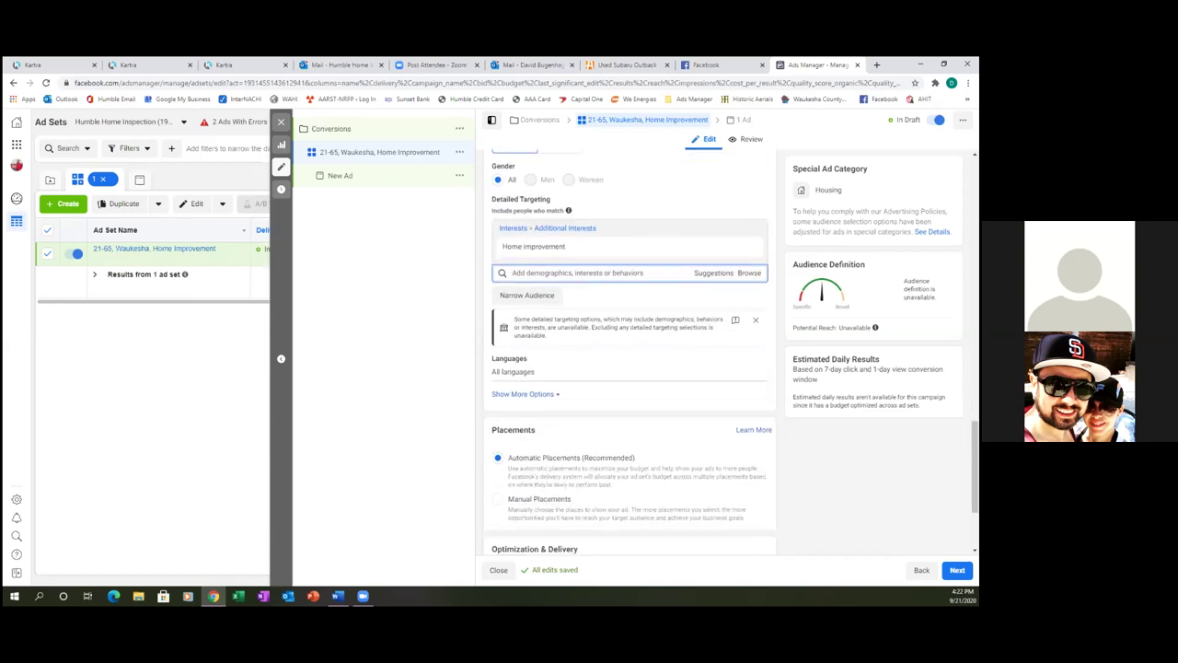
{"action": "scroll", "coordinate": [640, 352], "scroll_direction": "down", "scroll_amount": 1}
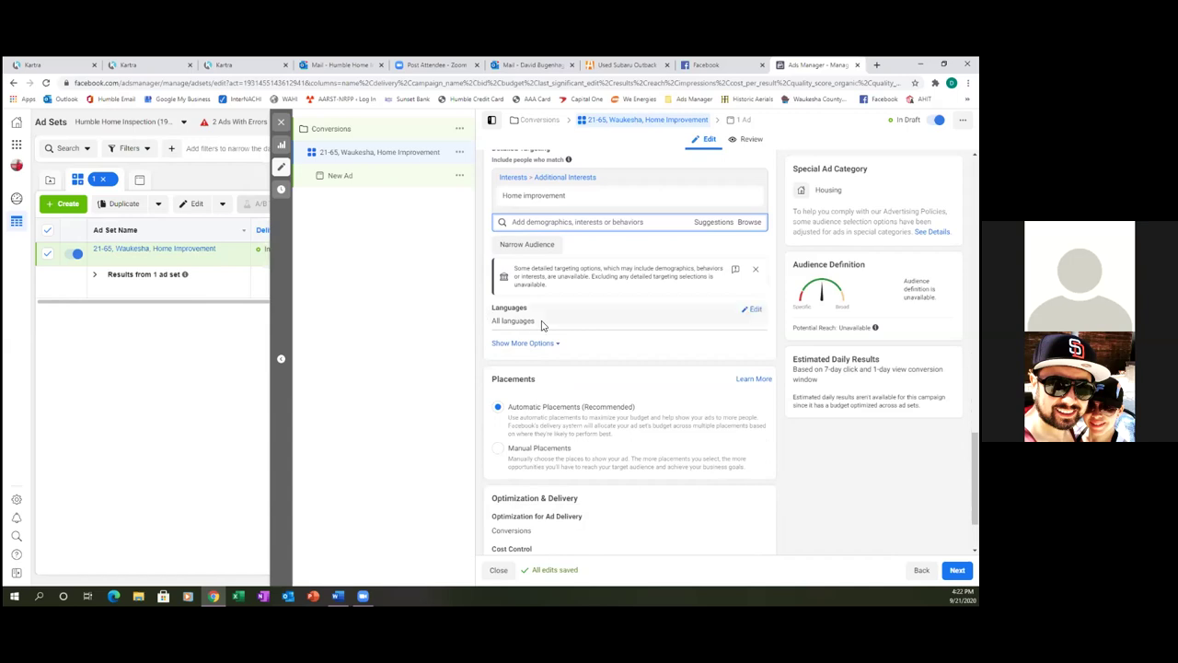
{"action": "left_click", "coordinate": [750, 309]}
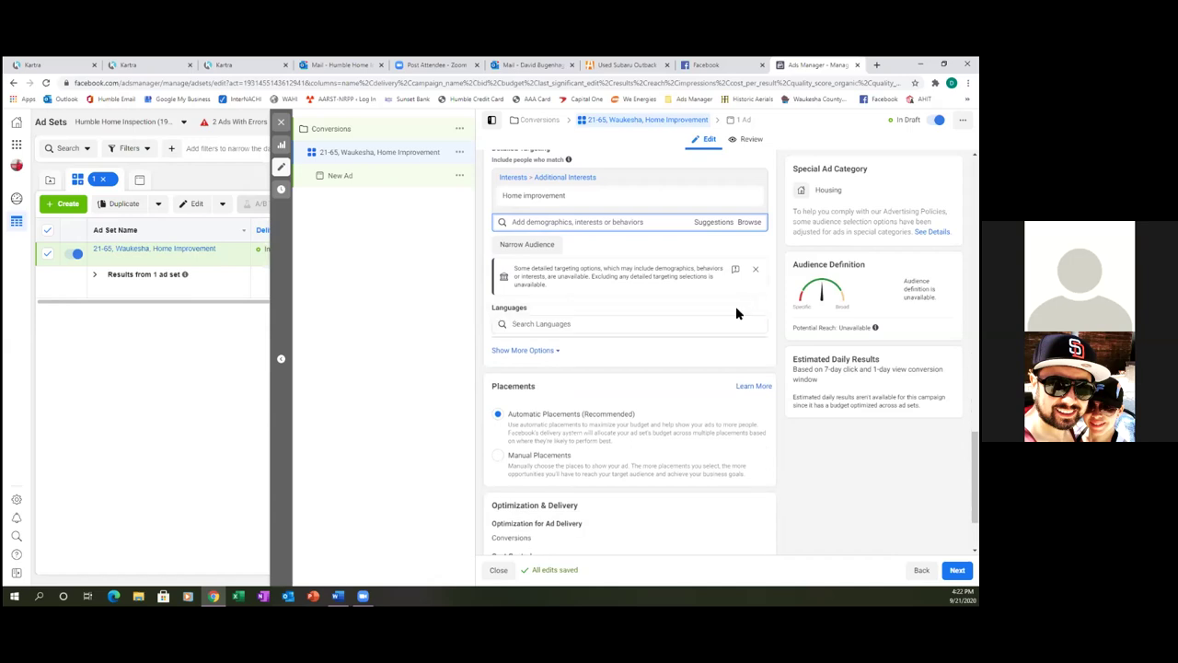
{"action": "left_click", "coordinate": [551, 351]}
{"action": "left_click", "coordinate": [553, 326]}
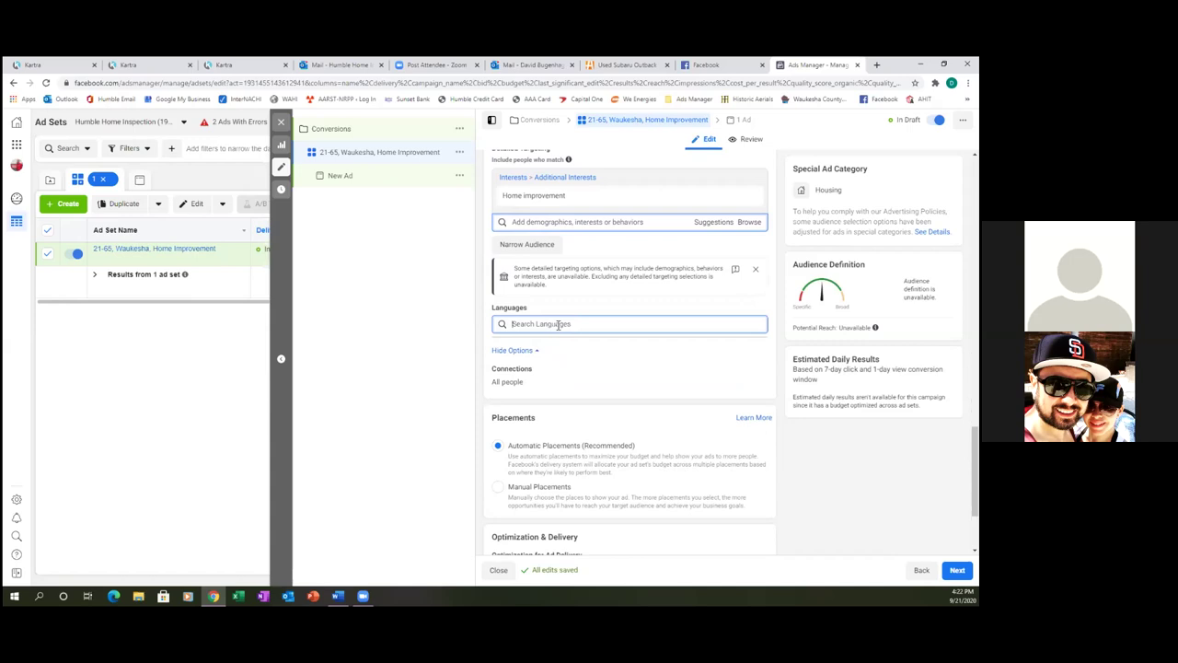
{"action": "type", "text": "english"}
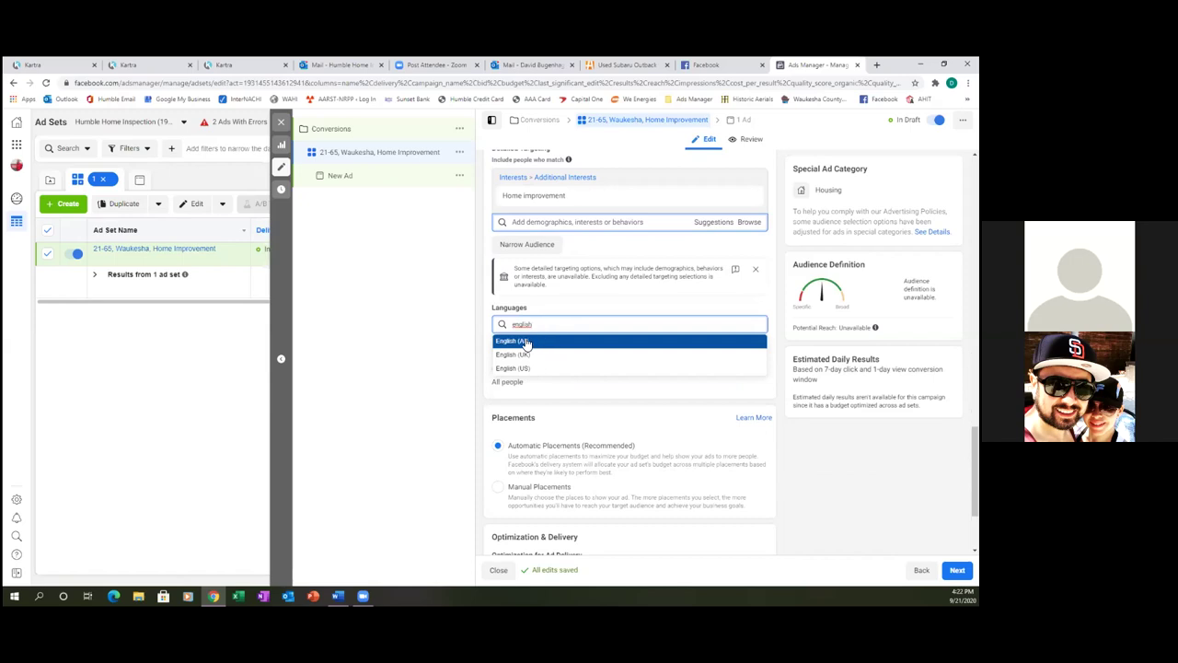
{"action": "left_click", "coordinate": [523, 341]}
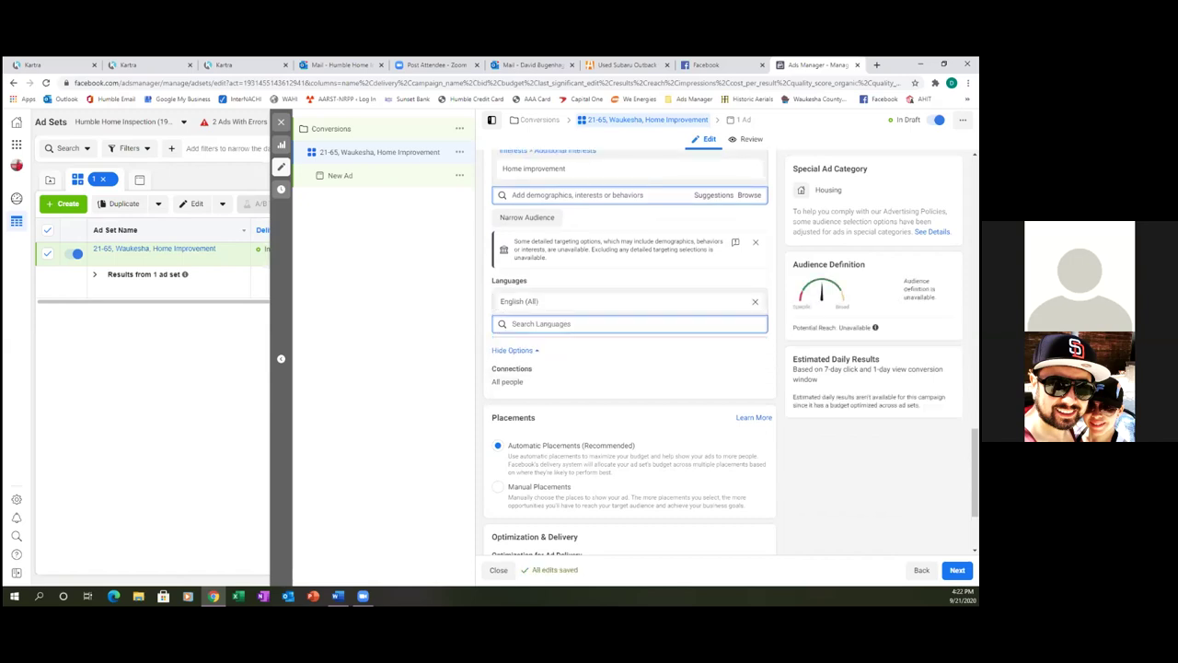
Step: Switch the ad set to Manual Placements and look over the platform and feed placement choices
{"action": "scroll", "coordinate": [630, 353], "scroll_direction": "down", "scroll_amount": 3}
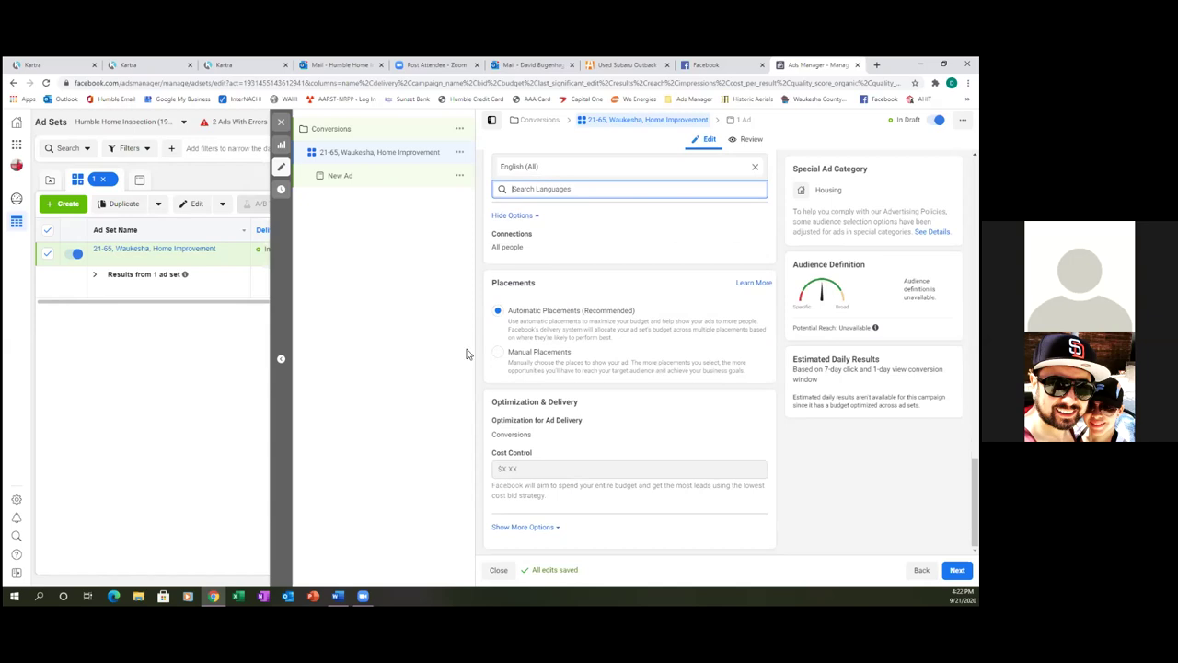
{"action": "left_click", "coordinate": [497, 357]}
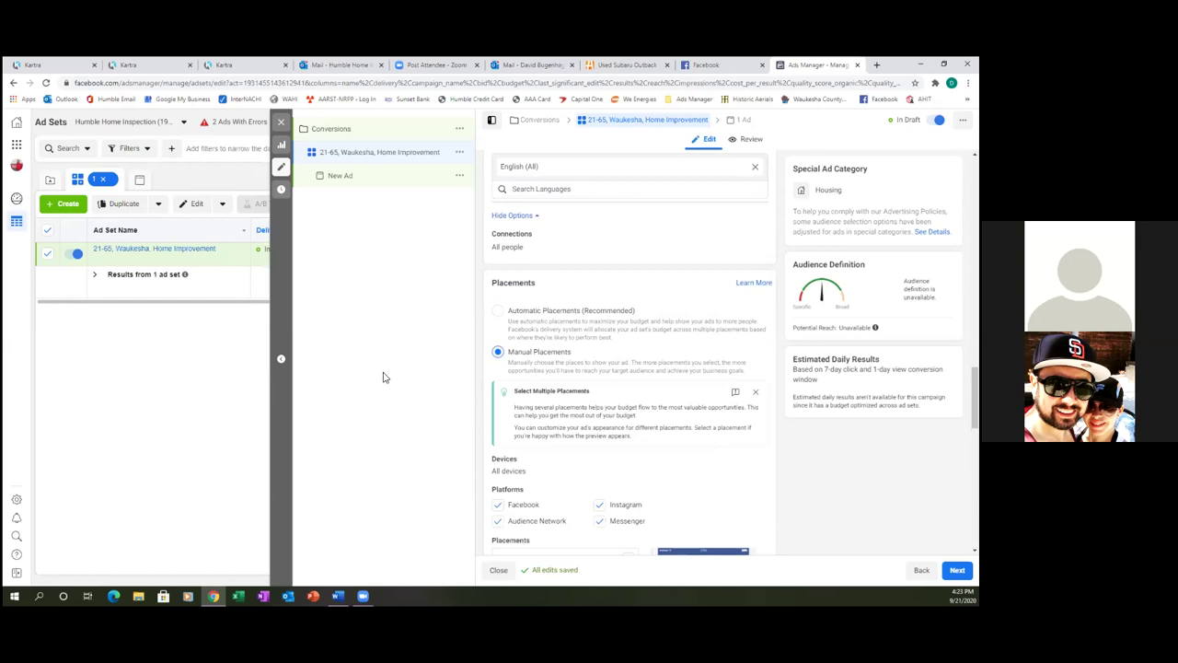
{"action": "scroll", "coordinate": [557, 401], "scroll_direction": "down", "scroll_amount": 2}
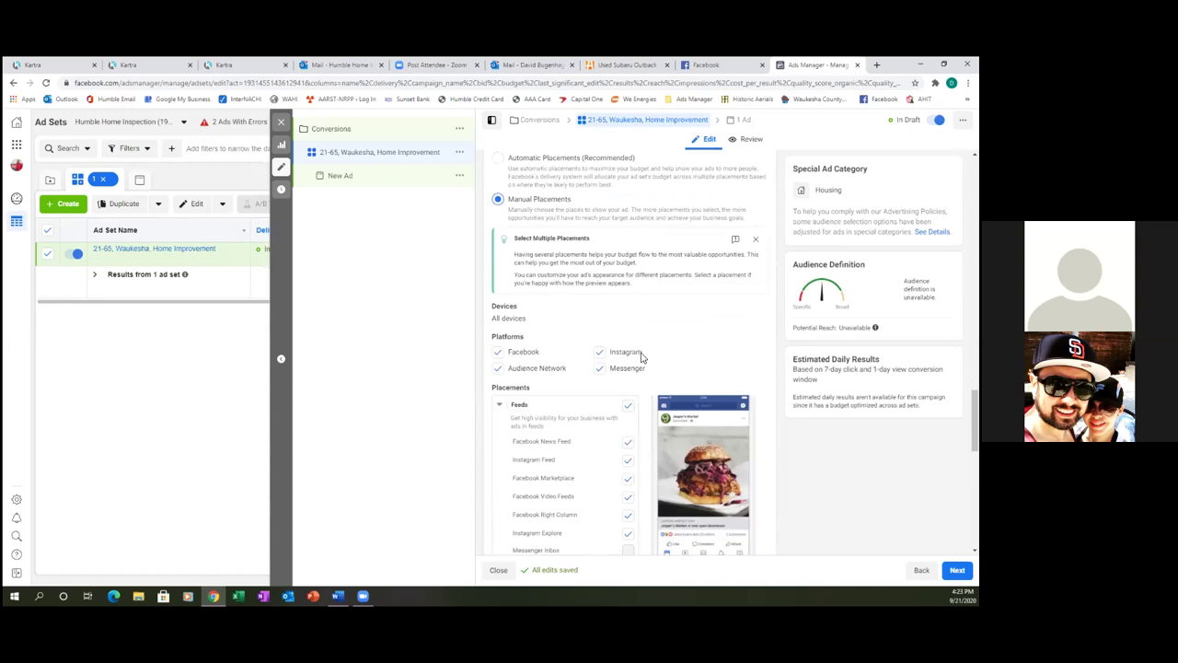
{"action": "scroll", "coordinate": [650, 359], "scroll_direction": "down", "scroll_amount": 1}
{"action": "scroll", "coordinate": [650, 359], "scroll_direction": "down", "scroll_amount": 1}
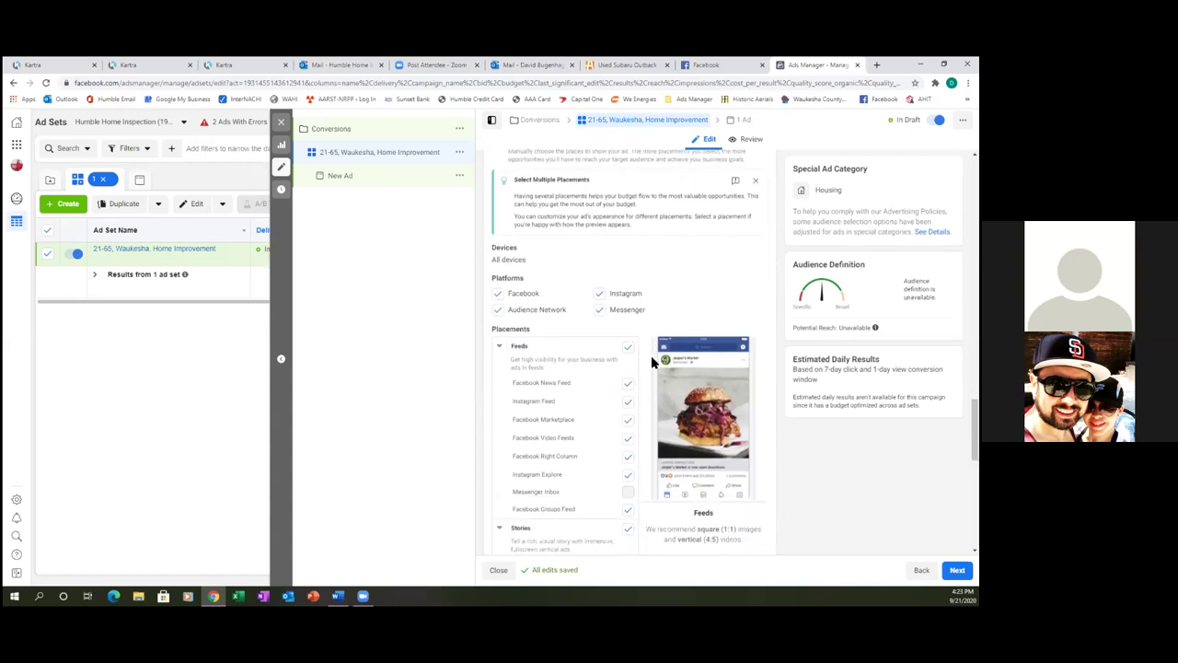
Step: Examine the remaining placement choices for the ad set, from Stories and In-Stream down to Apps and Sites
{"action": "scroll", "coordinate": [651, 359], "scroll_direction": "down", "scroll_amount": 1}
{"action": "scroll", "coordinate": [651, 361], "scroll_direction": "down", "scroll_amount": 1}
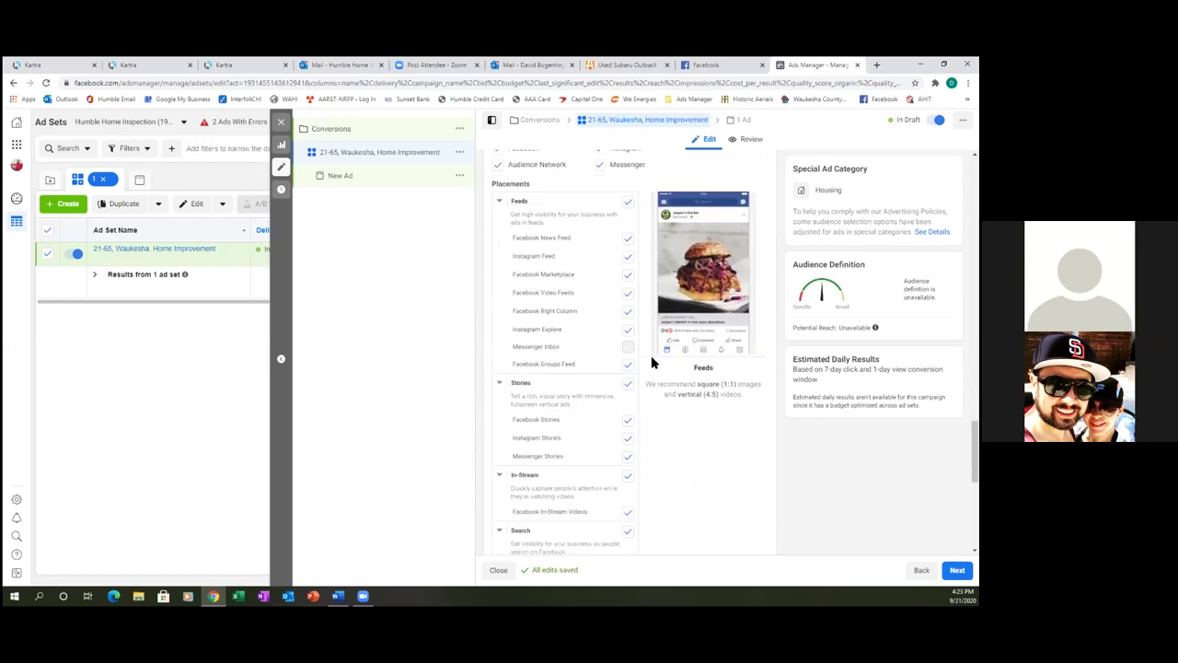
{"action": "scroll", "coordinate": [651, 361], "scroll_direction": "down", "scroll_amount": 1}
{"action": "scroll", "coordinate": [651, 362], "scroll_direction": "down", "scroll_amount": 3}
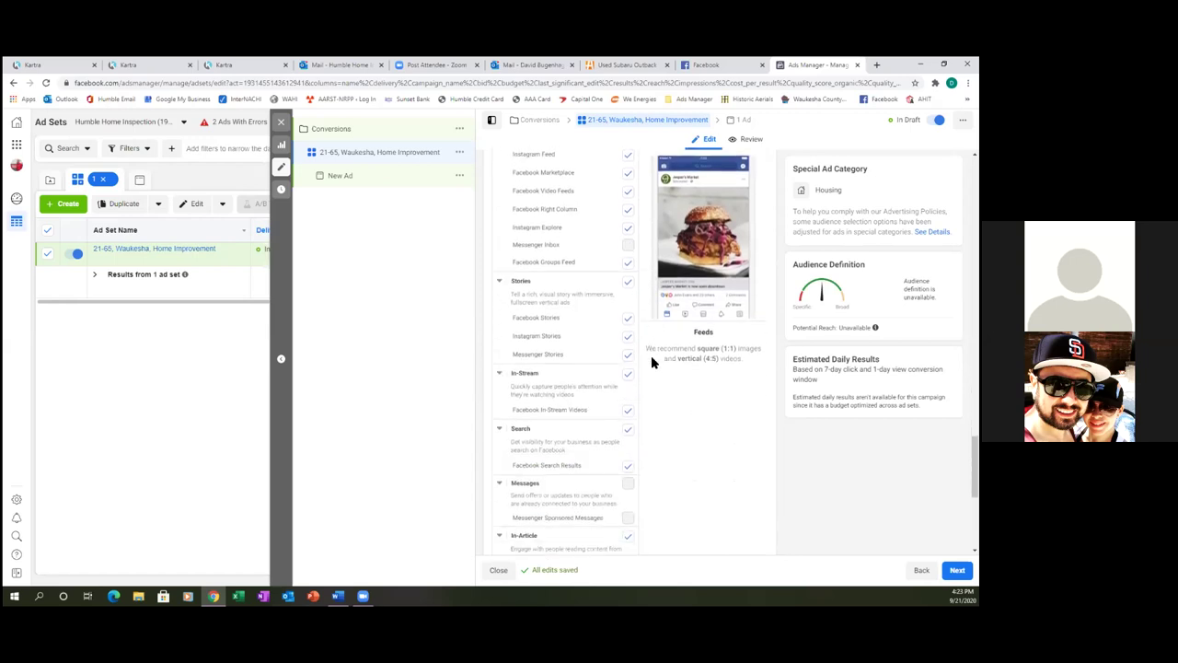
{"action": "scroll", "coordinate": [650, 361], "scroll_direction": "down", "scroll_amount": 1}
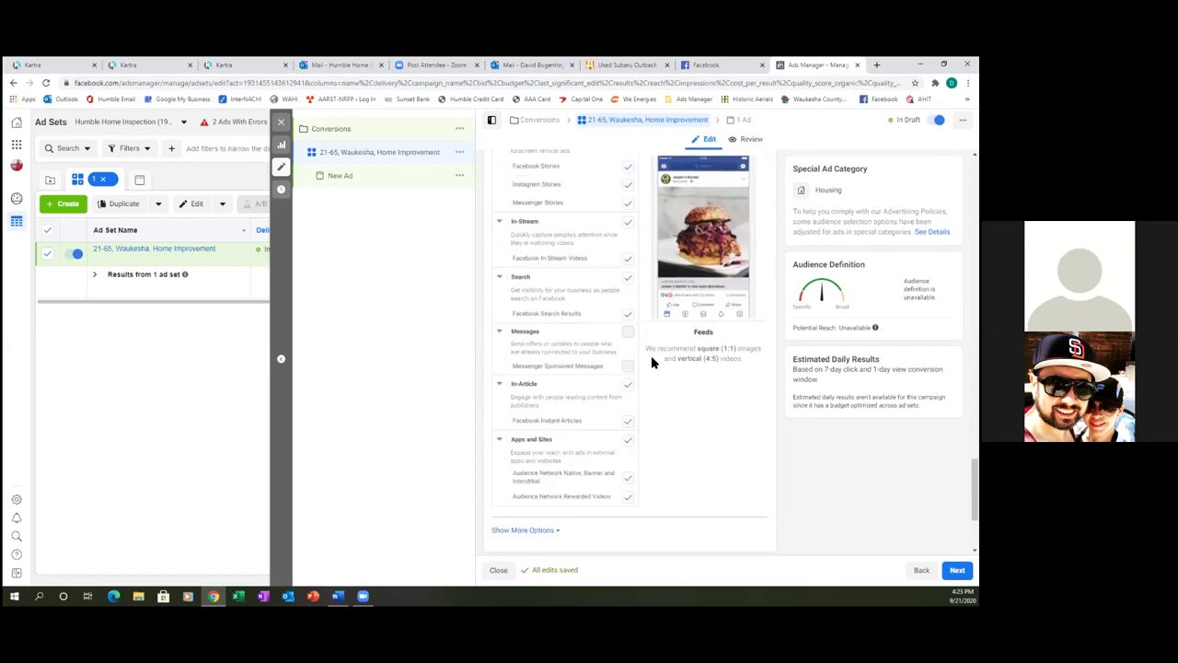
{"action": "scroll", "coordinate": [651, 362], "scroll_direction": "down", "scroll_amount": 1}
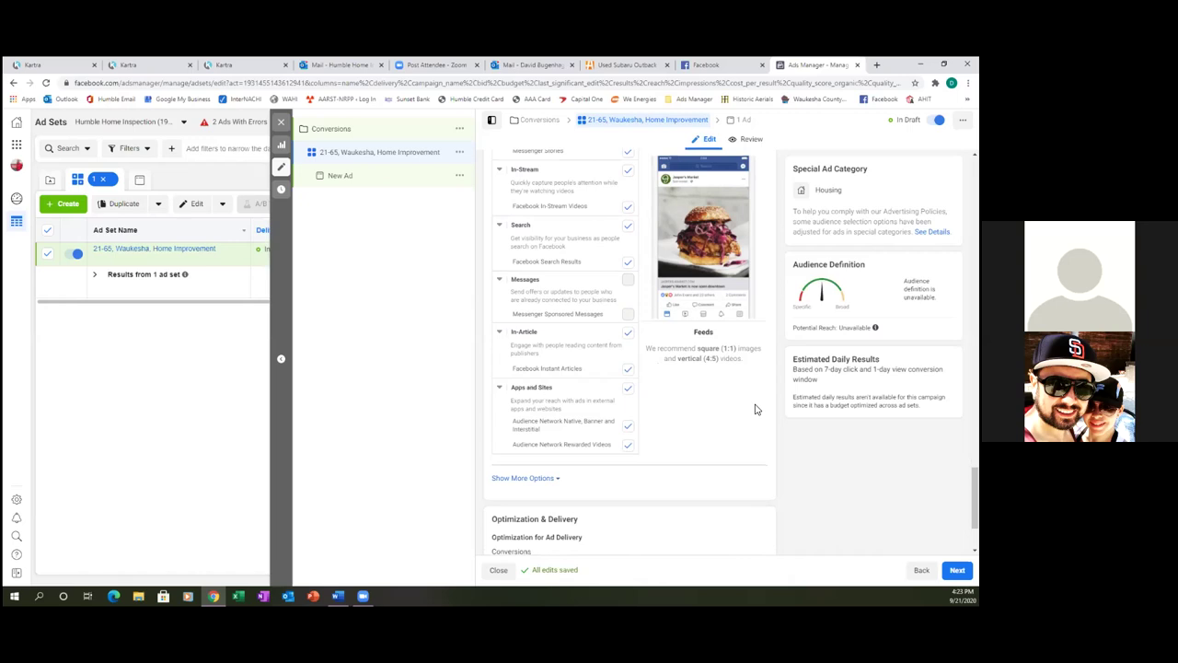
Step: Set the ad set back to Automatic Placements (Recommended) and show the additional Optimization & Delivery options
{"action": "scroll", "coordinate": [755, 409], "scroll_direction": "up", "scroll_amount": 4}
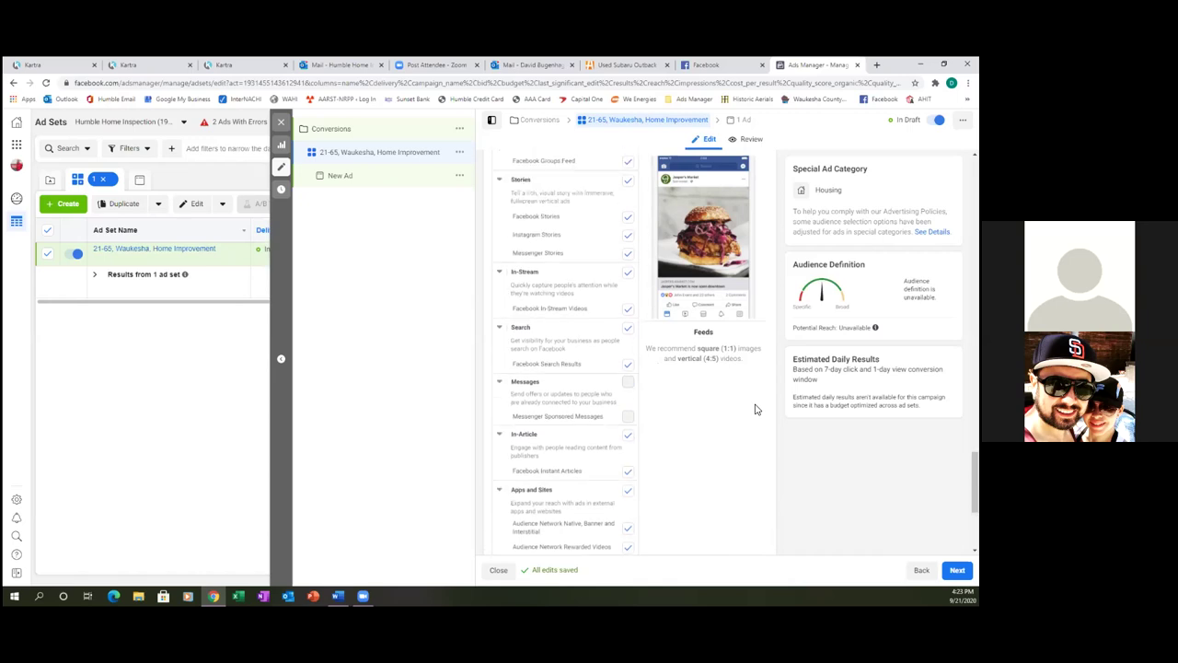
{"action": "scroll", "coordinate": [754, 405], "scroll_direction": "up", "scroll_amount": 5}
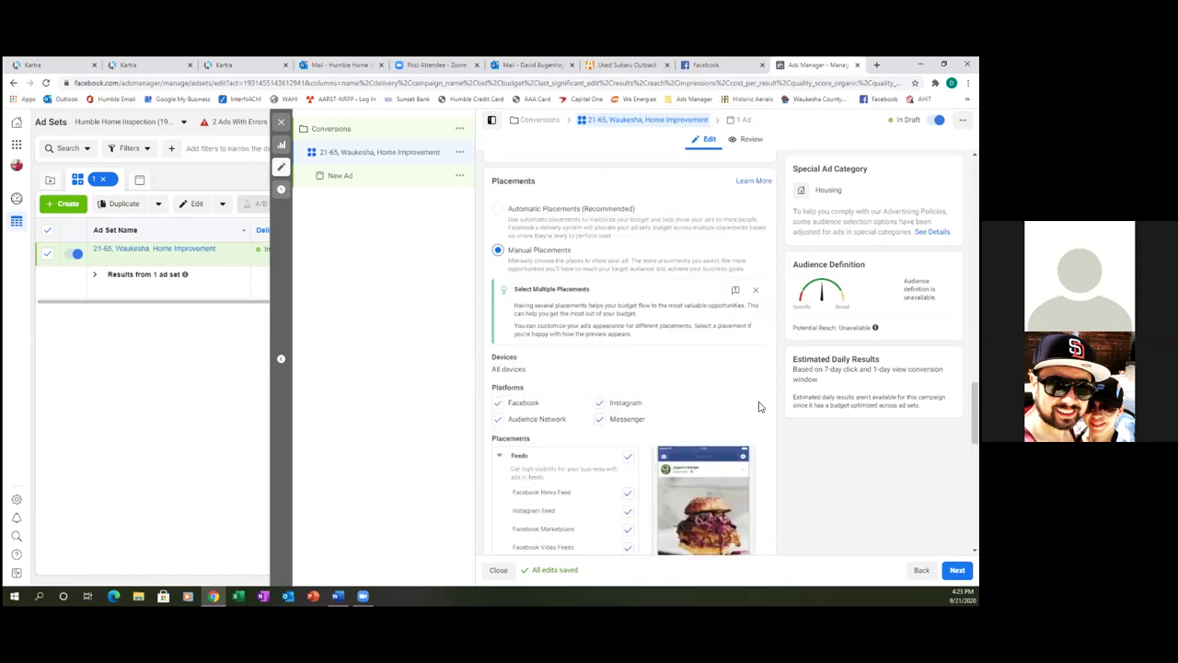
{"action": "scroll", "coordinate": [704, 339], "scroll_direction": "up", "scroll_amount": 1}
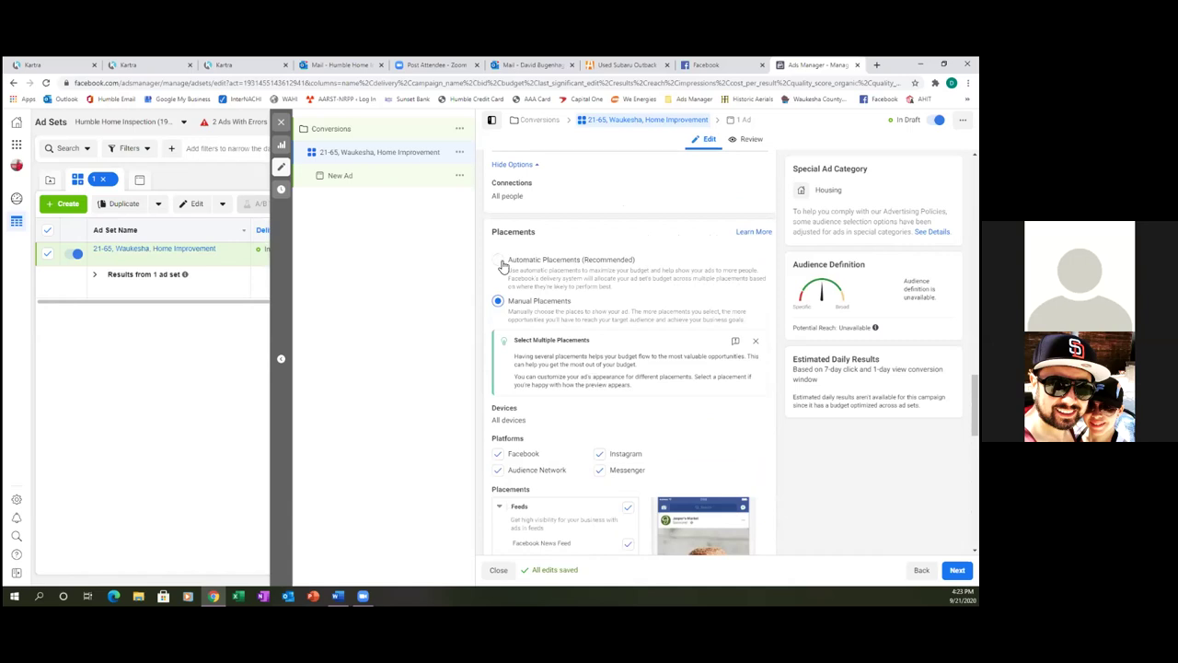
{"action": "left_click", "coordinate": [609, 288]}
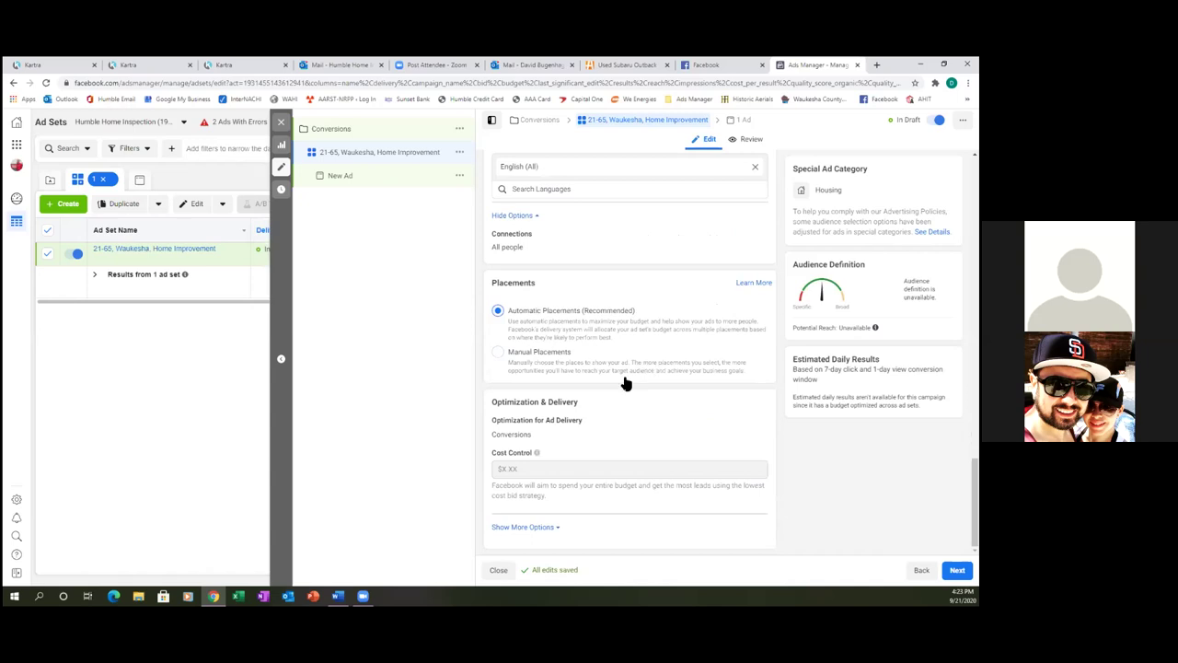
{"action": "left_click", "coordinate": [549, 528]}
{"action": "scroll", "coordinate": [550, 532], "scroll_direction": "down", "scroll_amount": 1}
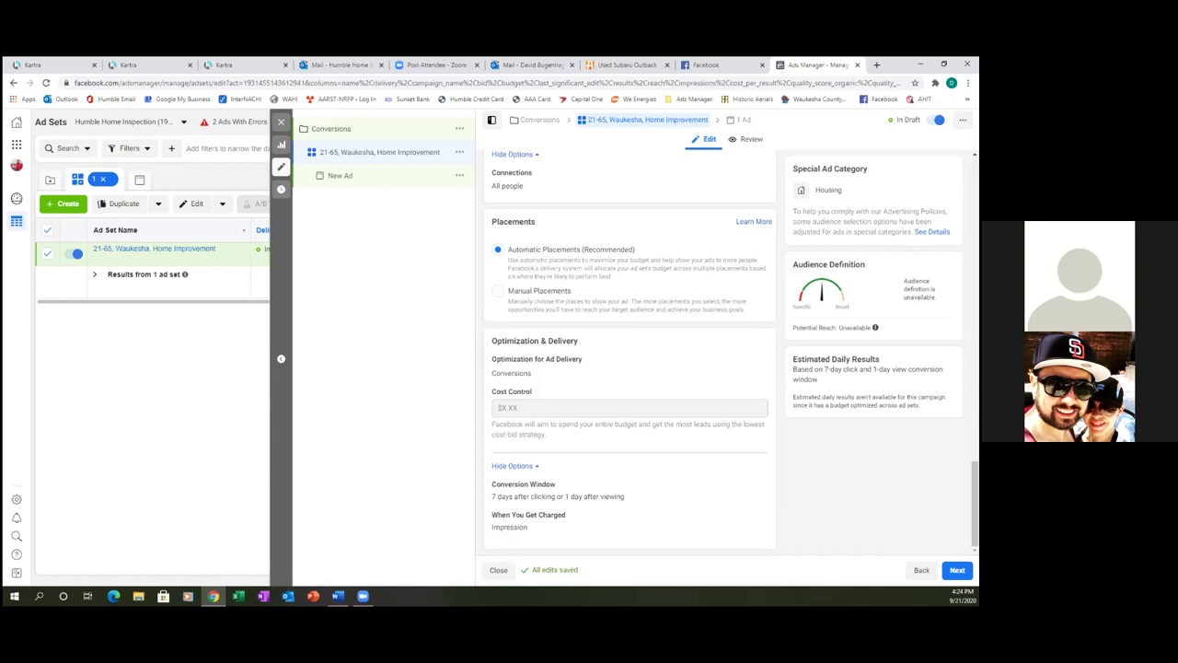
Step: Rename the ad set as "18-65, Waukesha, Home Improvement" and continue to the ad's setup
{"action": "scroll", "coordinate": [633, 349], "scroll_direction": "up", "scroll_amount": 5}
{"action": "scroll", "coordinate": [633, 350], "scroll_direction": "up", "scroll_amount": 10}
{"action": "scroll", "coordinate": [625, 308], "scroll_direction": "up", "scroll_amount": 12}
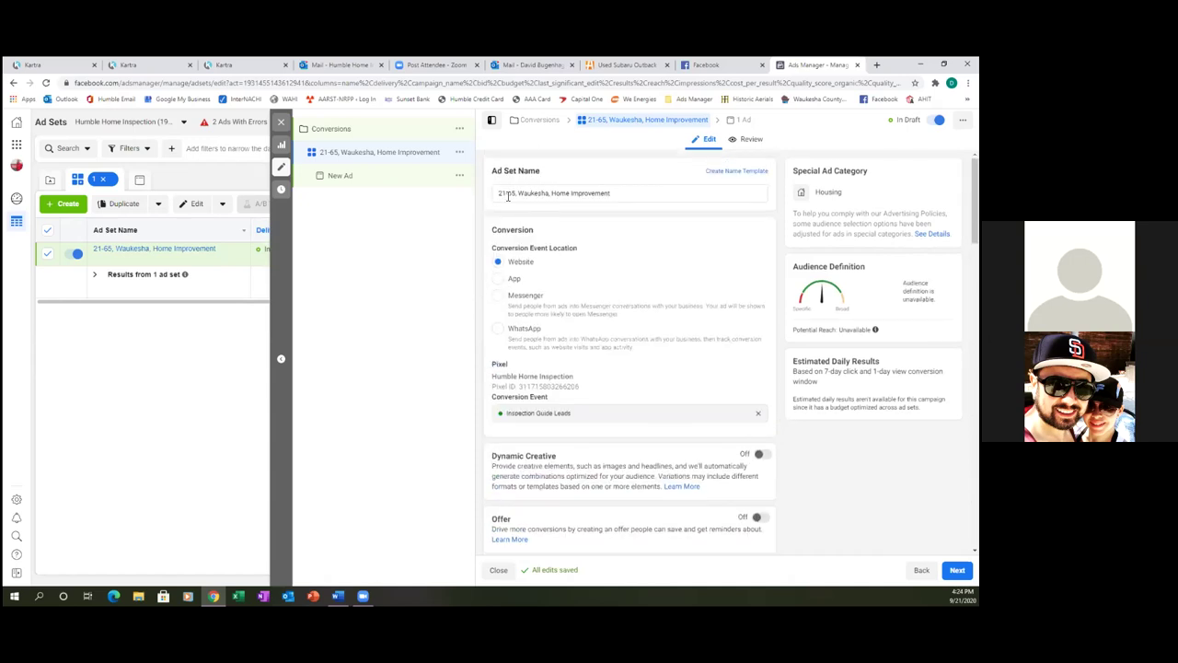
{"action": "left_click", "coordinate": [508, 195]}
{"action": "key", "text": "BackSpace"}
{"action": "type", "text": "18"}
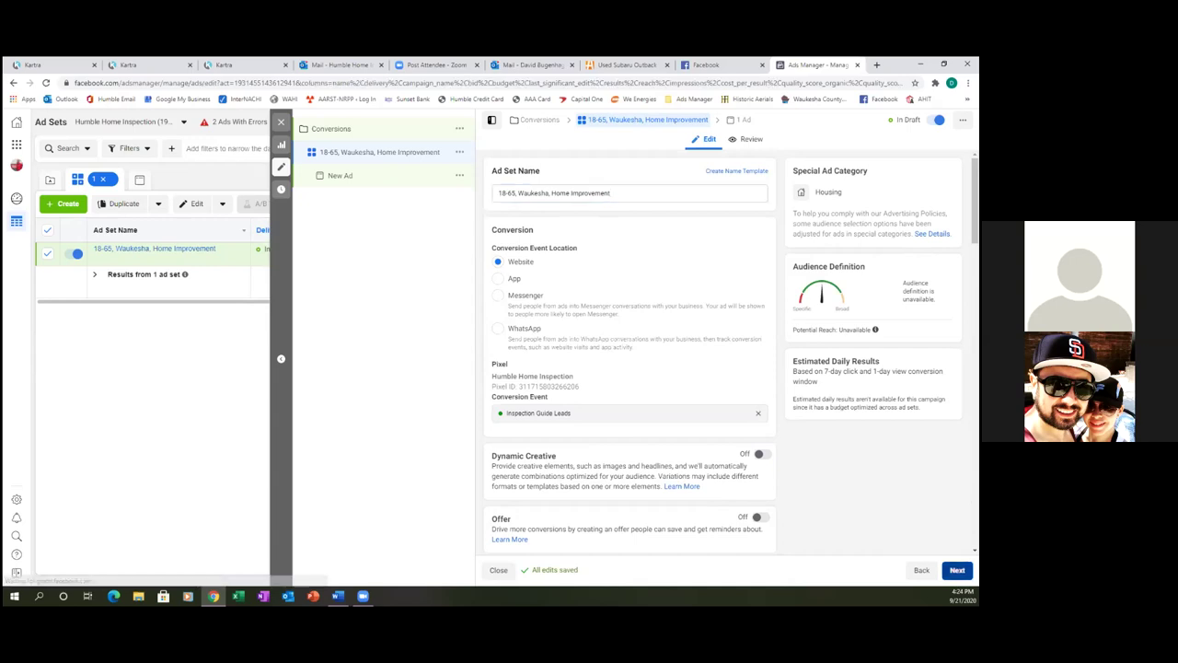
{"action": "left_click", "coordinate": [957, 570]}
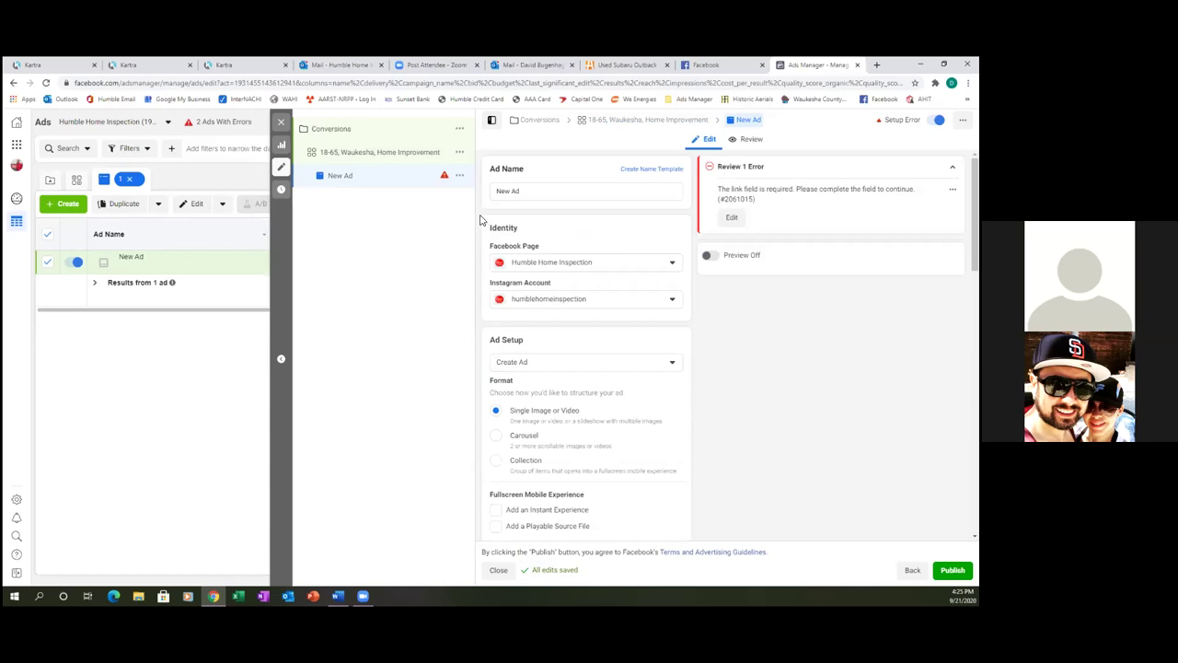
Step: Rename the ad as "First Ad Video"
{"action": "left_click", "coordinate": [523, 191]}
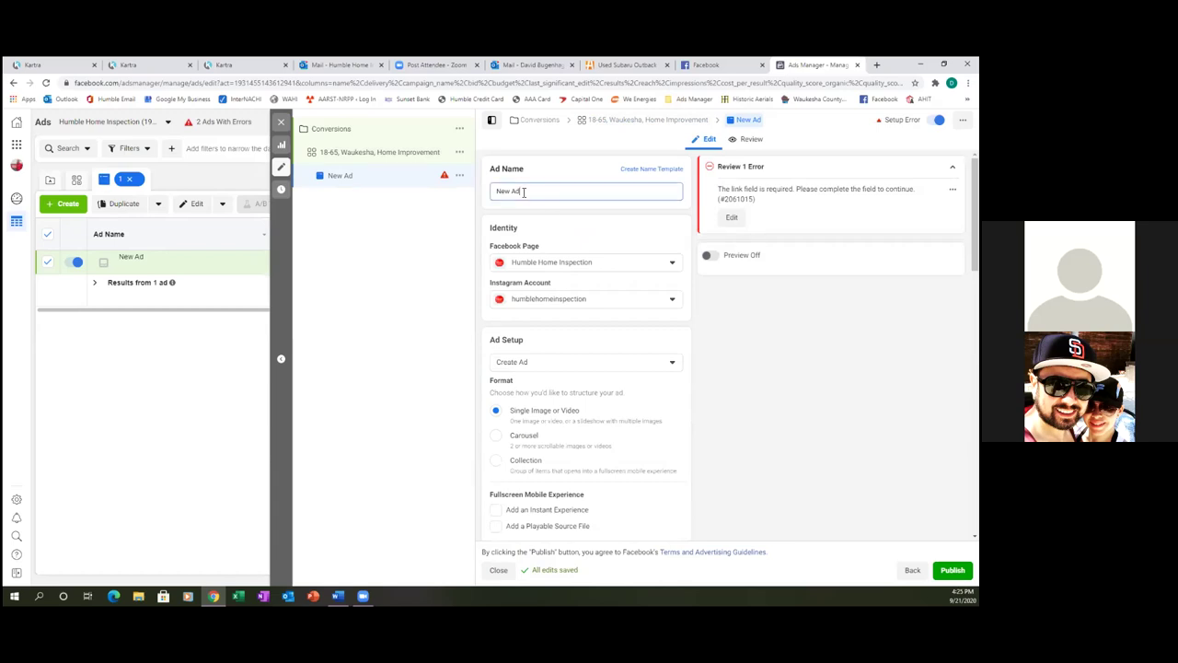
{"action": "key", "text": "BackSpace"}
{"action": "key", "text": "BackSpace"}
{"action": "key", "text": "BackSpace"}
{"action": "key", "text": "BackSpace"}
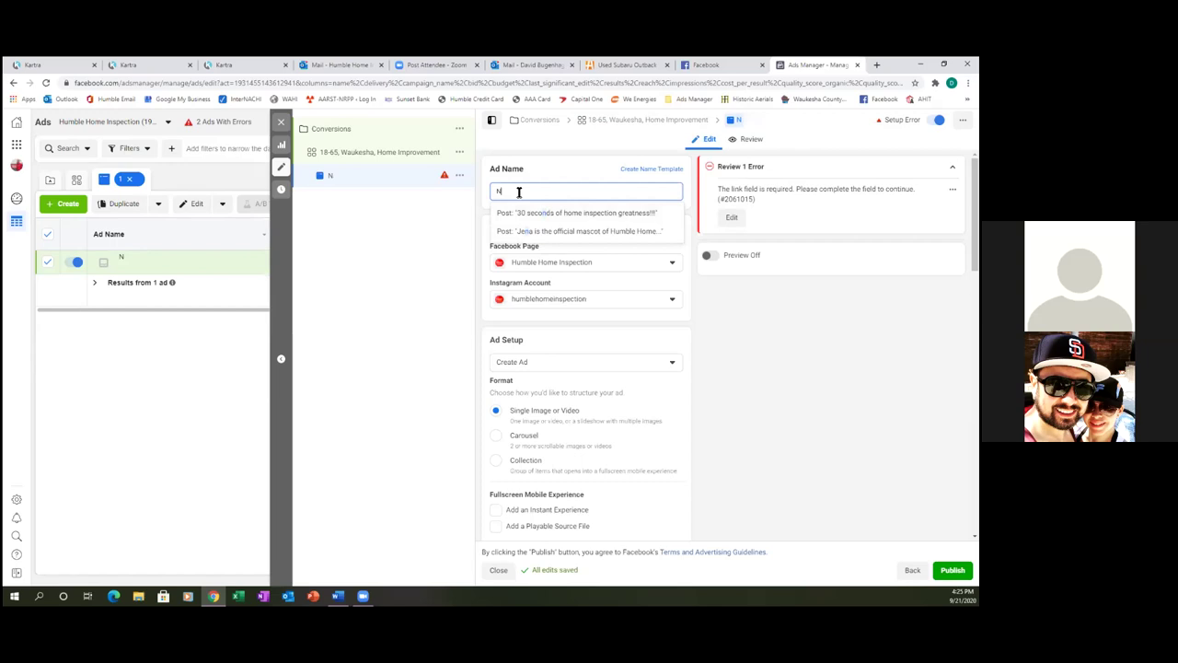
{"action": "key", "text": "BackSpace"}
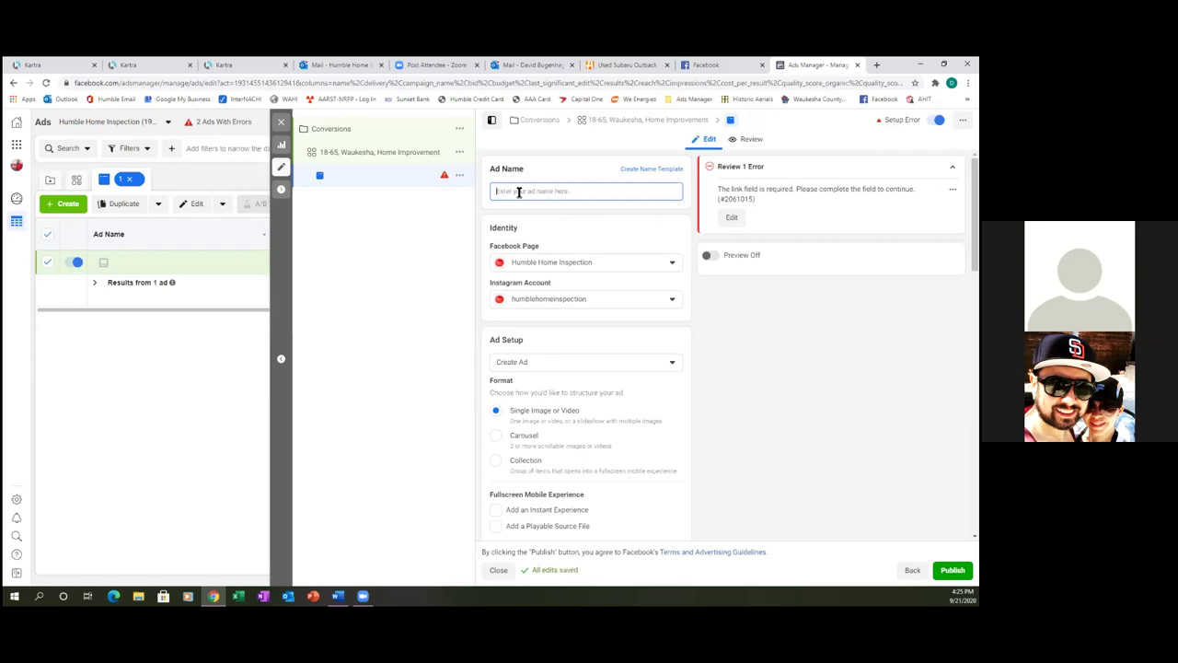
{"action": "type", "text": "First A"}
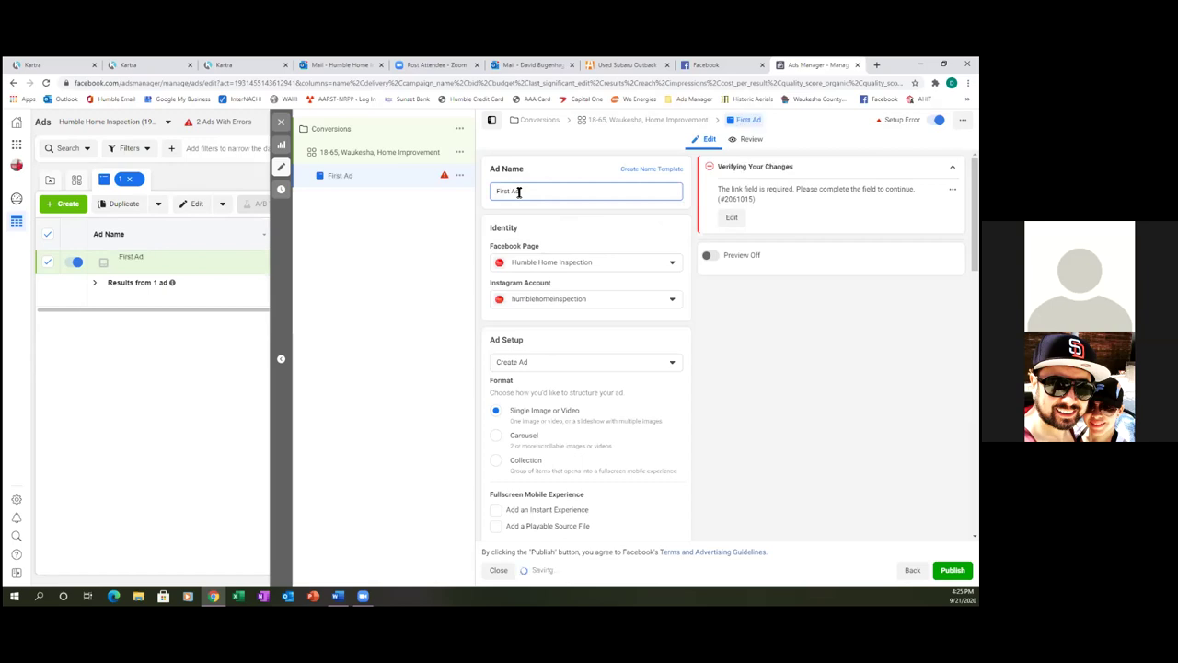
{"action": "type", "text": "d Video"}
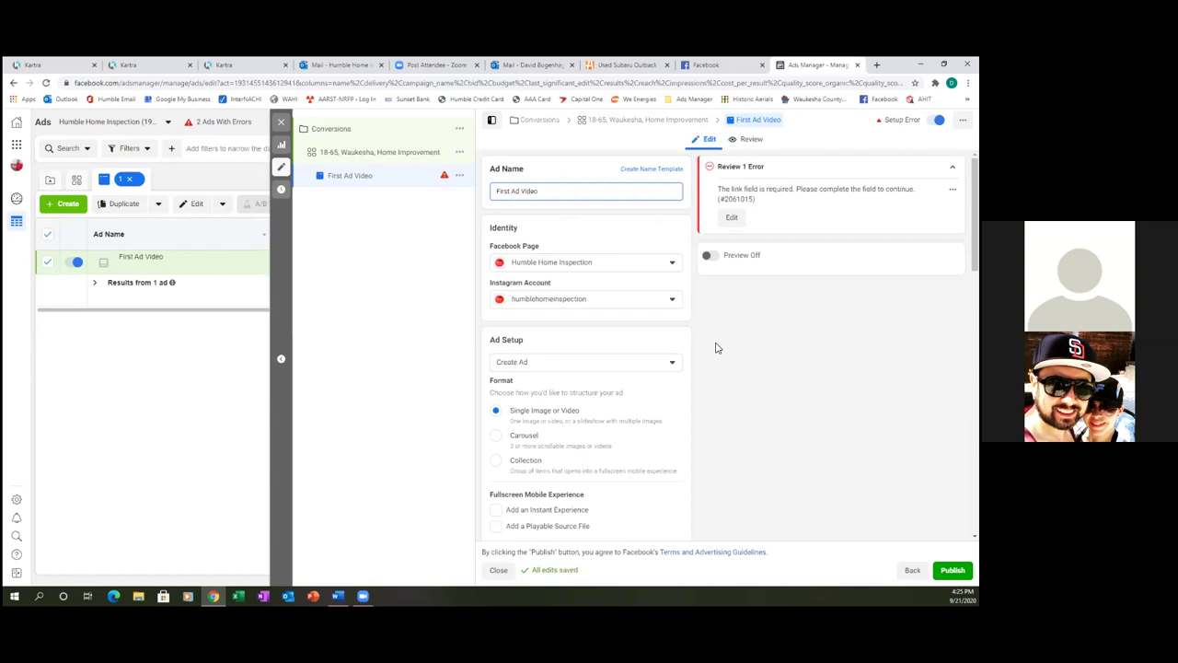
Step: Check the available ad setup choices, keep Create Ad, and choose the Single Image or Video format
{"action": "left_click", "coordinate": [670, 367]}
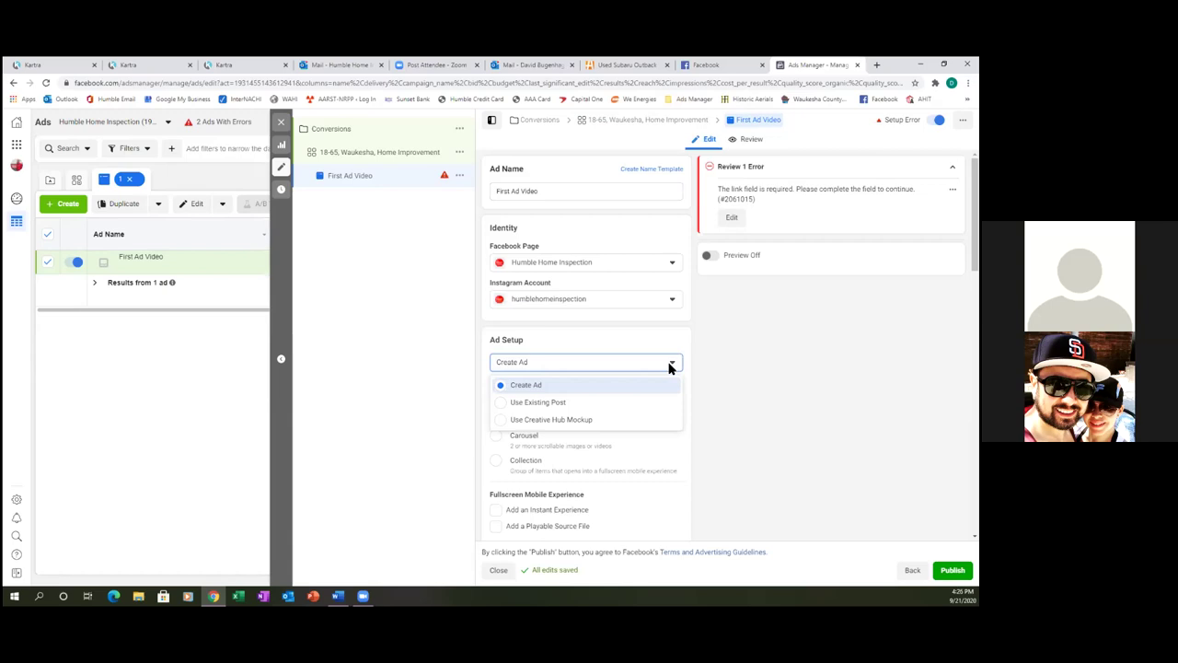
{"action": "left_click", "coordinate": [669, 367]}
{"action": "left_click", "coordinate": [669, 366]}
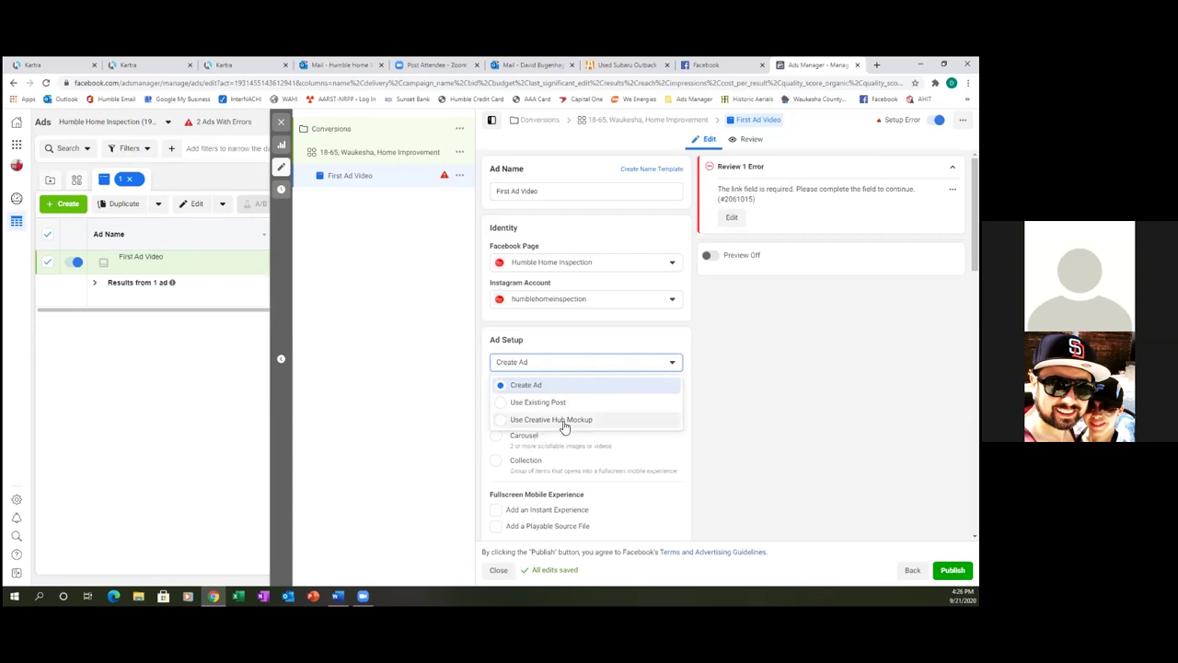
{"action": "left_click", "coordinate": [726, 378]}
{"action": "scroll", "coordinate": [700, 387], "scroll_direction": "down", "scroll_amount": 1}
{"action": "scroll", "coordinate": [700, 387], "scroll_direction": "down", "scroll_amount": 1}
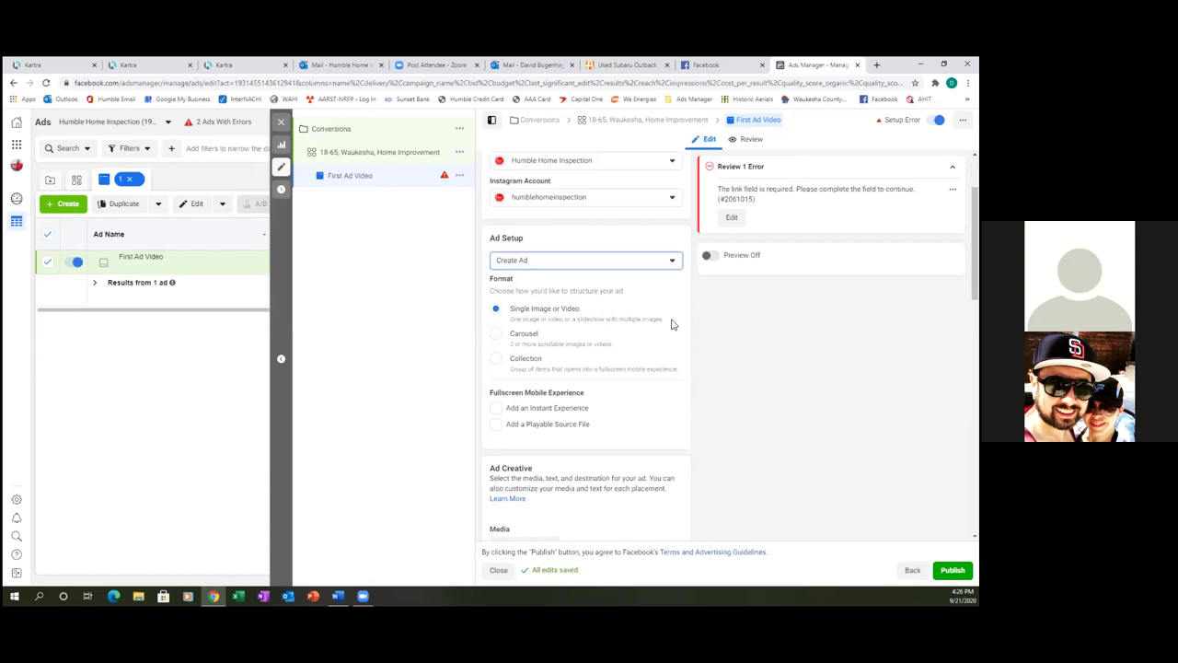
{"action": "left_click", "coordinate": [495, 313]}
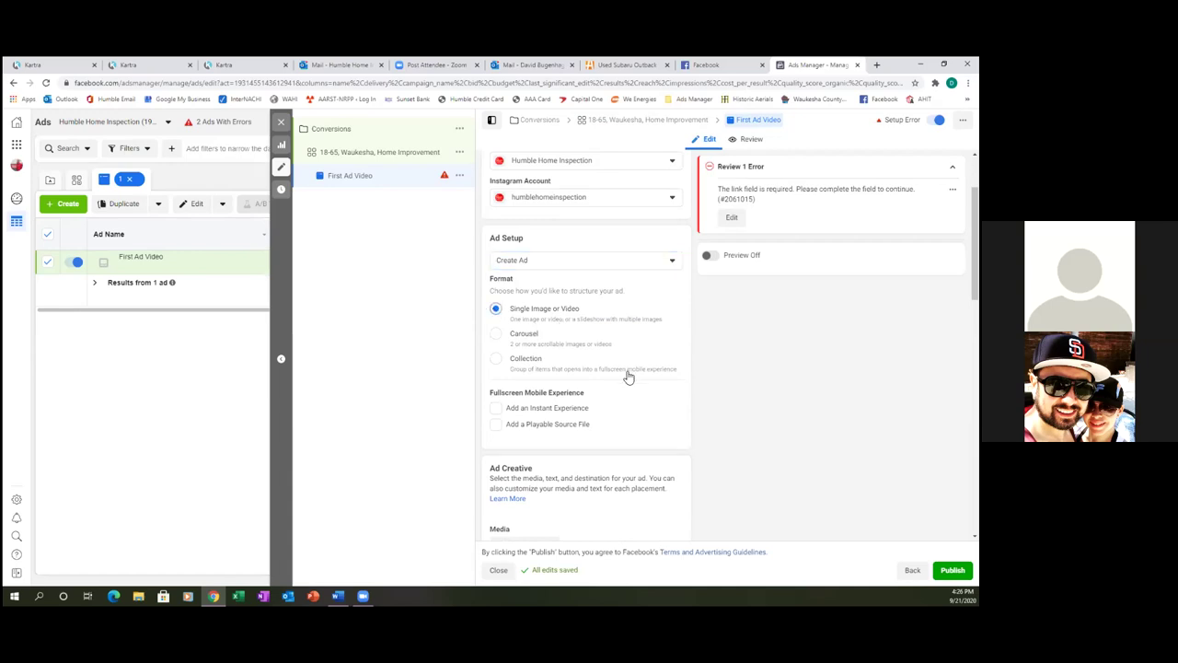
Step: Check the media types available in the ad creative and start adding an image to the ad
{"action": "scroll", "coordinate": [674, 369], "scroll_direction": "down", "scroll_amount": 1}
{"action": "scroll", "coordinate": [675, 369], "scroll_direction": "down", "scroll_amount": 1}
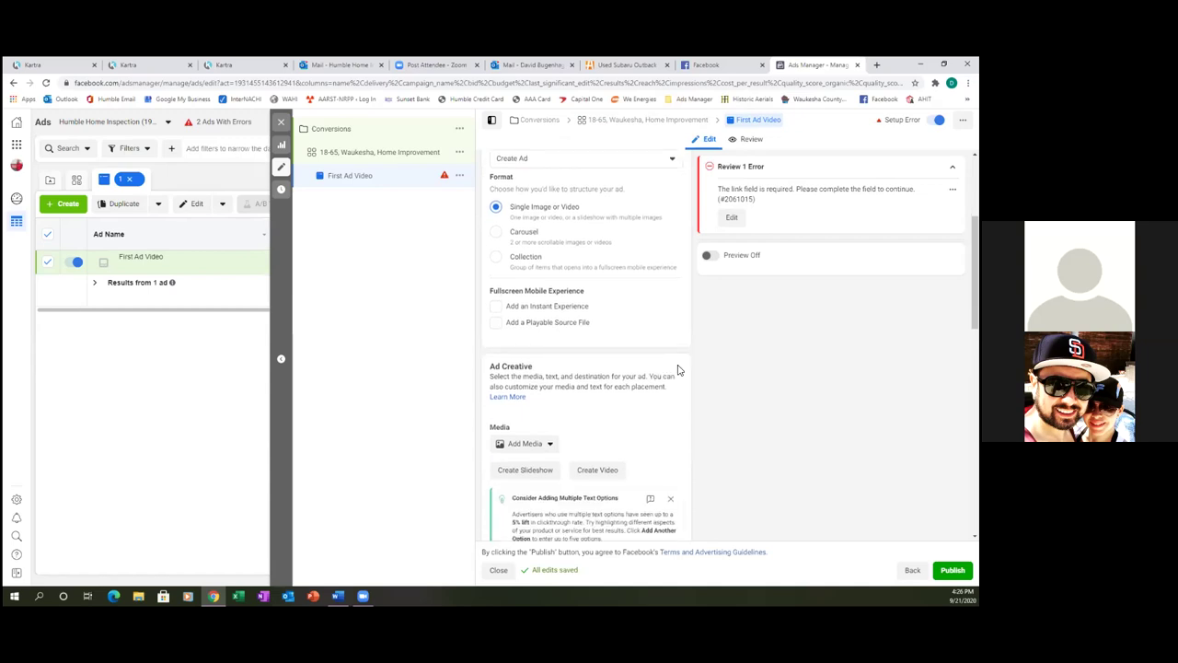
{"action": "scroll", "coordinate": [677, 369], "scroll_direction": "down", "scroll_amount": 1}
{"action": "scroll", "coordinate": [678, 369], "scroll_direction": "down", "scroll_amount": 1}
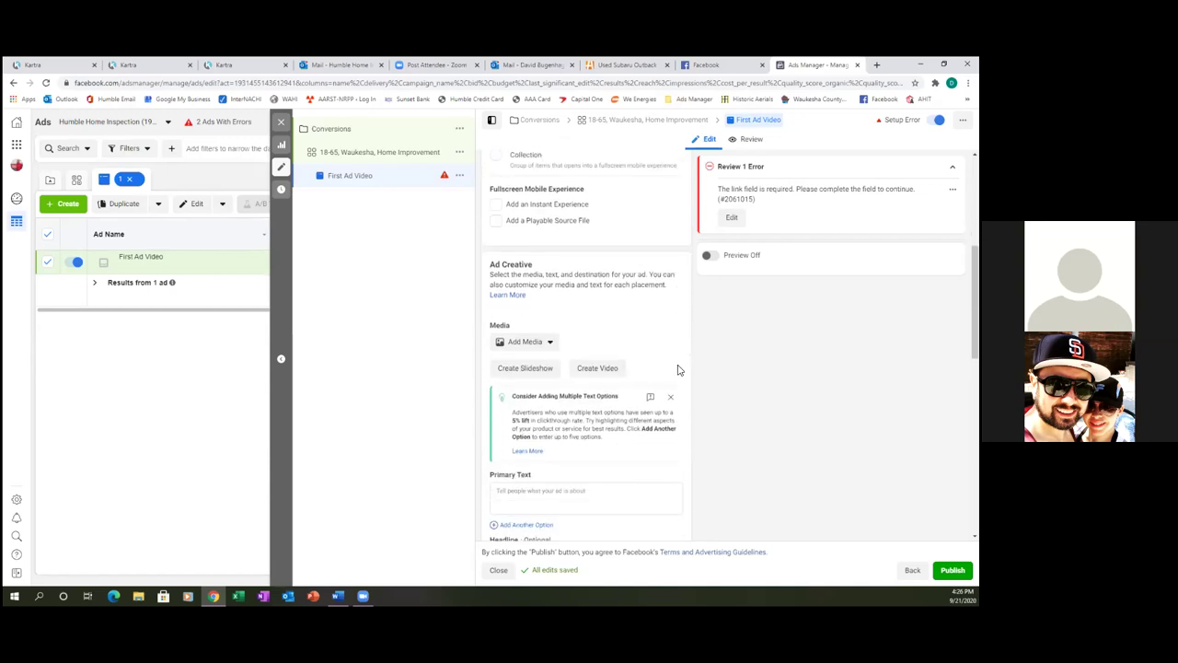
{"action": "left_click", "coordinate": [551, 342]}
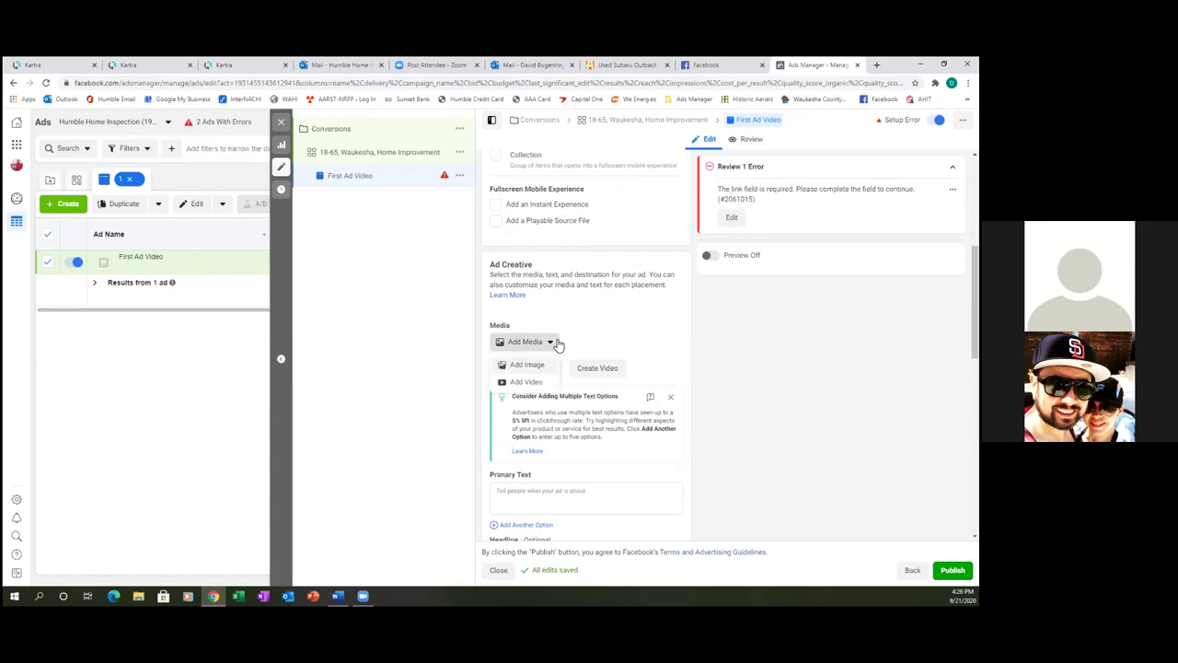
{"action": "left_click", "coordinate": [556, 342]}
{"action": "scroll", "coordinate": [662, 336], "scroll_direction": "down", "scroll_amount": 1}
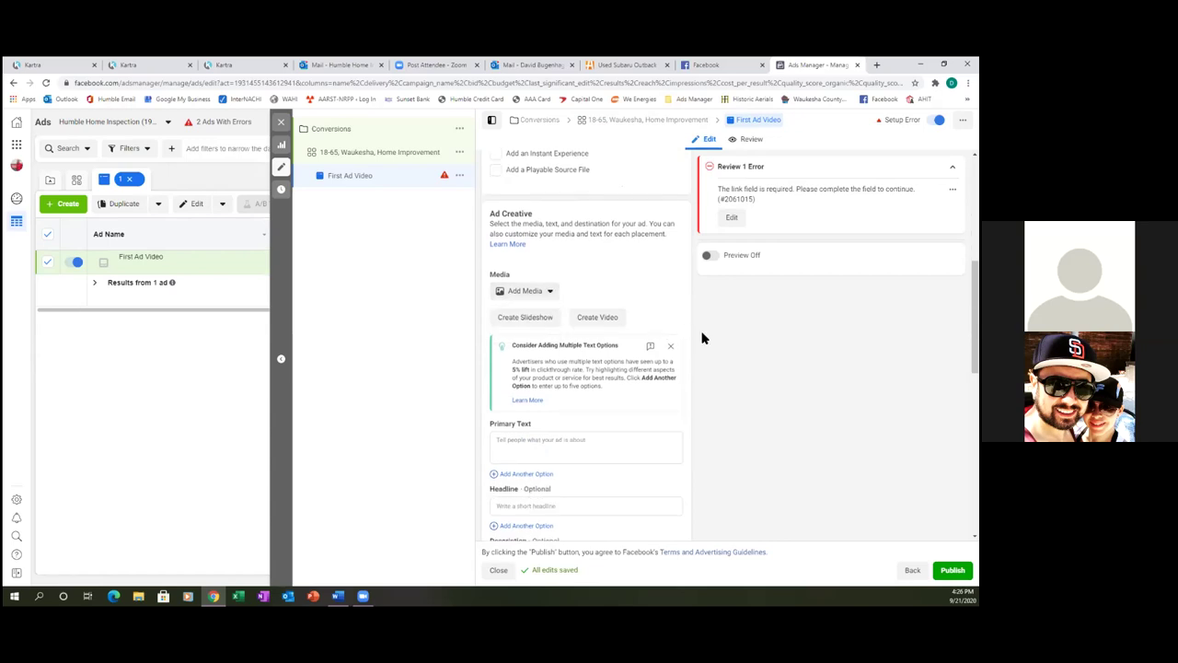
{"action": "left_click", "coordinate": [553, 293]}
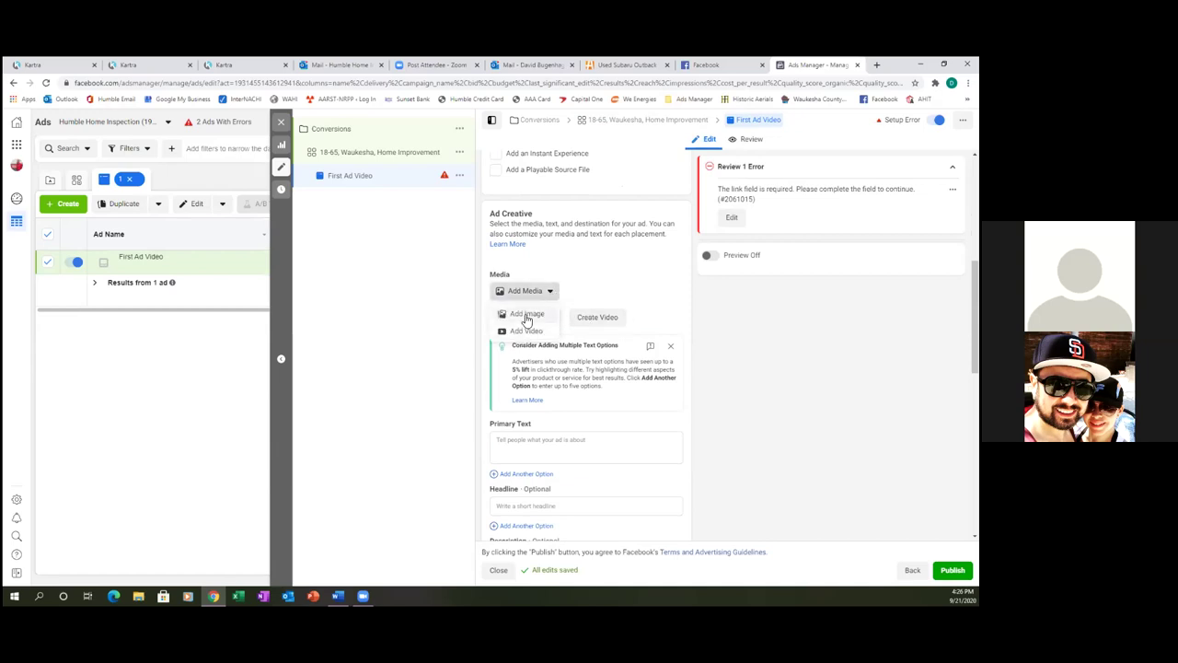
{"action": "left_click", "coordinate": [527, 316]}
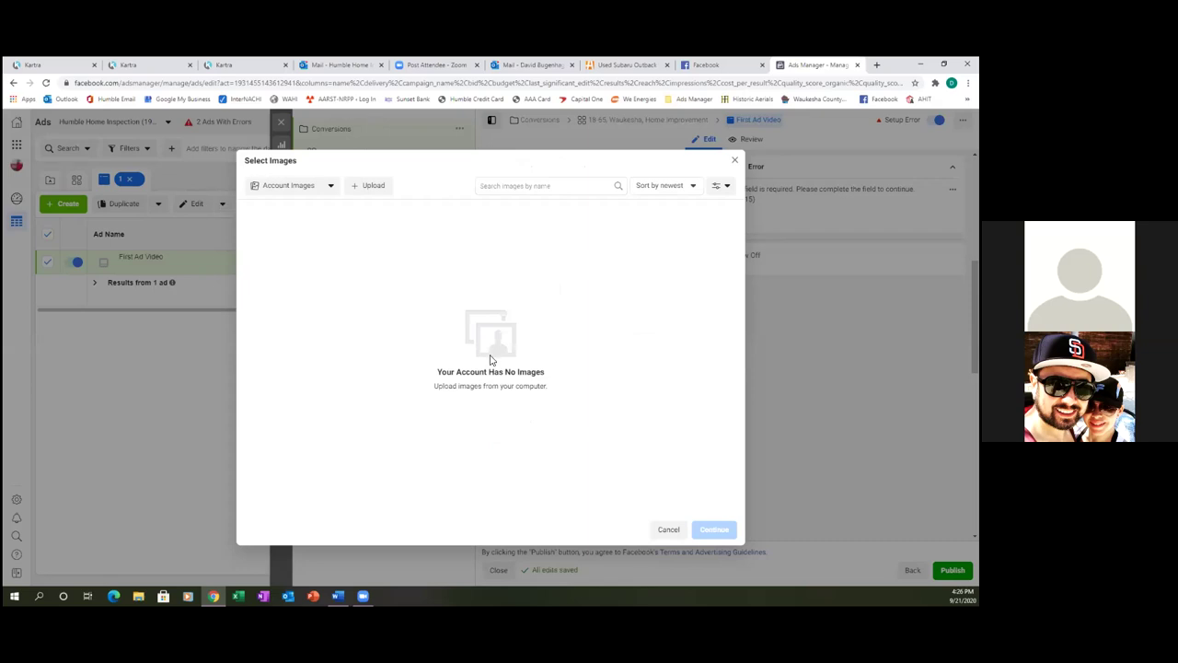
Step: Upload the picture DSCF3398 from the computer and use it as the ad's image
{"action": "left_click", "coordinate": [332, 186]}
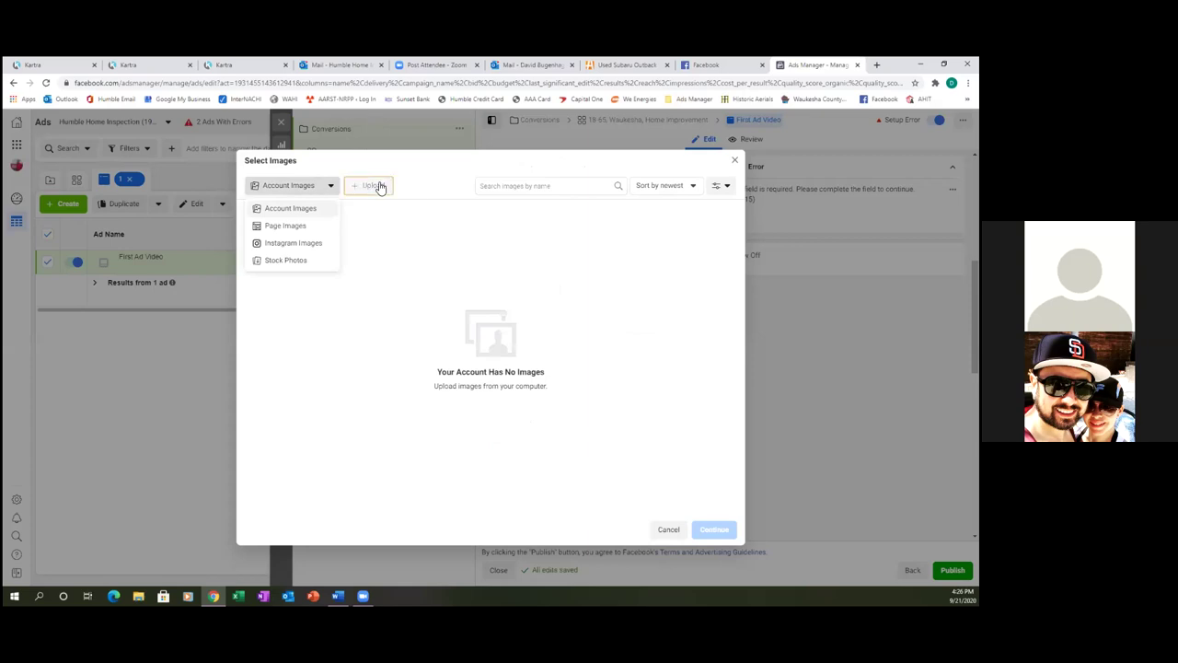
{"action": "left_click", "coordinate": [378, 186]}
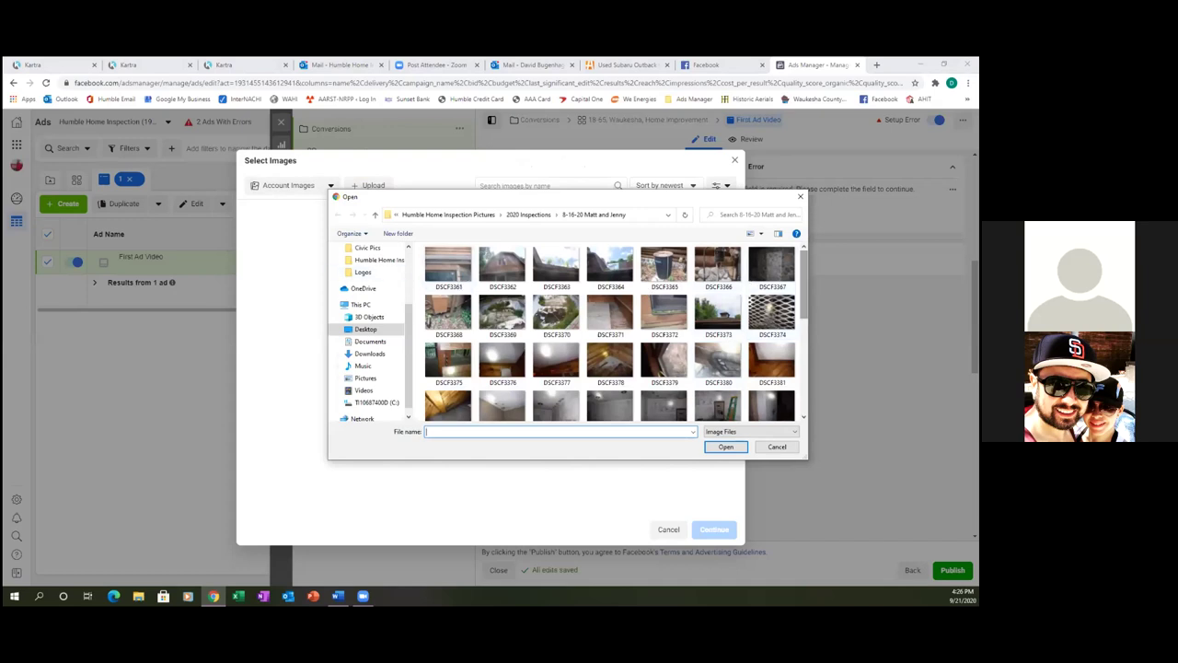
{"action": "scroll", "coordinate": [646, 401], "scroll_direction": "down", "scroll_amount": 3}
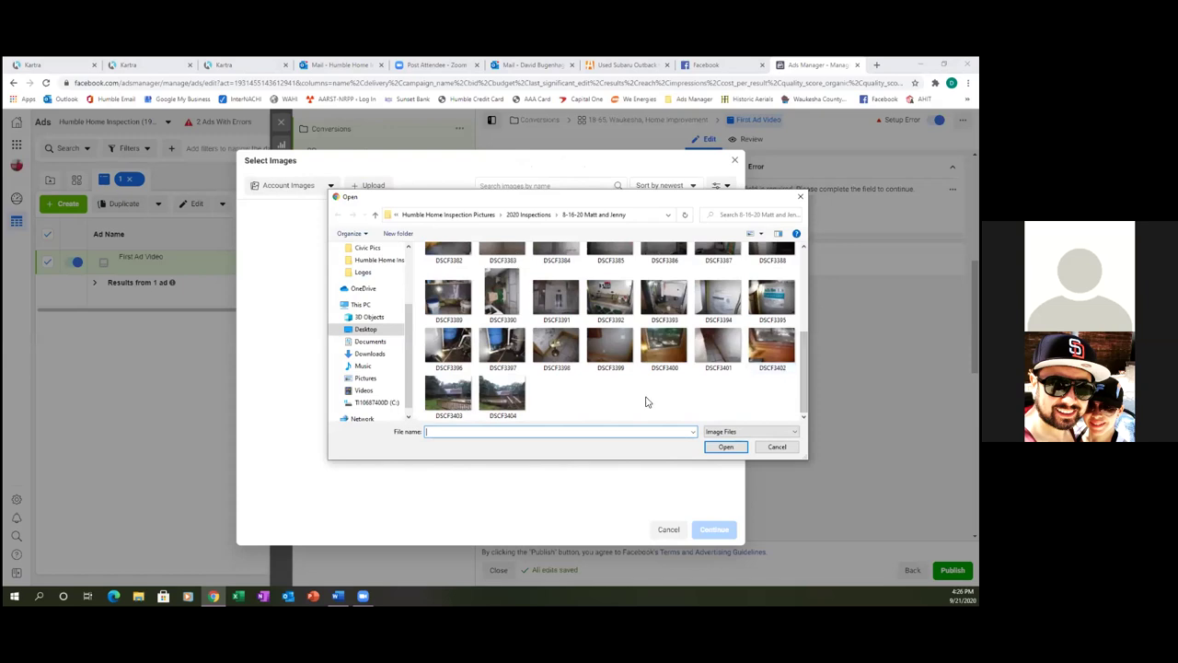
{"action": "left_click", "coordinate": [562, 351]}
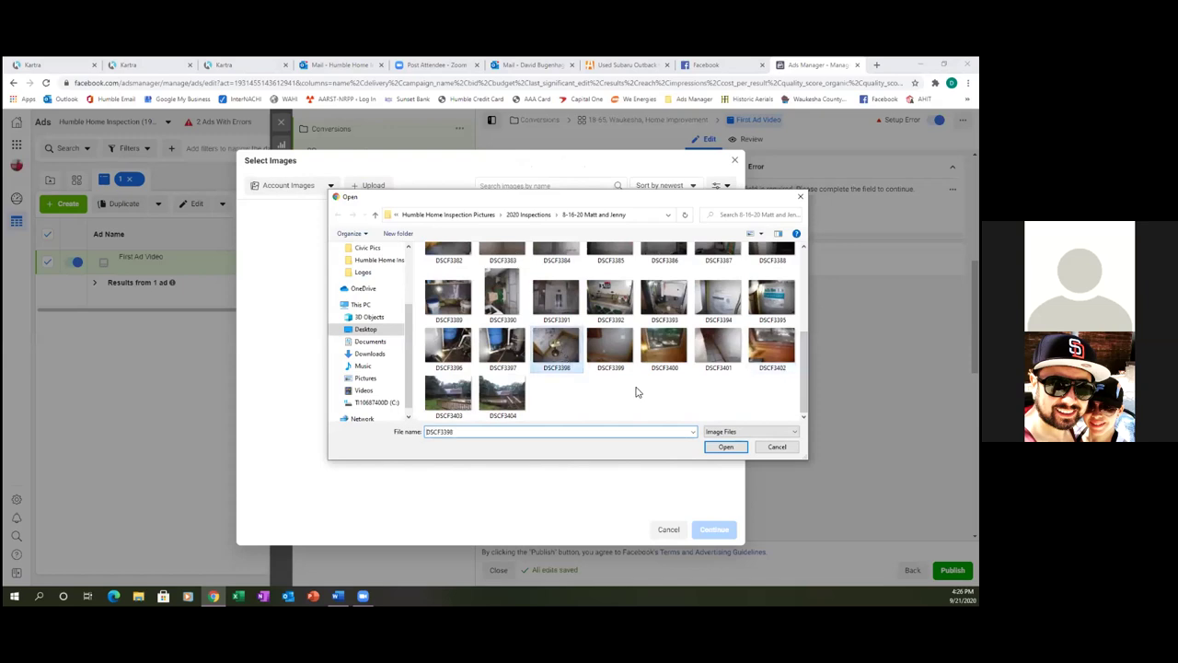
{"action": "left_click", "coordinate": [724, 448]}
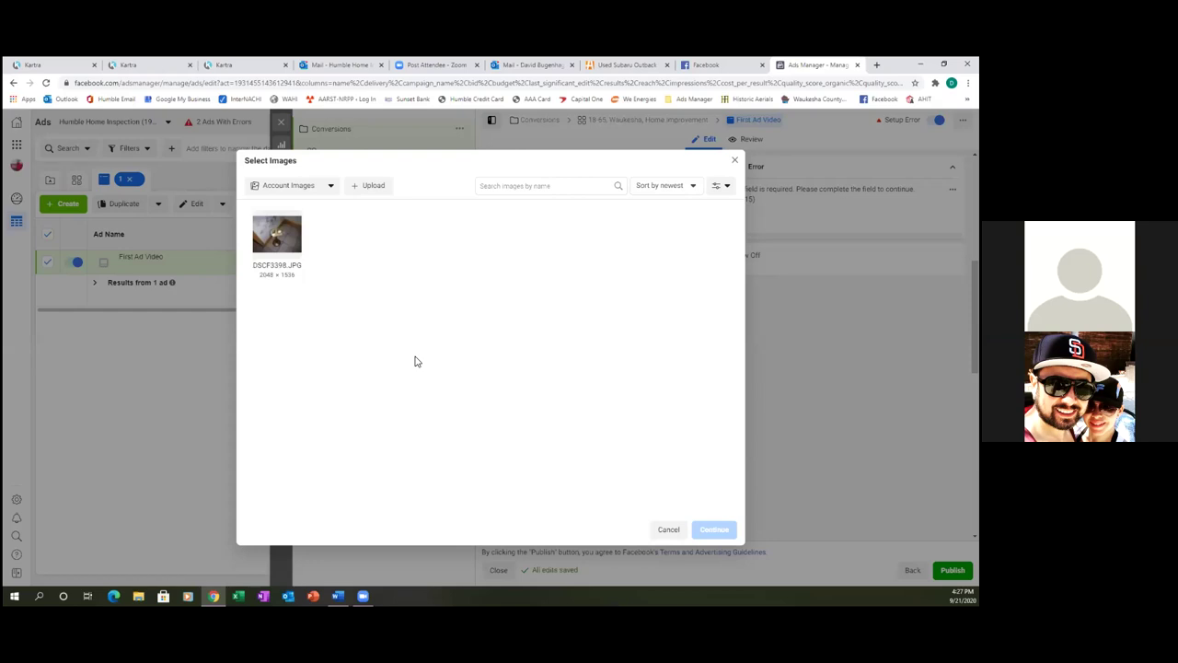
{"action": "left_click", "coordinate": [277, 245]}
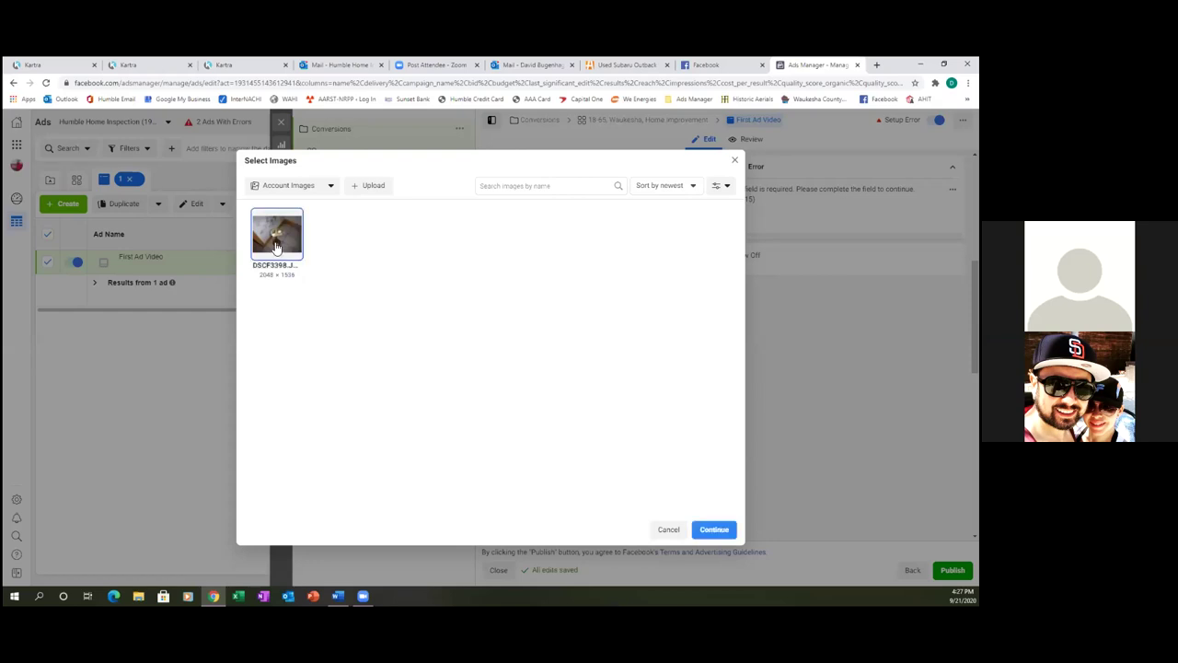
{"action": "left_click", "coordinate": [713, 532]}
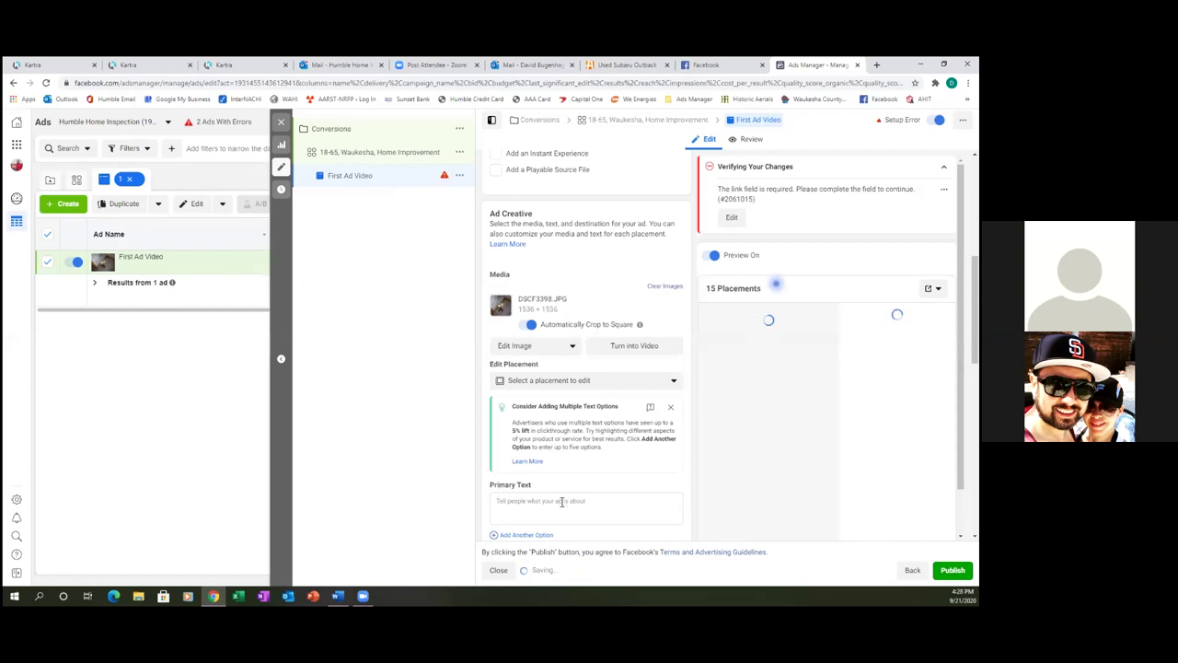
Step: Enter "Gross toilet paper roll" as the ad's primary text
{"action": "left_click", "coordinate": [590, 510]}
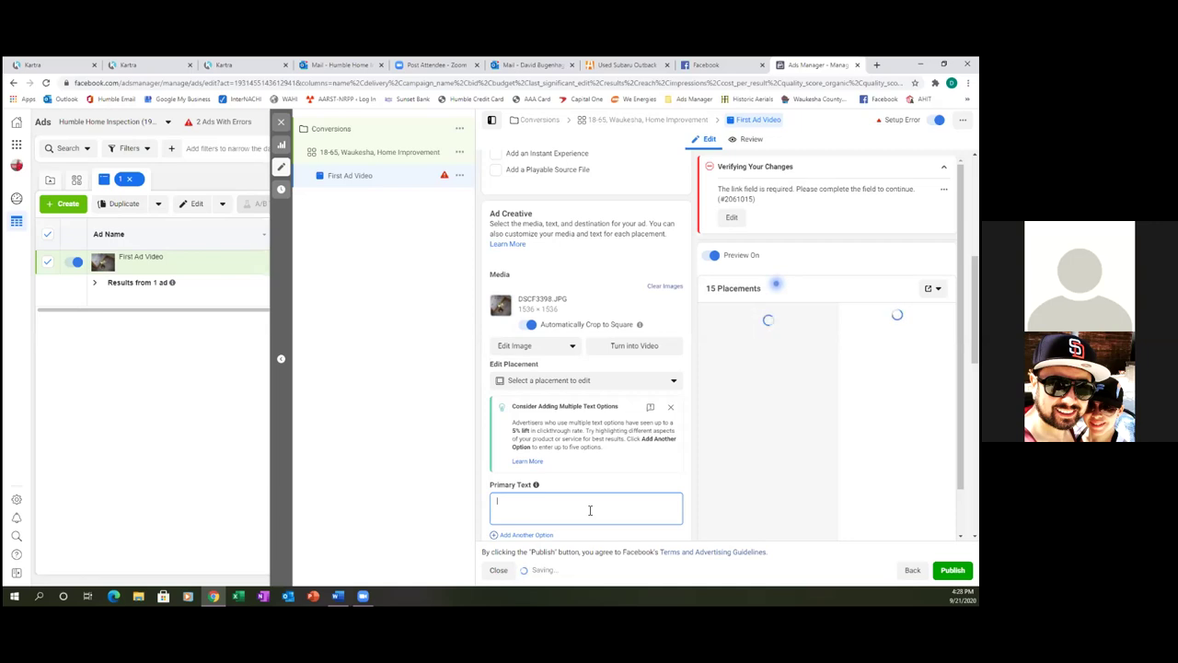
{"action": "type", "text": "G"}
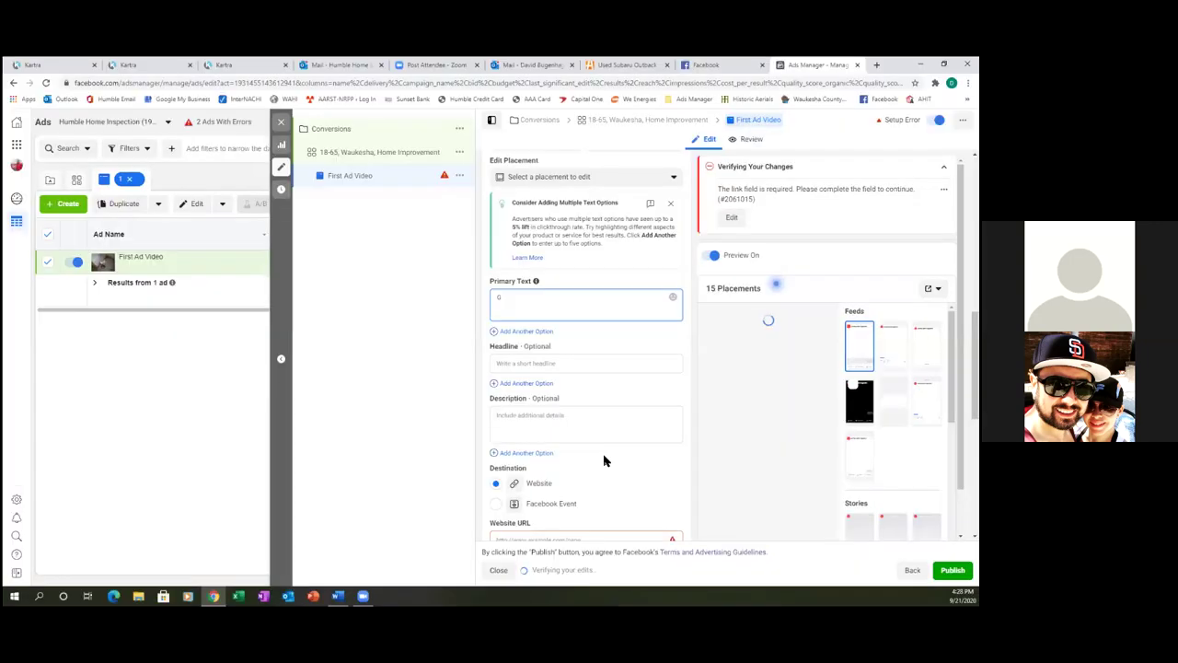
{"action": "scroll", "coordinate": [603, 460], "scroll_direction": "down", "scroll_amount": 3}
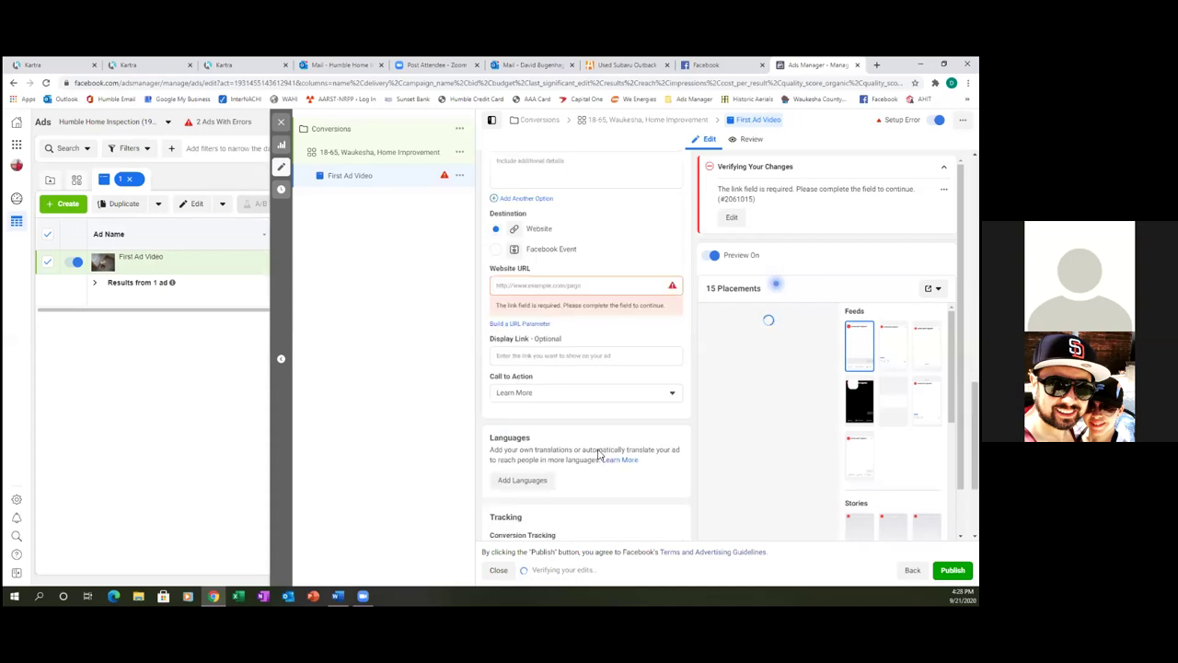
{"action": "scroll", "coordinate": [598, 454], "scroll_direction": "down", "scroll_amount": 2}
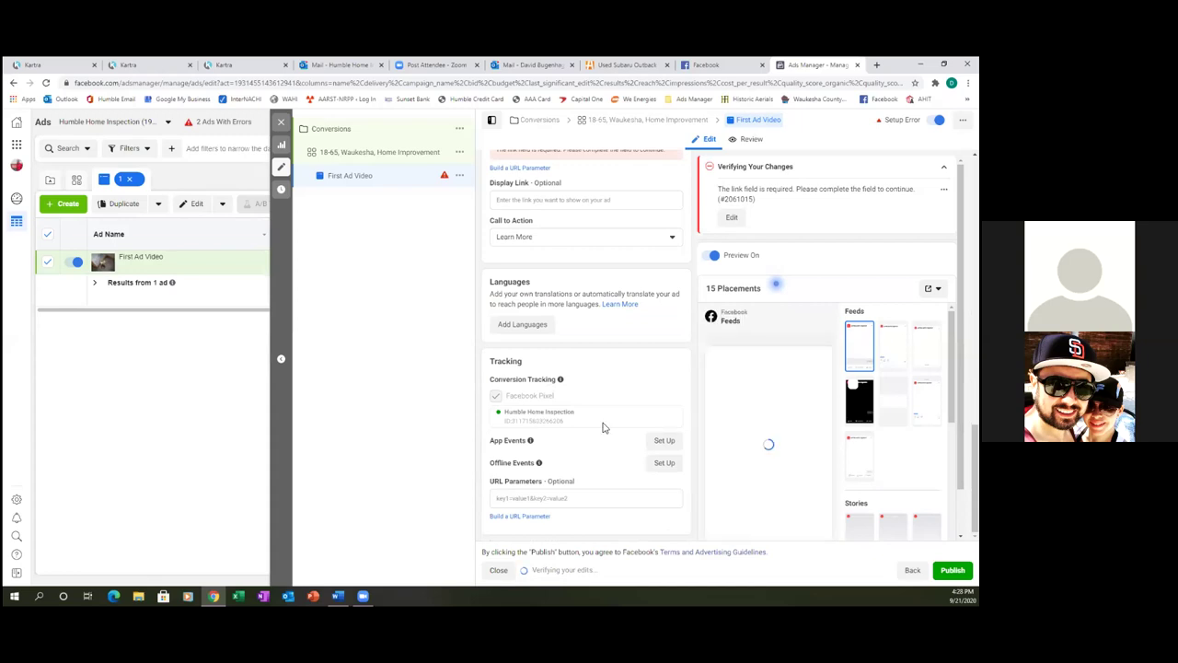
{"action": "scroll", "coordinate": [603, 426], "scroll_direction": "up", "scroll_amount": 2}
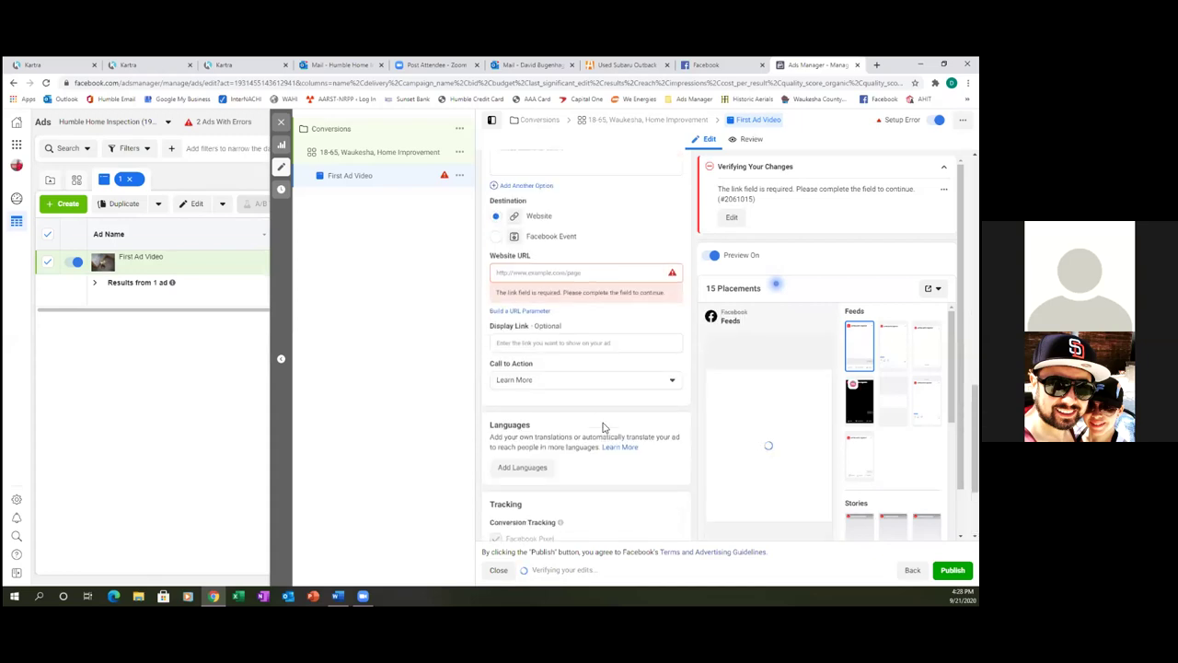
{"action": "scroll", "coordinate": [603, 426], "scroll_direction": "up", "scroll_amount": 4}
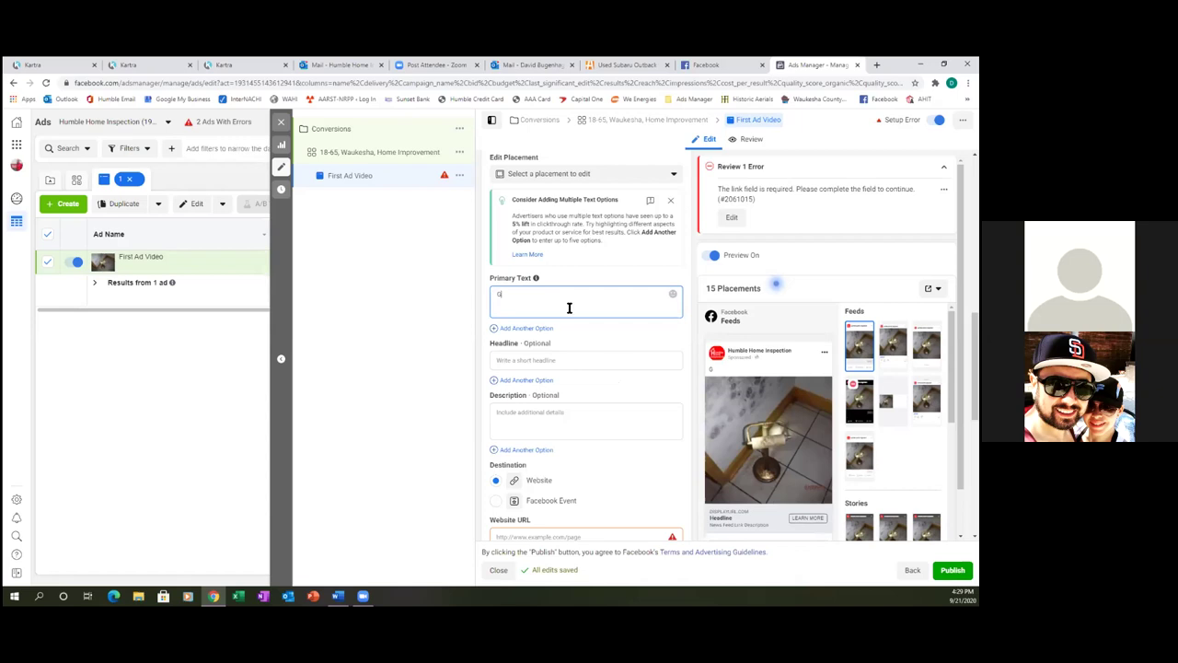
{"action": "type", "text": "ross toilet paper roll"}
Step: Set the ad's headline to "mold is gross" and its description to "don't use this one!"
{"action": "left_click", "coordinate": [557, 360]}
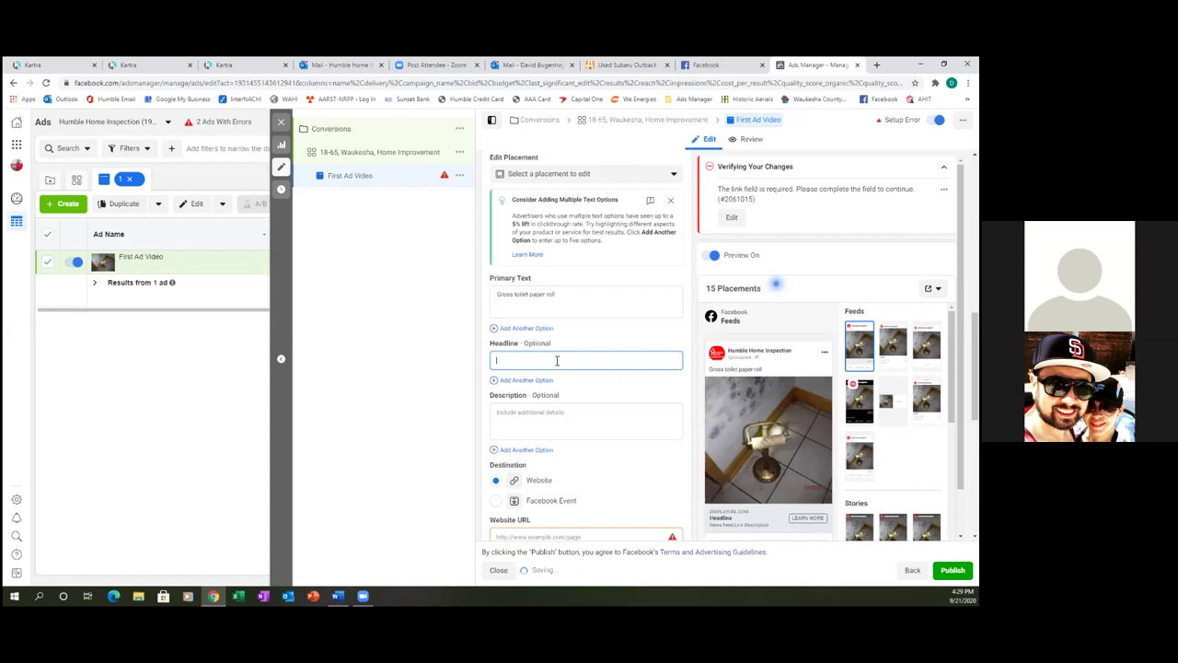
{"action": "type", "text": "mel"}
{"action": "type", "text": "d is gross"}
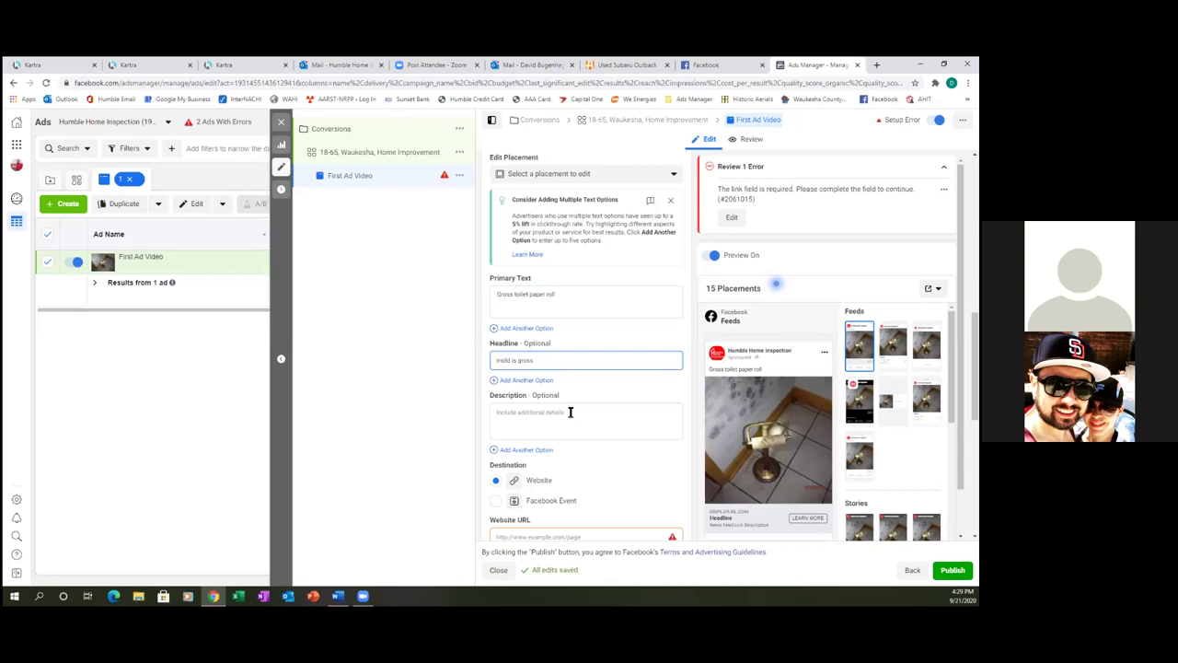
{"action": "left_click", "coordinate": [571, 412]}
{"action": "type", "text": "don't use this one!"}
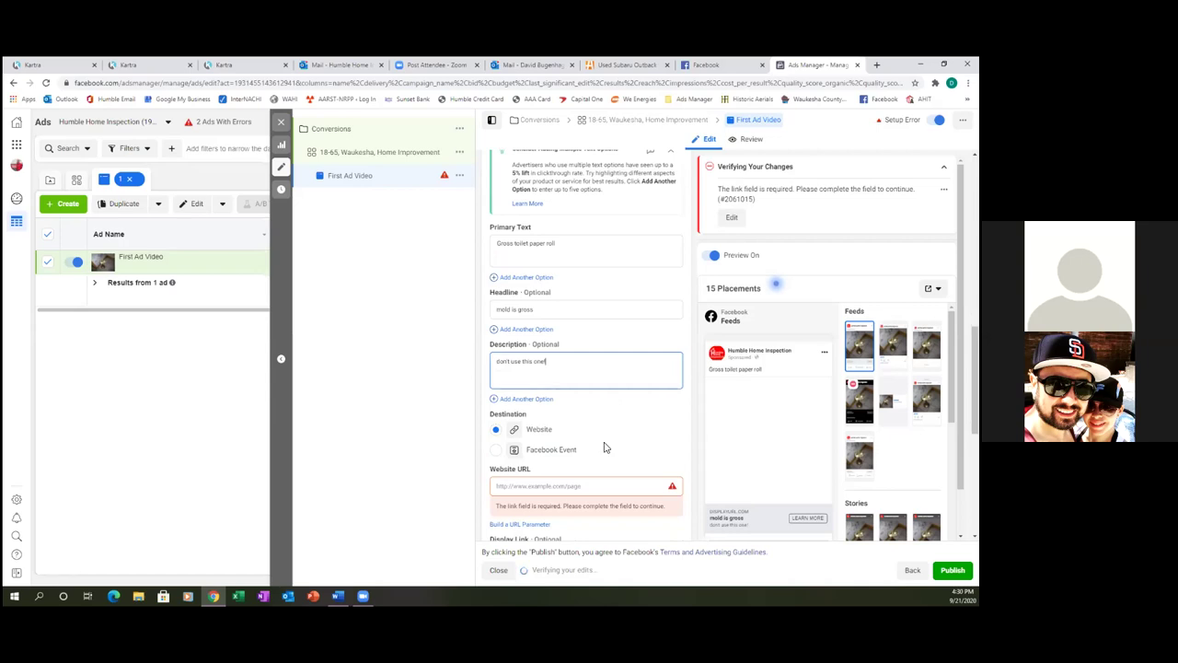
Step: Copy the FreeDownload page link from Kartra and paste it as the ad's website URL in Ads Manager
{"action": "scroll", "coordinate": [603, 359], "scroll_direction": "down", "scroll_amount": 1}
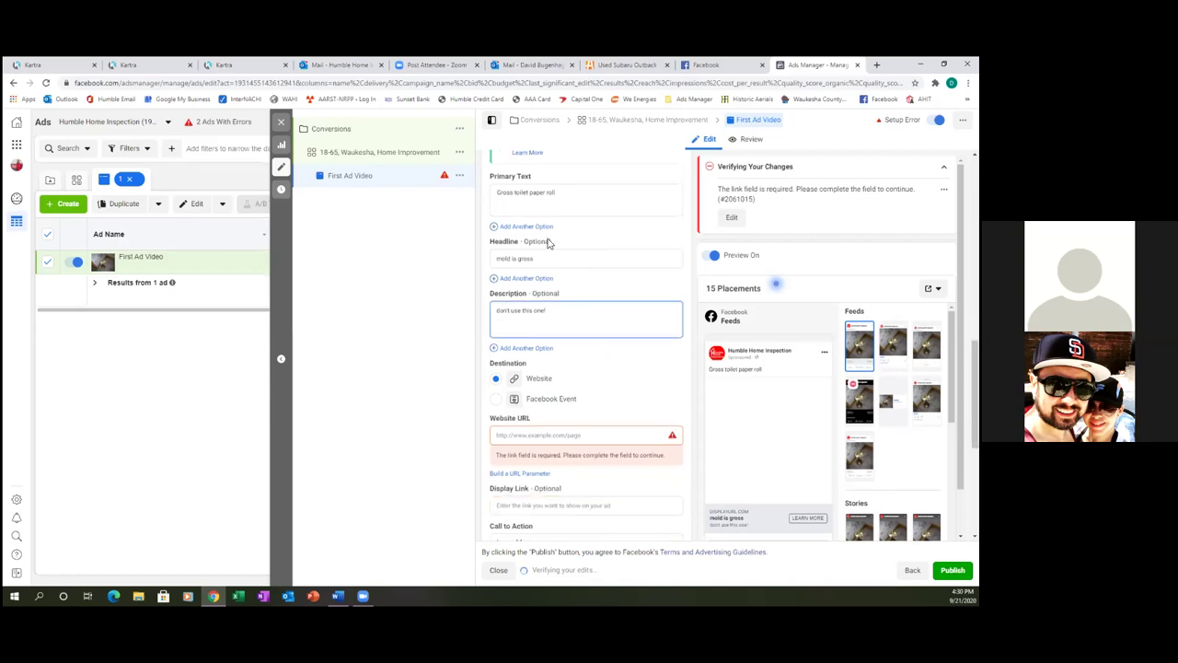
{"action": "scroll", "coordinate": [552, 190], "scroll_direction": "down", "scroll_amount": 1}
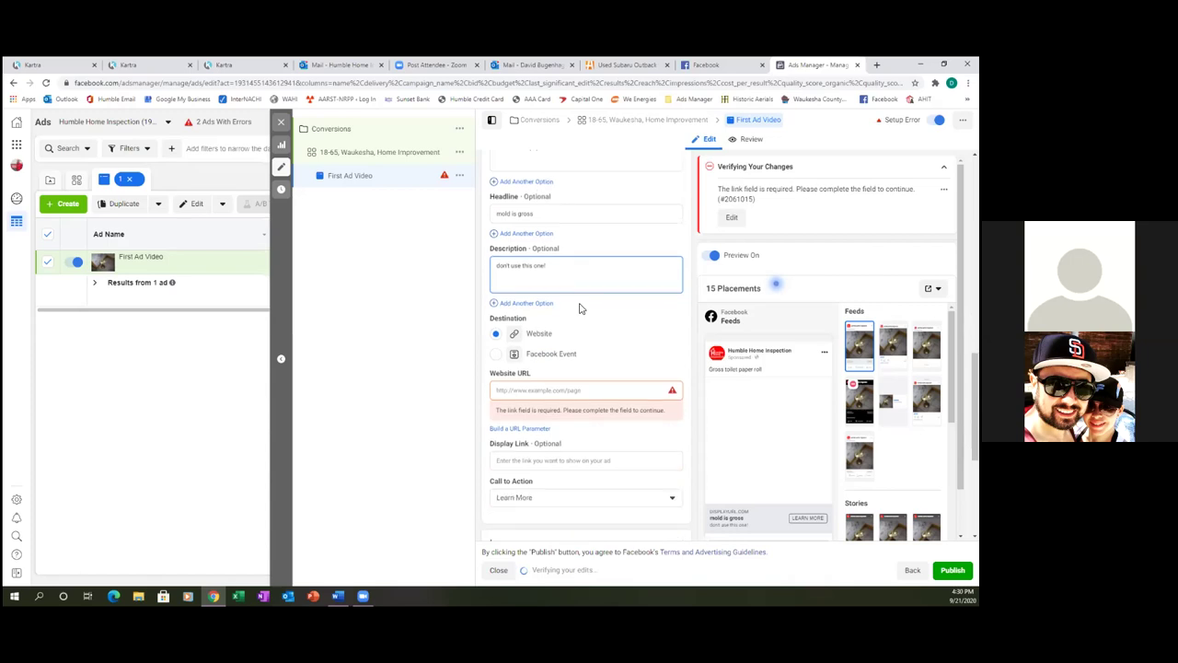
{"action": "scroll", "coordinate": [579, 307], "scroll_direction": "down", "scroll_amount": 1}
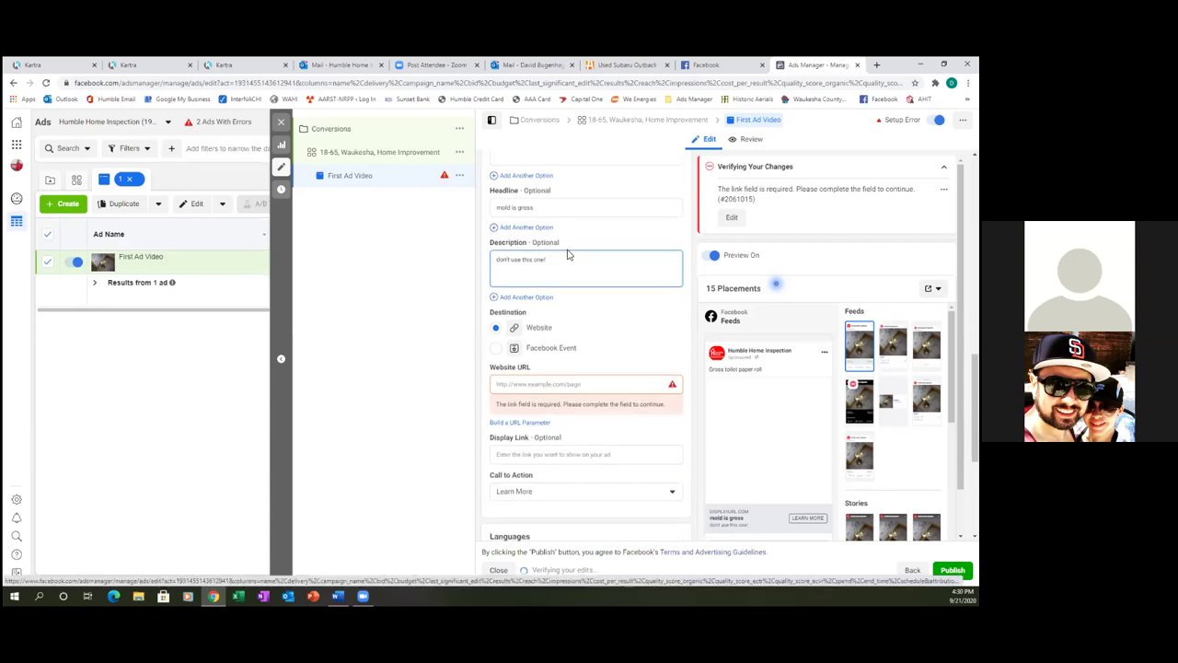
{"action": "key", "text": "ctrl+1"}
{"action": "right_click", "coordinate": [414, 385]}
{"action": "left_click", "coordinate": [438, 394]}
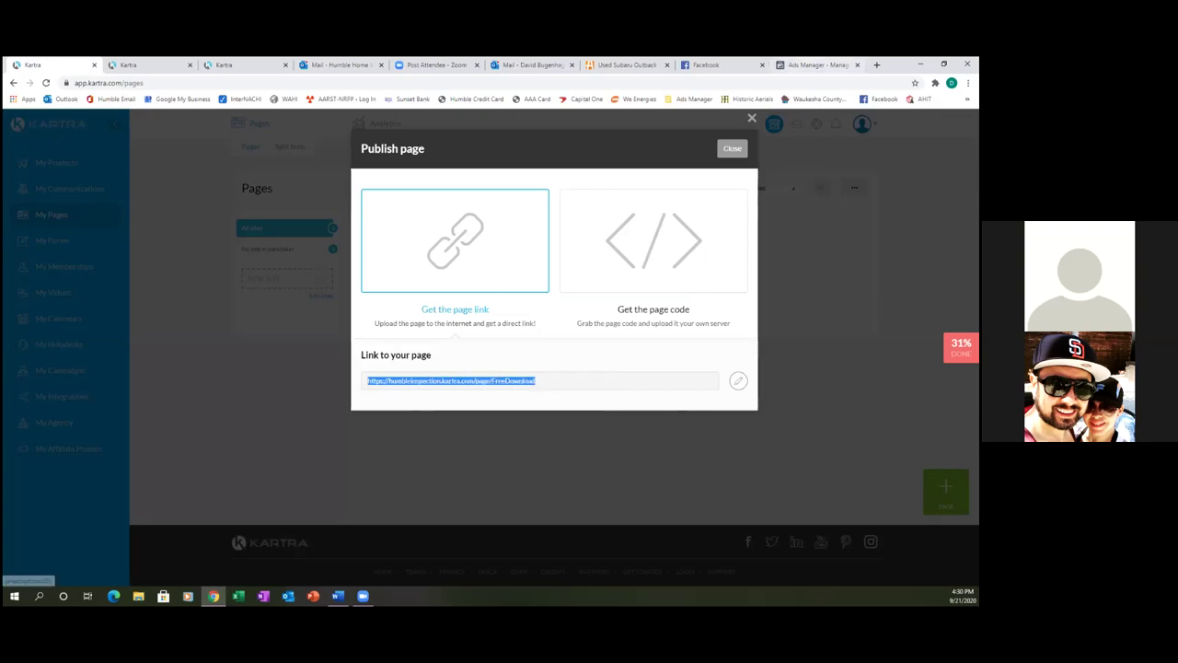
{"action": "key", "text": "ctrl+9"}
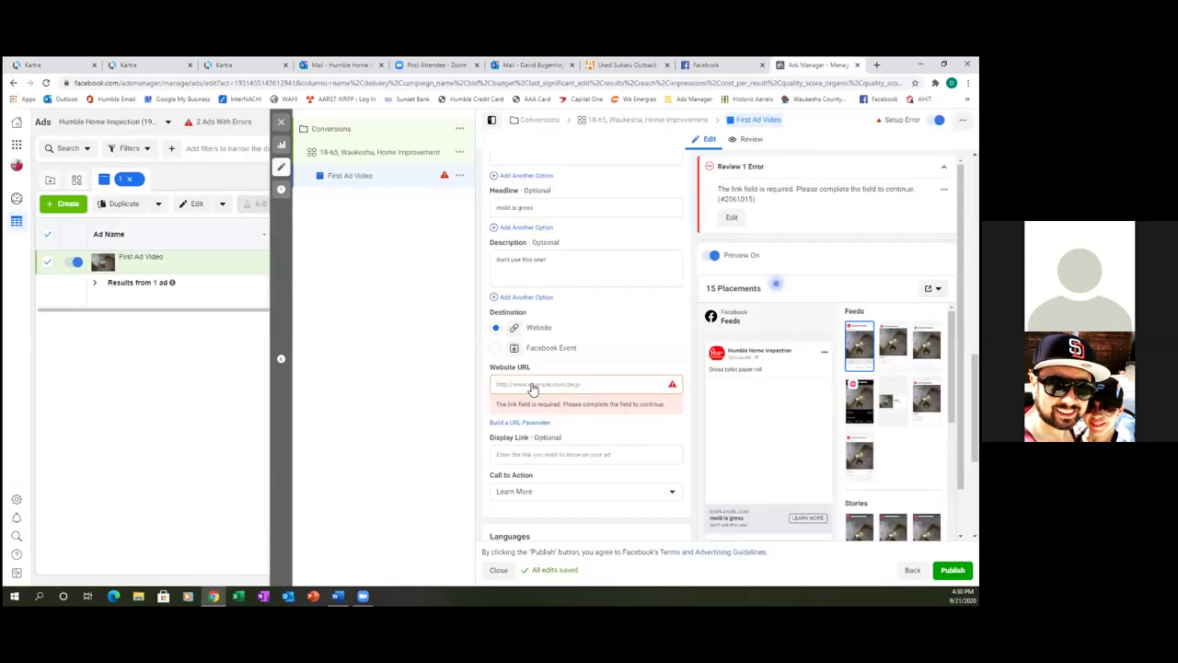
{"action": "right_click", "coordinate": [532, 386]}
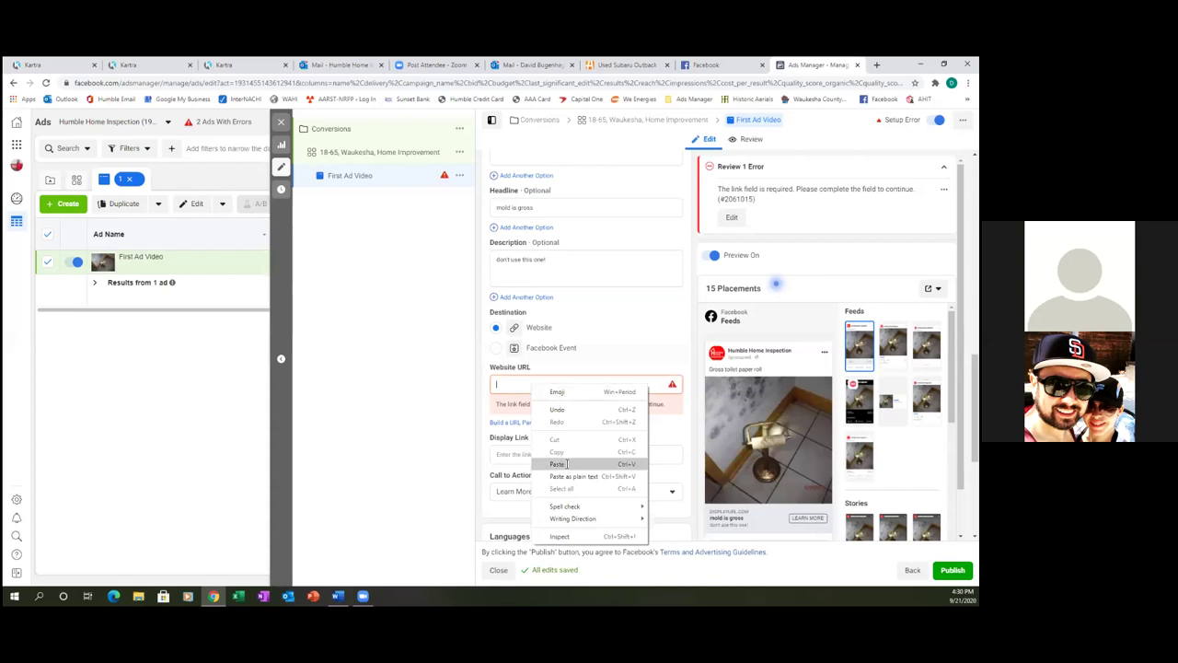
{"action": "left_click", "coordinate": [567, 463]}
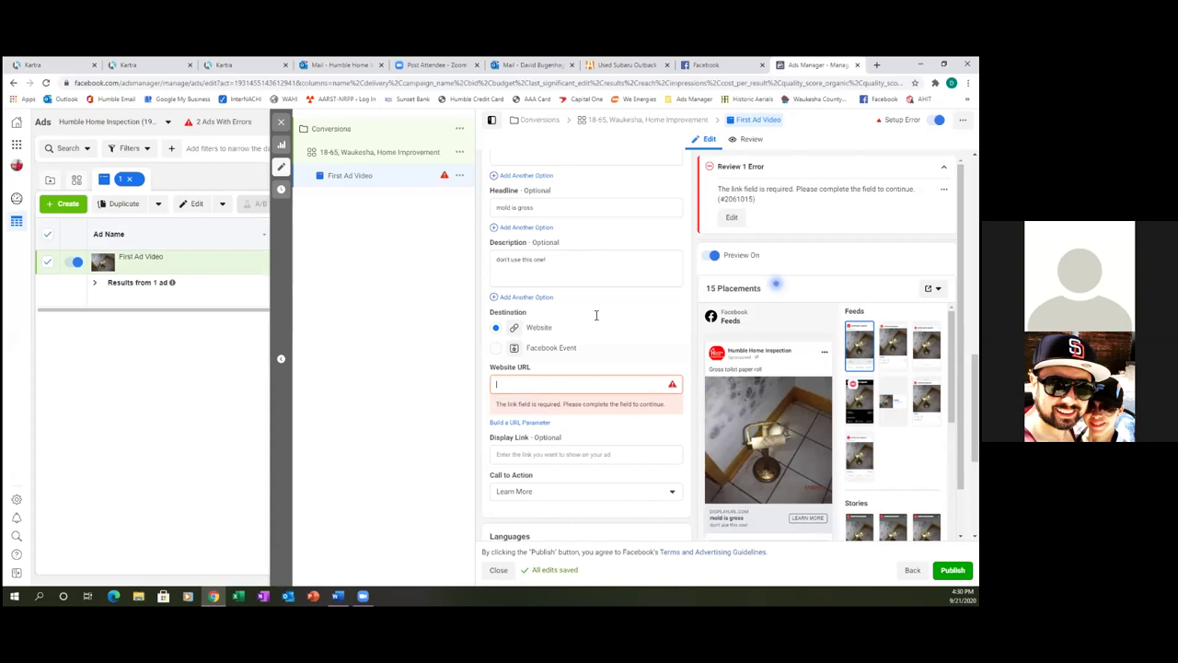
{"action": "key", "text": "ctrl+v"}
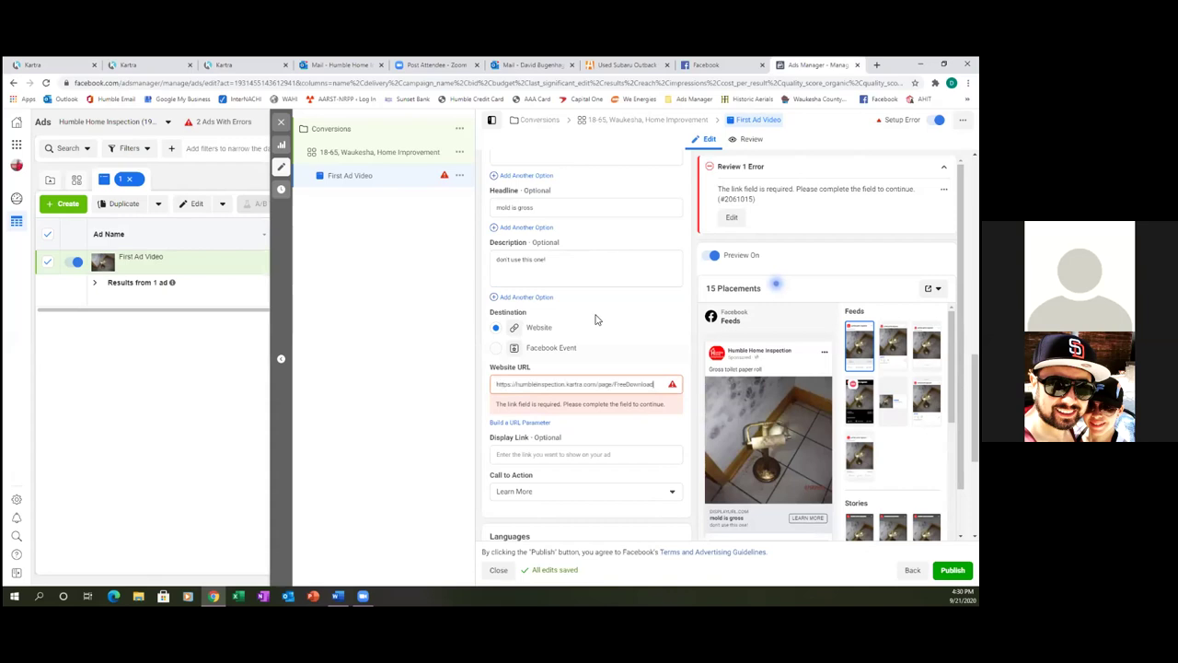
Step: Check the available call-to-action choices and keep Learn More
{"action": "left_click", "coordinate": [671, 491]}
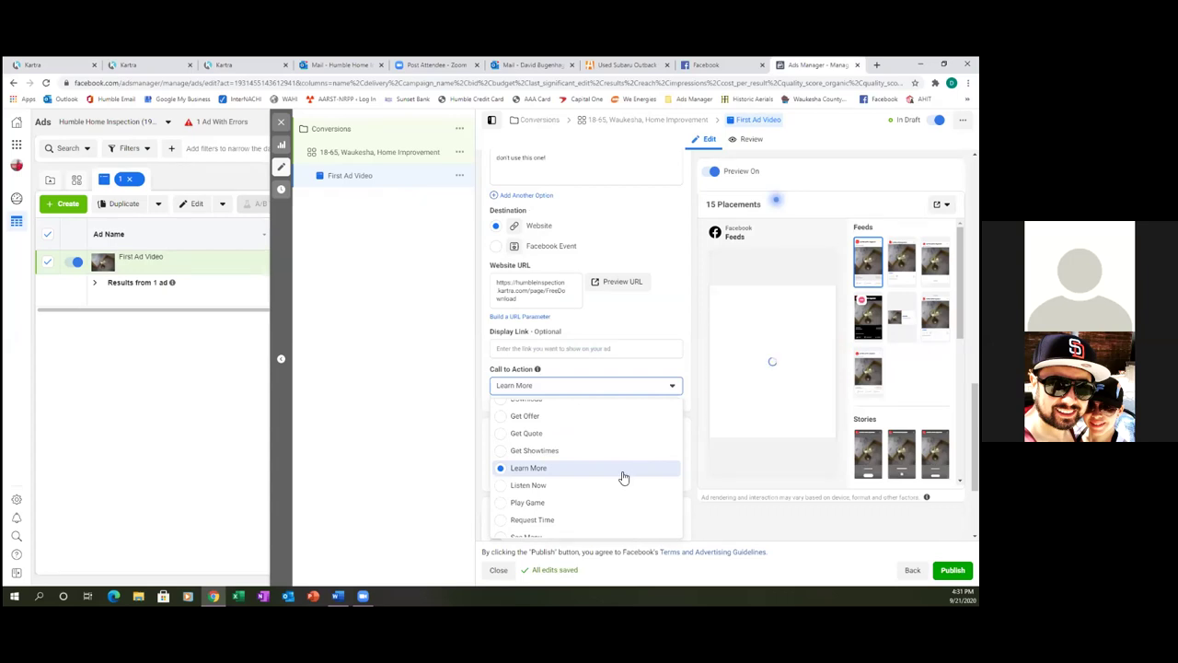
{"action": "scroll", "coordinate": [623, 477], "scroll_direction": "up", "scroll_amount": 1}
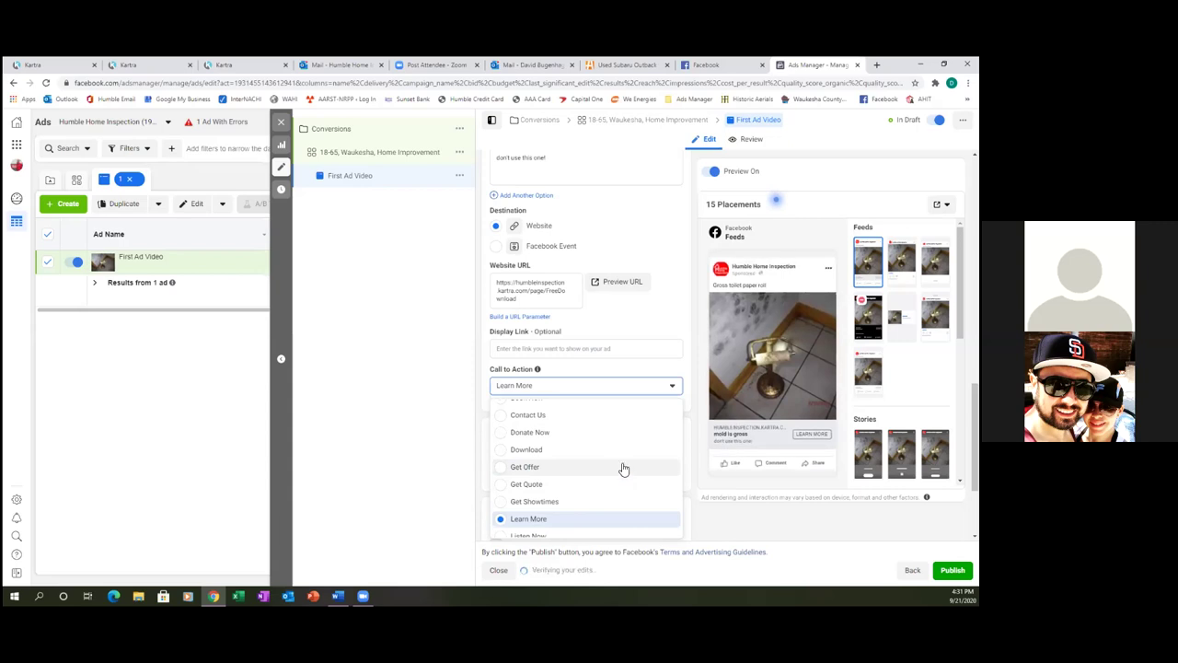
{"action": "scroll", "coordinate": [617, 467], "scroll_direction": "down", "scroll_amount": 1}
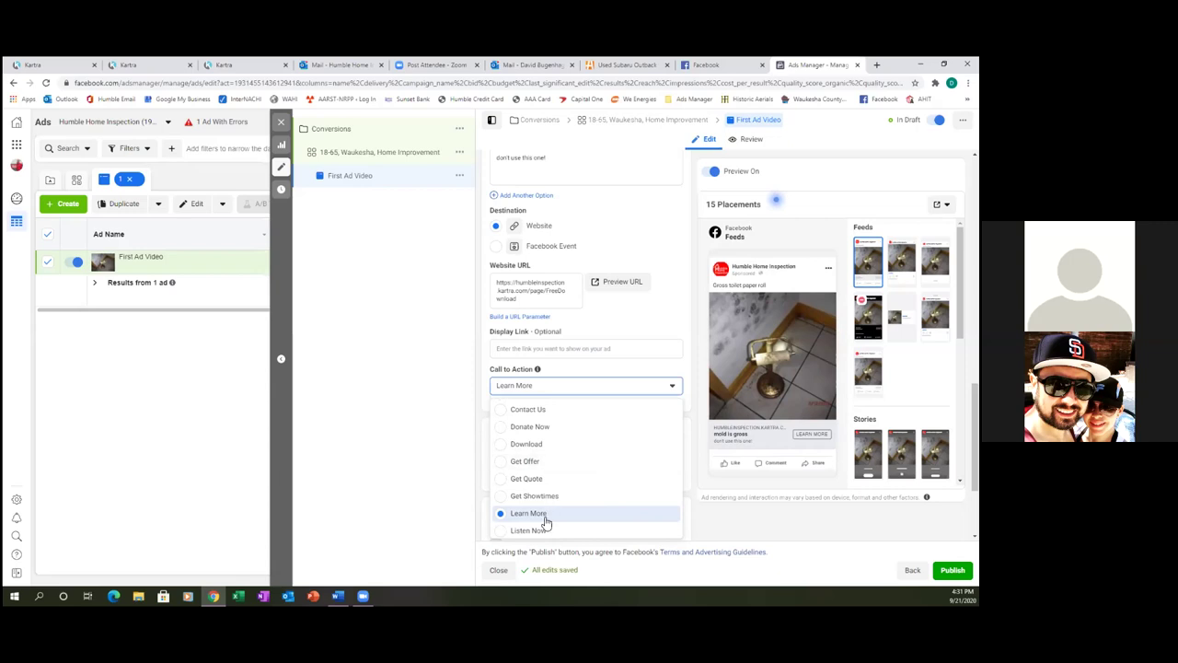
{"action": "left_click", "coordinate": [363, 405]}
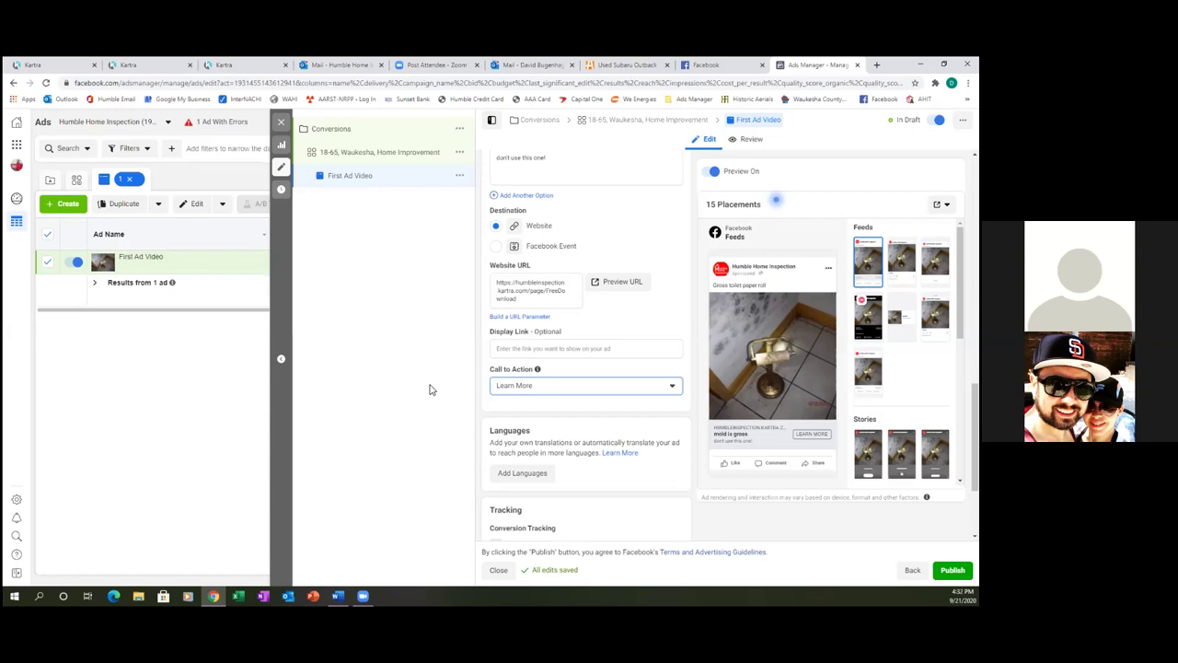
Step: Set the ad's display link to HumbleHomeInspection.com
{"action": "left_click", "coordinate": [566, 349]}
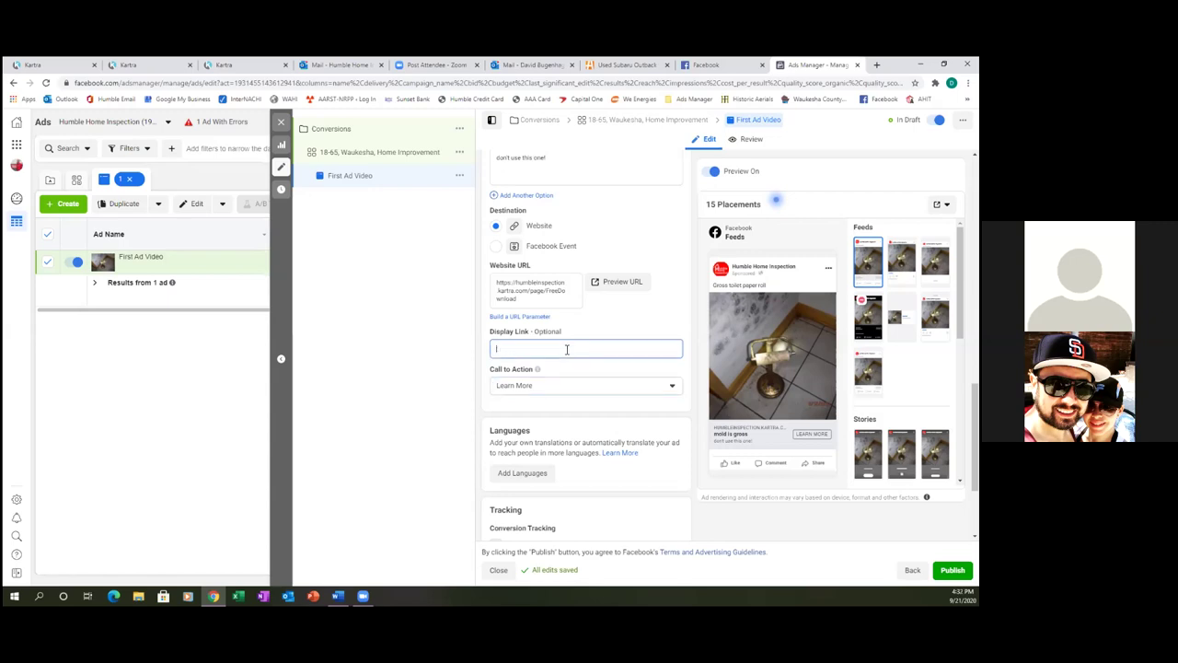
{"action": "type", "text": "Humble"}
{"action": "key", "text": "BackSpace"}
{"action": "key", "text": "BackSpace"}
{"action": "key", "text": "BackSpace"}
{"action": "type", "text": "bleHomeInspe"}
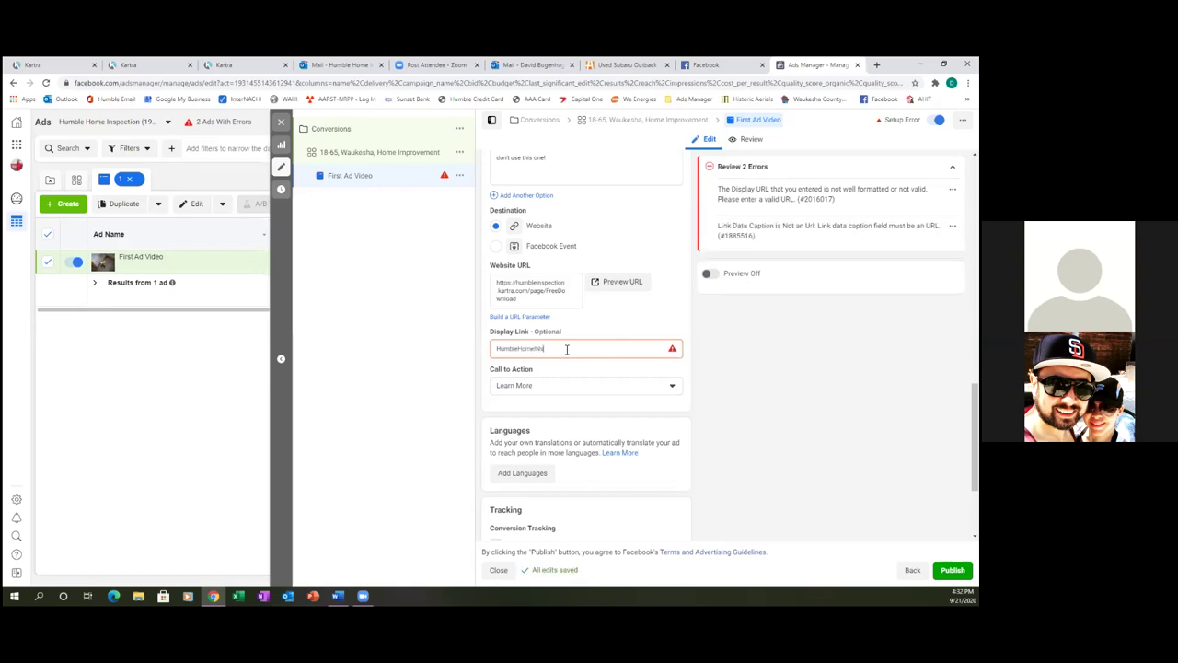
{"action": "type", "text": "nspection.com"}
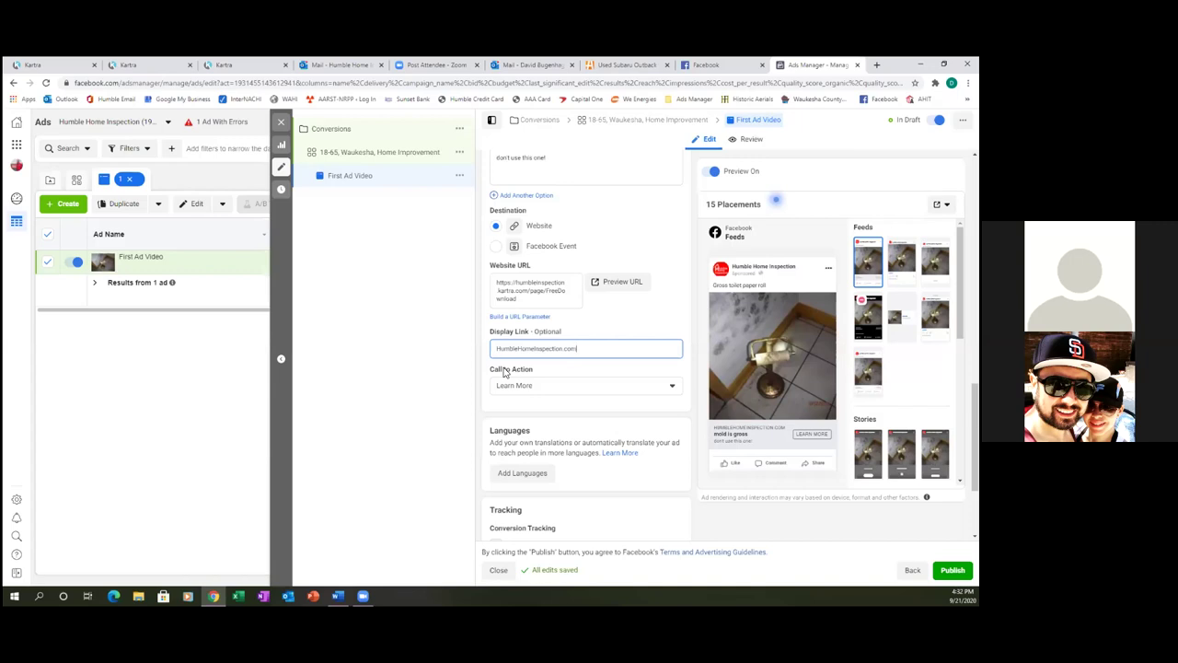
Step: Check the ad's tracking settings, publish the ad, and close the ad editor
{"action": "scroll", "coordinate": [635, 453], "scroll_direction": "down", "scroll_amount": 1}
{"action": "scroll", "coordinate": [665, 455], "scroll_direction": "down", "scroll_amount": 1}
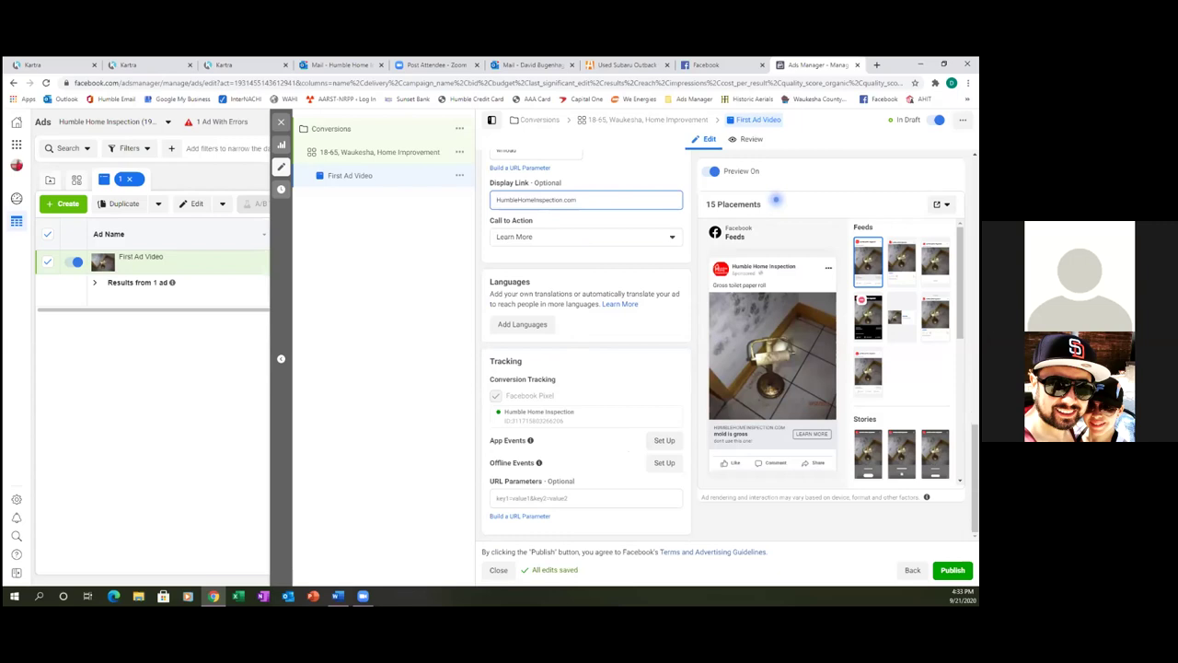
{"action": "left_click", "coordinate": [744, 349]}
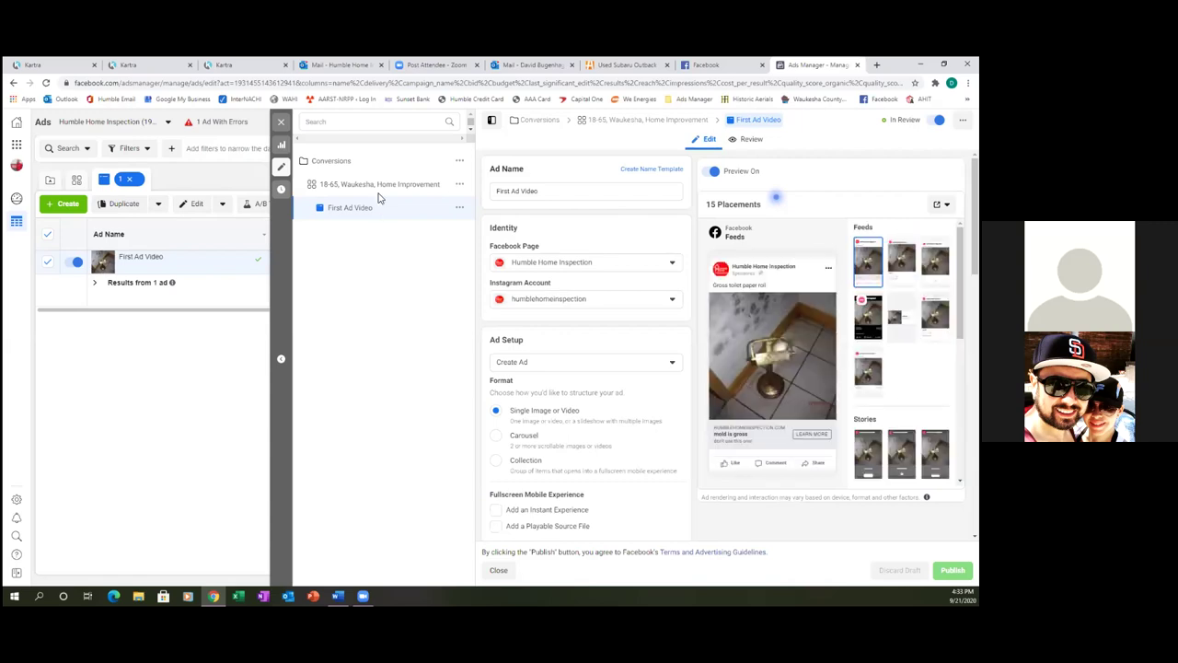
{"action": "left_click", "coordinate": [281, 125]}
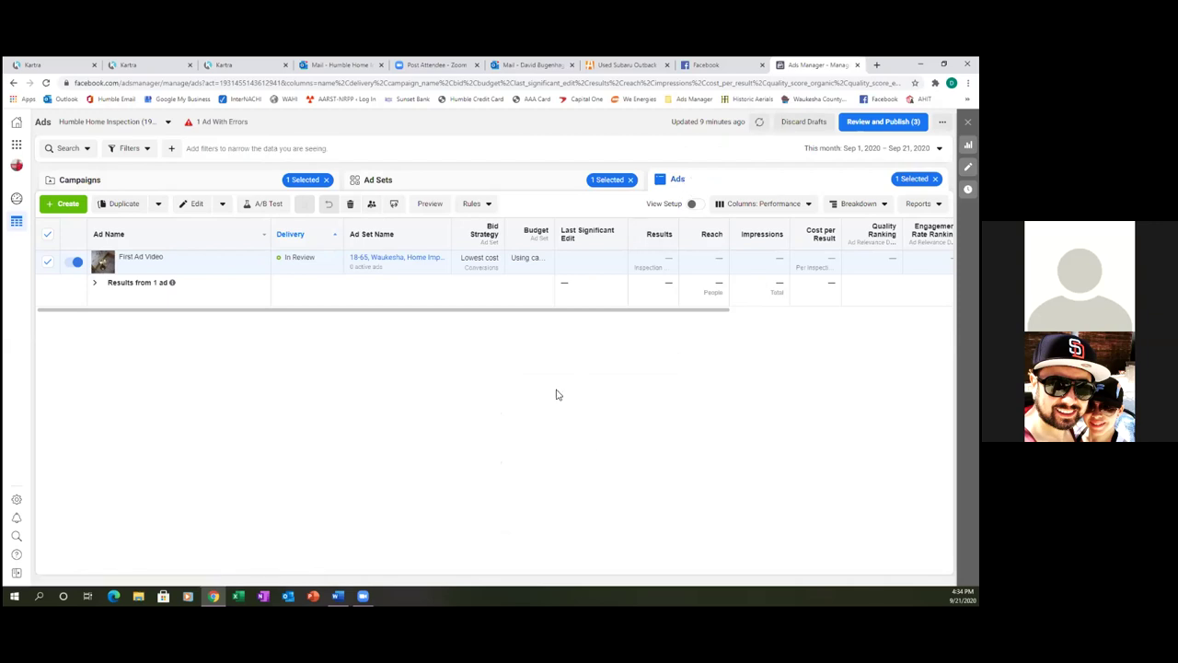
Step: Check the campaign, ad set and ad levels, and duplicate the Waukesha Home Improvement ad set into its original campaign with 2 copies
{"action": "left_click", "coordinate": [451, 183]}
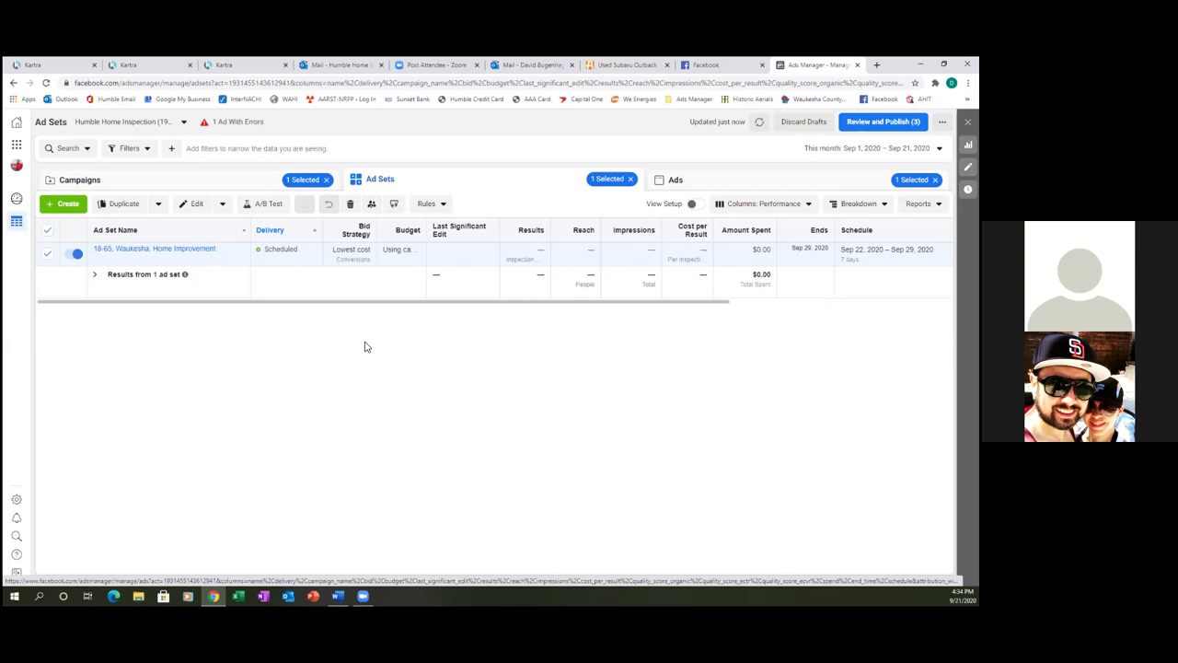
{"action": "left_click", "coordinate": [232, 183]}
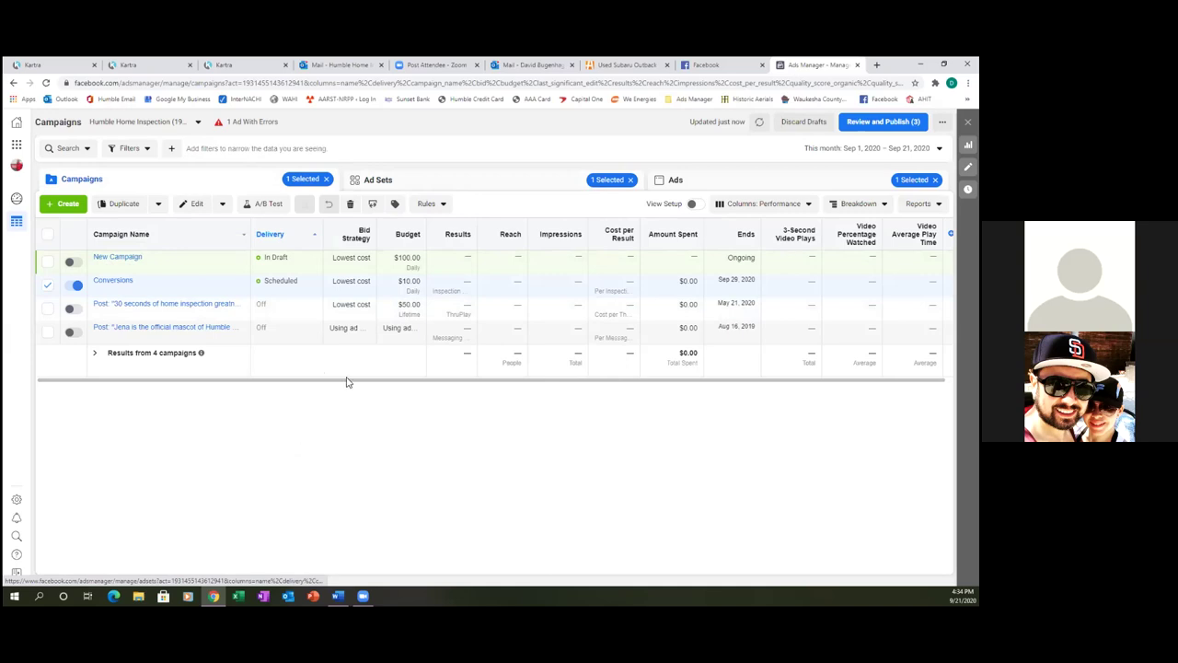
{"action": "left_click", "coordinate": [704, 186]}
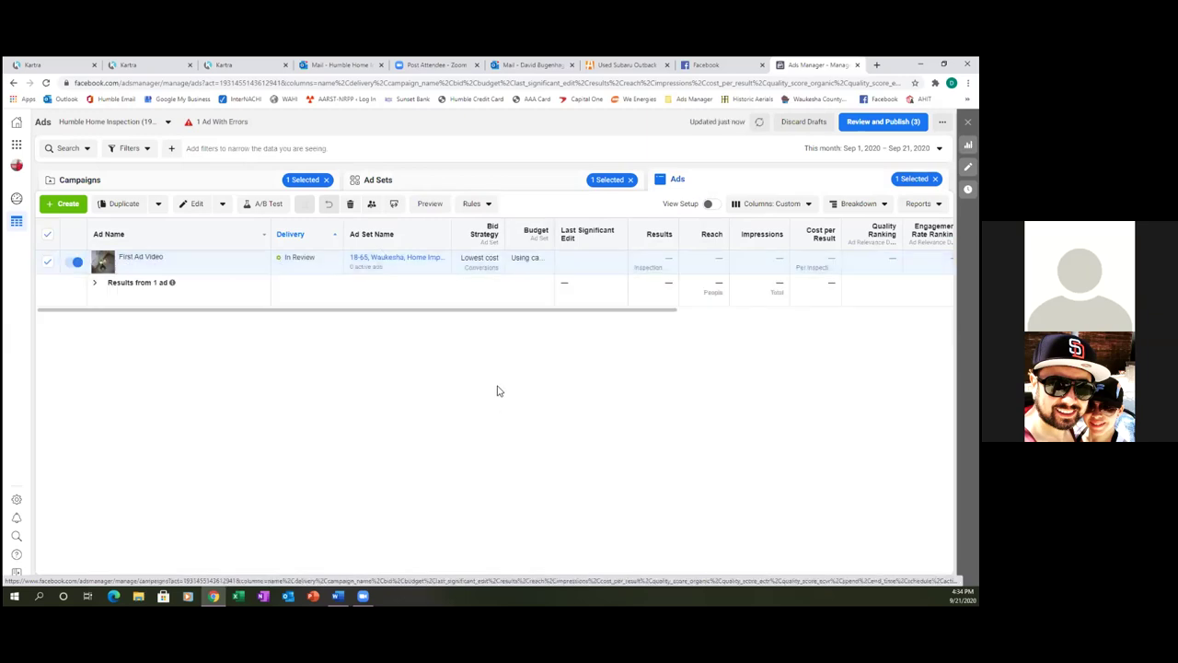
{"action": "left_click", "coordinate": [459, 180]}
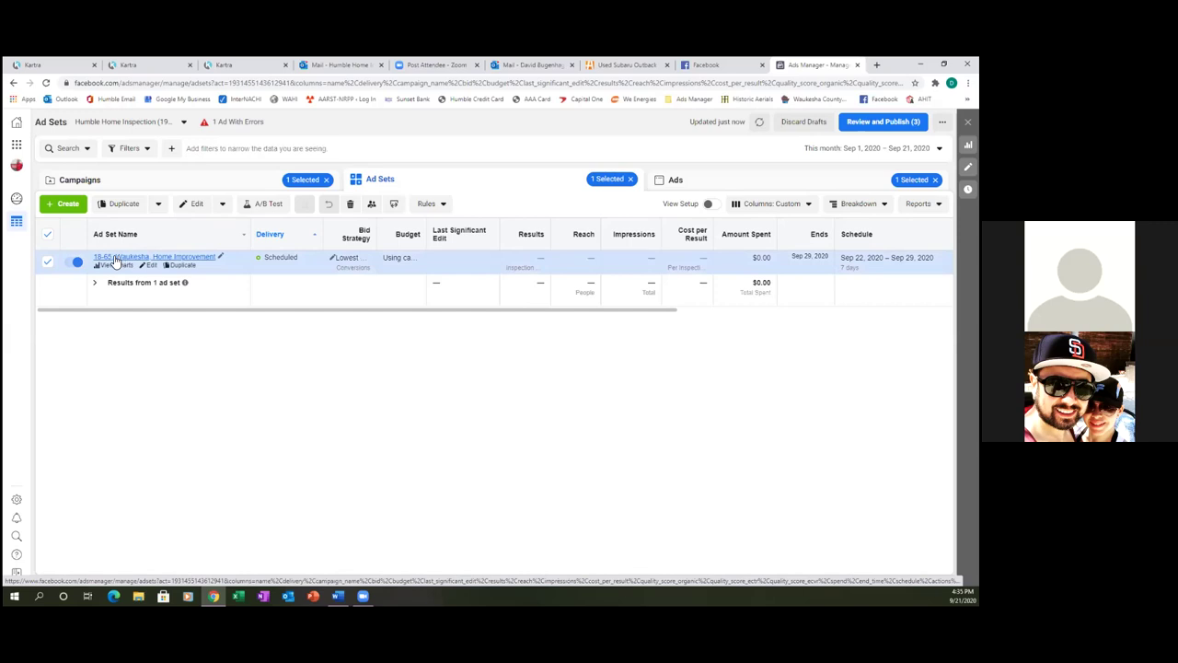
{"action": "left_click", "coordinate": [182, 265]}
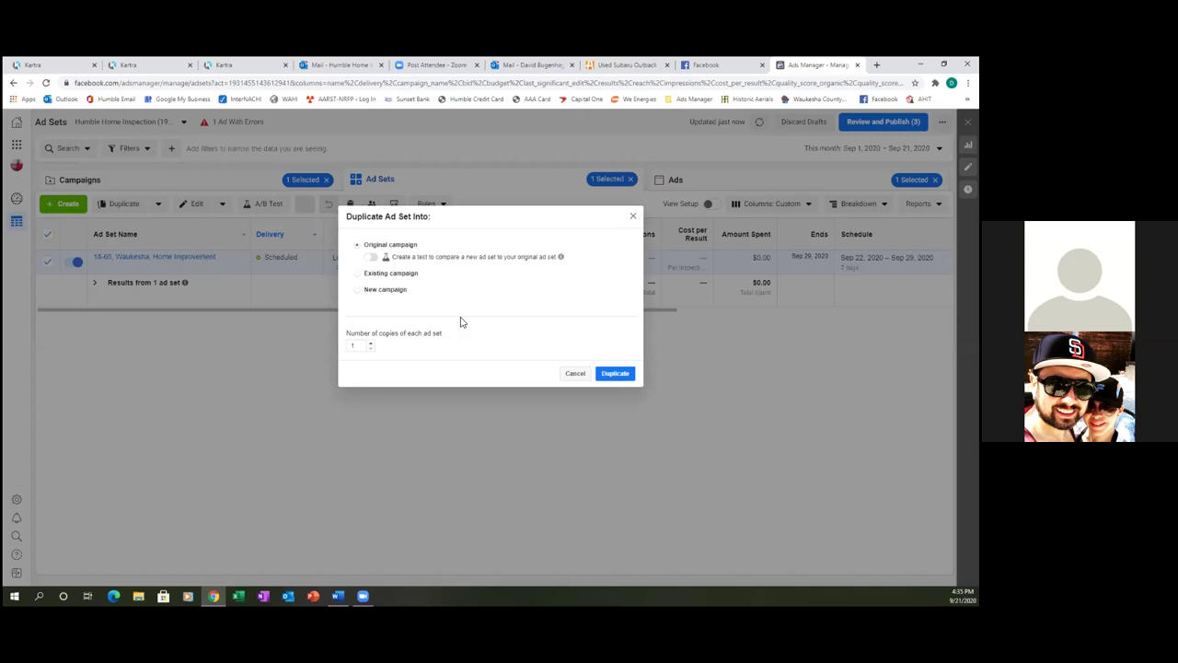
{"action": "left_click", "coordinate": [372, 344]}
{"action": "left_click", "coordinate": [622, 375]}
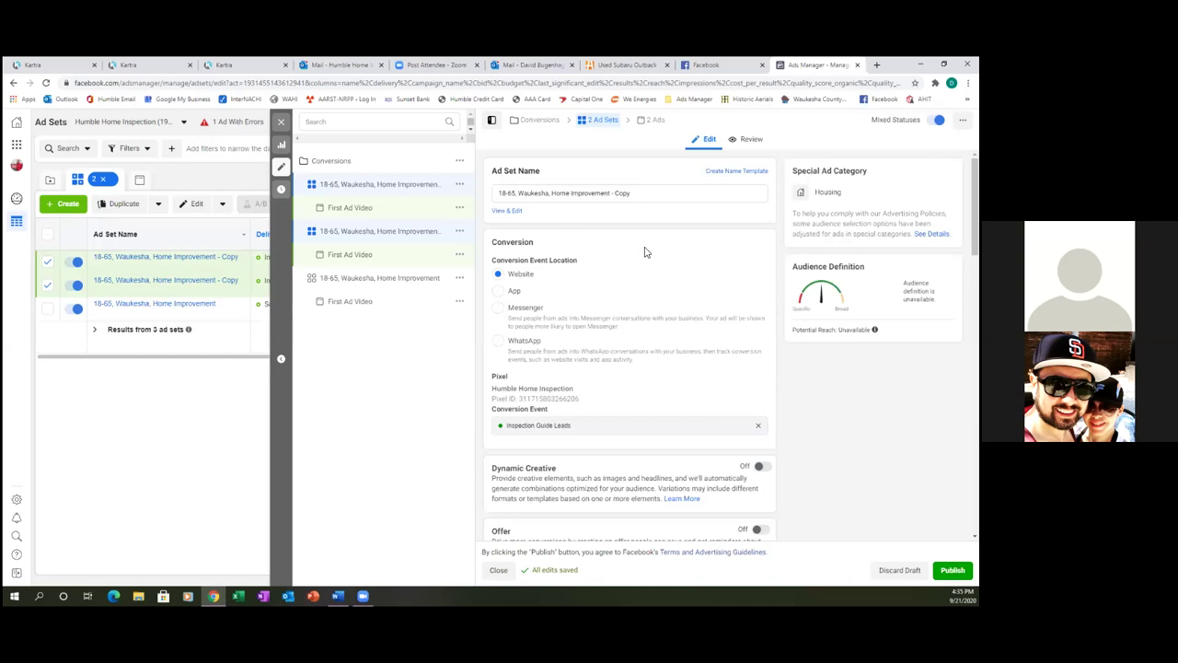
Step: Rename both copied ad sets to "18-65, Waukesha, House Hunting"
{"action": "left_click", "coordinate": [629, 194]}
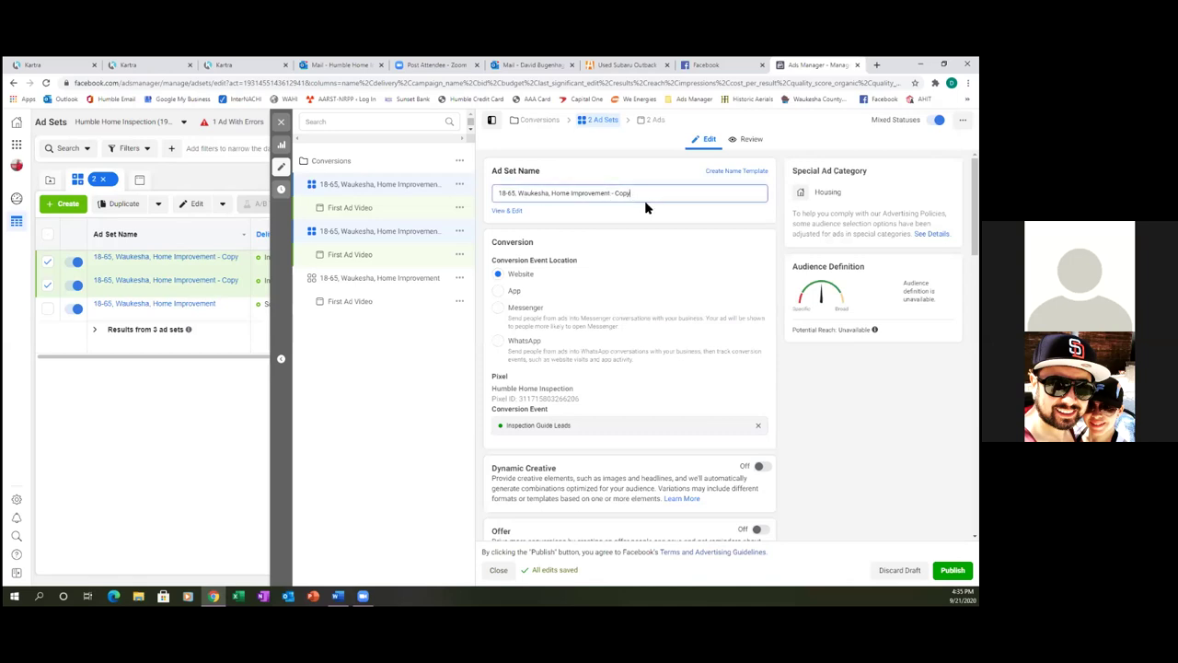
{"action": "key", "text": "BackSpace"}
{"action": "key", "text": "BackSpace"}
{"action": "key", "text": "BackSpace"}
{"action": "key", "text": "BackSpace"}
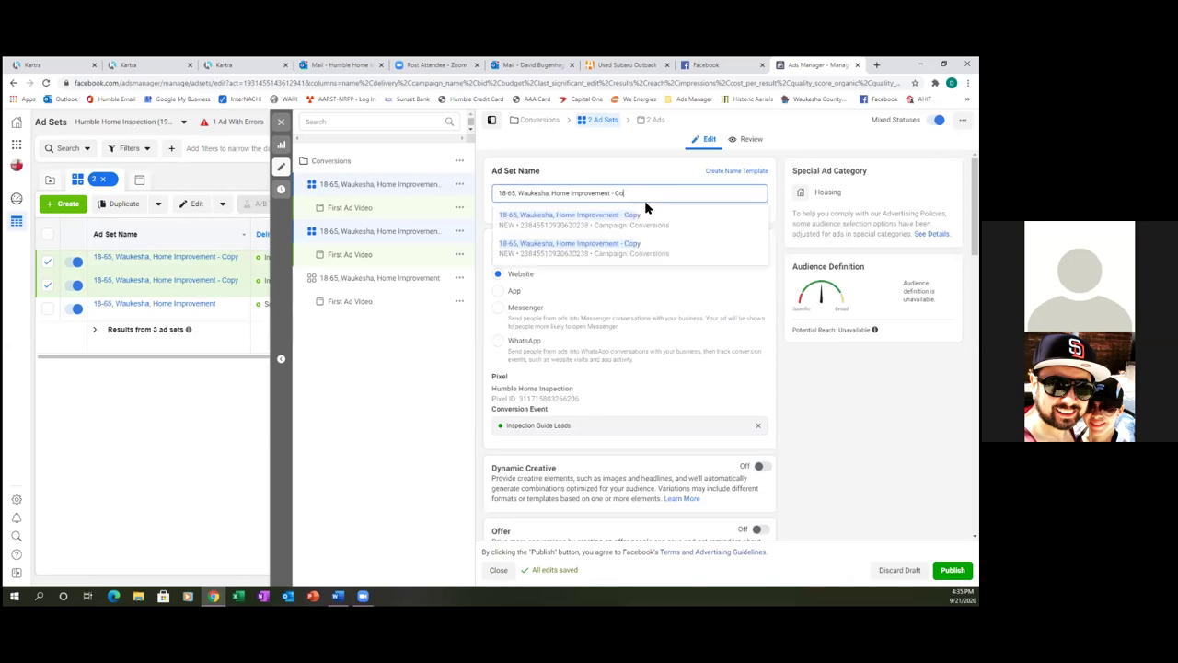
{"action": "key", "text": "BackSpace"}
{"action": "key", "text": "BackSpace"}
{"action": "key", "text": "BackSpace"}
{"action": "key", "text": "BackSpace"}
{"action": "key", "text": "BackSpace"}
{"action": "key", "text": "BackSpace"}
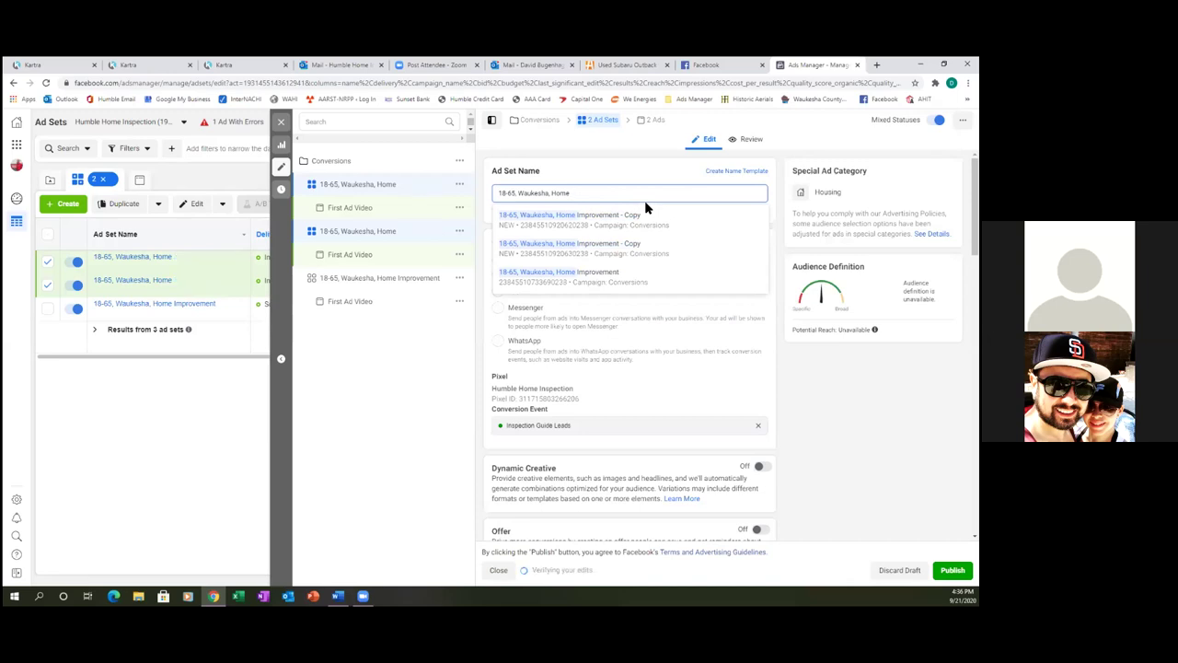
{"action": "key", "text": "BackSpace"}
{"action": "key", "text": "BackSpace"}
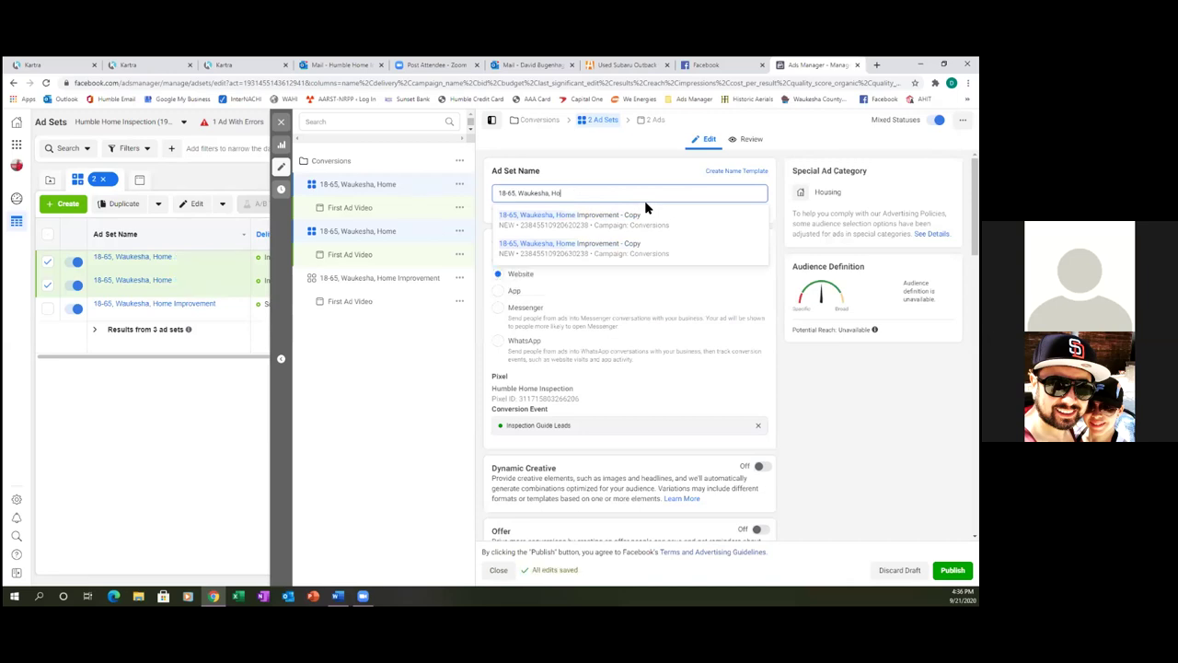
{"action": "type", "text": "ouse H"}
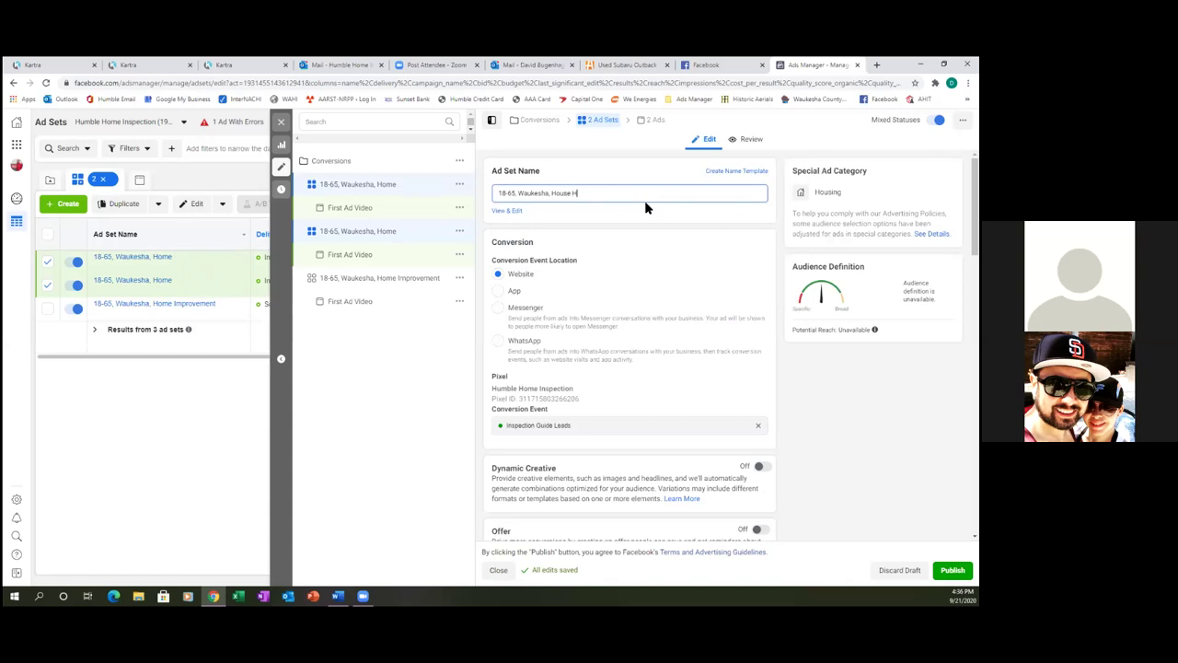
{"action": "type", "text": "unting"}
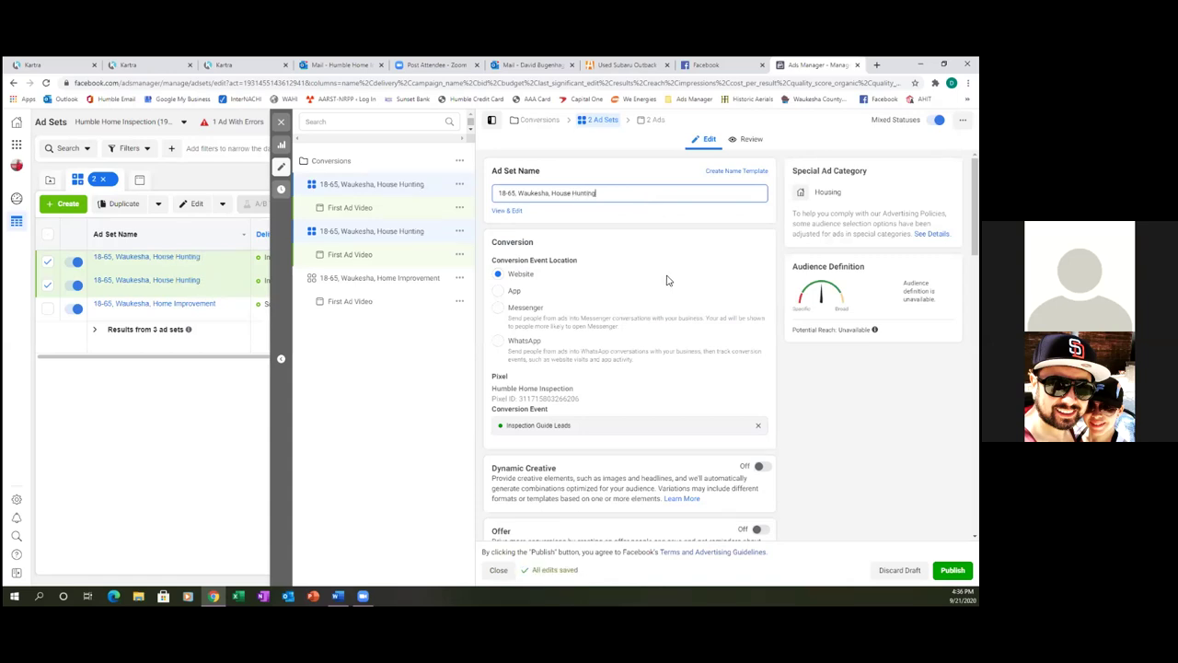
Step: Review the copied ad sets' conversion event, budget and schedule, custom audiences, location, age, gender and targeting settings
{"action": "scroll", "coordinate": [667, 280], "scroll_direction": "down", "scroll_amount": 3}
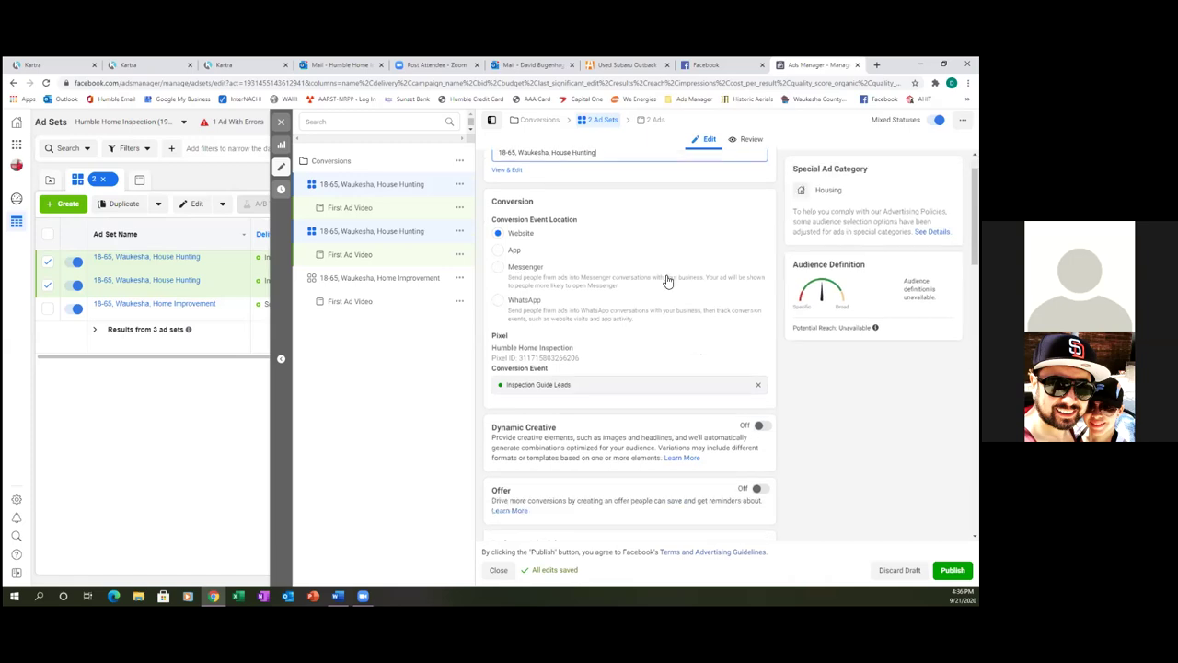
{"action": "scroll", "coordinate": [667, 280], "scroll_direction": "down", "scroll_amount": 1}
{"action": "scroll", "coordinate": [667, 276], "scroll_direction": "up", "scroll_amount": 2}
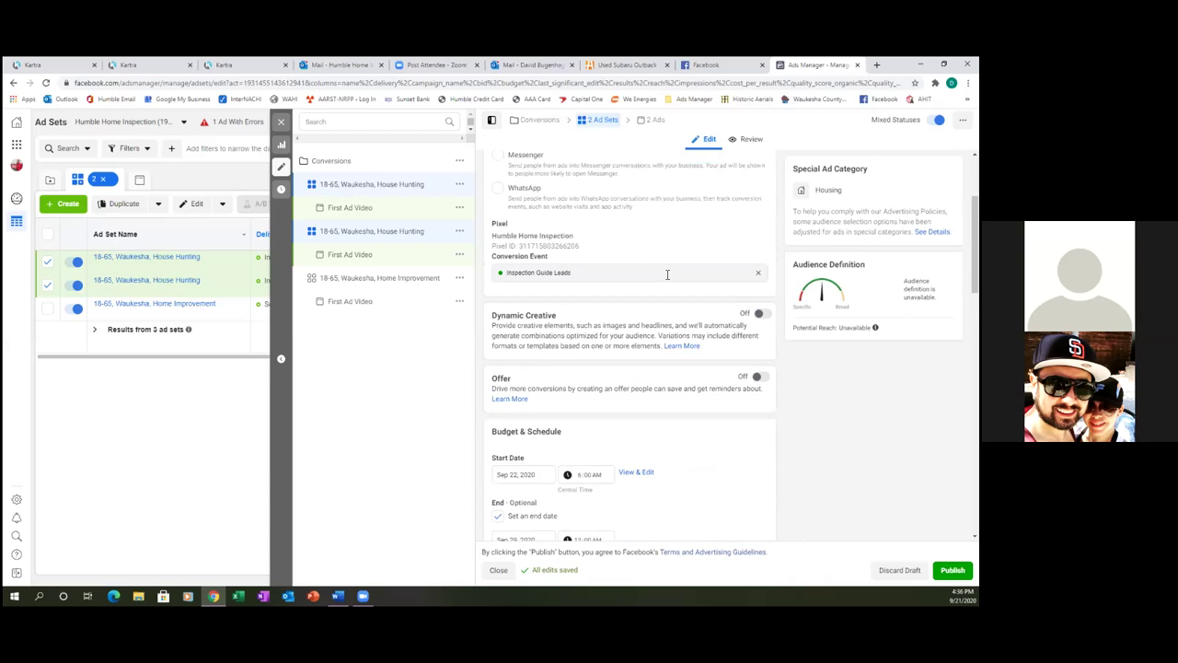
{"action": "scroll", "coordinate": [667, 276], "scroll_direction": "up", "scroll_amount": 1}
{"action": "scroll", "coordinate": [667, 280], "scroll_direction": "down", "scroll_amount": 5}
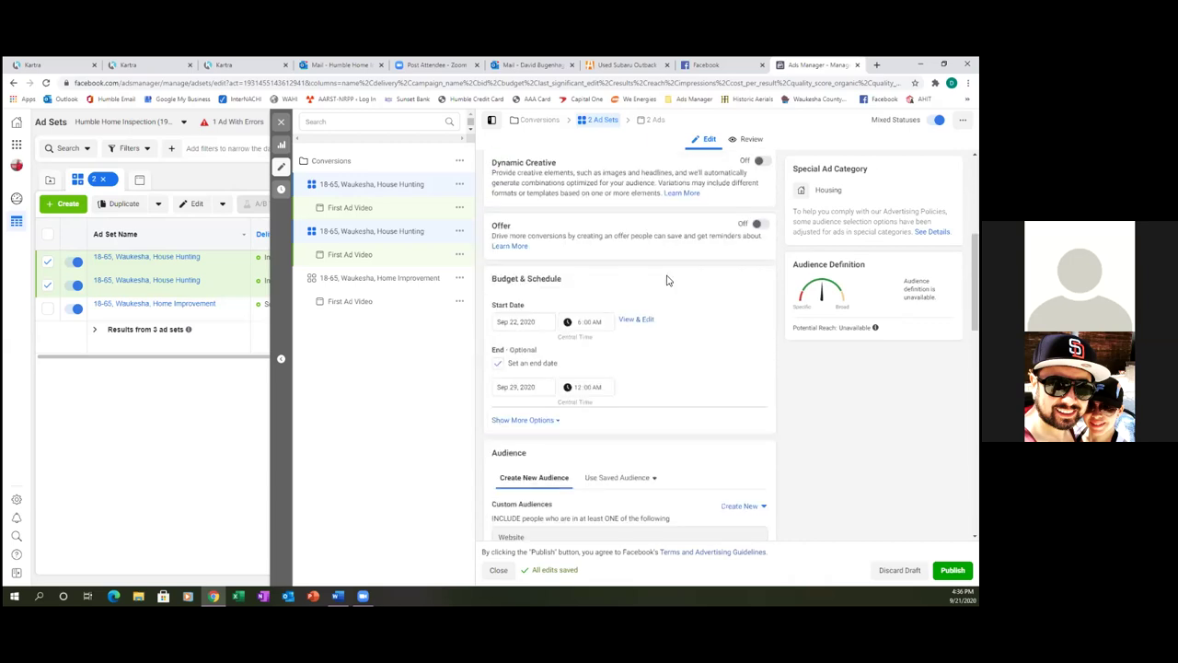
{"action": "scroll", "coordinate": [667, 279], "scroll_direction": "down", "scroll_amount": 2}
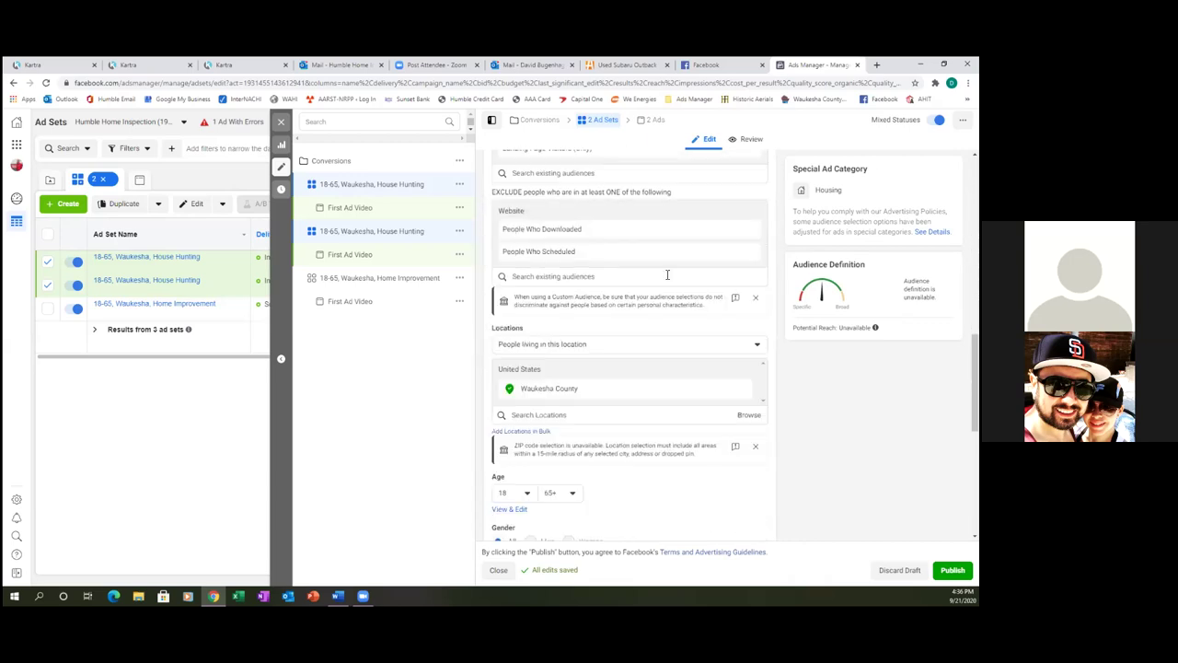
{"action": "scroll", "coordinate": [668, 276], "scroll_direction": "up", "scroll_amount": 2}
{"action": "scroll", "coordinate": [667, 280], "scroll_direction": "up", "scroll_amount": 1}
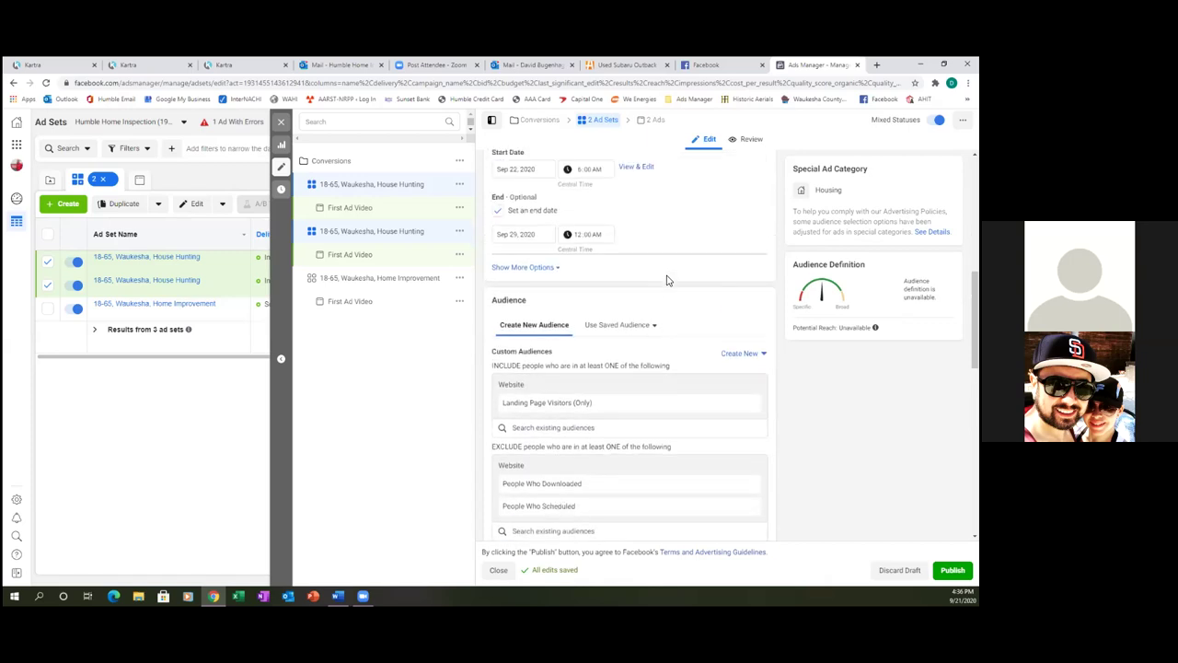
{"action": "scroll", "coordinate": [667, 279], "scroll_direction": "up", "scroll_amount": 4}
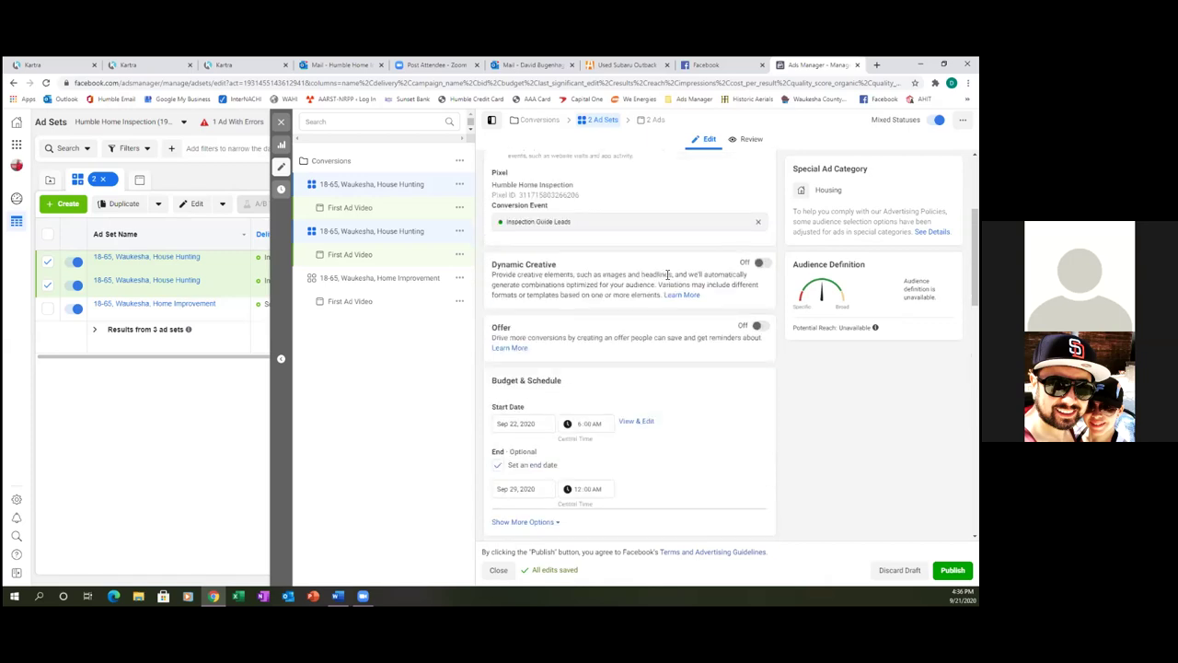
{"action": "scroll", "coordinate": [668, 280], "scroll_direction": "up", "scroll_amount": 3}
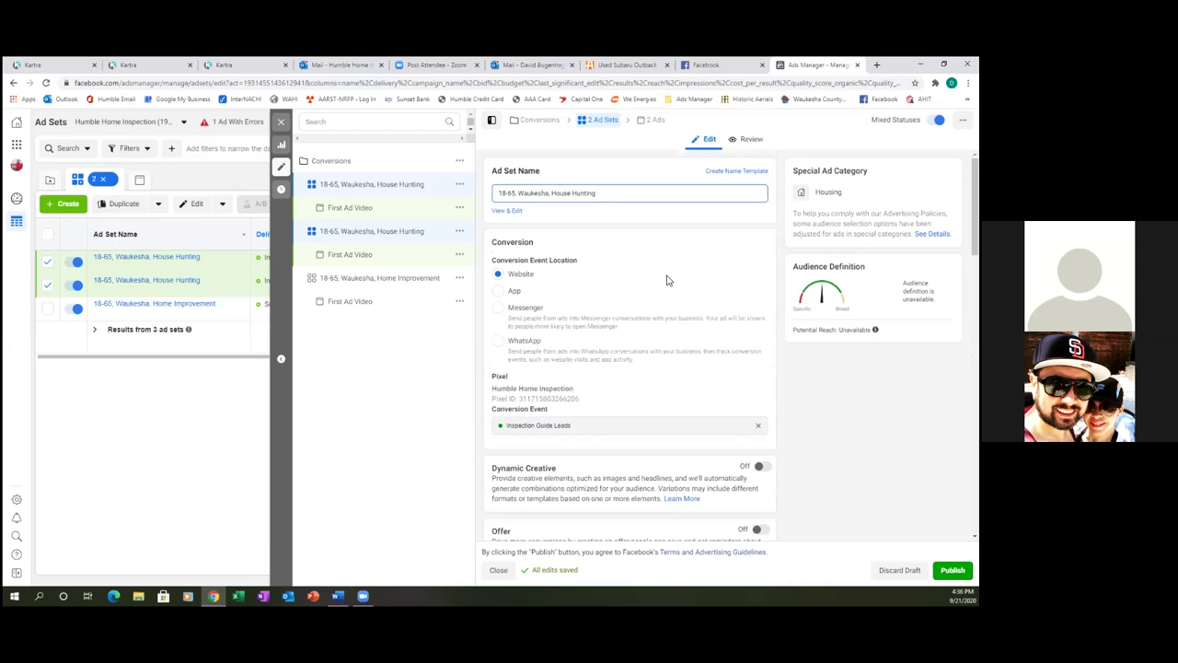
{"action": "scroll", "coordinate": [667, 280], "scroll_direction": "down", "scroll_amount": 4}
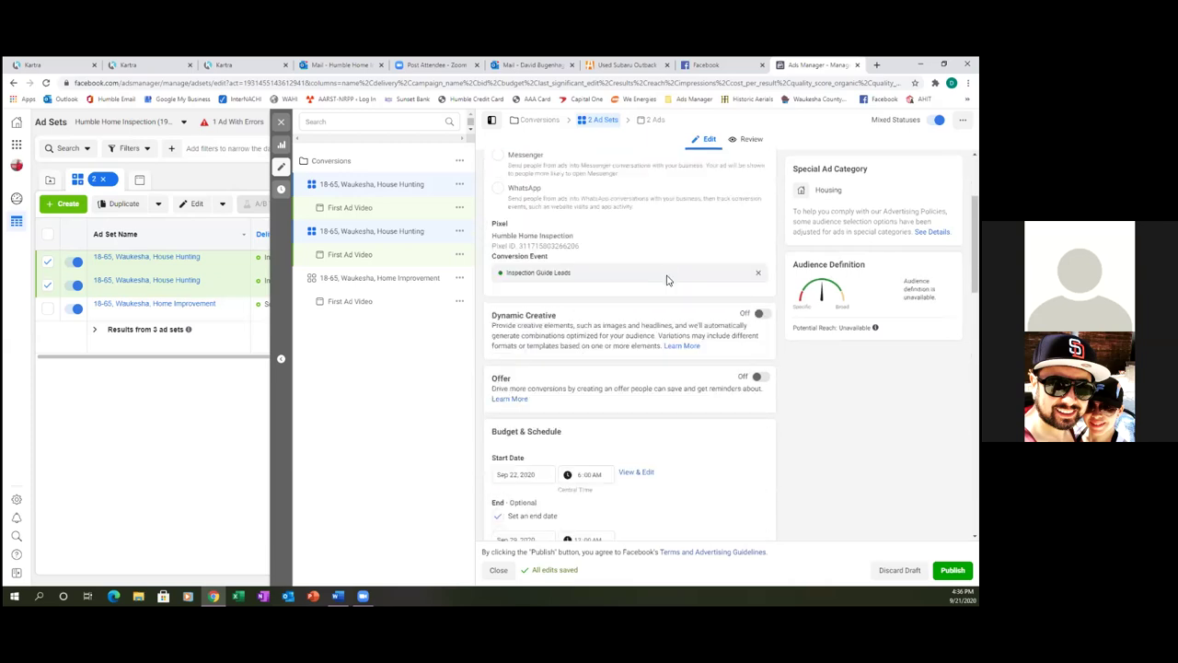
{"action": "scroll", "coordinate": [667, 279], "scroll_direction": "down", "scroll_amount": 4}
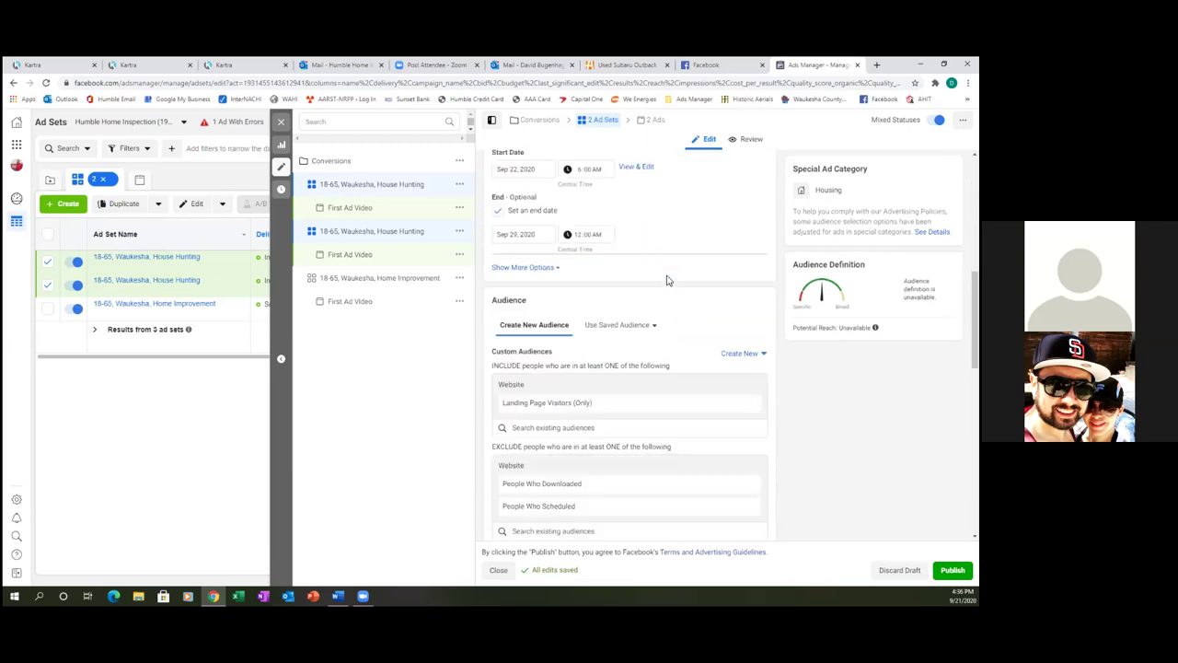
{"action": "scroll", "coordinate": [668, 280], "scroll_direction": "down", "scroll_amount": 5}
{"action": "scroll", "coordinate": [667, 276], "scroll_direction": "down", "scroll_amount": 3}
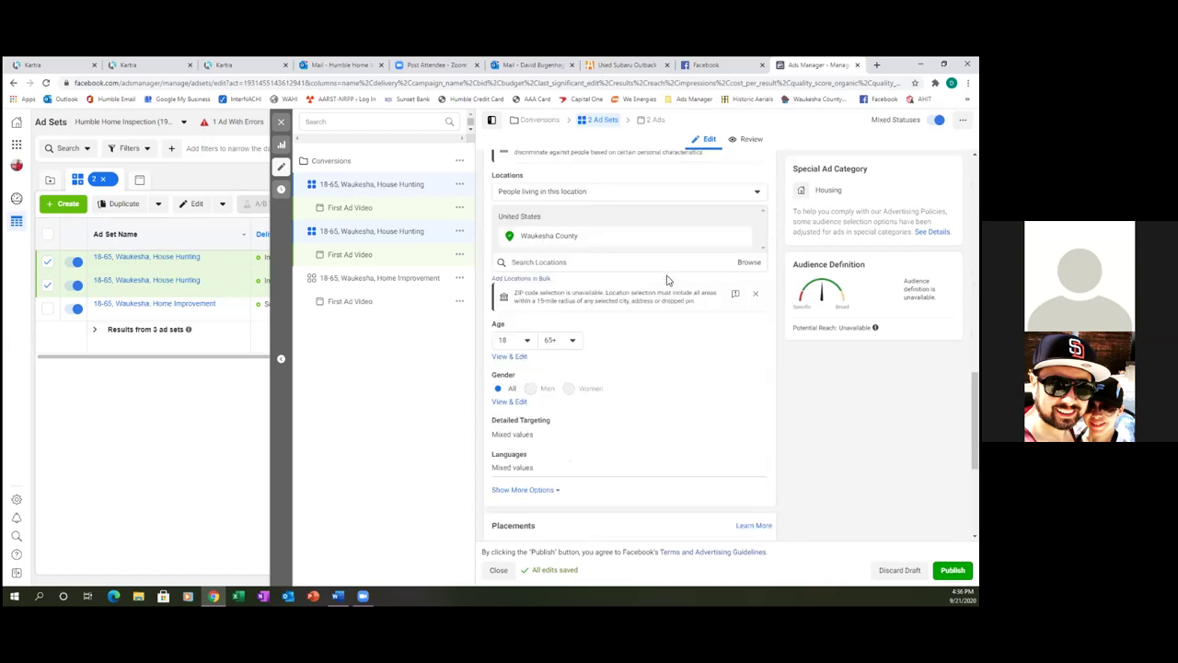
{"action": "scroll", "coordinate": [667, 280], "scroll_direction": "down", "scroll_amount": 2}
{"action": "scroll", "coordinate": [667, 280], "scroll_direction": "up", "scroll_amount": 2}
{"action": "scroll", "coordinate": [668, 280], "scroll_direction": "down", "scroll_amount": 1}
{"action": "scroll", "coordinate": [667, 276], "scroll_direction": "up", "scroll_amount": 1}
{"action": "scroll", "coordinate": [668, 403], "scroll_direction": "down", "scroll_amount": 1}
{"action": "scroll", "coordinate": [668, 403], "scroll_direction": "down", "scroll_amount": 1}
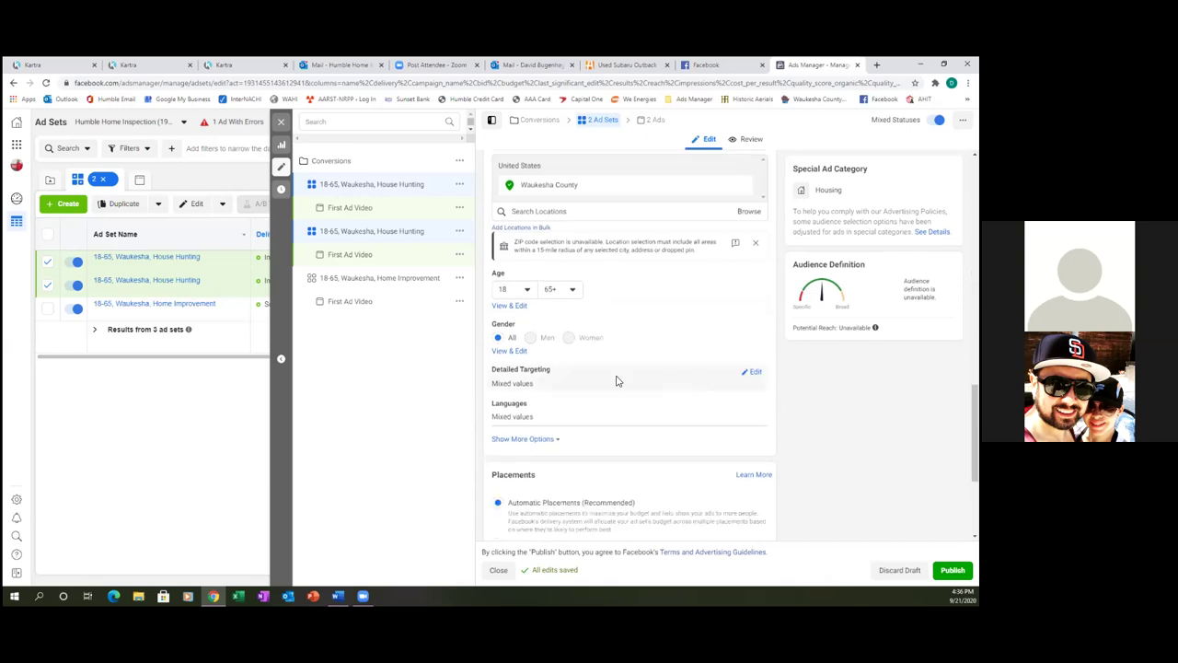
Step: Open the detailed targeting and languages of both copied ad sets for editing and check their entries
{"action": "left_click", "coordinate": [754, 373]}
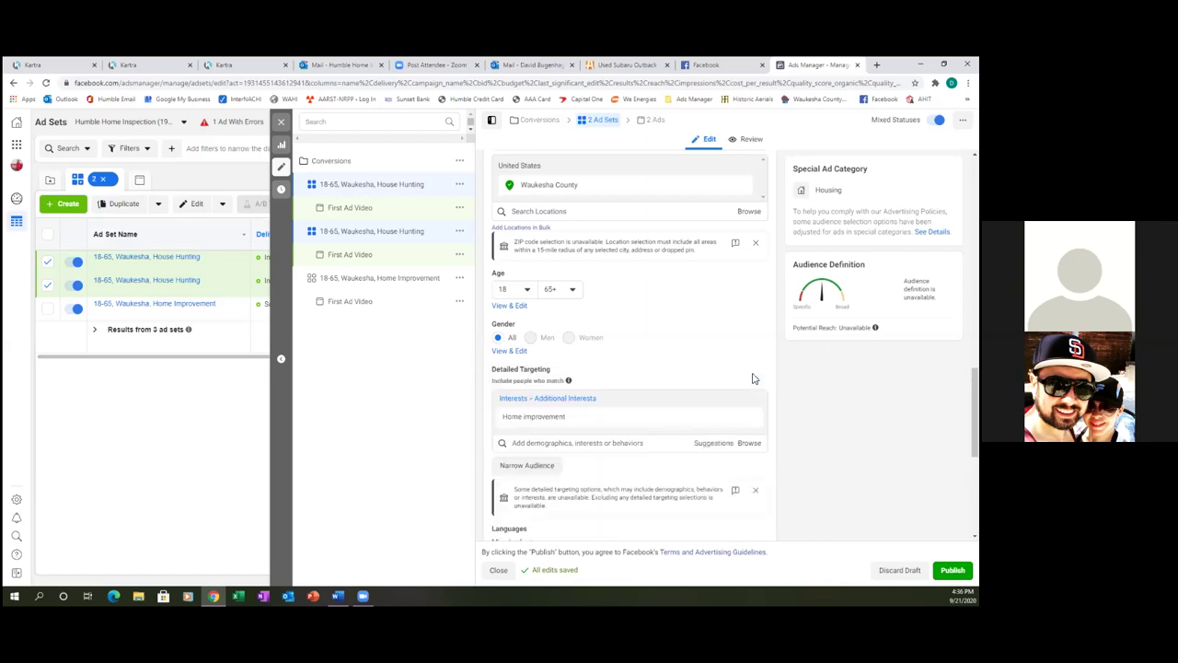
{"action": "mouse_move", "coordinate": [583, 421]}
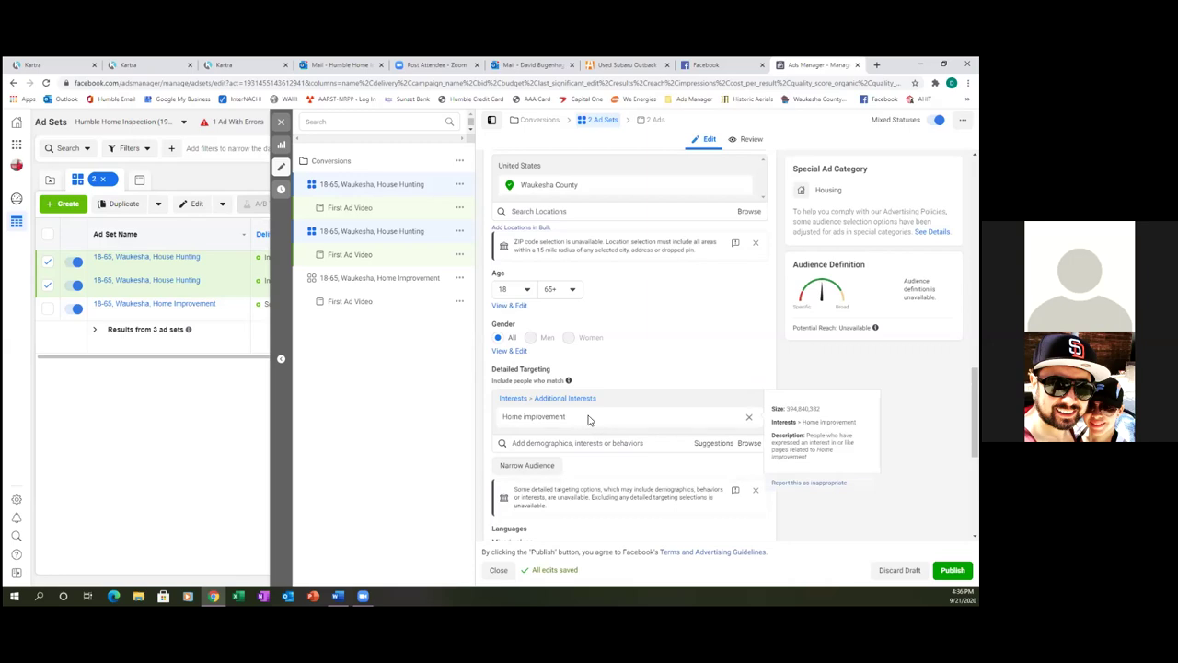
{"action": "scroll", "coordinate": [589, 419], "scroll_direction": "down", "scroll_amount": 1}
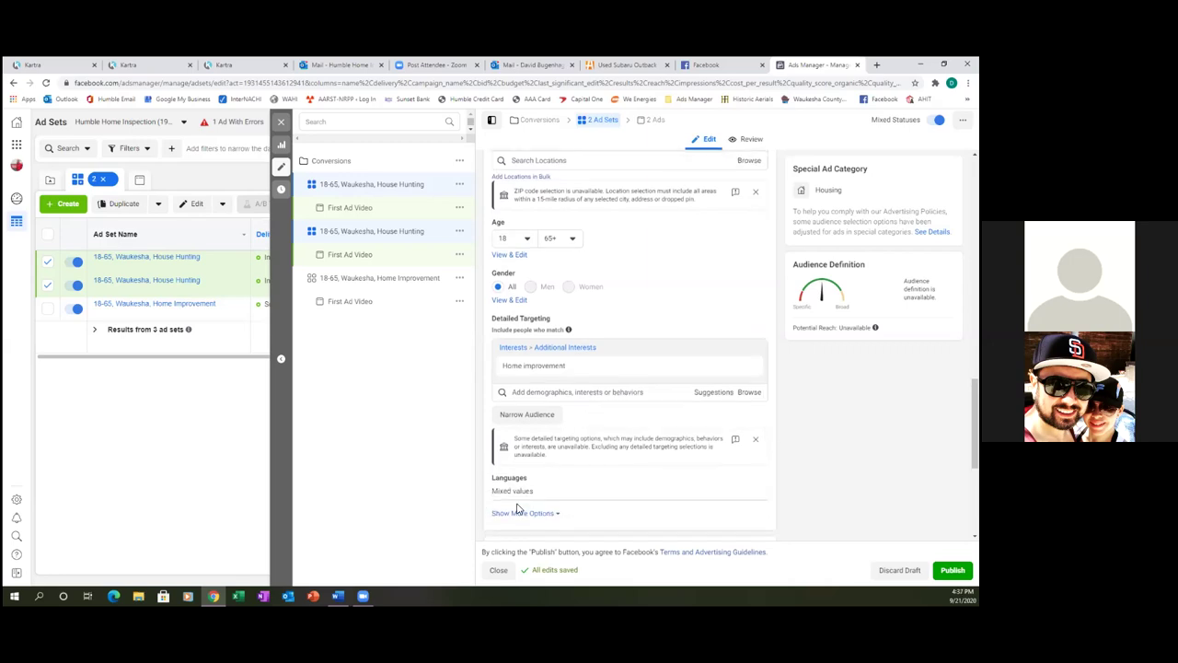
{"action": "left_click", "coordinate": [753, 479]}
{"action": "scroll", "coordinate": [588, 488], "scroll_direction": "down", "scroll_amount": 1}
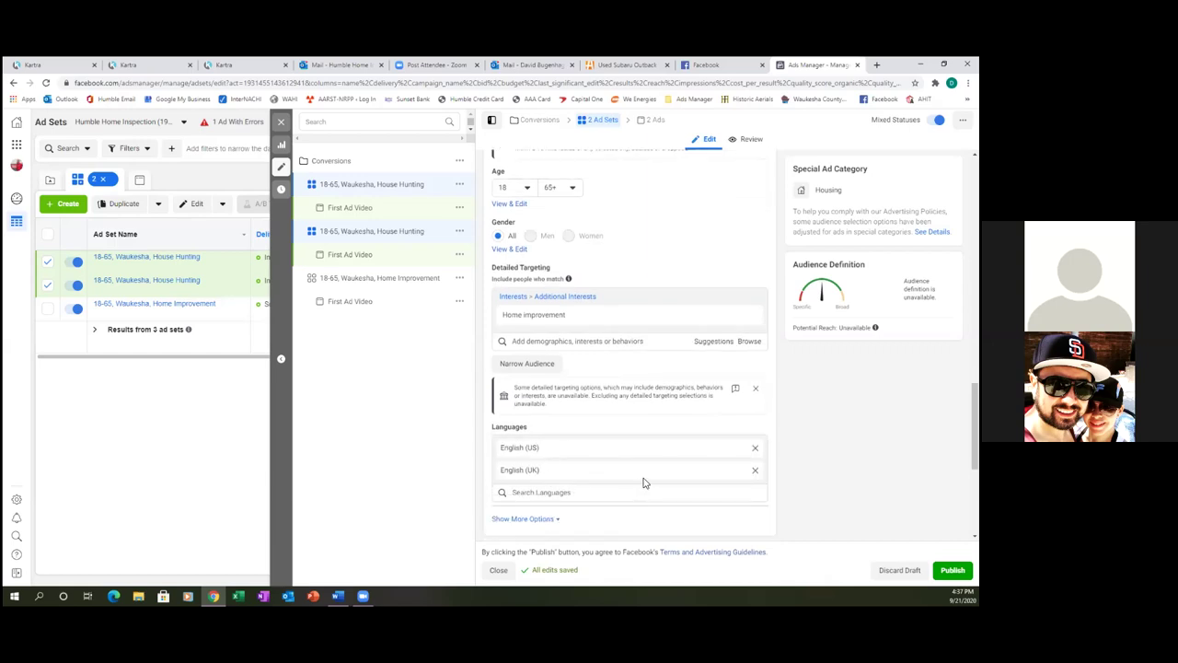
{"action": "scroll", "coordinate": [653, 456], "scroll_direction": "up", "scroll_amount": 1}
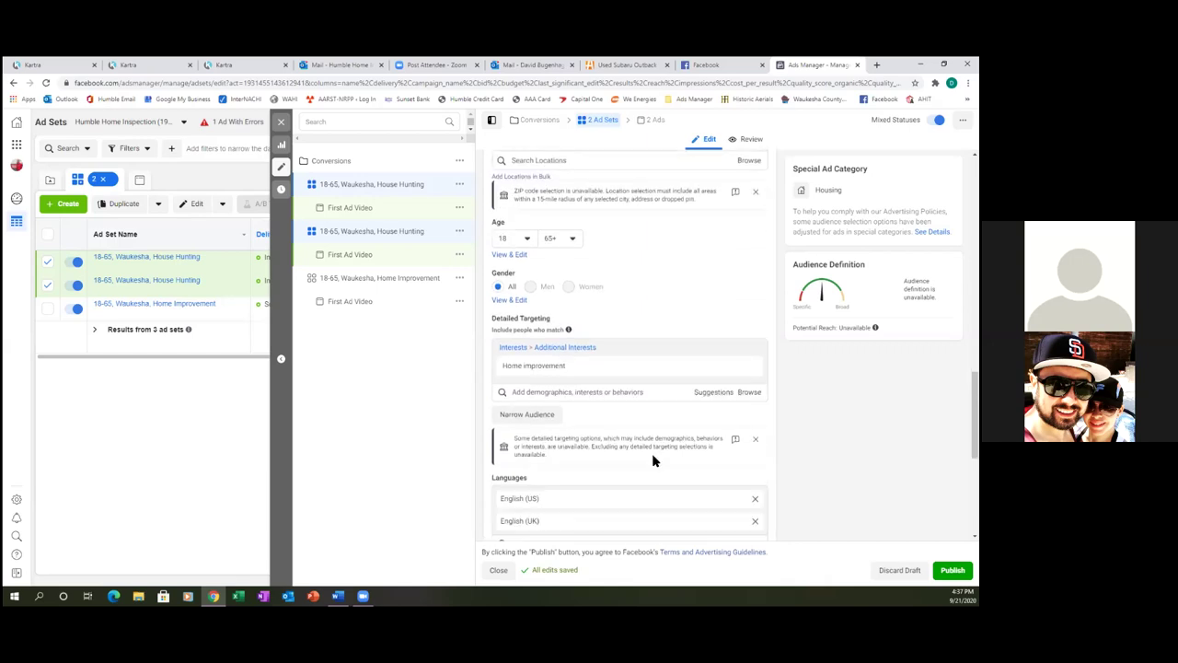
{"action": "scroll", "coordinate": [652, 457], "scroll_direction": "down", "scroll_amount": 1}
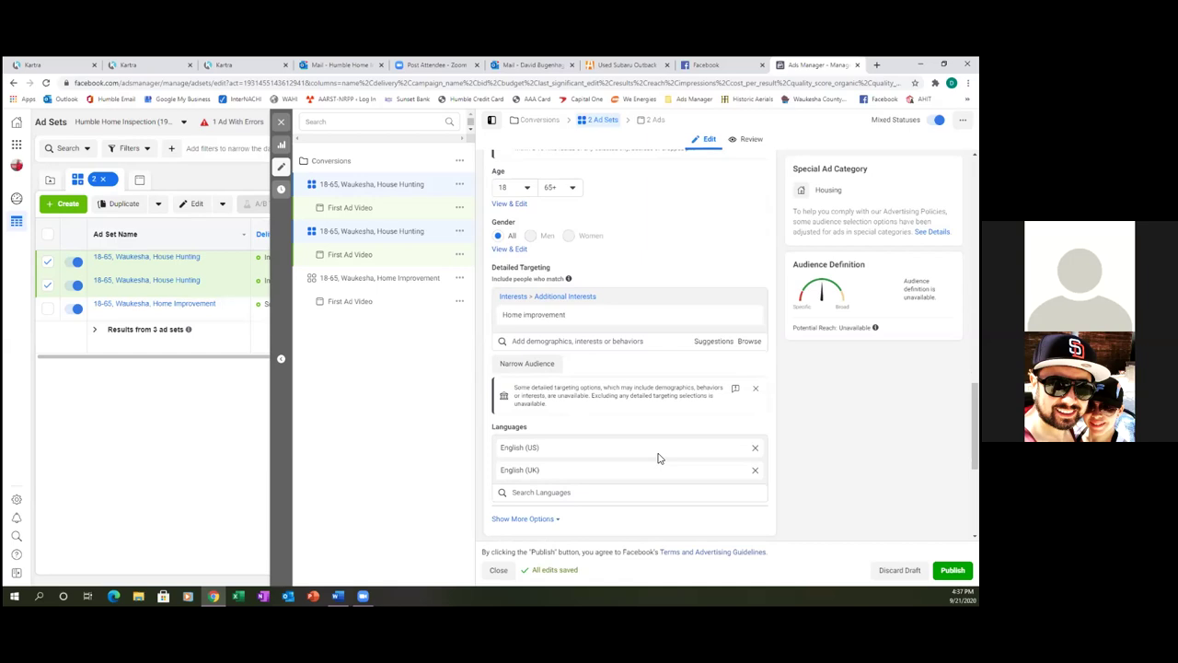
{"action": "scroll", "coordinate": [658, 458], "scroll_direction": "up", "scroll_amount": 1}
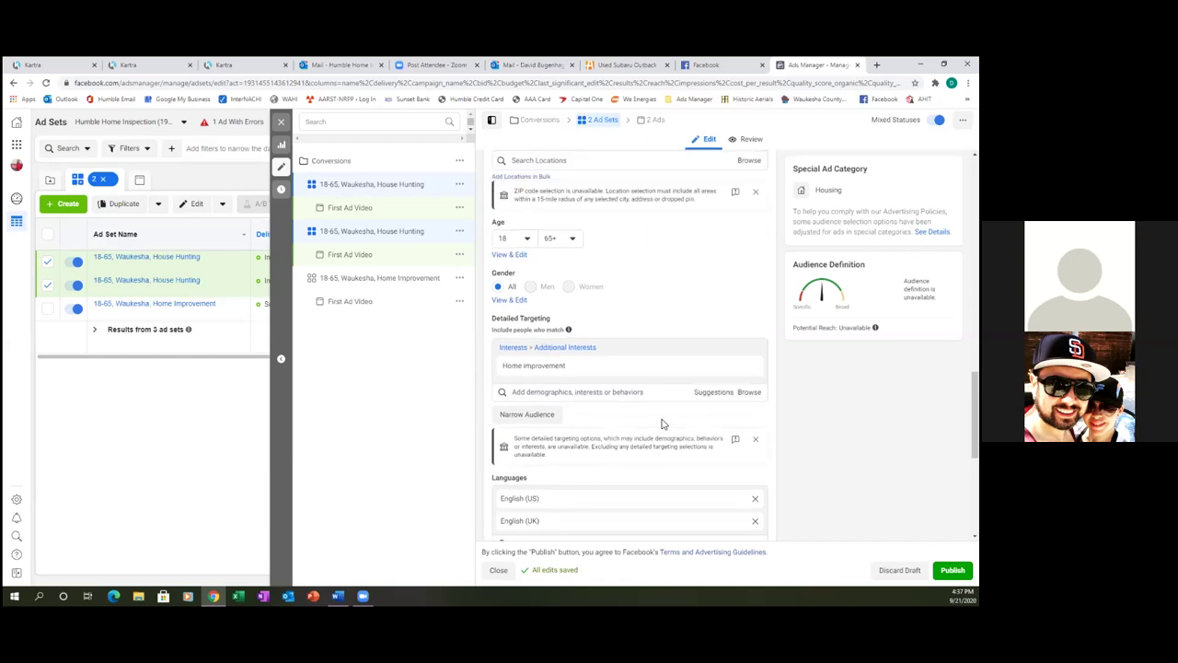
Step: Replace the Home improvement interest in the detailed targeting with House Hunting
{"action": "mouse_move", "coordinate": [593, 373]}
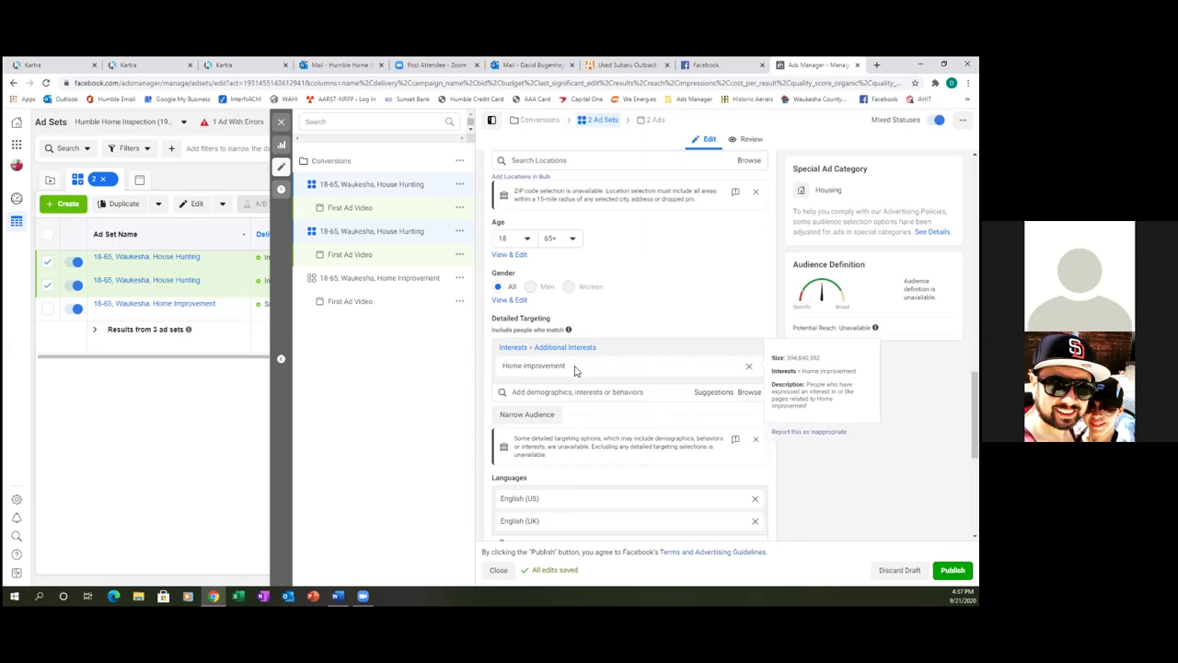
{"action": "left_click", "coordinate": [750, 368]}
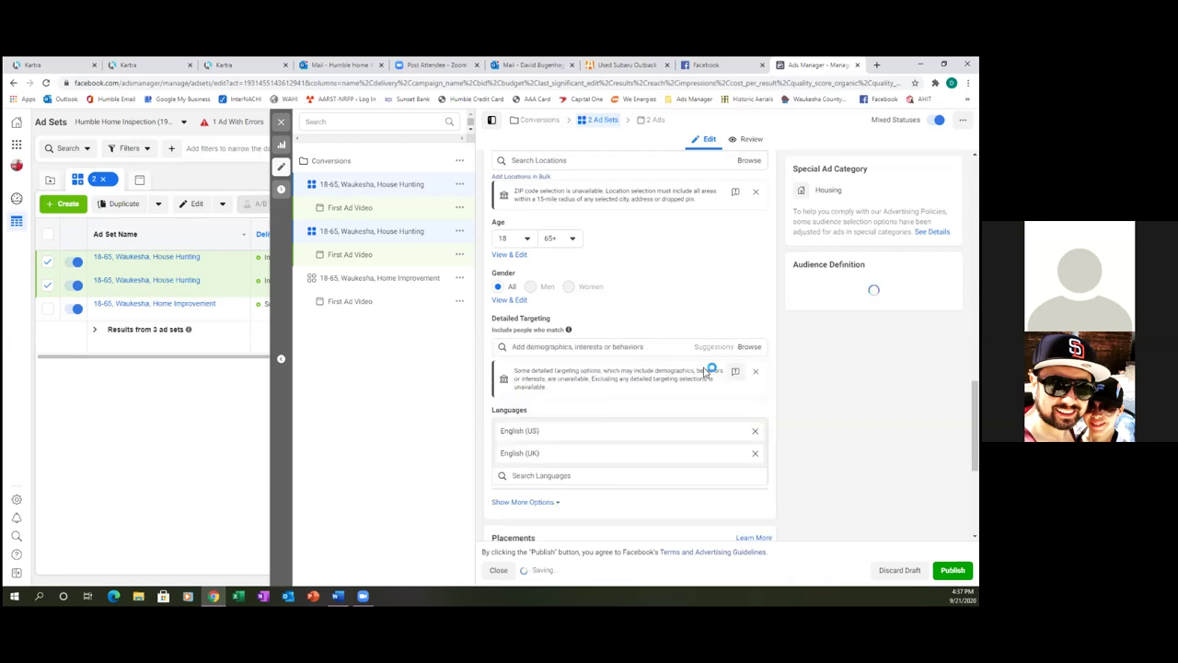
{"action": "left_click", "coordinate": [569, 347]}
{"action": "type", "text": "house hunting"}
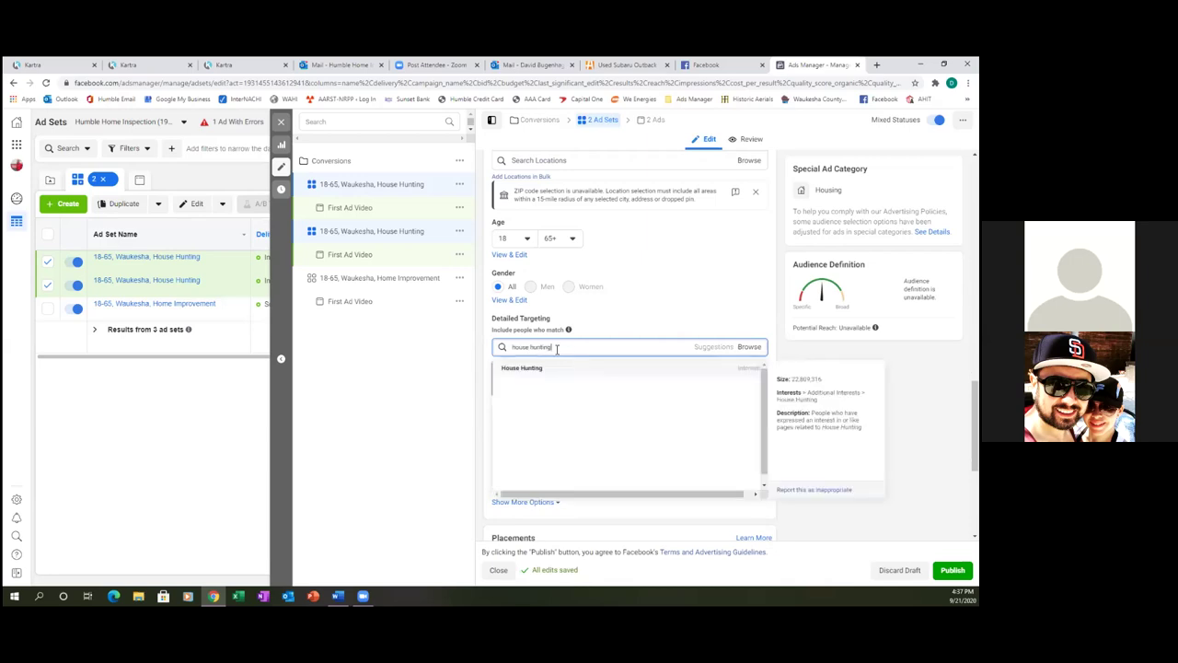
{"action": "left_click", "coordinate": [529, 371]}
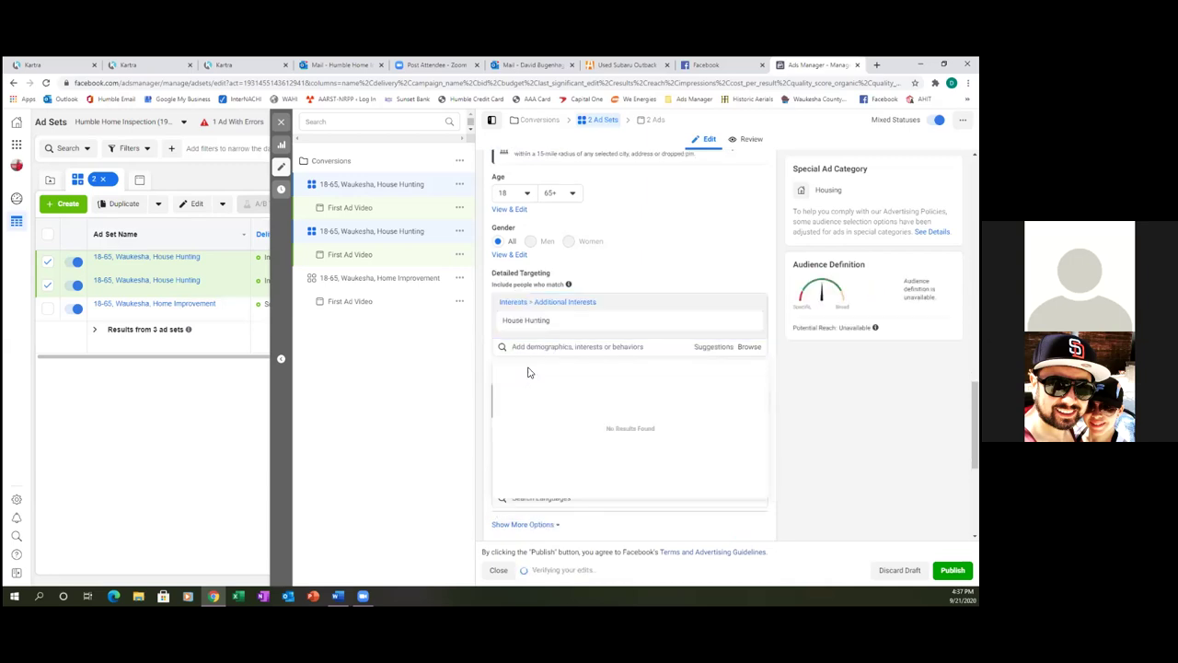
{"action": "mouse_move", "coordinate": [544, 328]}
{"action": "mouse_move", "coordinate": [531, 305]}
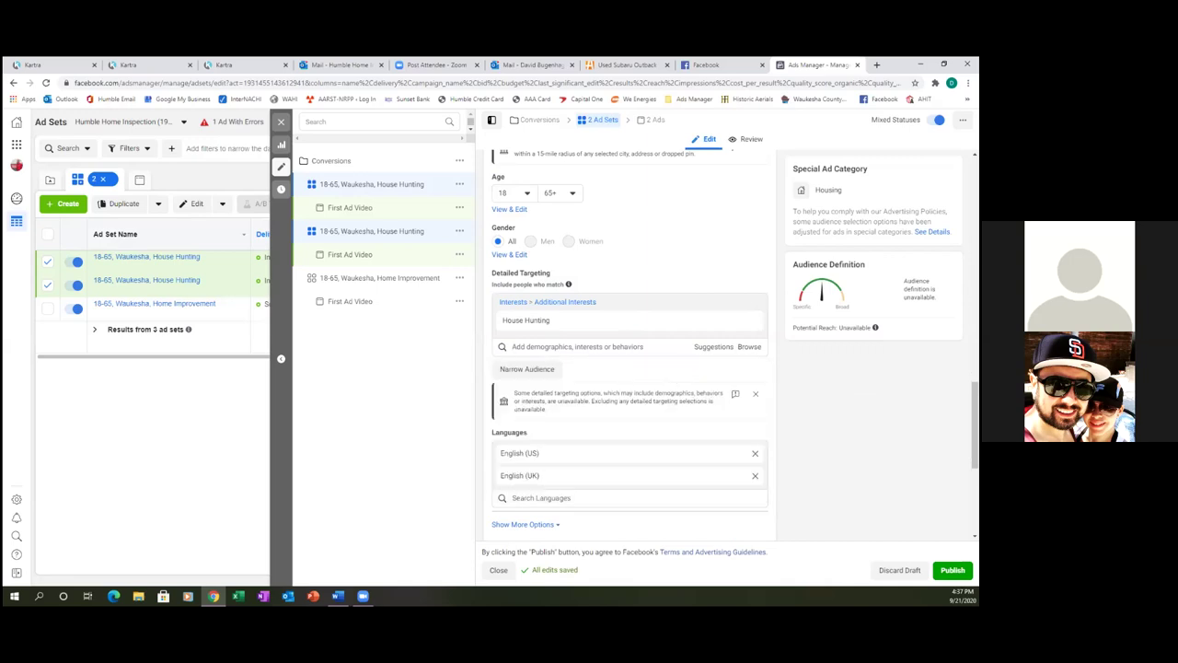
Step: Check the languages and placements, publish the two House Hunting ad sets, and close the editor
{"action": "scroll", "coordinate": [630, 340], "scroll_direction": "down", "scroll_amount": 2}
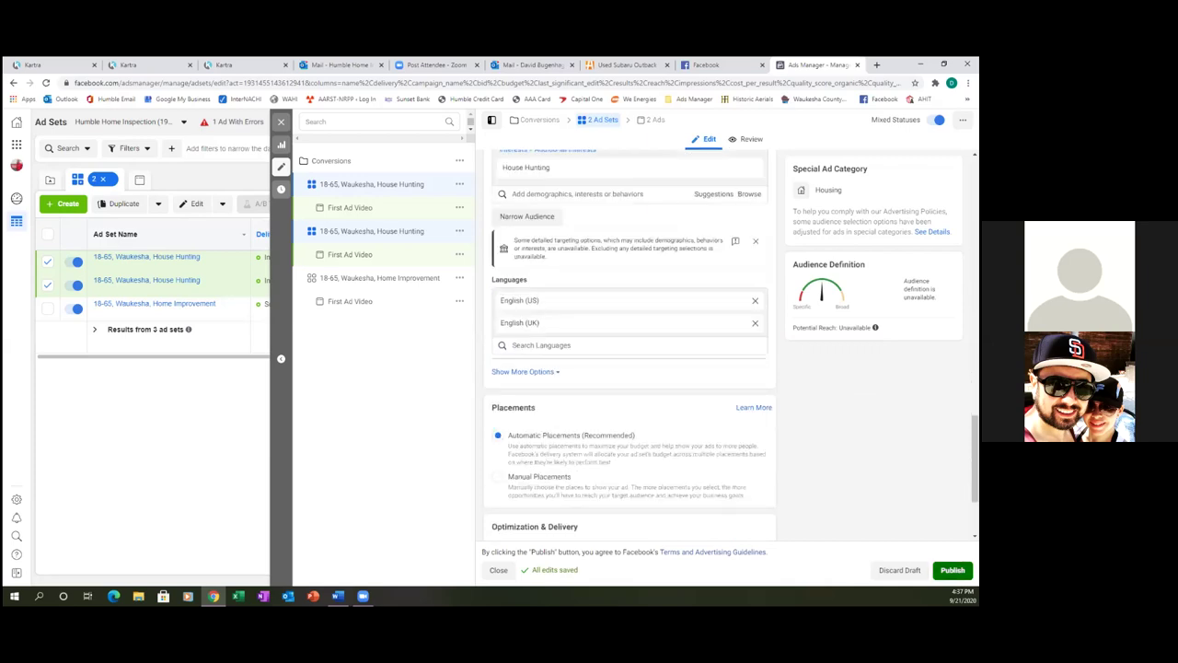
{"action": "left_click", "coordinate": [953, 570]}
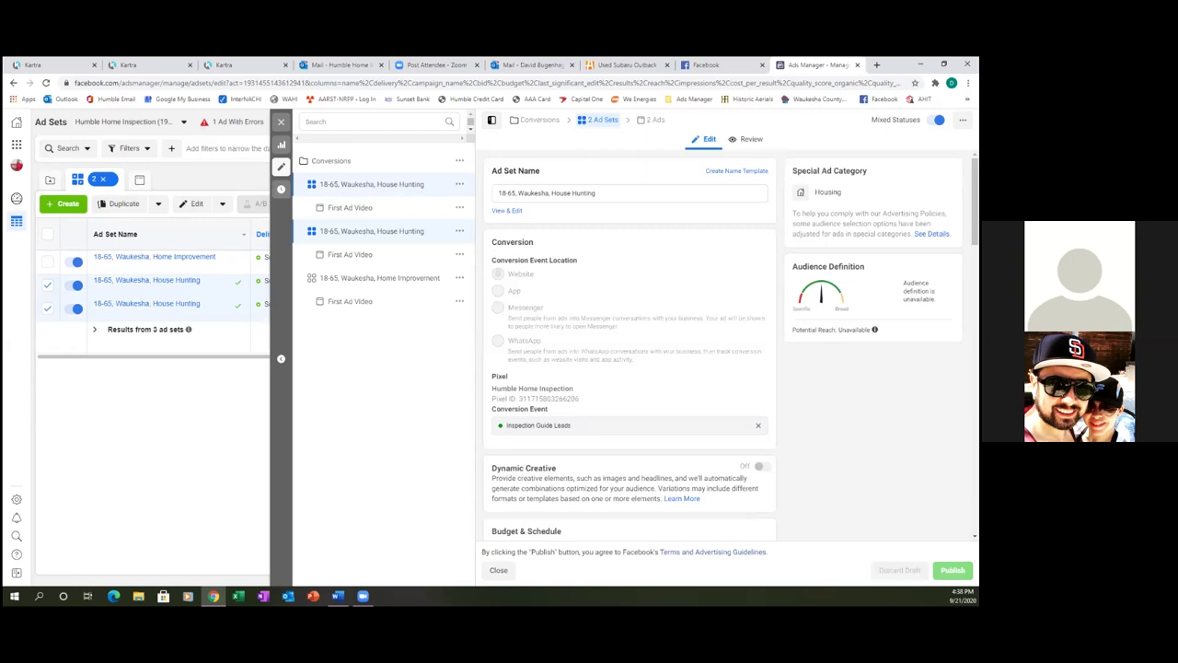
{"action": "left_click", "coordinate": [284, 124]}
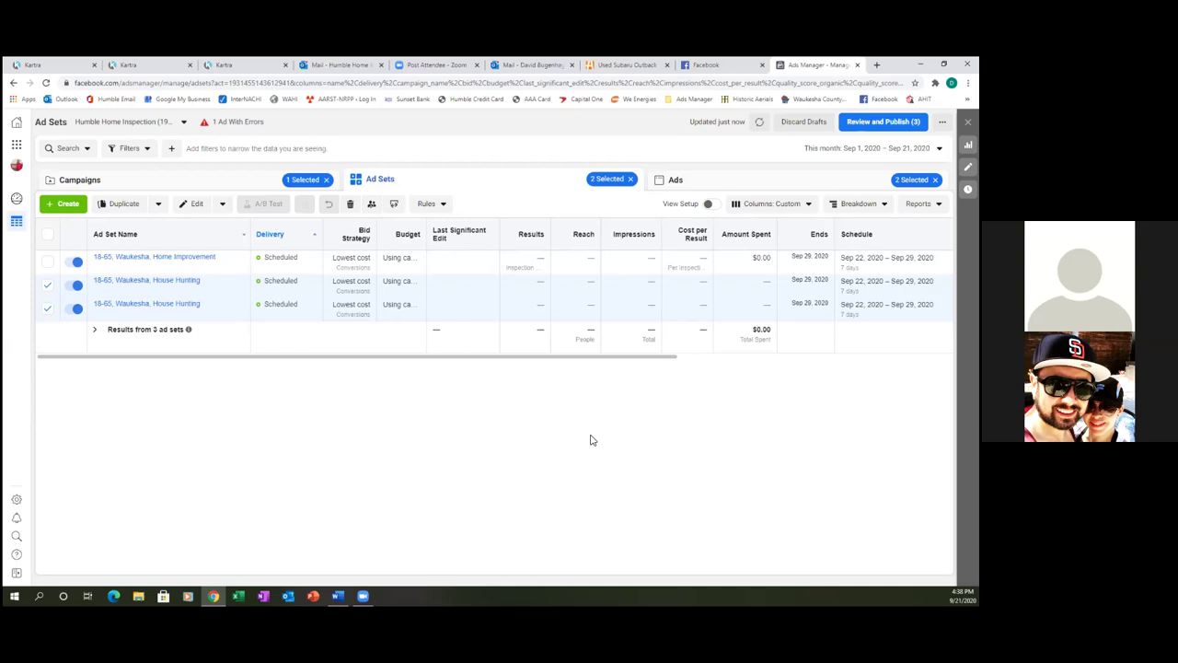
Step: Turn off the surplus House Hunting ad set and delete it, confirming the deletion
{"action": "left_click", "coordinate": [79, 308]}
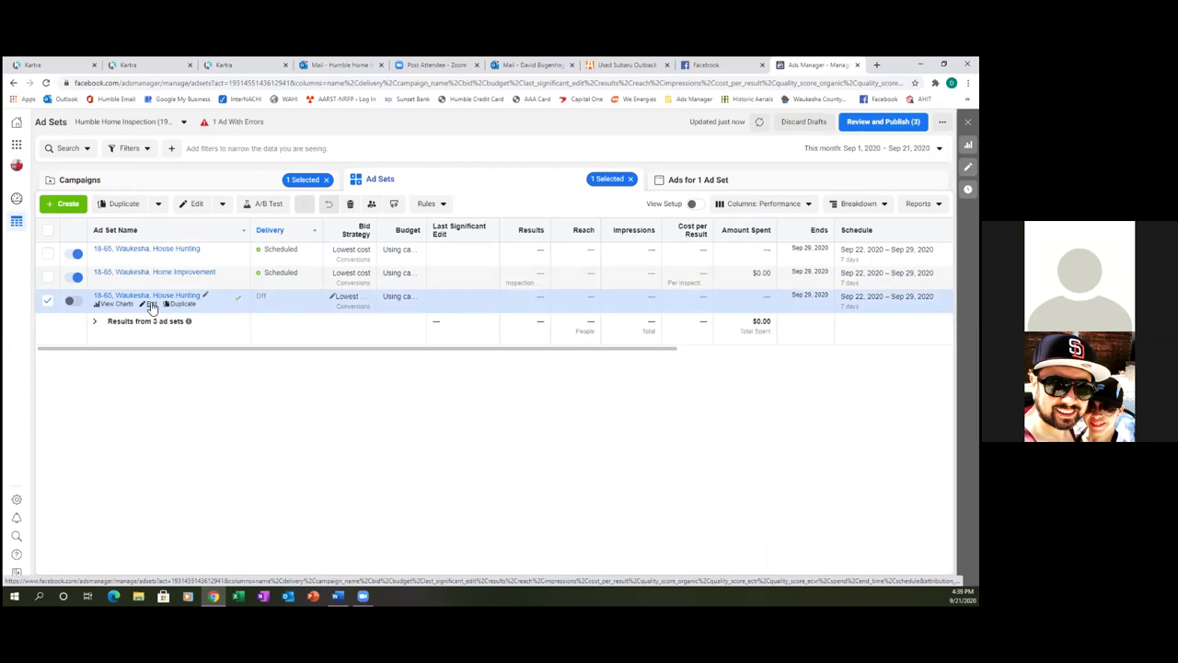
{"action": "left_click", "coordinate": [349, 205]}
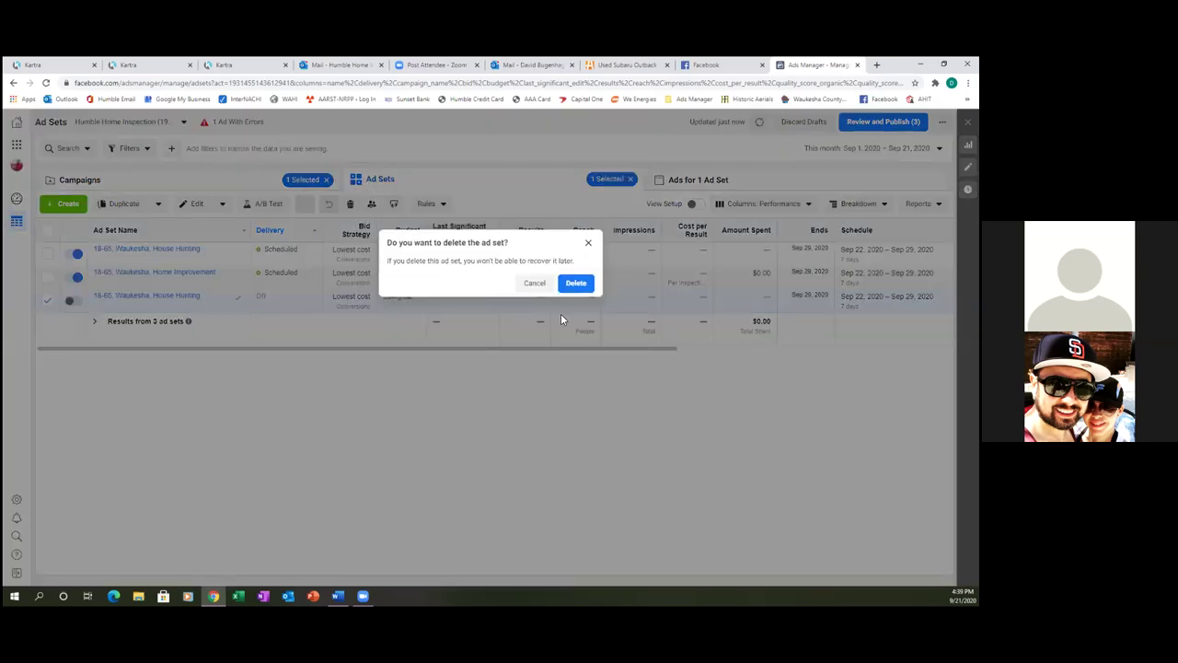
{"action": "left_click", "coordinate": [580, 286]}
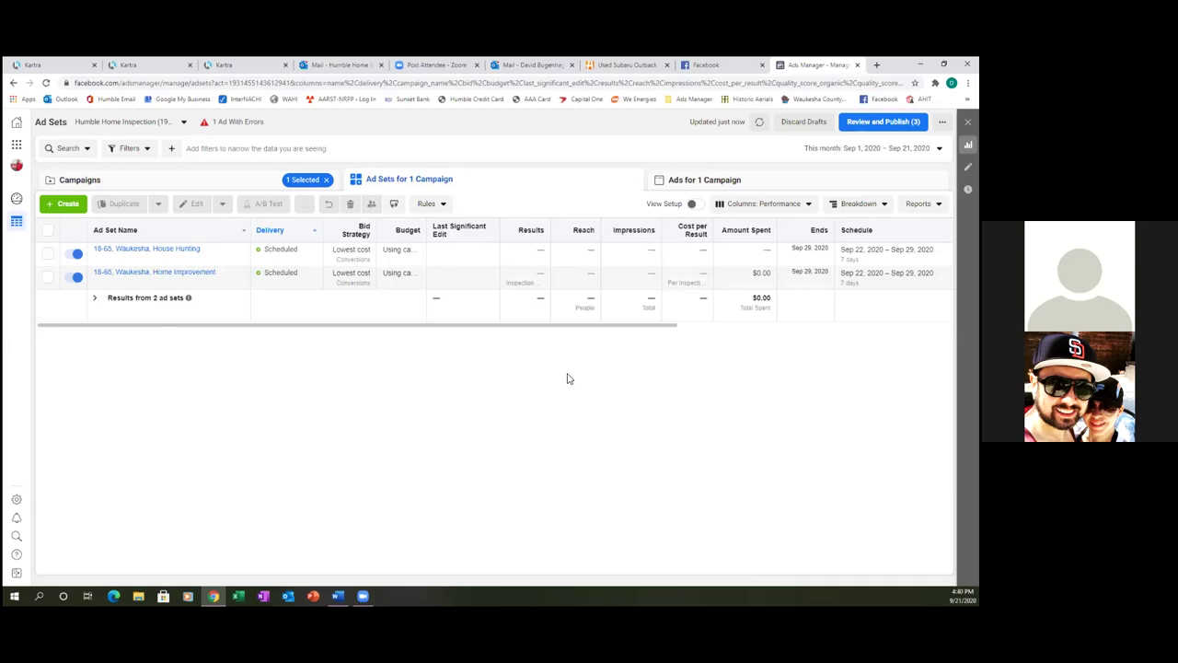
Step: Open the First Ad Video ad of the Home Improvement ad set for editing and replace its image with an upload of DSCF3365.JPG
{"action": "left_click", "coordinate": [748, 181]}
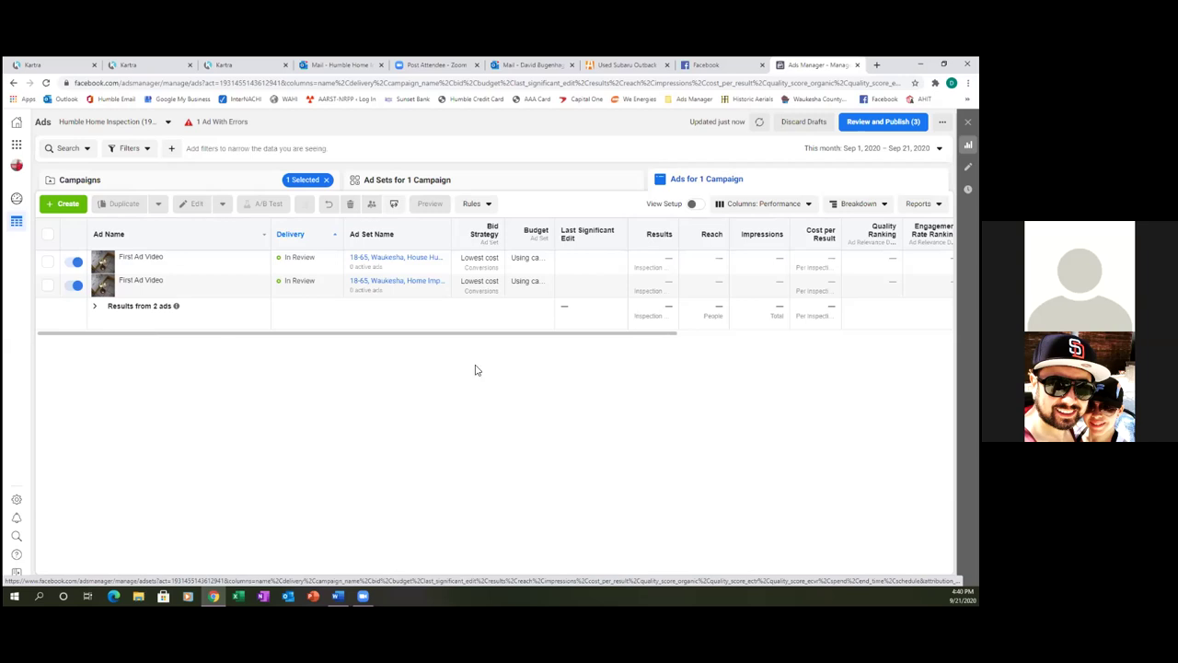
{"action": "mouse_move", "coordinate": [150, 289]}
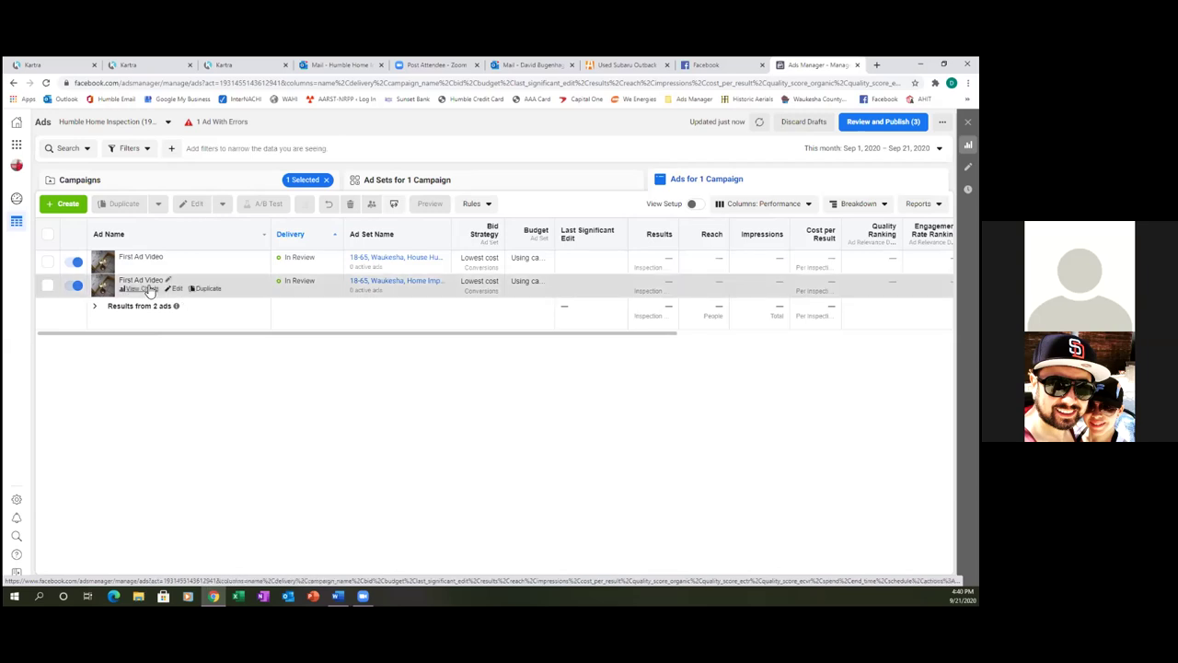
{"action": "left_click", "coordinate": [172, 290]}
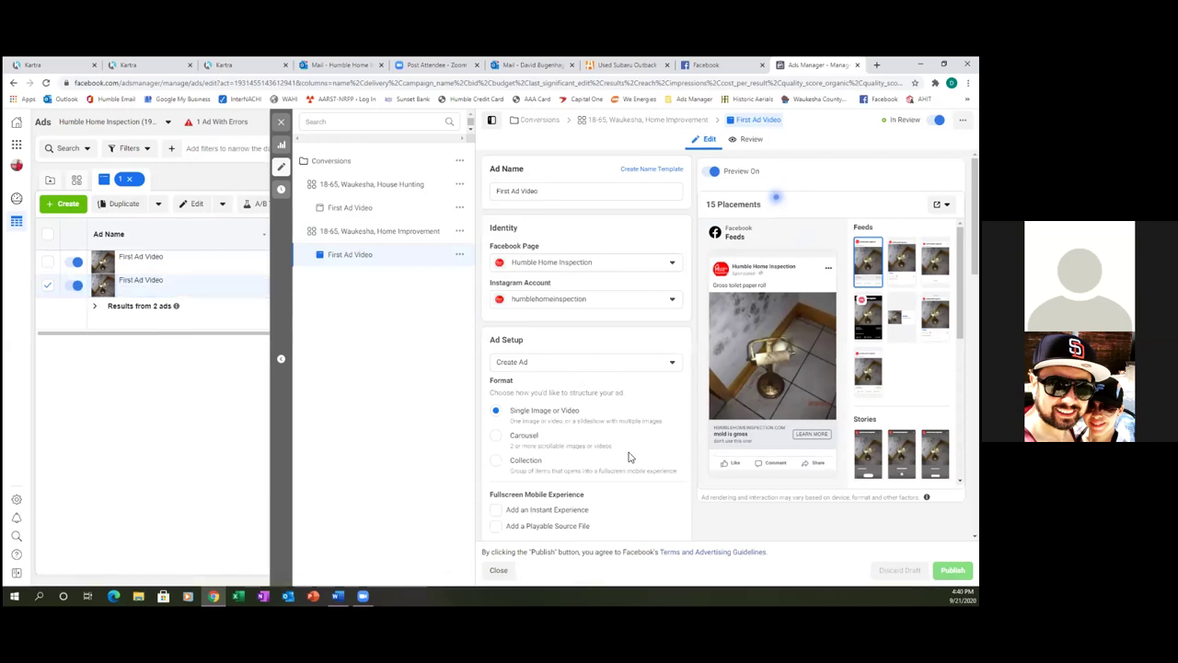
{"action": "scroll", "coordinate": [629, 457], "scroll_direction": "down", "scroll_amount": 5}
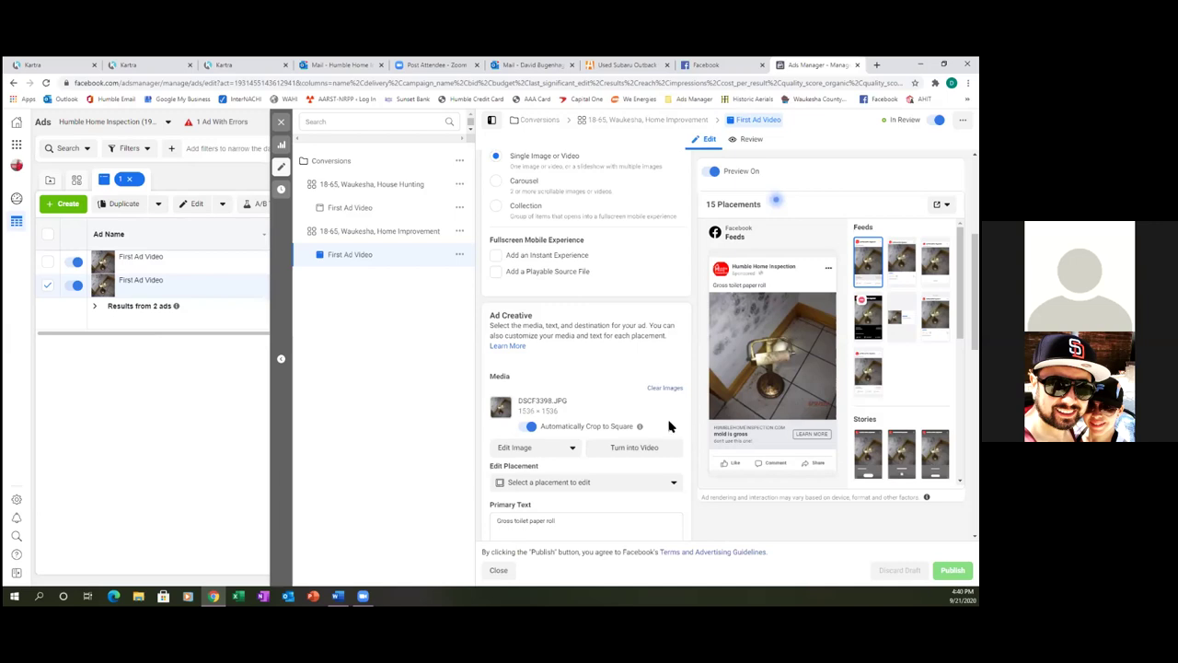
{"action": "left_click", "coordinate": [565, 451]}
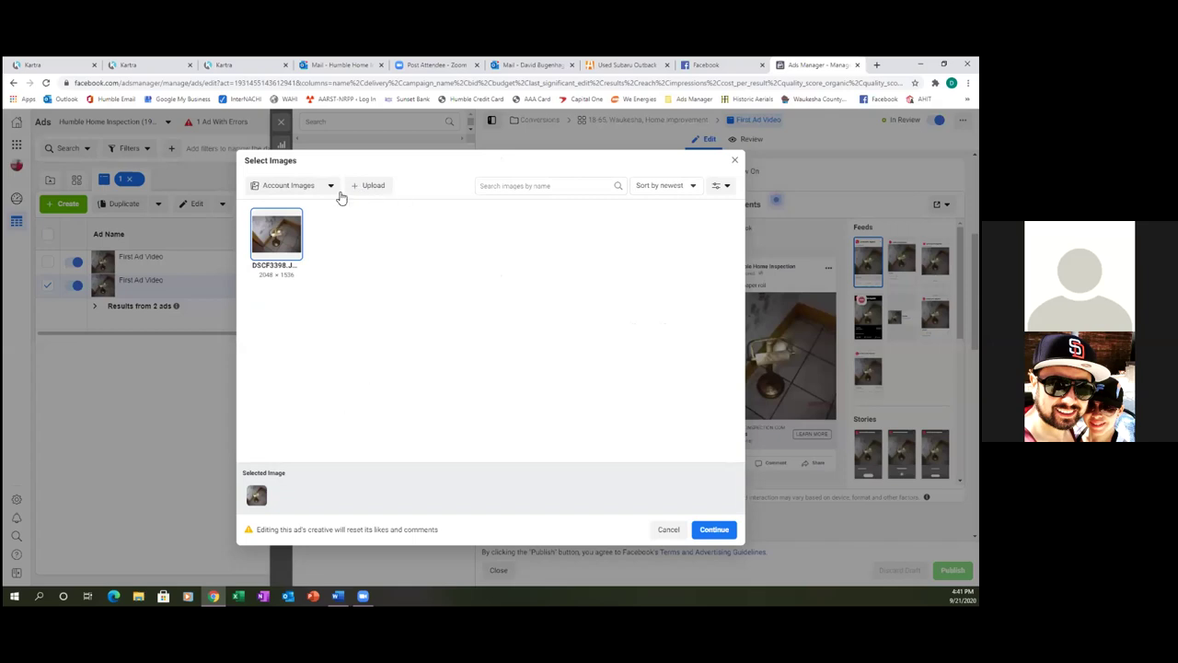
{"action": "left_click", "coordinate": [364, 186]}
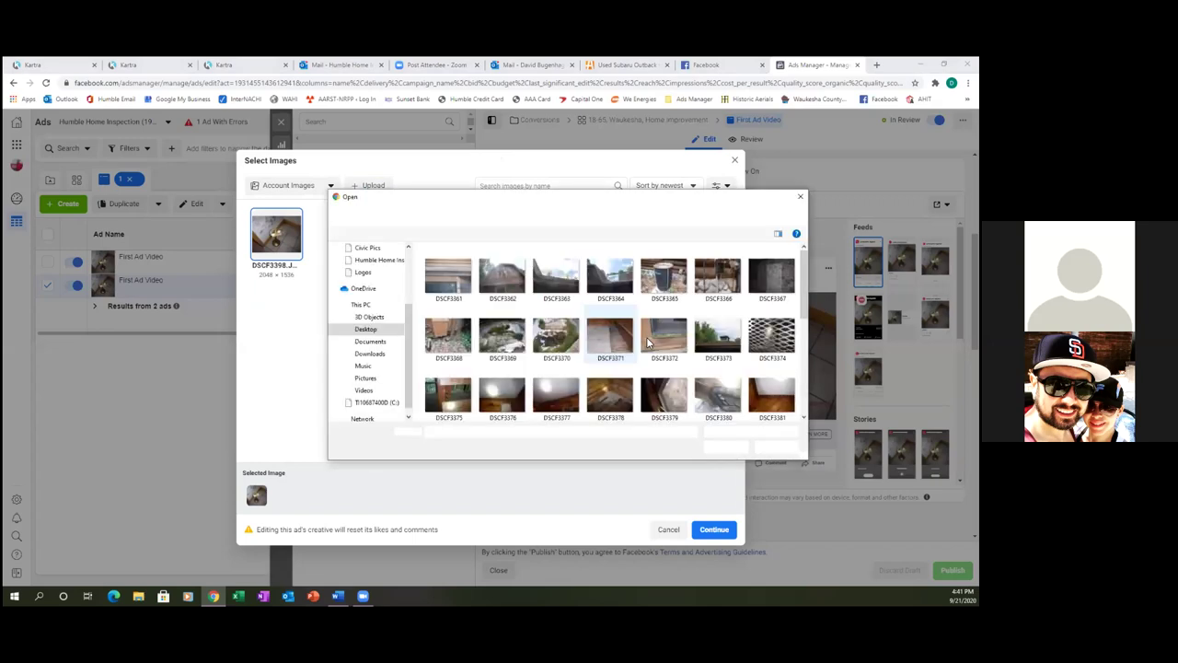
{"action": "left_click", "coordinate": [649, 275]}
{"action": "left_click", "coordinate": [713, 448]}
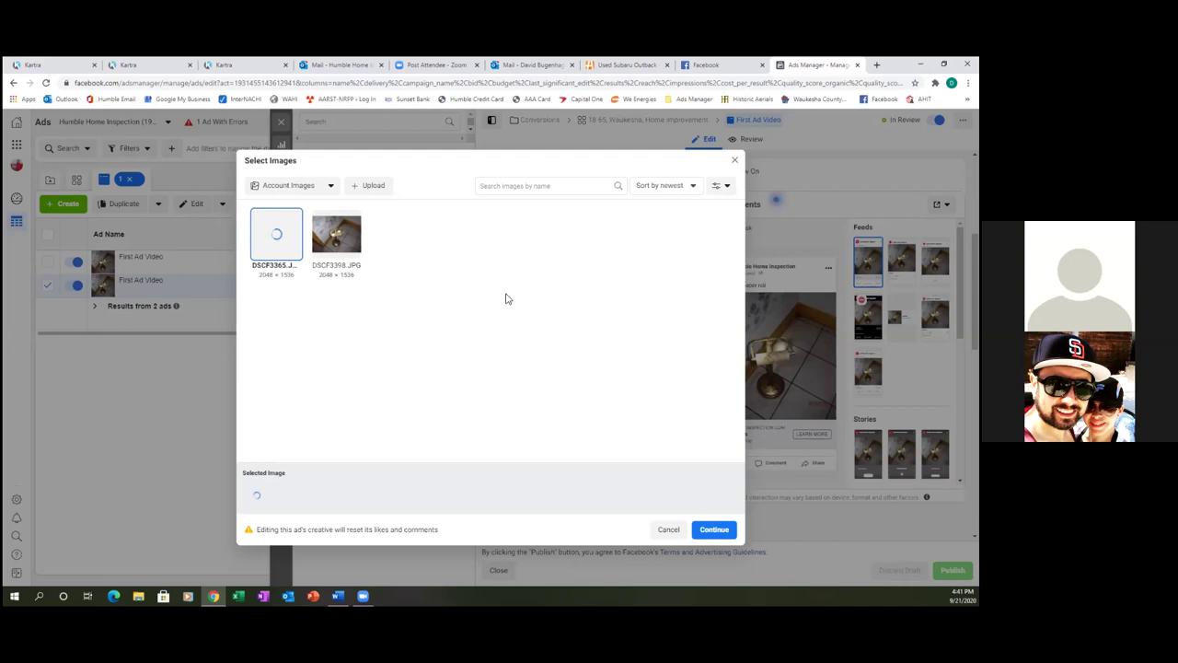
{"action": "key", "text": "Escape"}
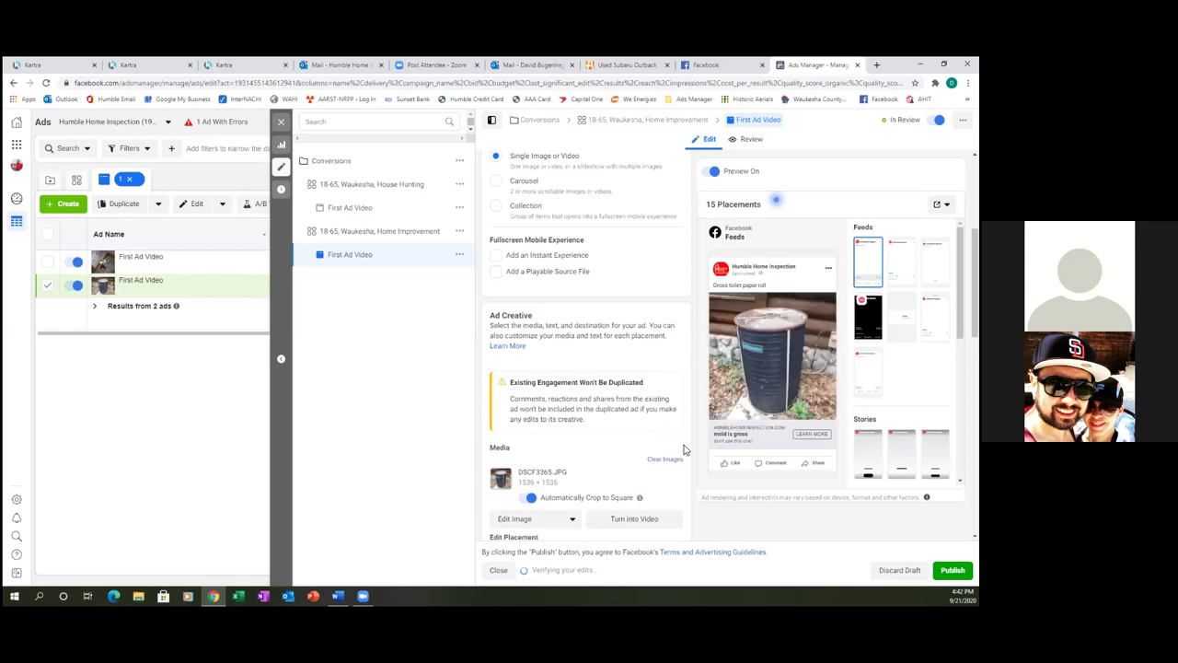
Step: Check the ad's text, destination, languages and tracking settings, publish the image change, and close the editor
{"action": "scroll", "coordinate": [684, 449], "scroll_direction": "down", "scroll_amount": 2}
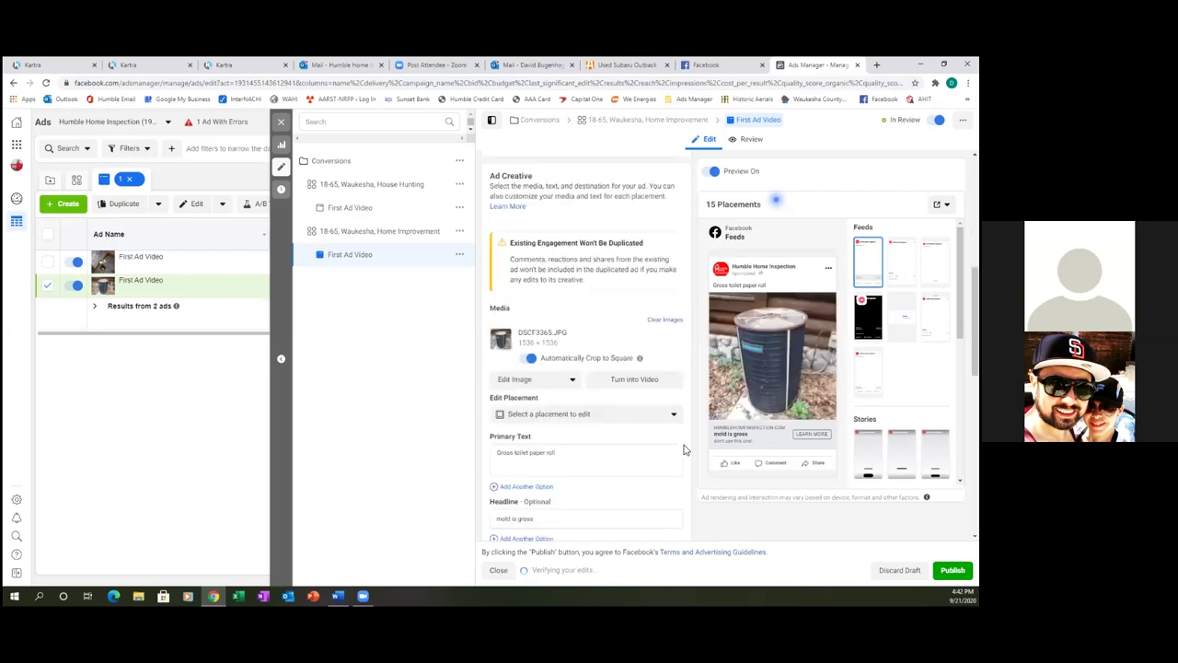
{"action": "scroll", "coordinate": [684, 449], "scroll_direction": "down", "scroll_amount": 5}
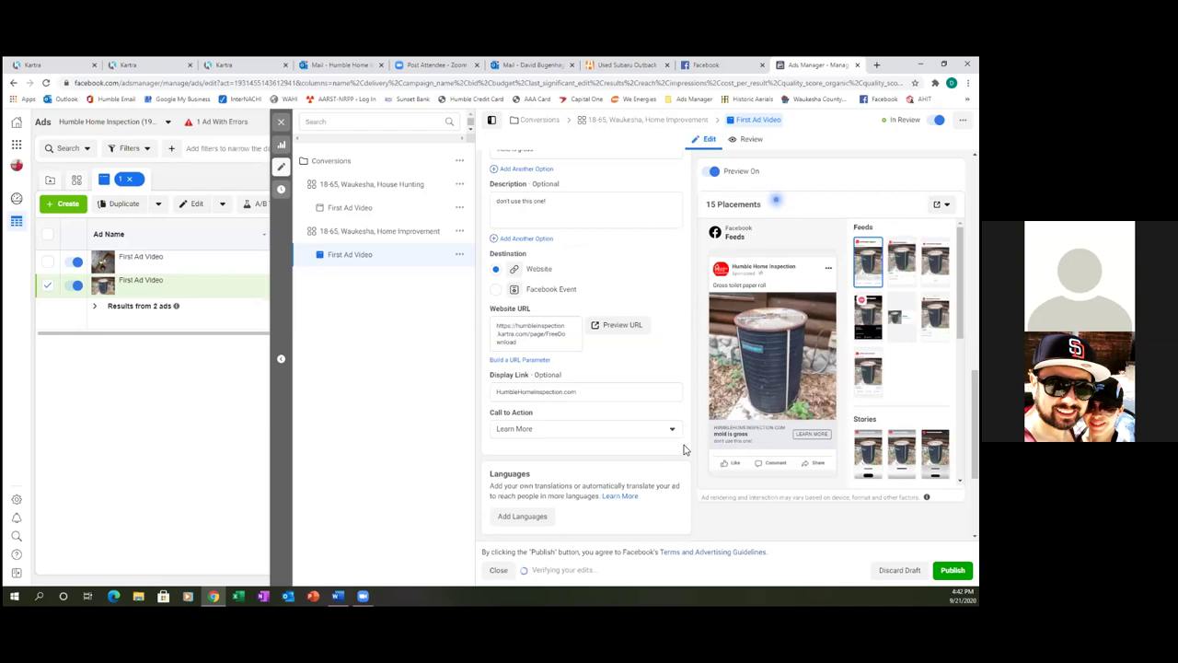
{"action": "scroll", "coordinate": [684, 449], "scroll_direction": "down", "scroll_amount": 2}
{"action": "scroll", "coordinate": [684, 449], "scroll_direction": "down", "scroll_amount": 1}
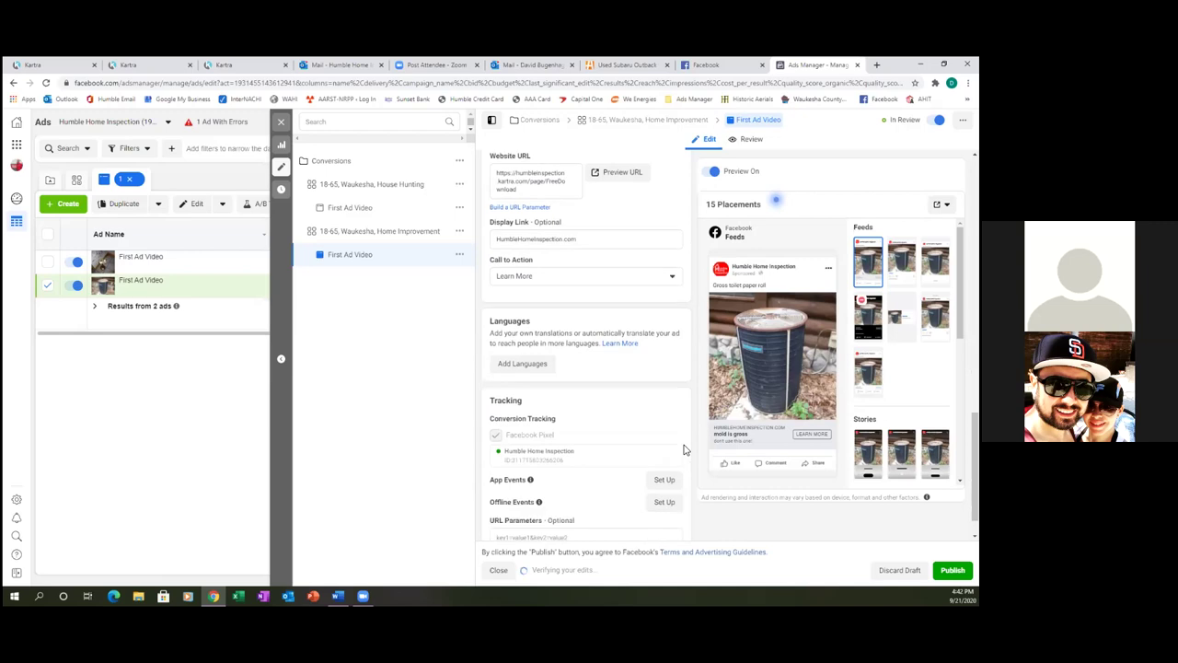
{"action": "scroll", "coordinate": [683, 449], "scroll_direction": "down", "scroll_amount": 1}
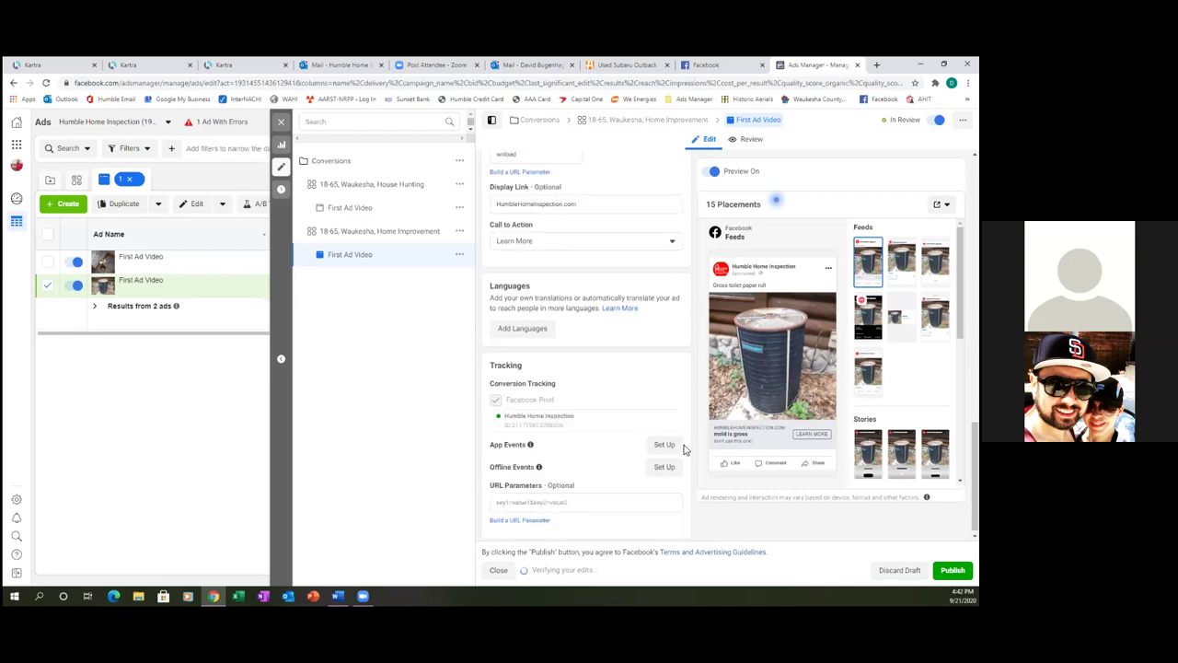
{"action": "scroll", "coordinate": [683, 450], "scroll_direction": "down", "scroll_amount": 1}
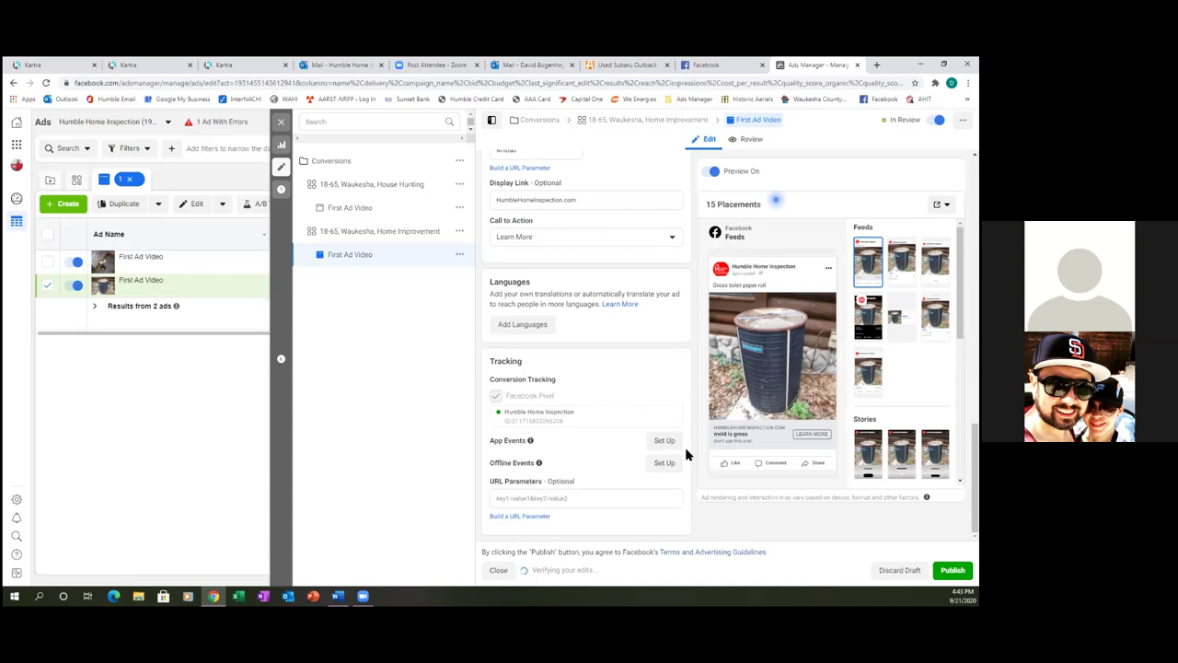
{"action": "scroll", "coordinate": [686, 454], "scroll_direction": "up", "scroll_amount": 5}
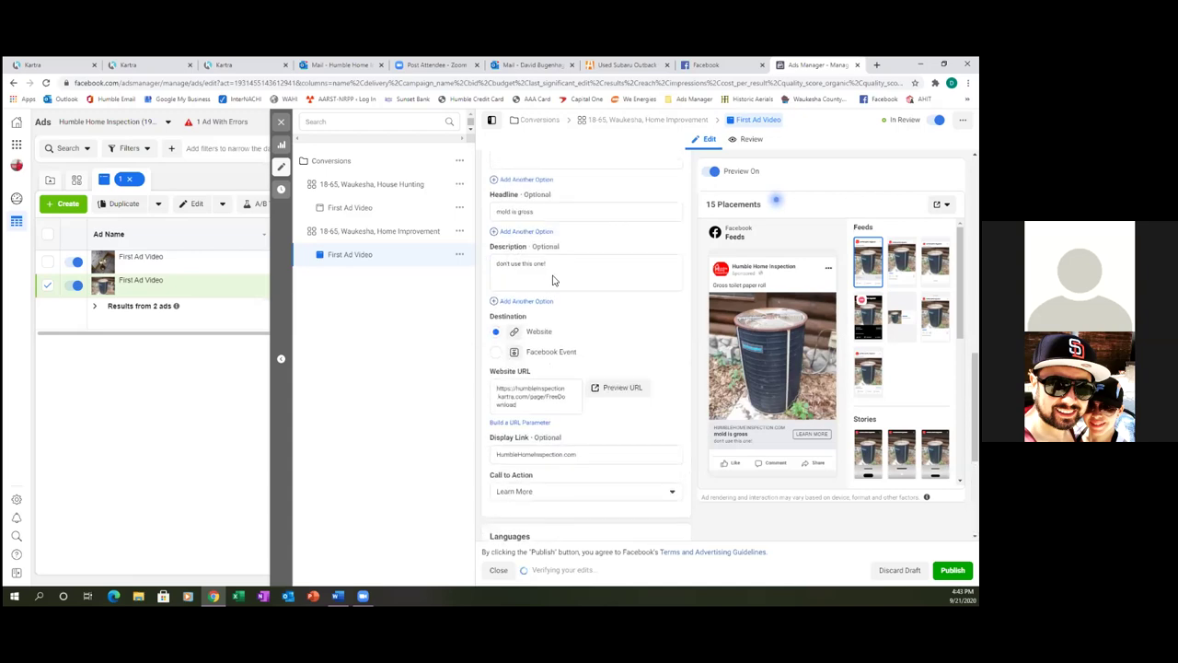
{"action": "scroll", "coordinate": [561, 290], "scroll_direction": "up", "scroll_amount": 1}
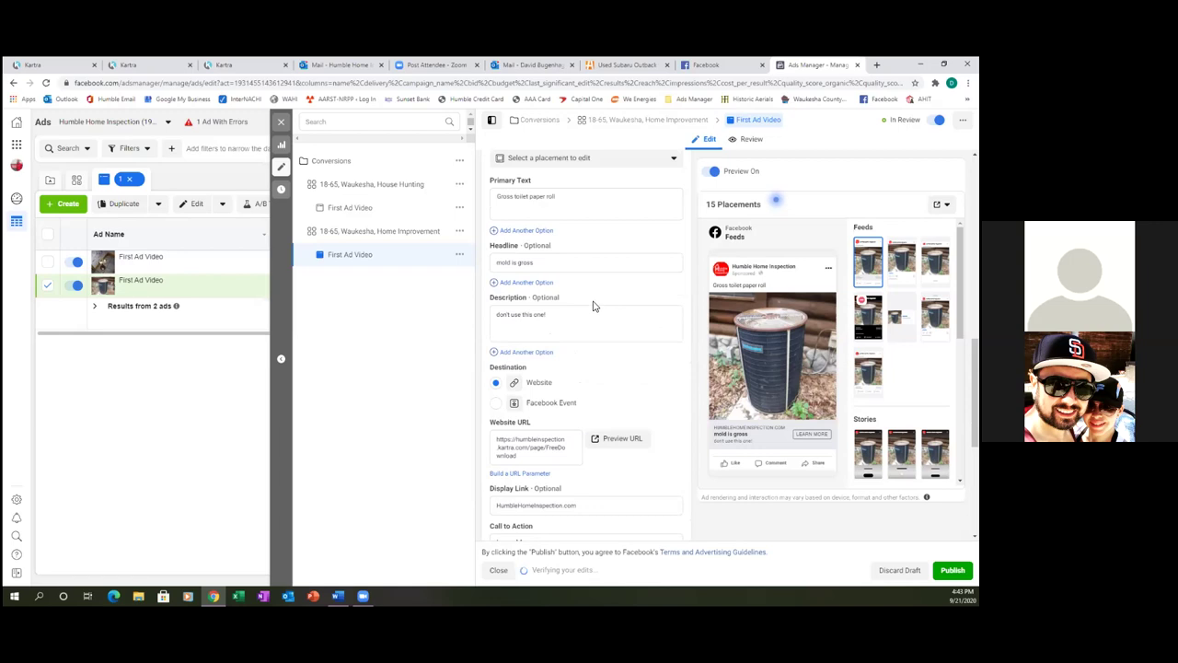
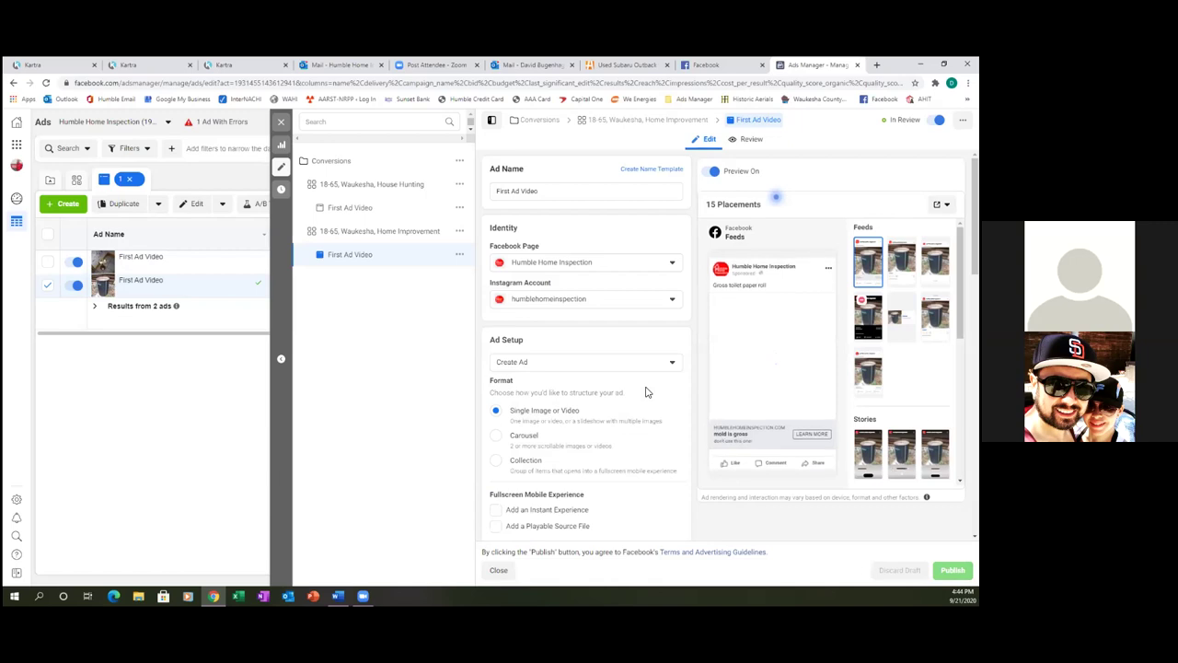
{"action": "left_click", "coordinate": [282, 125]}
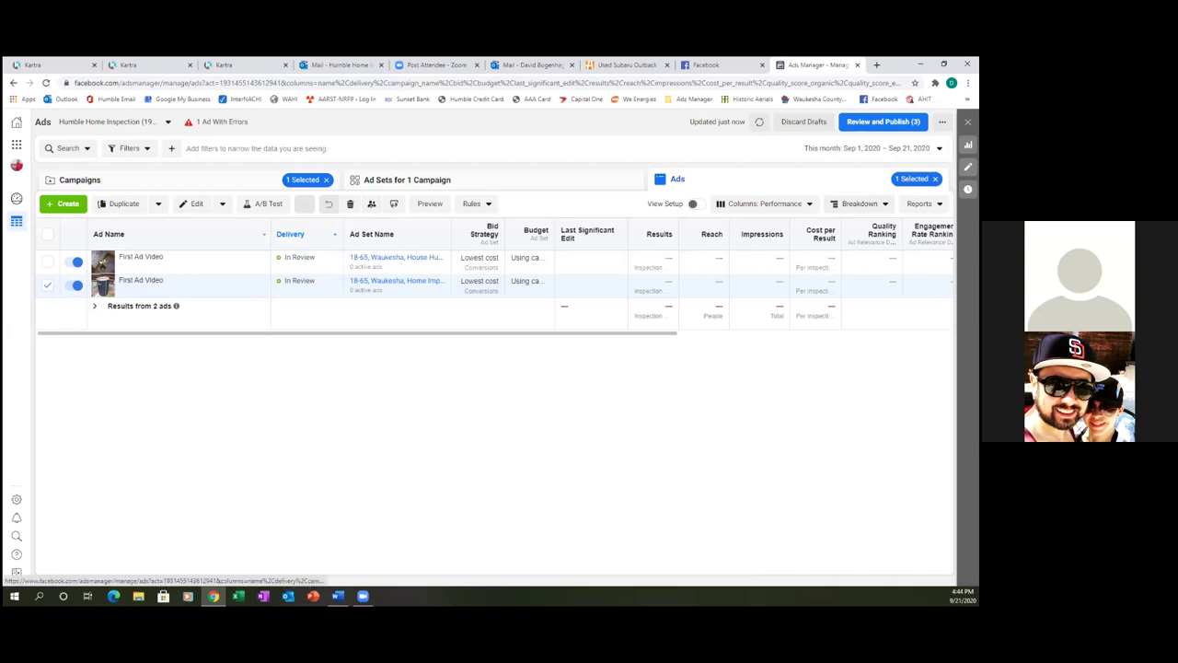
Step: Clear the campaign selection and show the list of all campaigns to look over its performance columns
{"action": "left_click", "coordinate": [324, 180]}
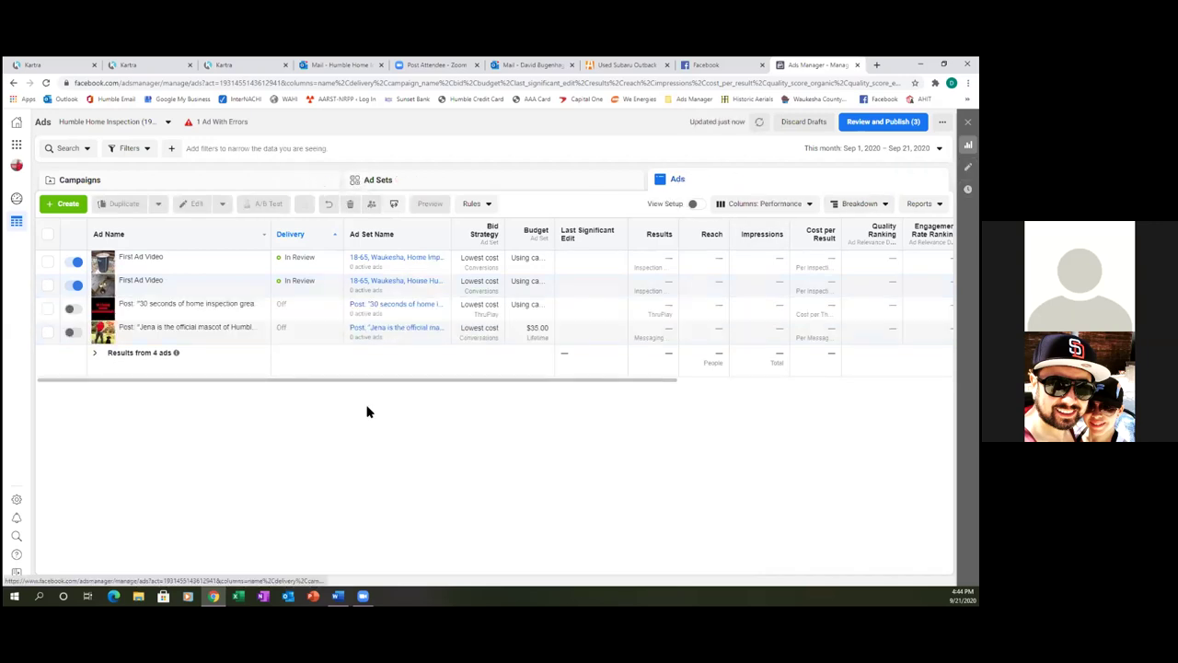
{"action": "left_click", "coordinate": [213, 184]}
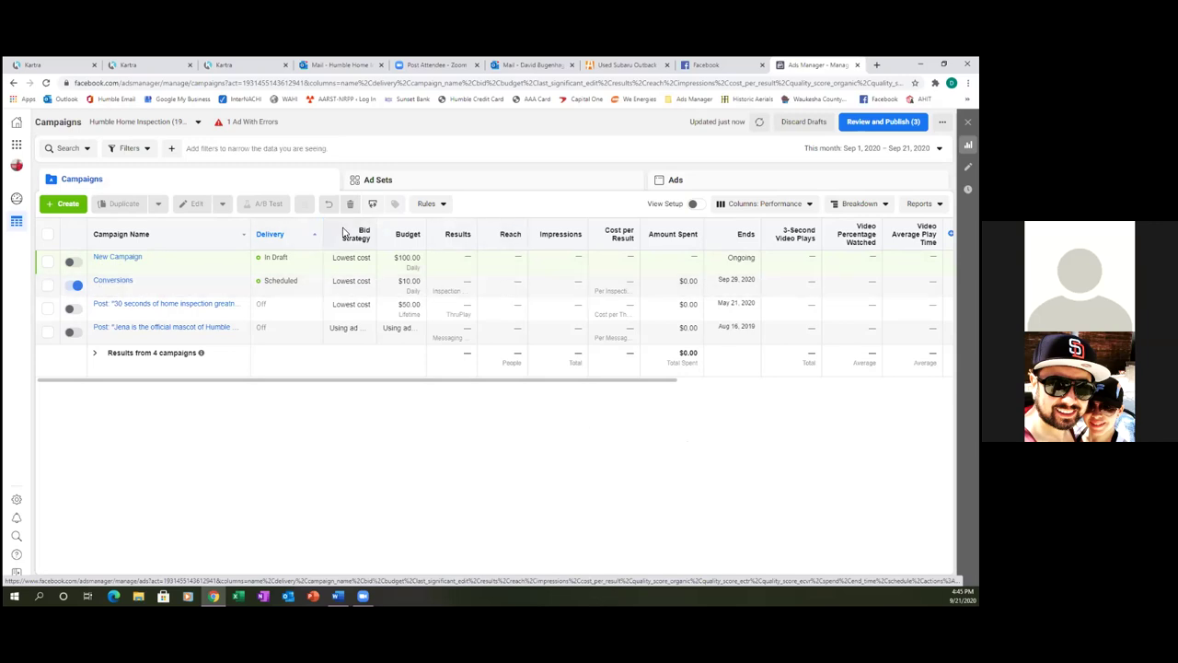
{"action": "mouse_move", "coordinate": [471, 236]}
{"action": "left_click_drag", "start_coordinate": [632, 386], "coordinate": [637, 386]}
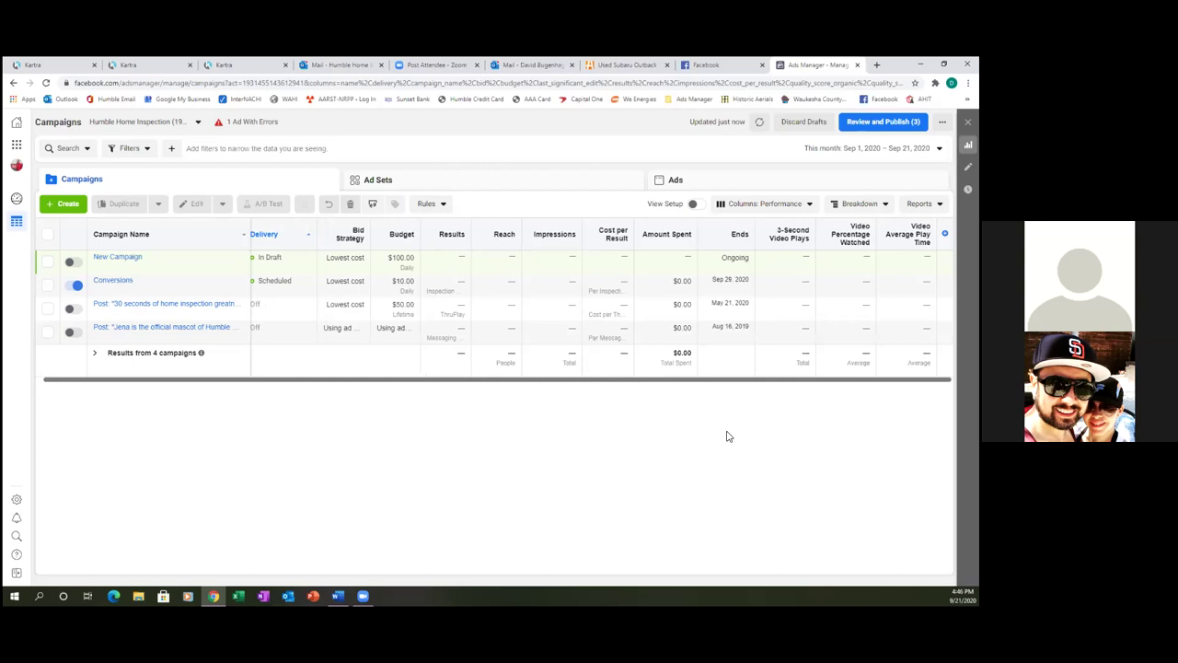
{"action": "scroll", "coordinate": [663, 387], "scroll_direction": "left", "scroll_amount": 1}
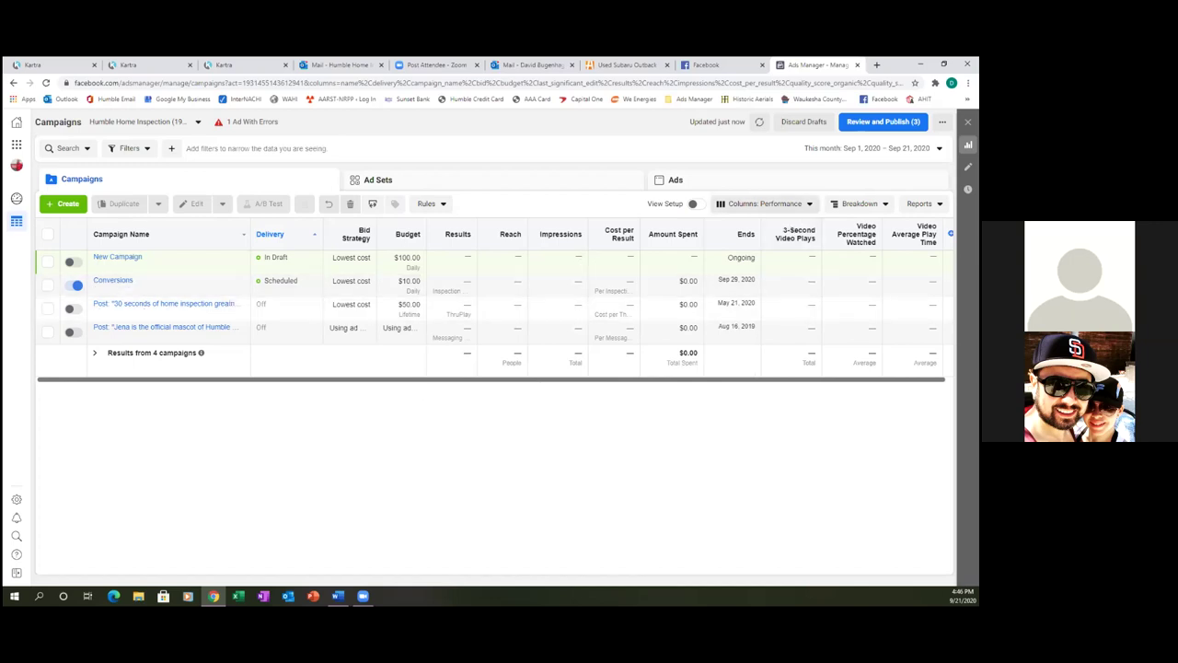
Step: Customize the campaign table's columns, removing Impressions, Cost per Result, Results, Last Significant Edit, Engagement Rate Ranking and Conversion Rate Ranking
{"action": "left_click", "coordinate": [765, 203]}
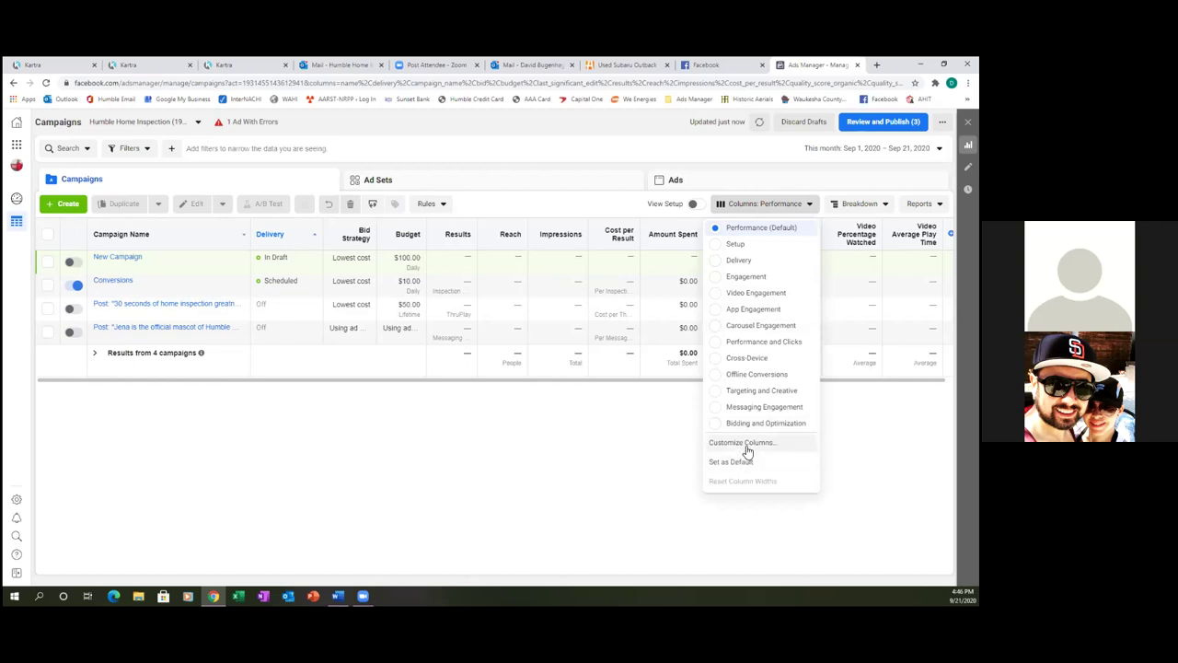
{"action": "left_click", "coordinate": [513, 389]}
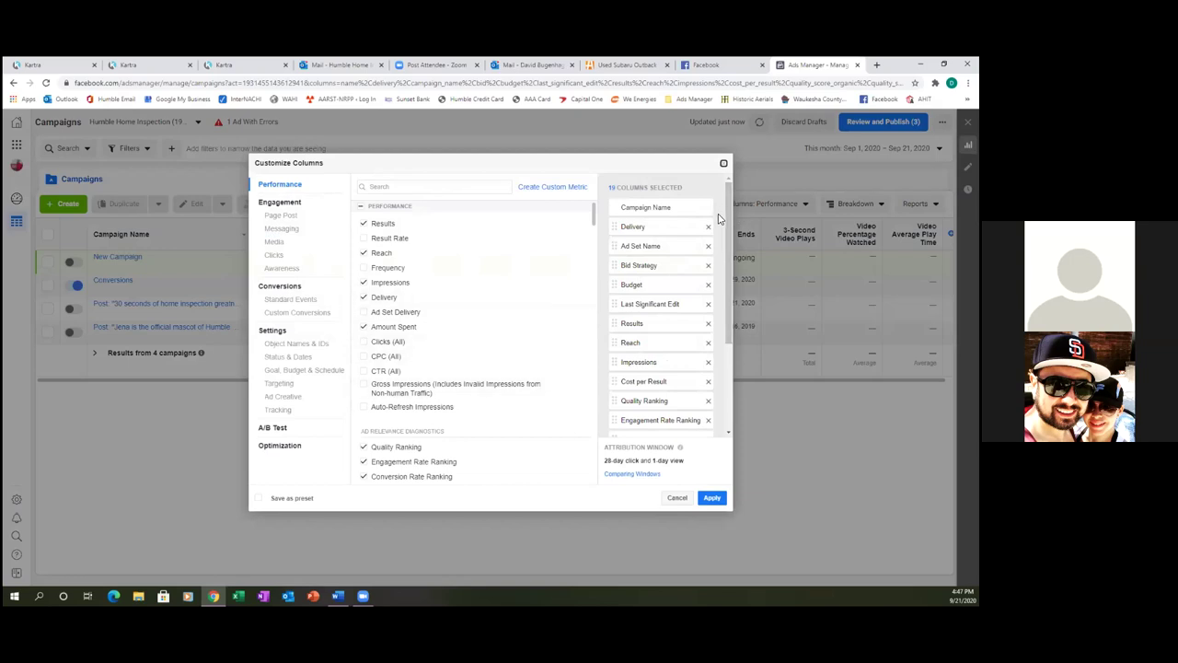
{"action": "left_click", "coordinate": [707, 362]}
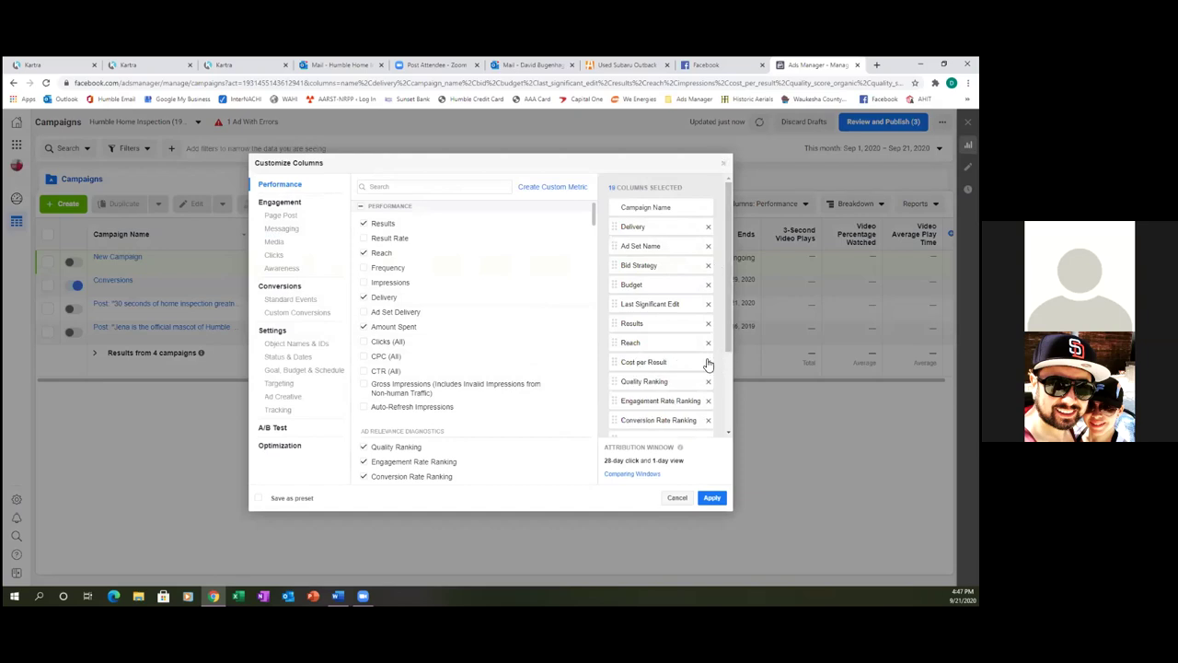
{"action": "left_click", "coordinate": [708, 362]}
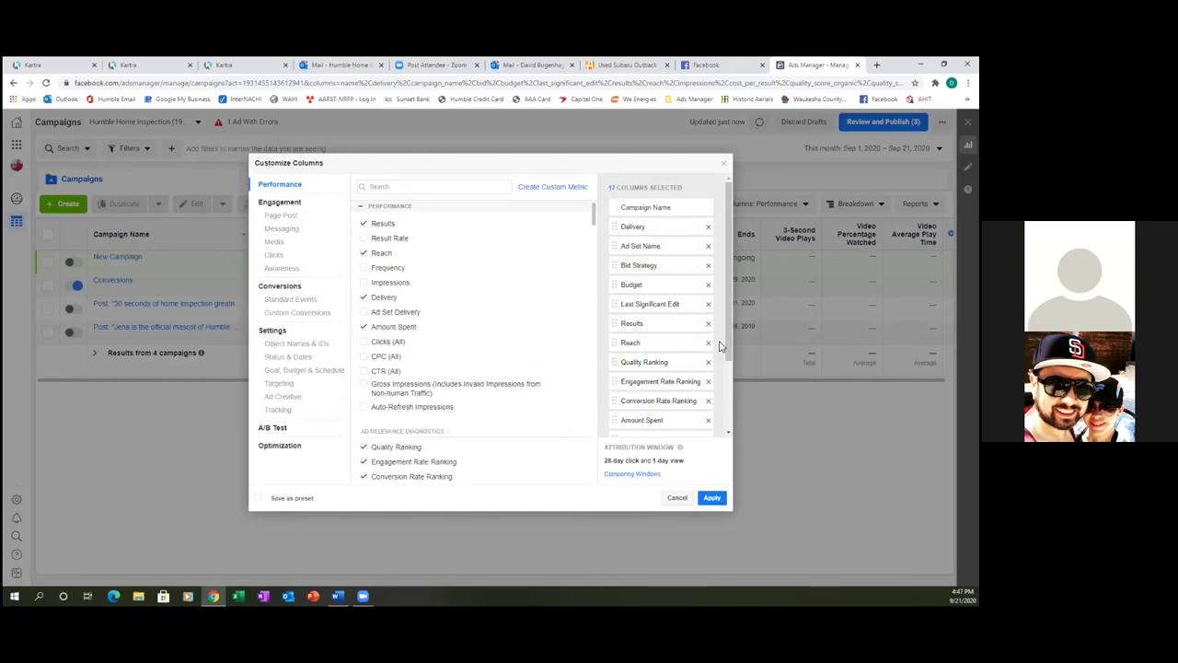
{"action": "left_click", "coordinate": [708, 324]}
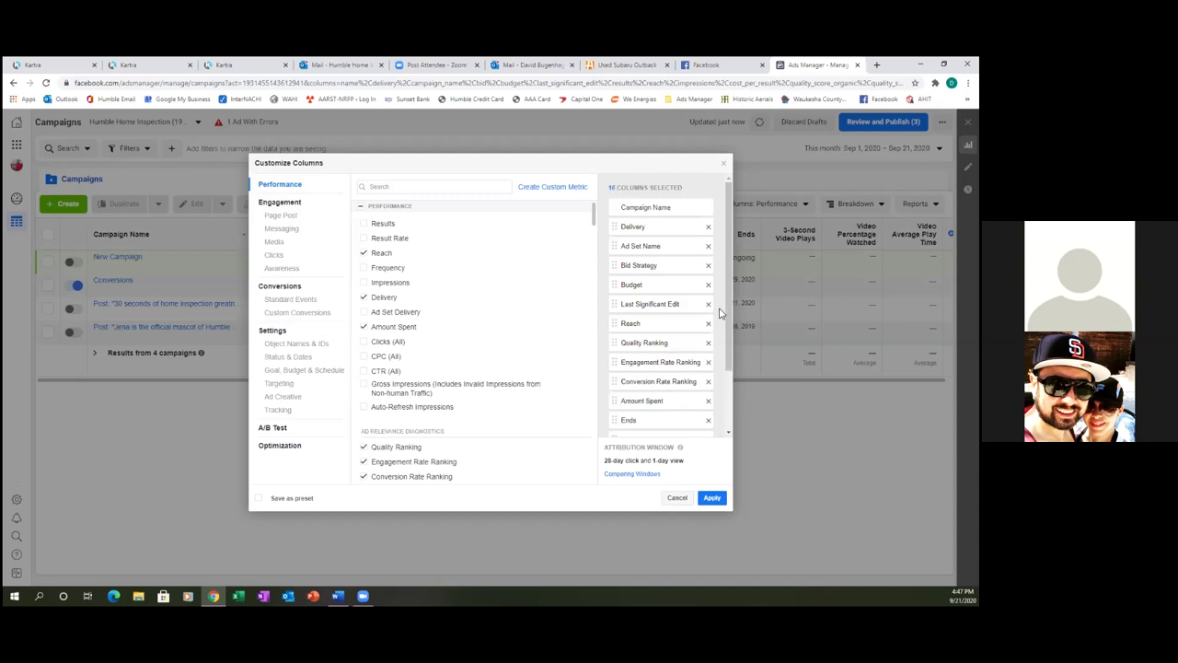
{"action": "left_click", "coordinate": [711, 304]}
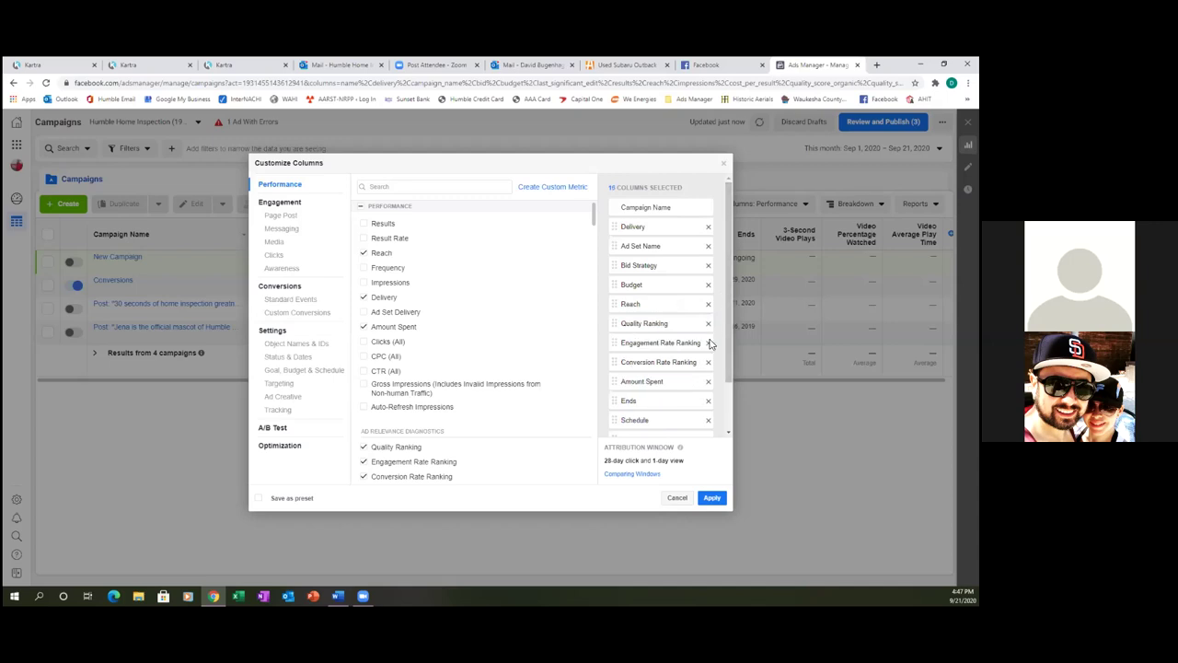
{"action": "left_click", "coordinate": [708, 343]}
{"action": "left_click", "coordinate": [707, 344]}
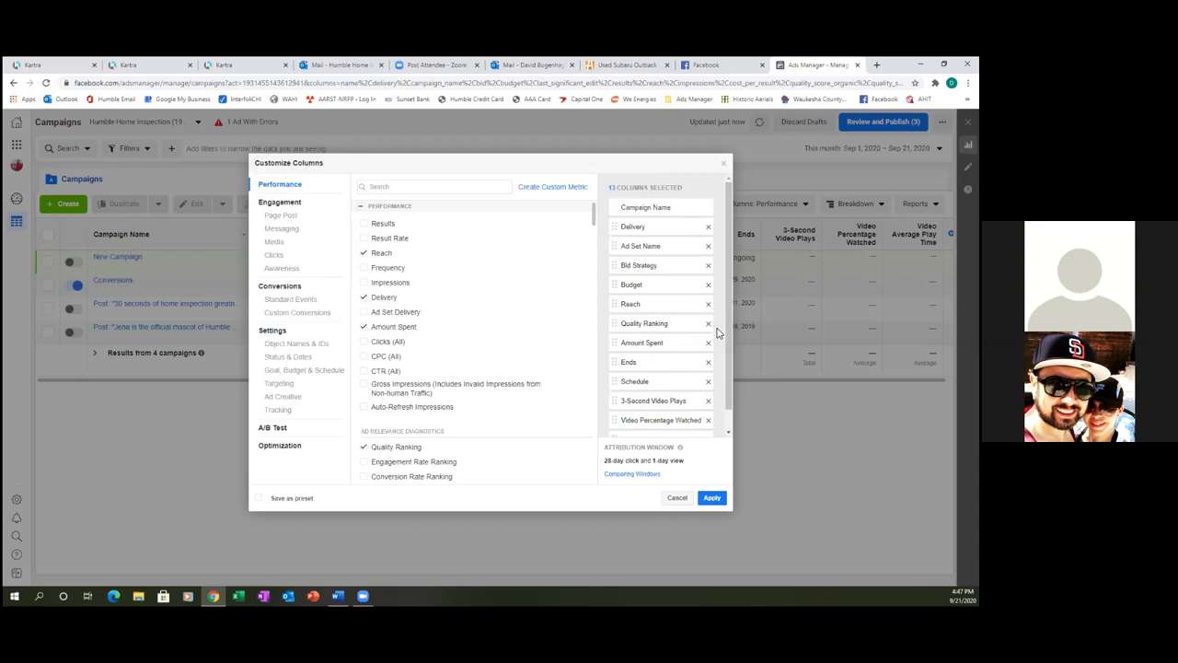
Step: Remove 3-Second Video Plays, Video Percentage Watched and Video Average Play Time from the selected columns
{"action": "scroll", "coordinate": [697, 413], "scroll_direction": "down", "scroll_amount": 1}
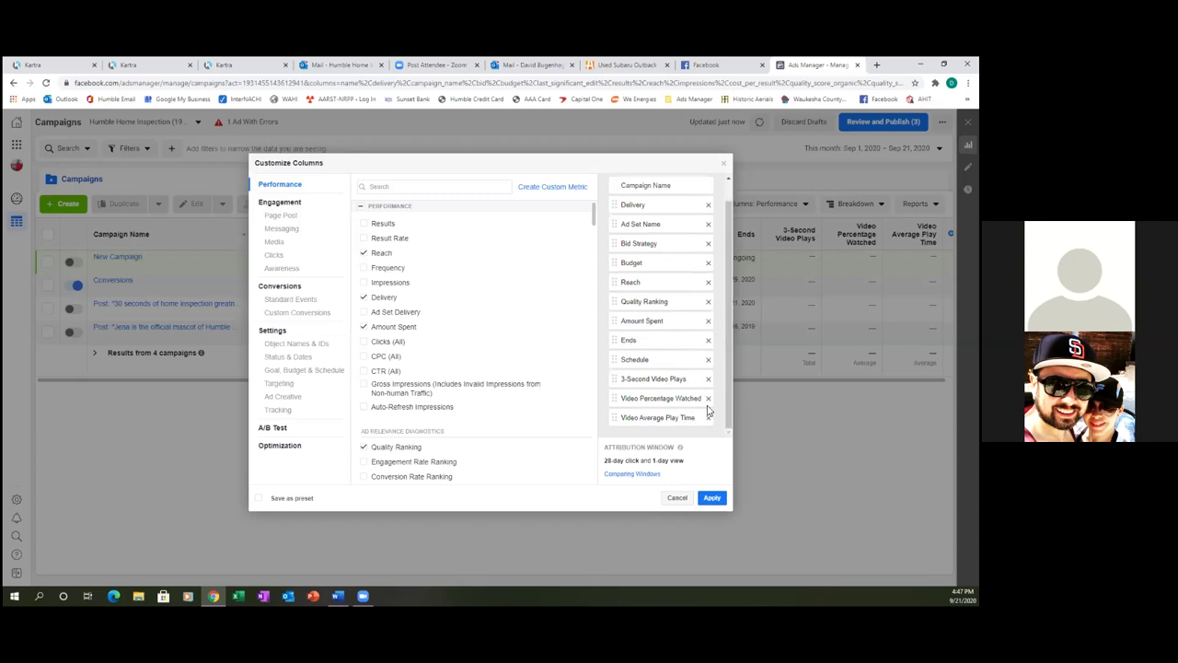
{"action": "scroll", "coordinate": [694, 356], "scroll_direction": "up", "scroll_amount": 1}
{"action": "scroll", "coordinate": [694, 355], "scroll_direction": "down", "scroll_amount": 1}
{"action": "left_click", "coordinate": [709, 381]}
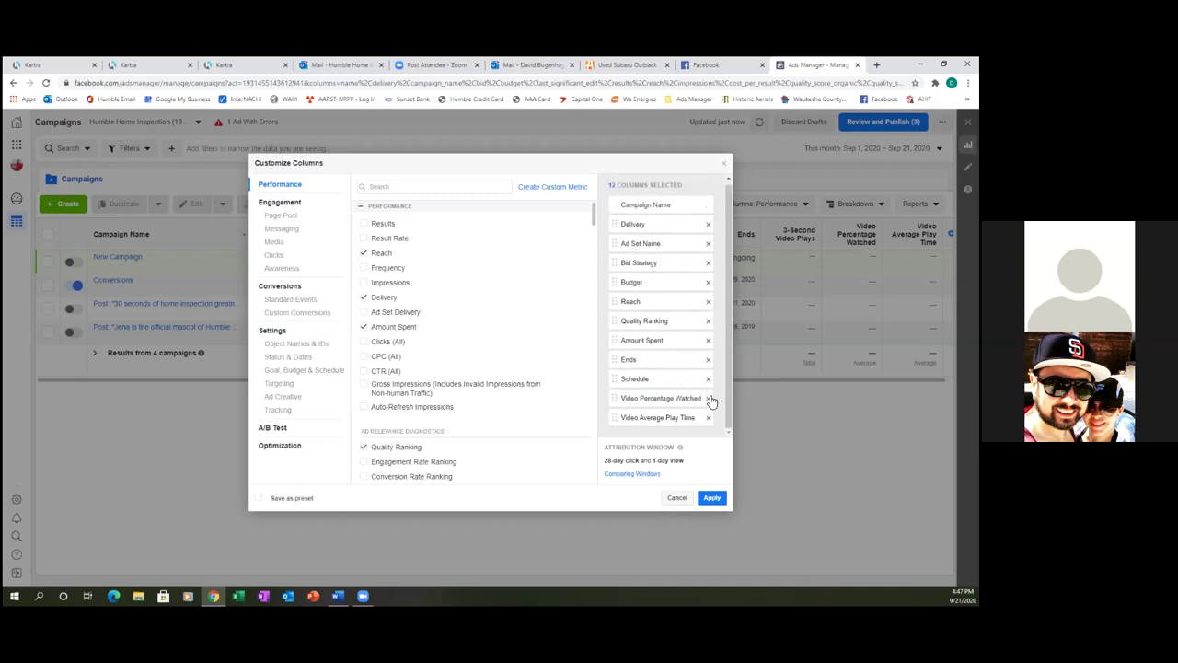
{"action": "left_click", "coordinate": [709, 398]}
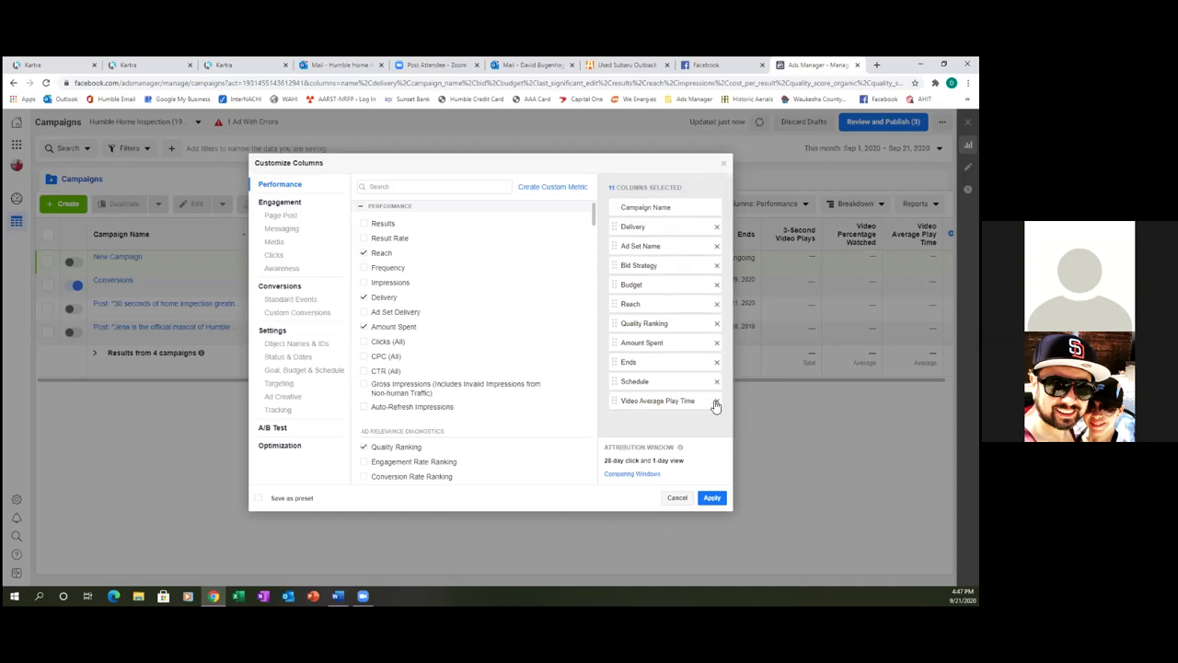
{"action": "left_click", "coordinate": [715, 402]}
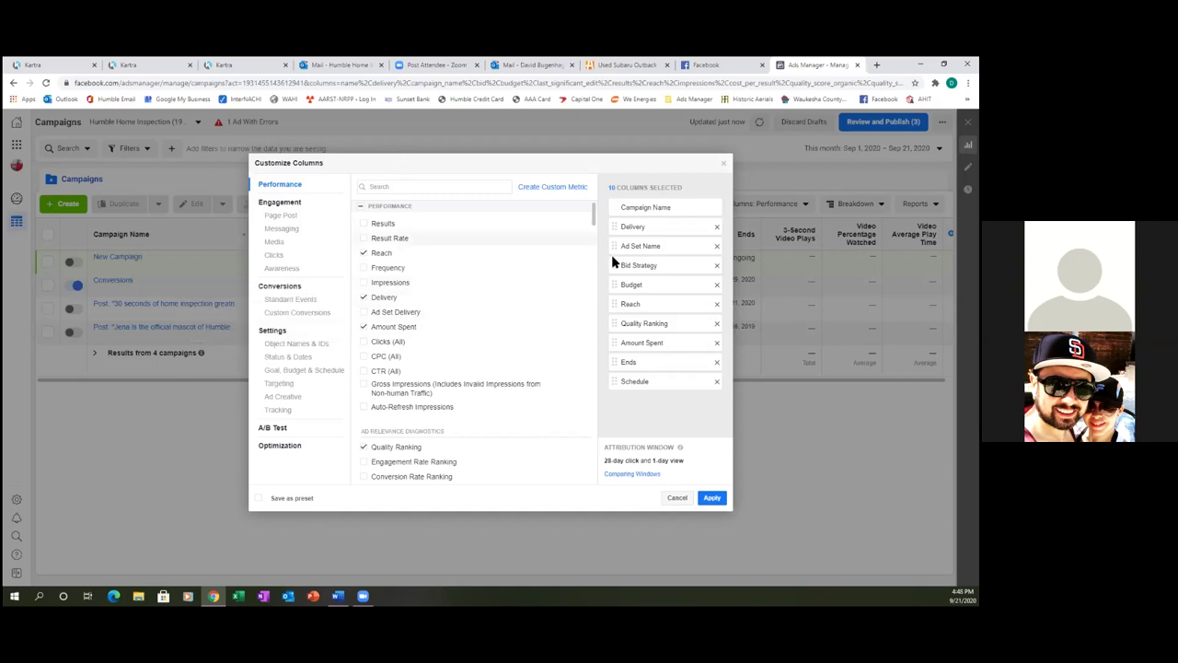
Step: Add the total and cost metrics of the custom conversion Inspection Guide Leads to the selected columns
{"action": "left_click", "coordinate": [298, 313]}
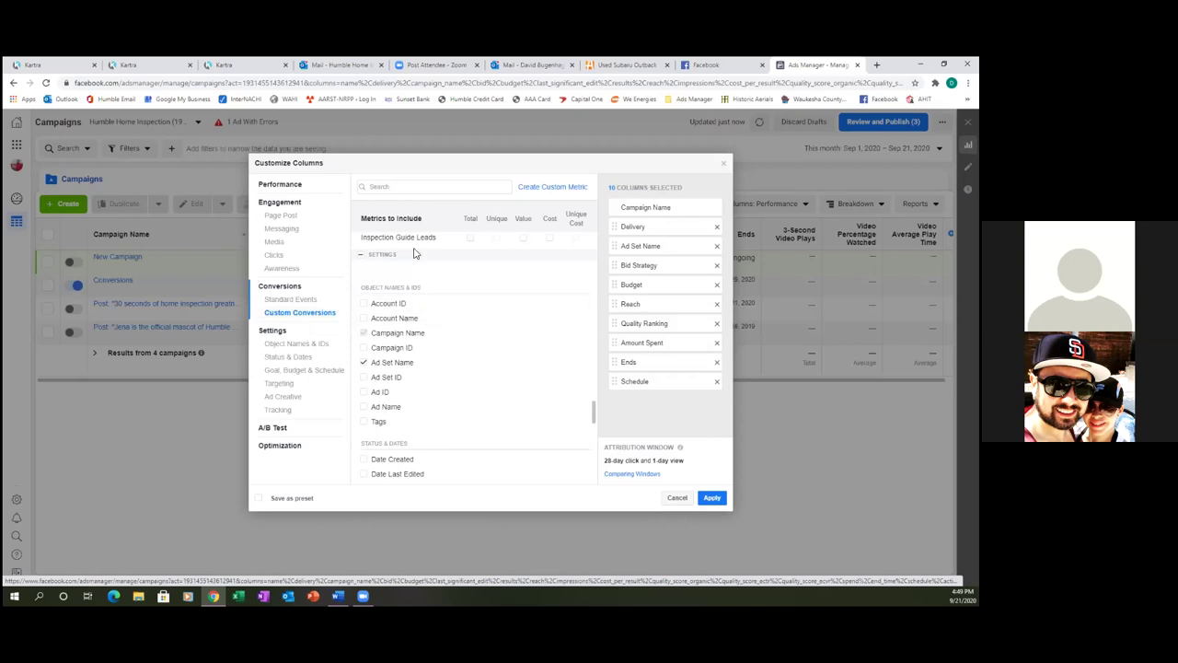
{"action": "left_click", "coordinate": [470, 239]}
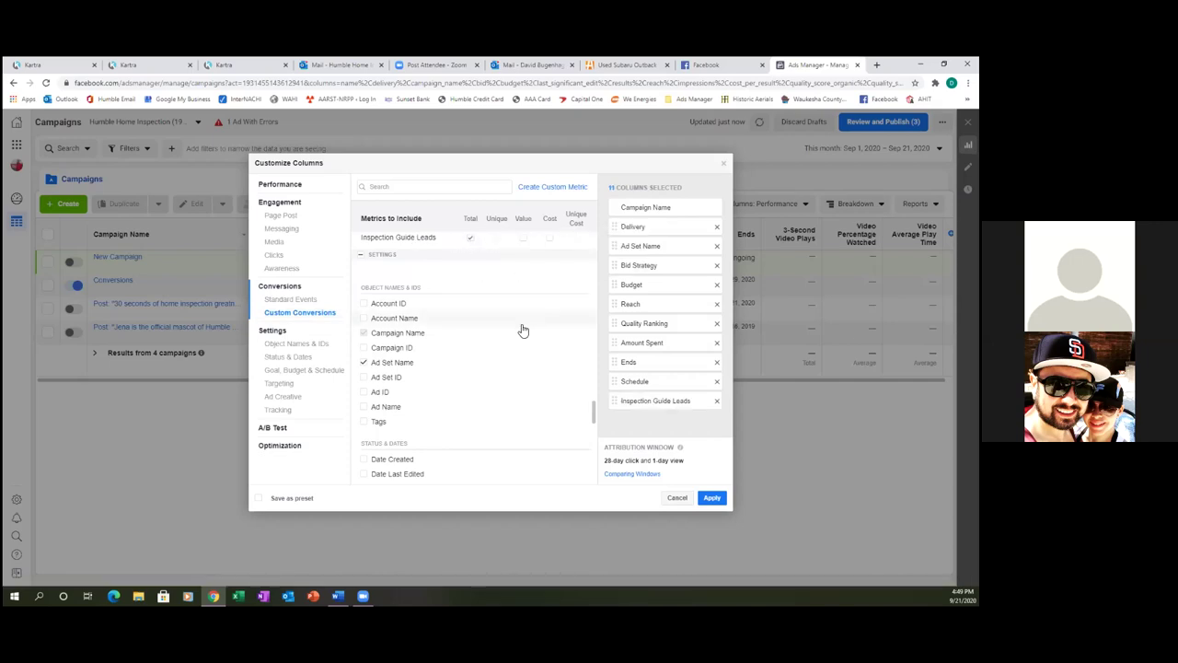
{"action": "left_click", "coordinate": [549, 239]}
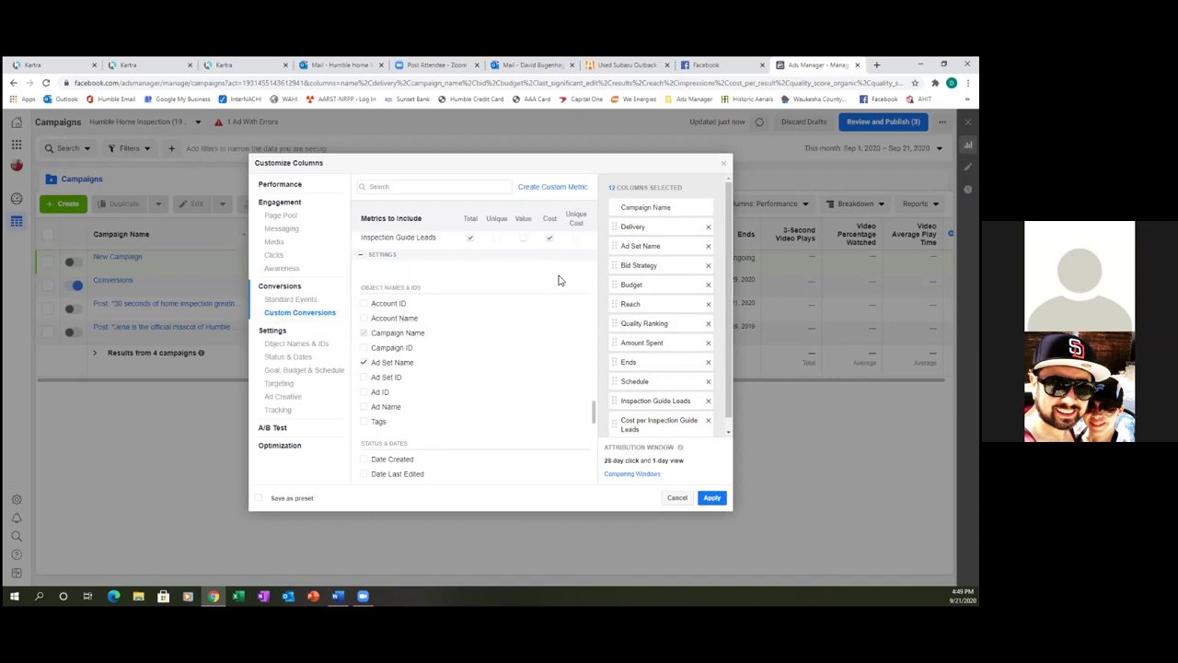
Step: Move Cost per Inspection Guide Leads and Inspection Guide Leads directly below Campaign Name in the selected column order
{"action": "scroll", "coordinate": [729, 364], "scroll_direction": "down", "scroll_amount": 1}
{"action": "scroll", "coordinate": [729, 358], "scroll_direction": "down", "scroll_amount": 1}
{"action": "left_click_drag", "start_coordinate": [660, 403], "coordinate": [660, 218]}
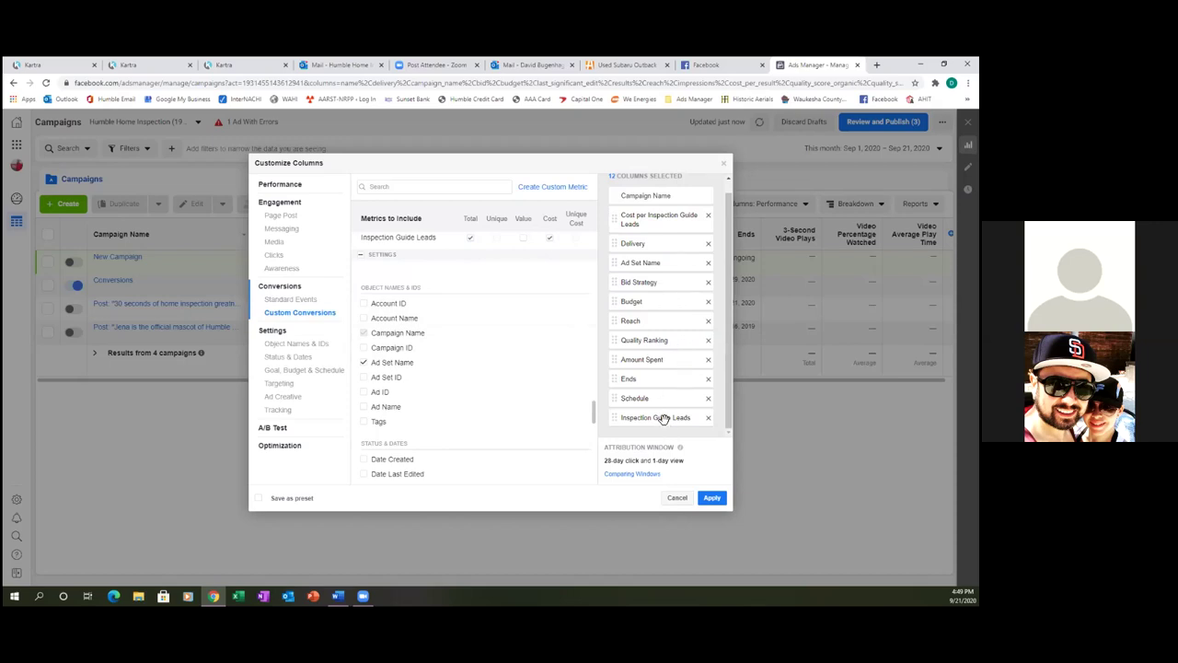
{"action": "left_click_drag", "start_coordinate": [662, 418], "coordinate": [659, 245]}
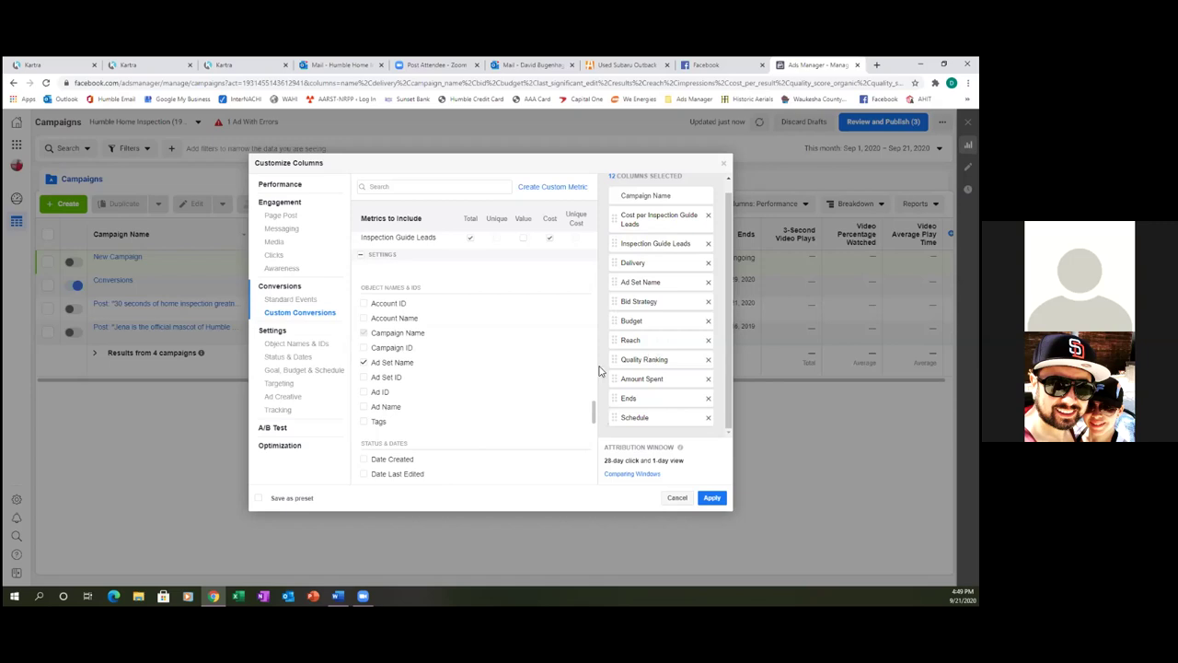
Step: Save the column selection as a preset named Humble Conversions and apply it to the campaign table
{"action": "mouse_move", "coordinate": [552, 384]}
{"action": "left_click", "coordinate": [258, 498]}
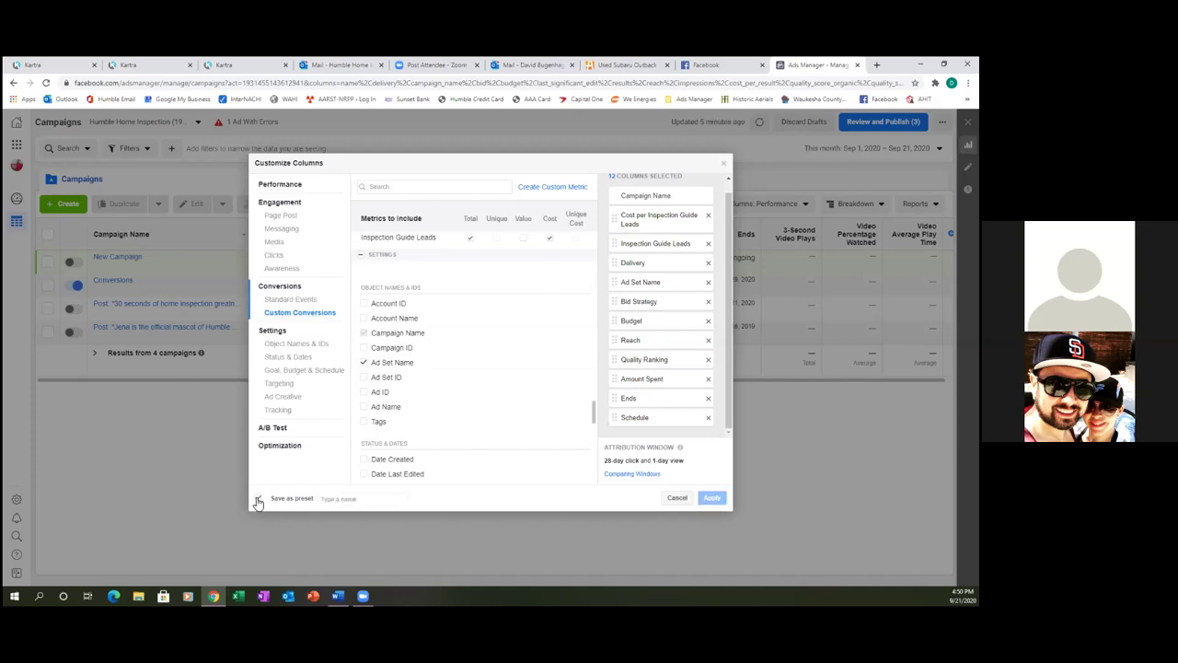
{"action": "left_click", "coordinate": [344, 498]}
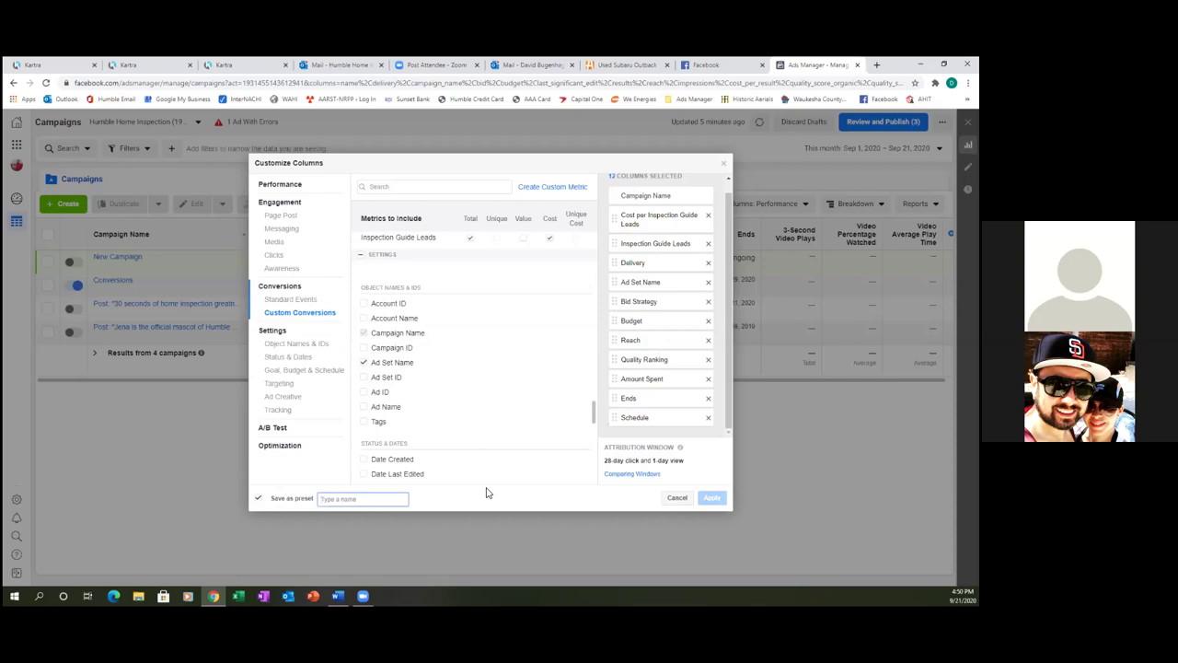
{"action": "type", "text": "Humble C"}
{"action": "type", "text": "onvers"}
{"action": "type", "text": "ions"}
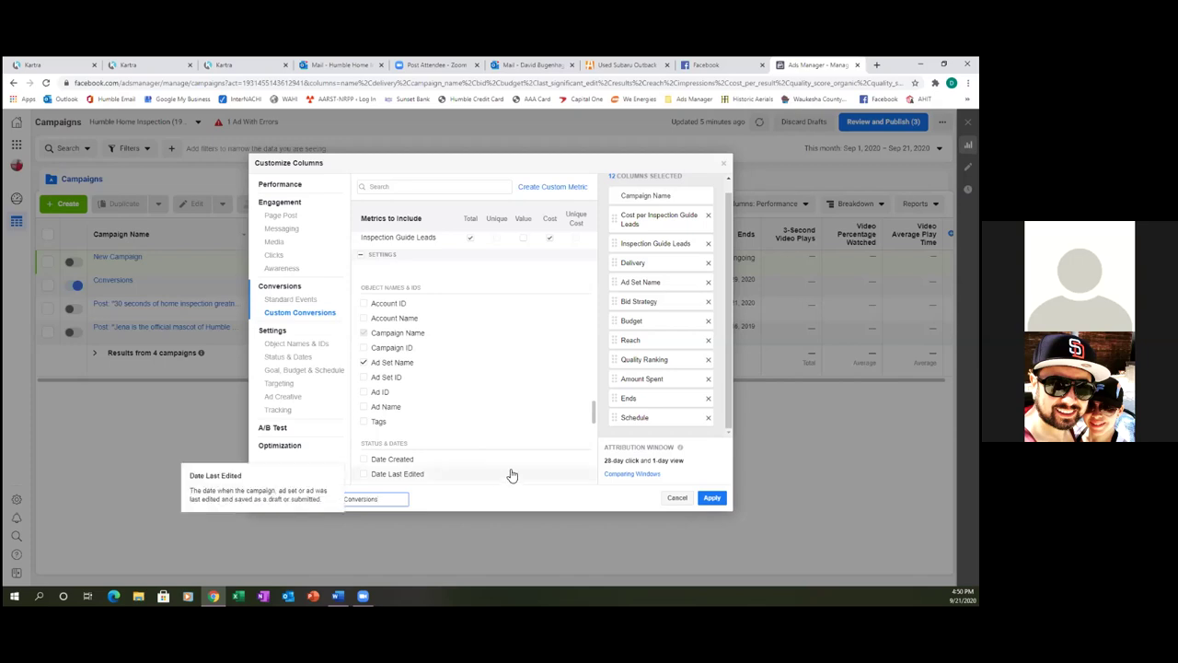
{"action": "left_click", "coordinate": [712, 497]}
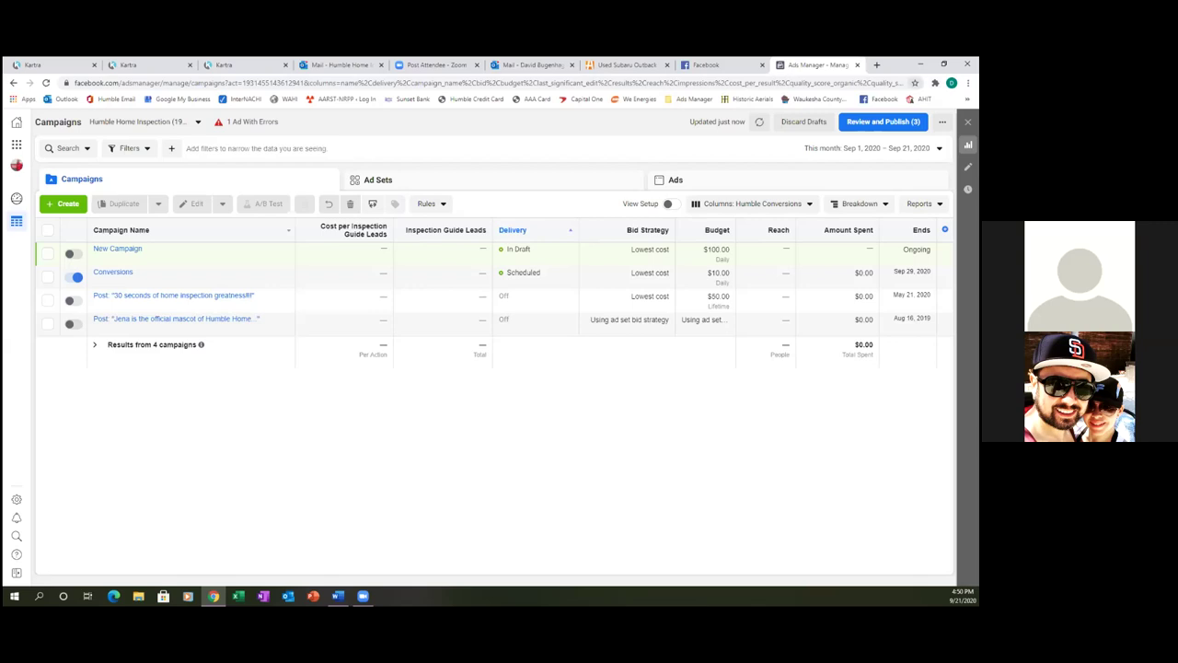
Step: Bookmark the customized campaign view in the browser under the name Humble Conversions
{"action": "left_click", "coordinate": [914, 83]}
{"action": "type", "text": "Hu"}
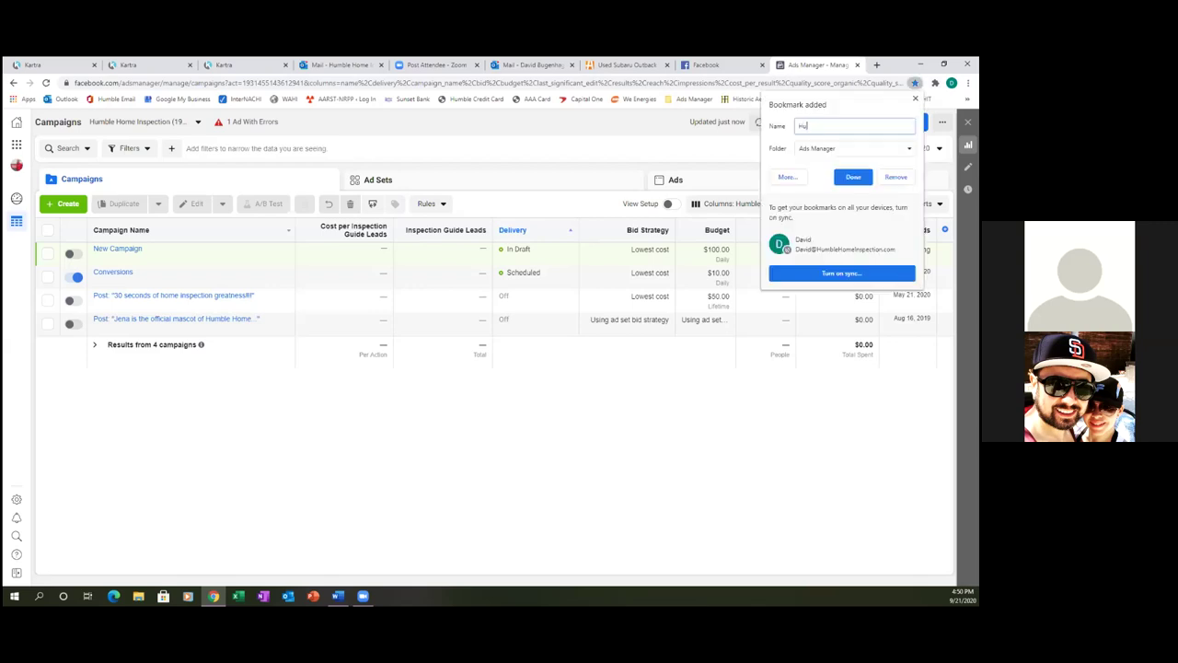
{"action": "type", "text": "mble Conversions"}
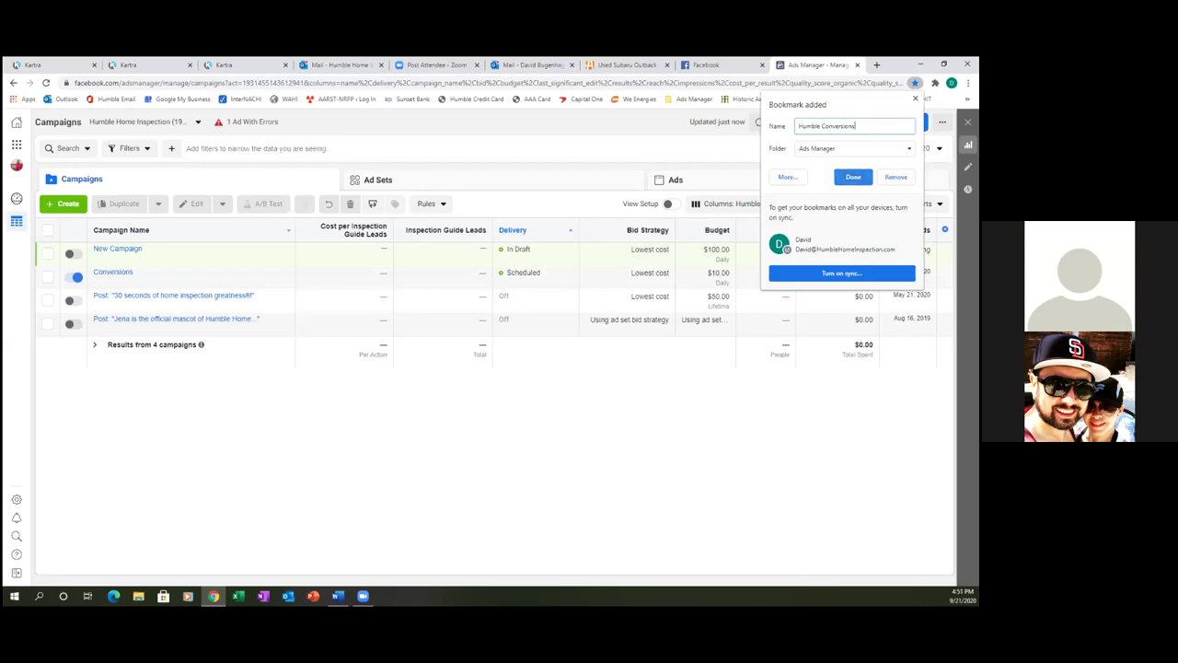
{"action": "key", "text": "Return"}
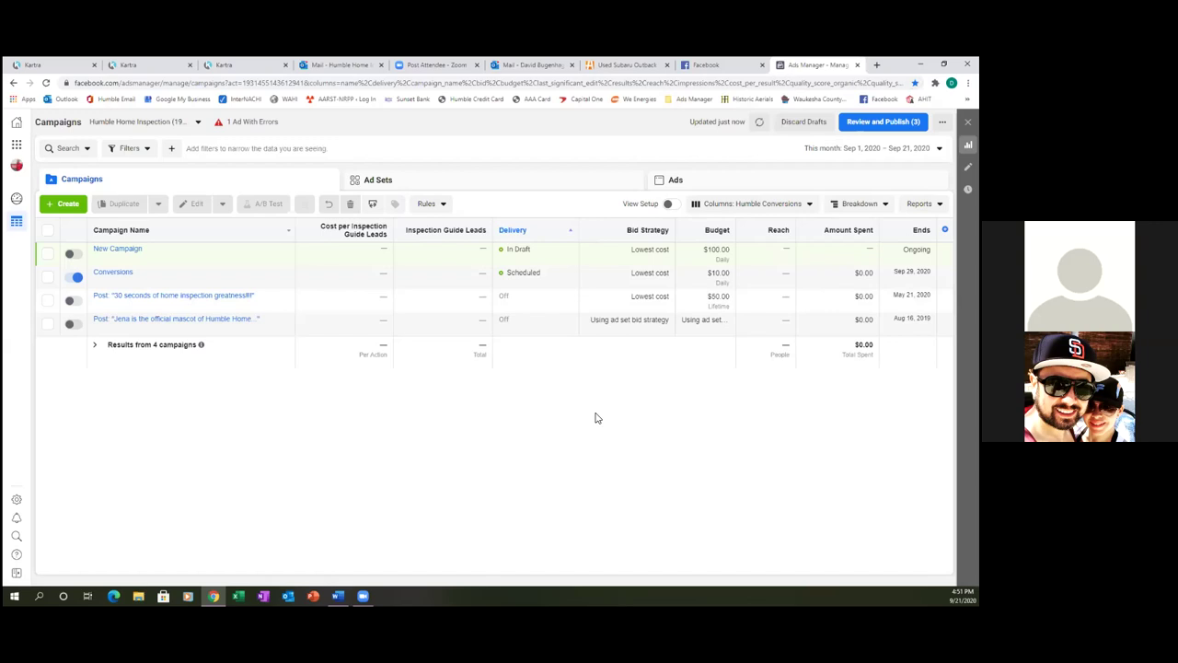
Step: Reopen Ads Manager from the shortcuts and switch the campaign table to the Humble Conversions column preset
{"action": "left_click", "coordinate": [17, 148]}
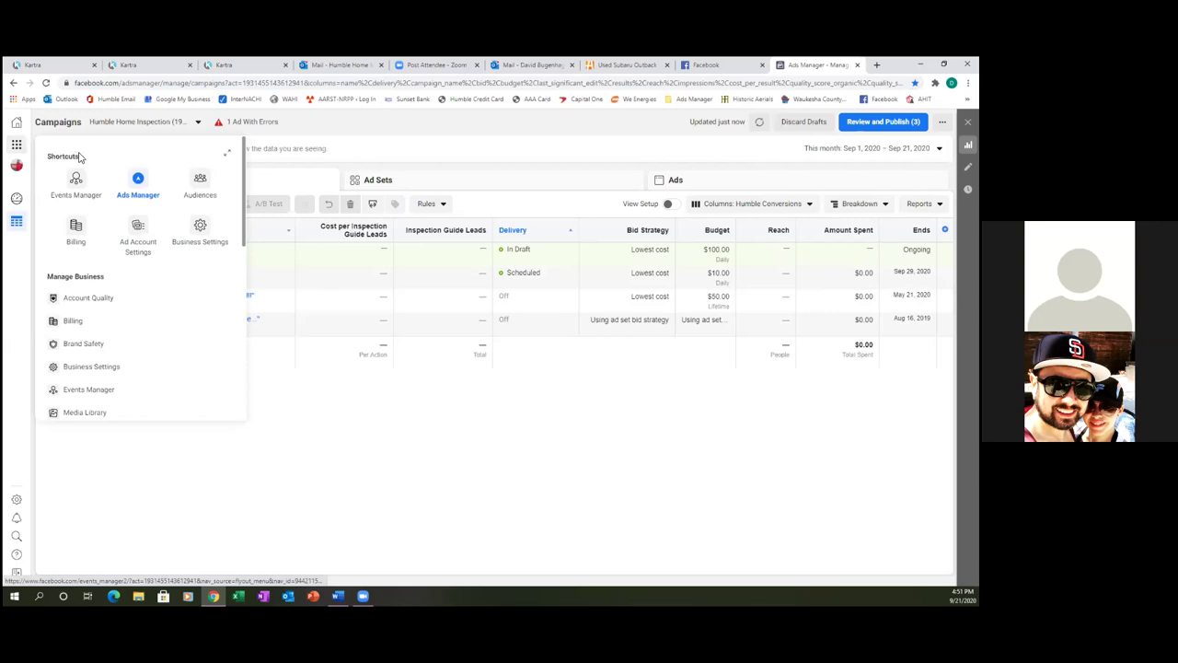
{"action": "left_click", "coordinate": [136, 181]}
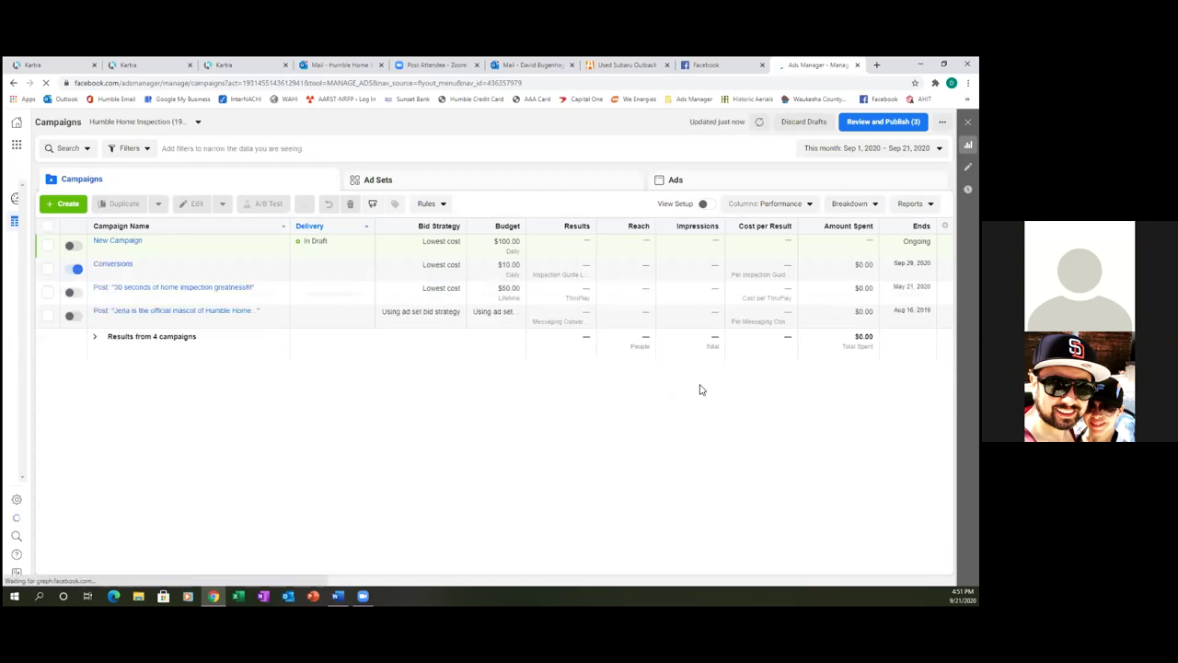
{"action": "left_click", "coordinate": [809, 203]}
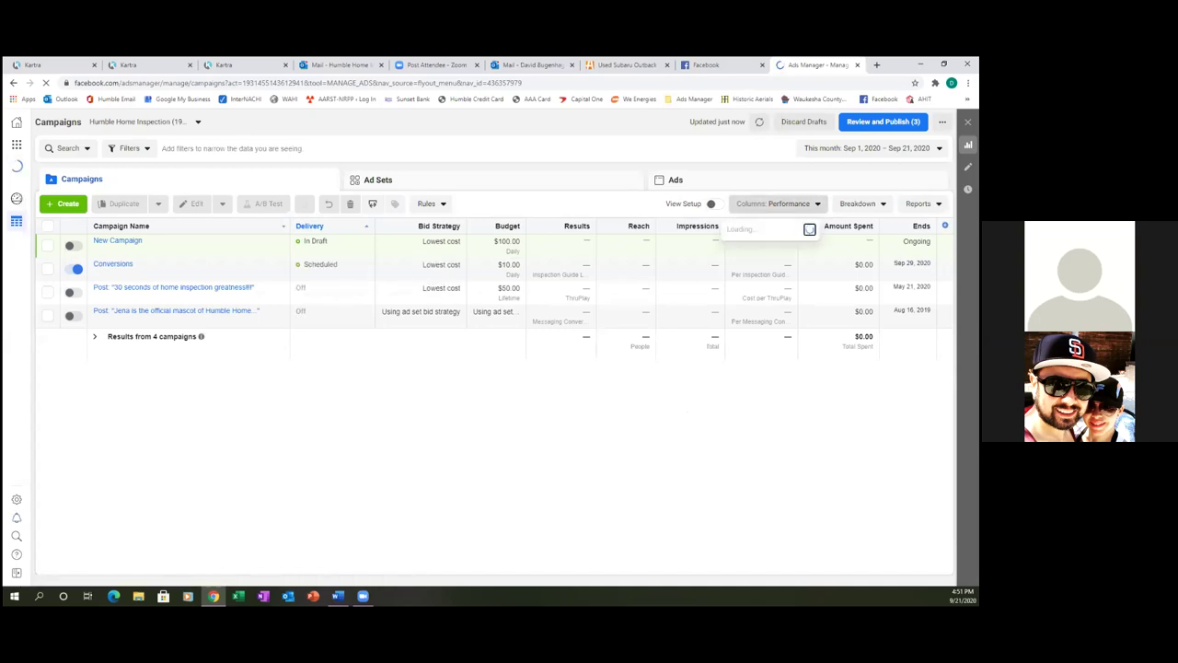
{"action": "left_click", "coordinate": [773, 203]}
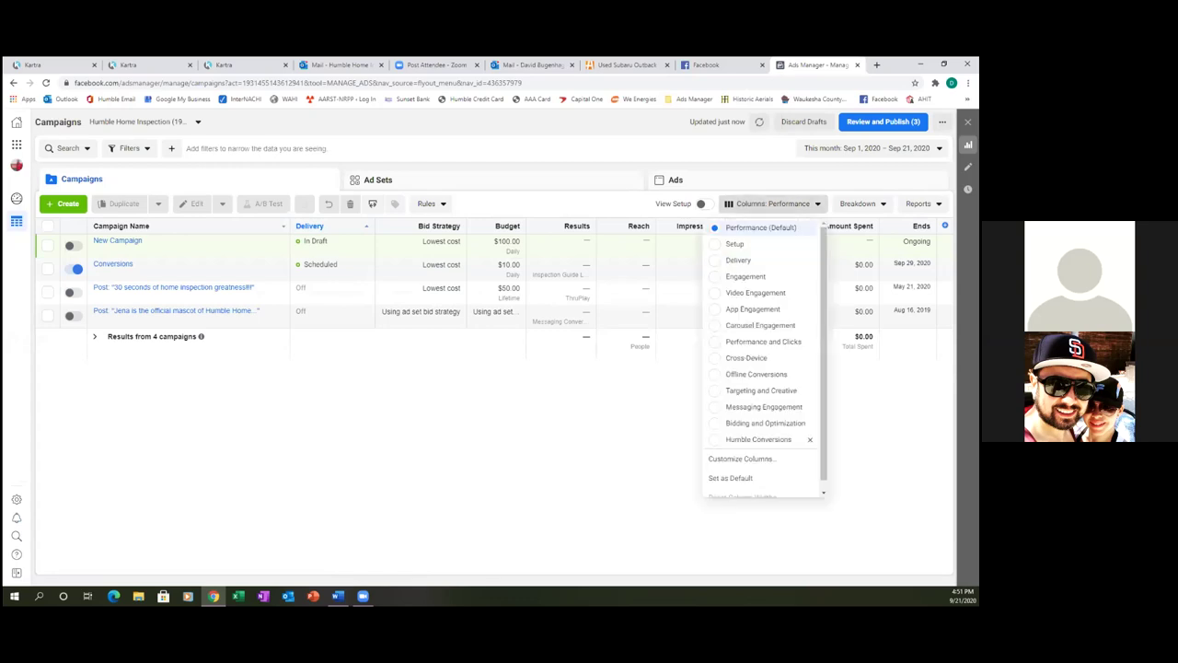
{"action": "left_click", "coordinate": [763, 441]}
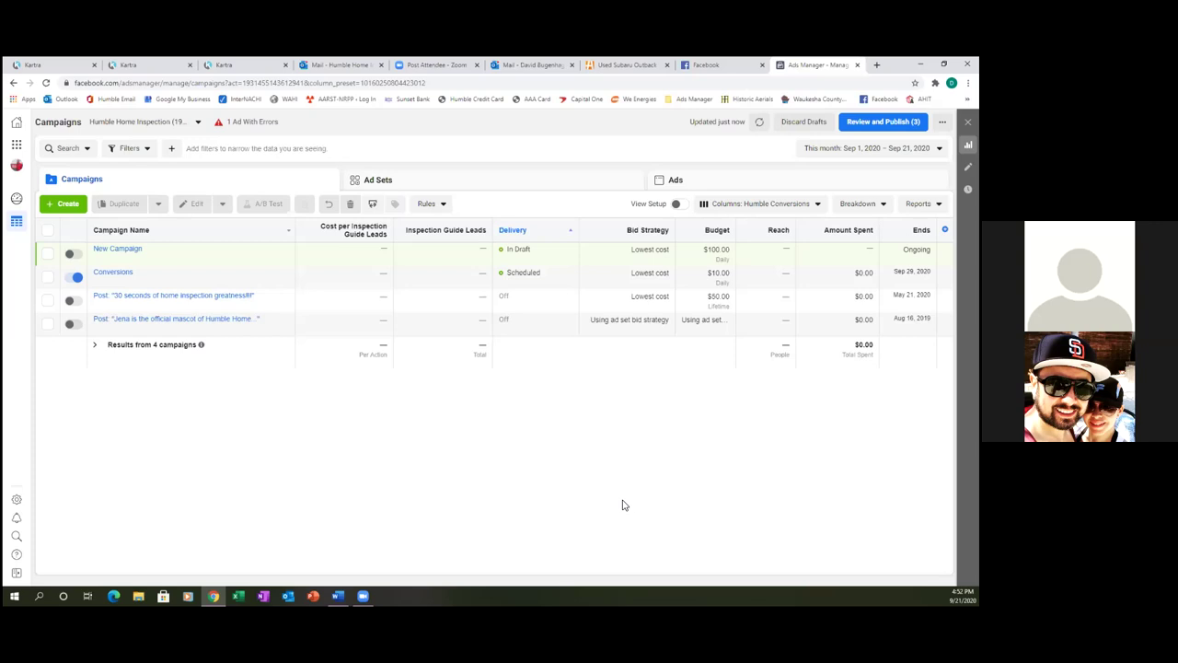
Step: Turn off the Conversions campaign, its Waukesha Home Improvement ad set and that ad set's First Ad Video ad
{"action": "left_click", "coordinate": [78, 277]}
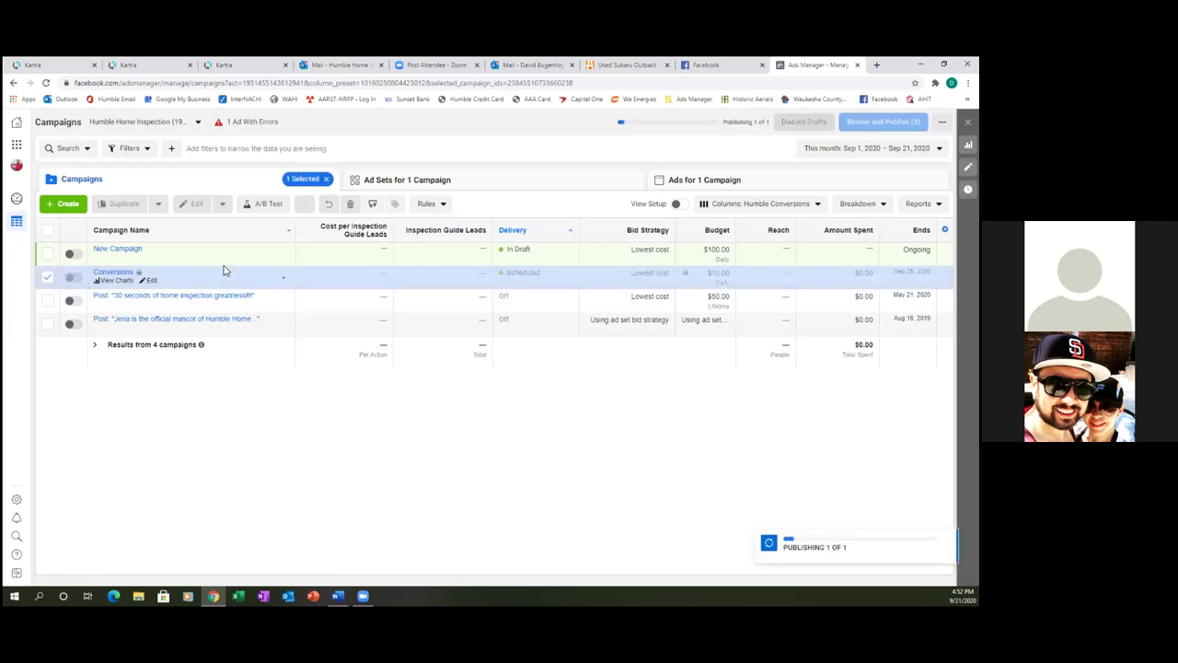
{"action": "left_click", "coordinate": [447, 184]}
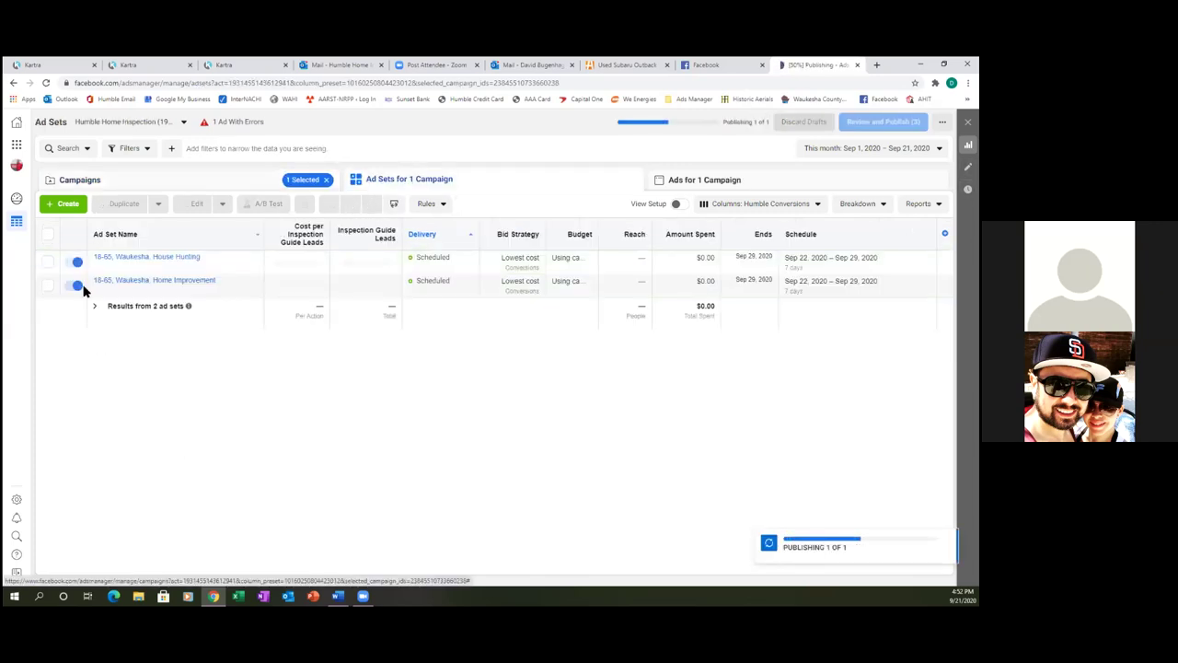
{"action": "left_click", "coordinate": [77, 263]}
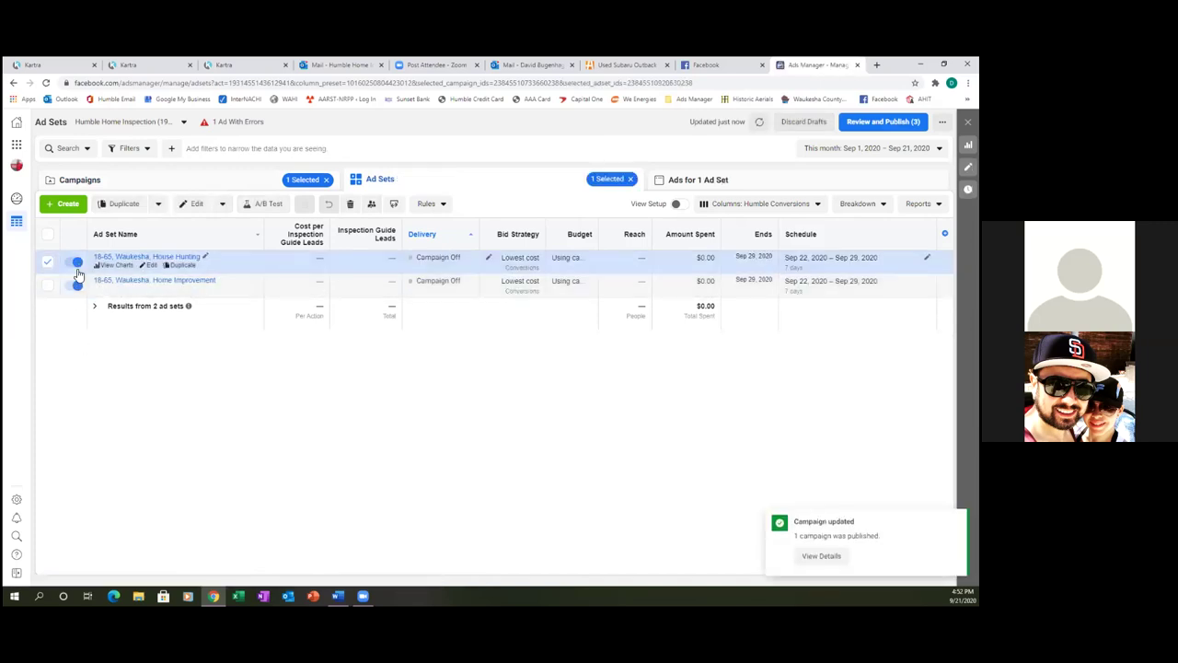
{"action": "left_click", "coordinate": [77, 282]}
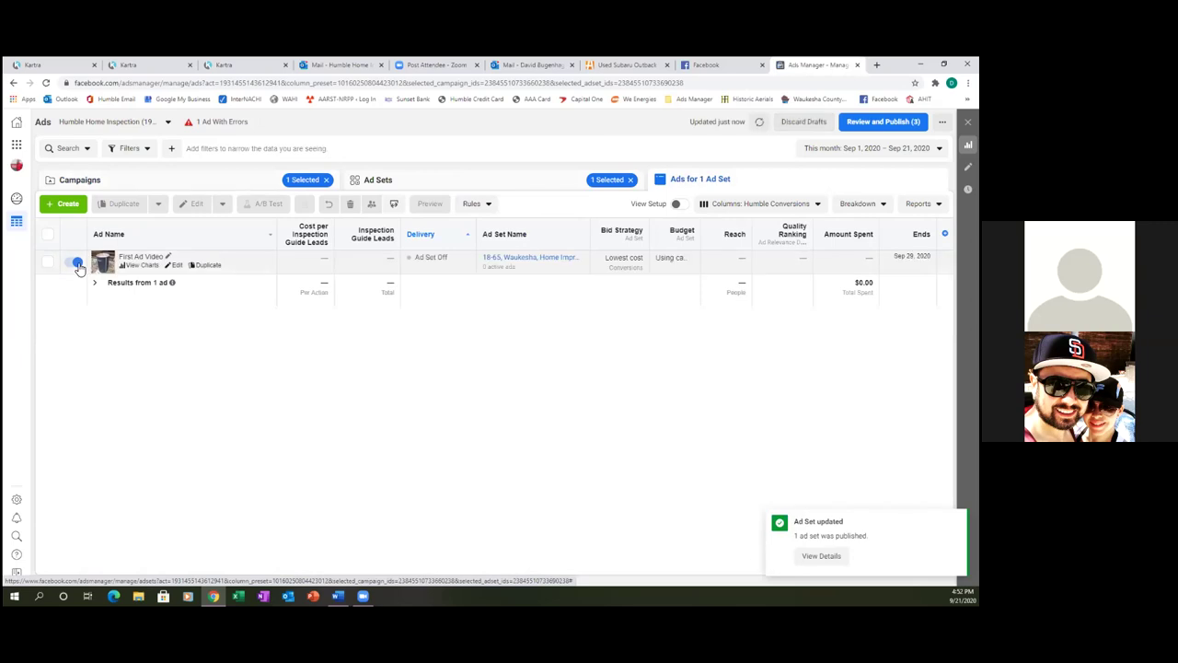
{"action": "left_click", "coordinate": [78, 264]}
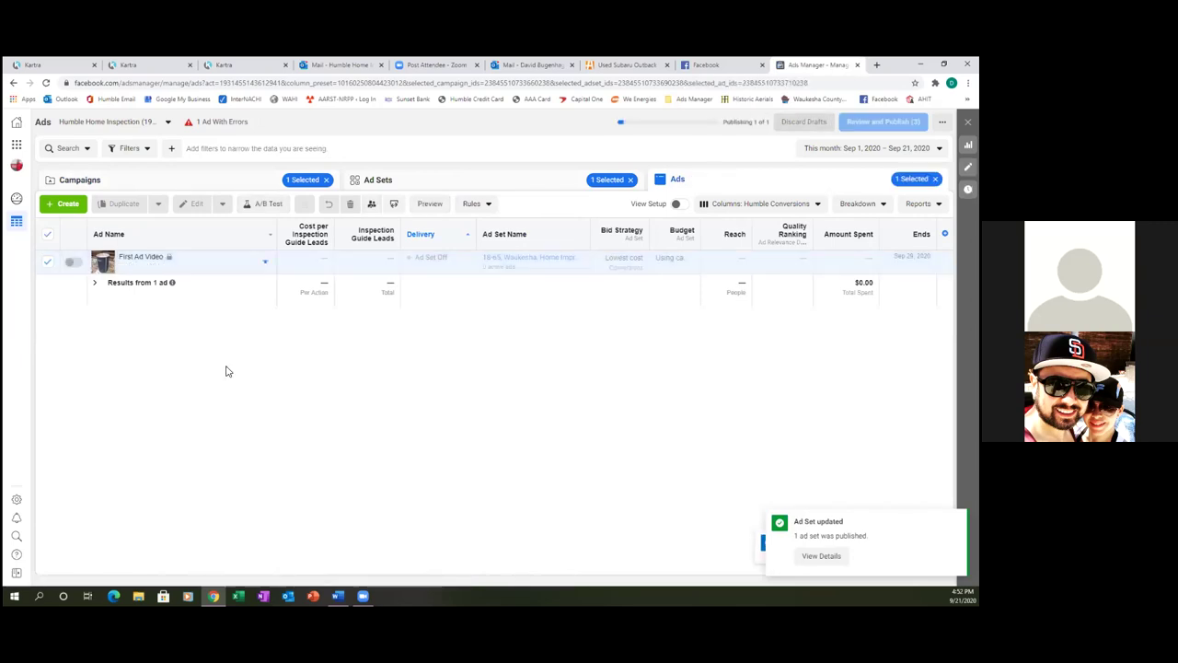